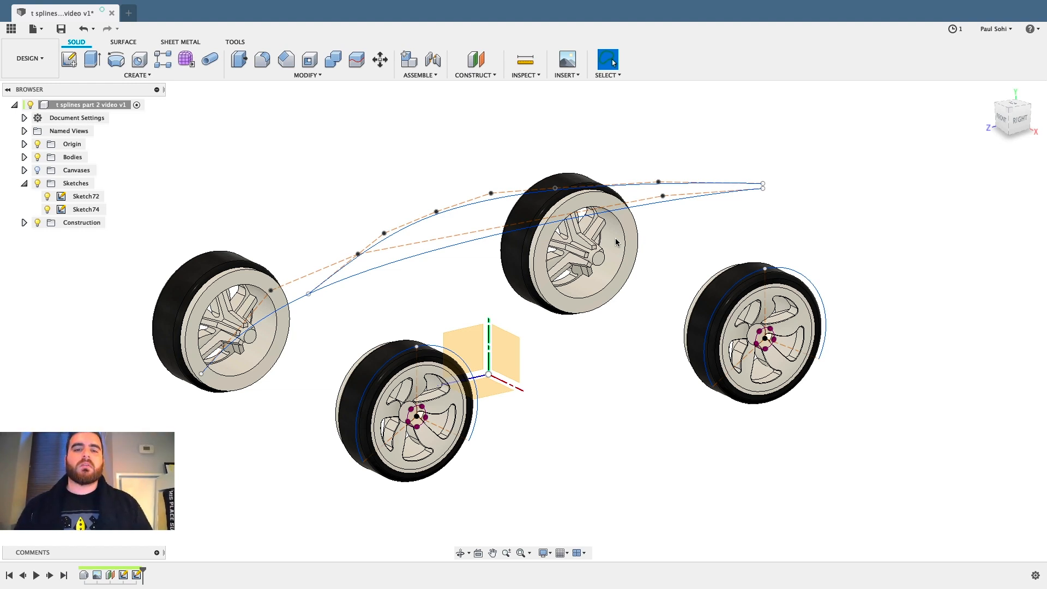
shift+middle_drag(643, 304, 295, 242)
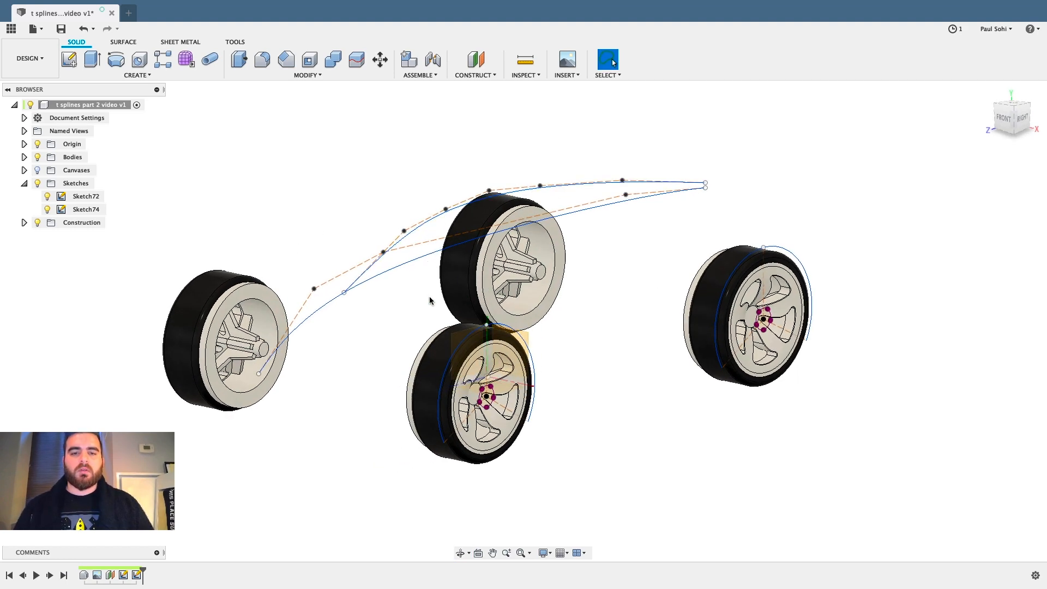
mouse_move(398, 331)
shift+middle_down()
mouse_move(371, 334)
mouse_move(387, 330)
shift+middle_up()
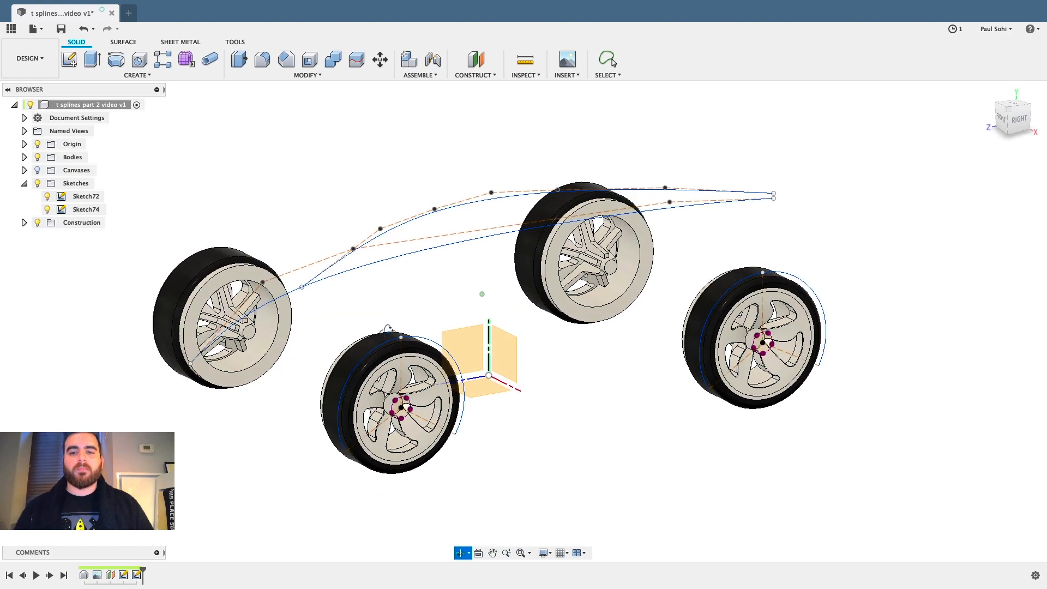
shift+middle_drag(385, 272, 386, 281)
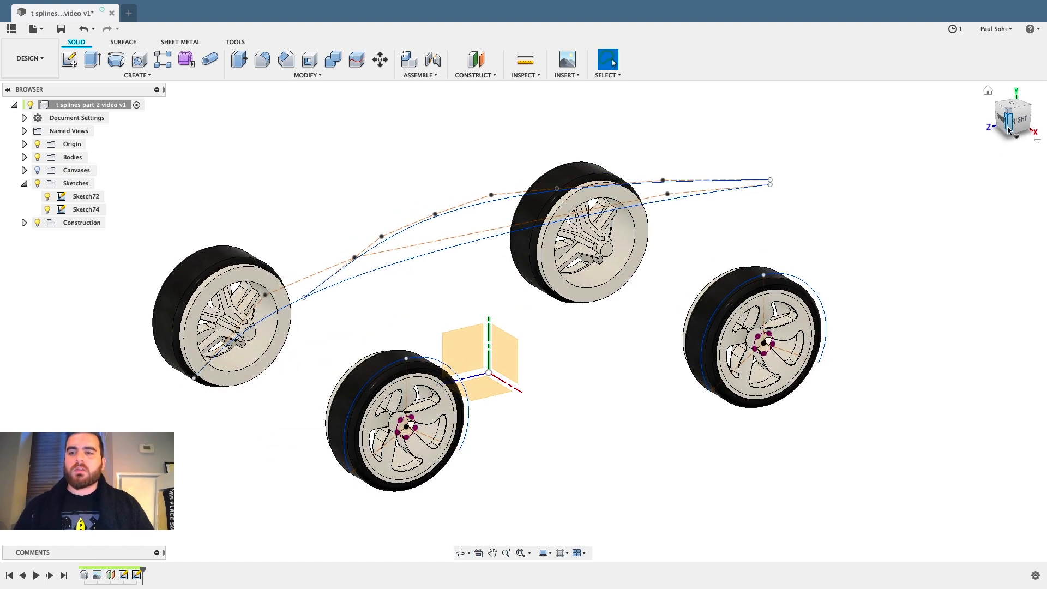
right_click(1008, 129)
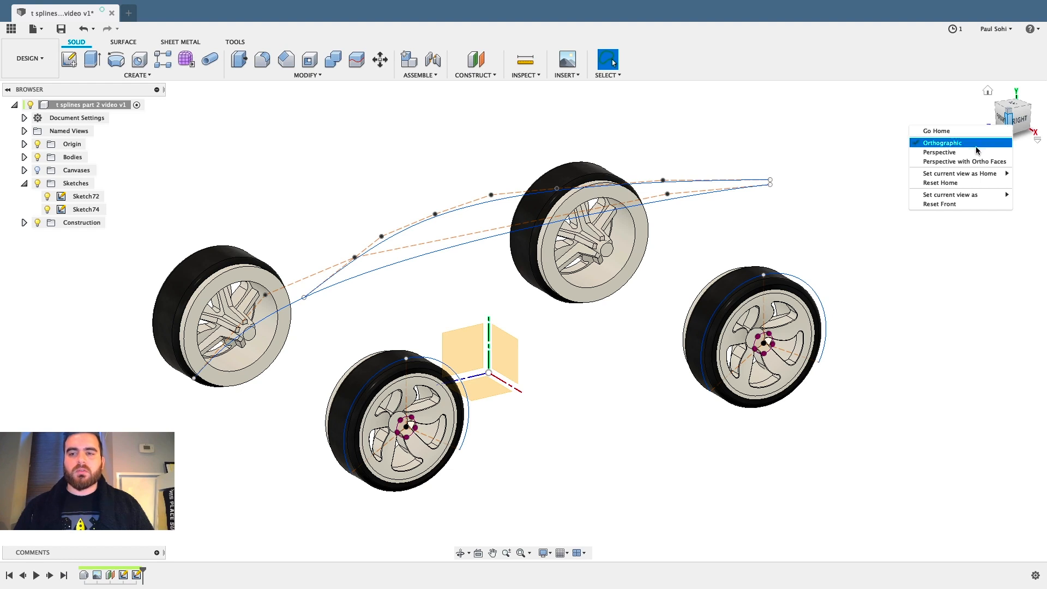
click(904, 102)
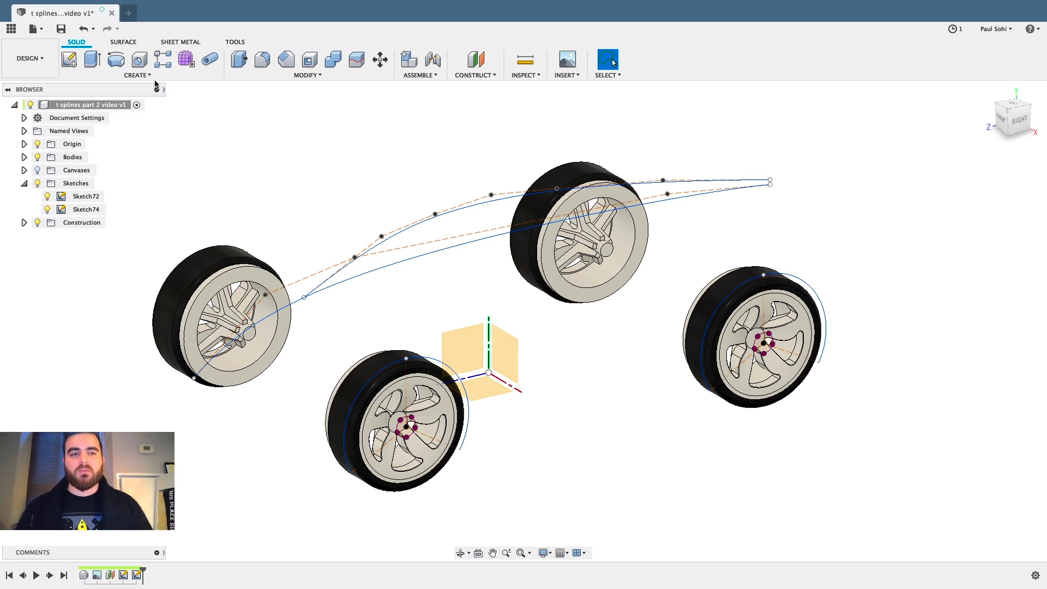
click(123, 42)
click(180, 43)
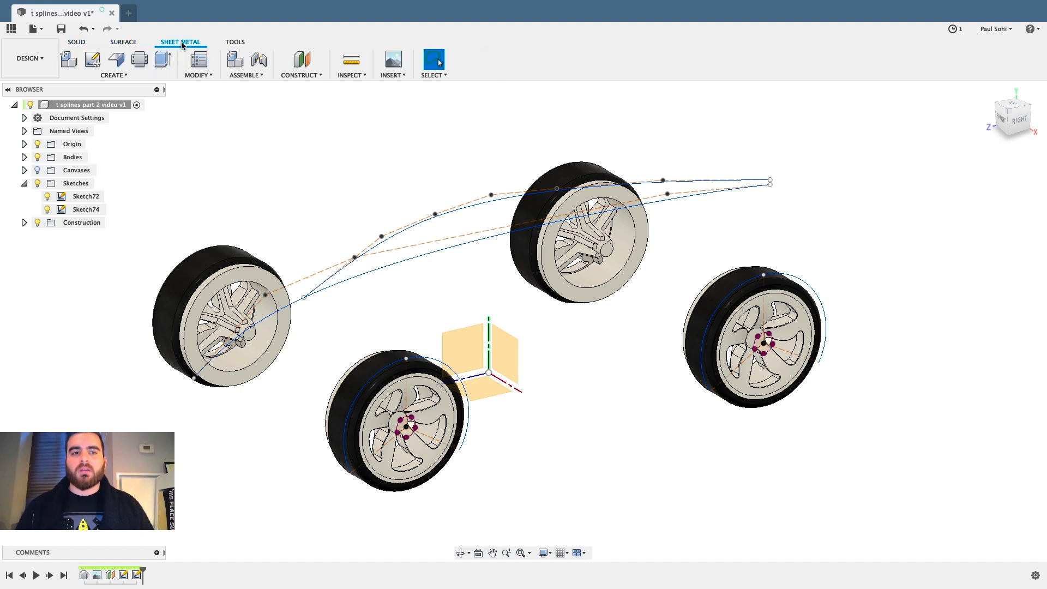
click(245, 43)
click(84, 43)
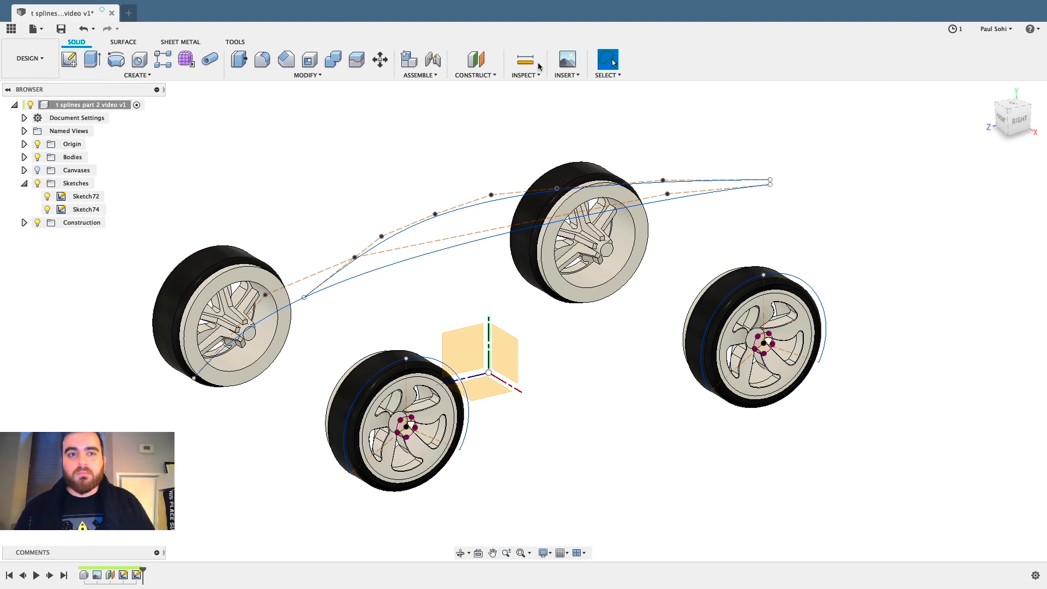
Create a form and set up an extrude of the lower centre spline with uniform spacing and 15 faces.
click(186, 60)
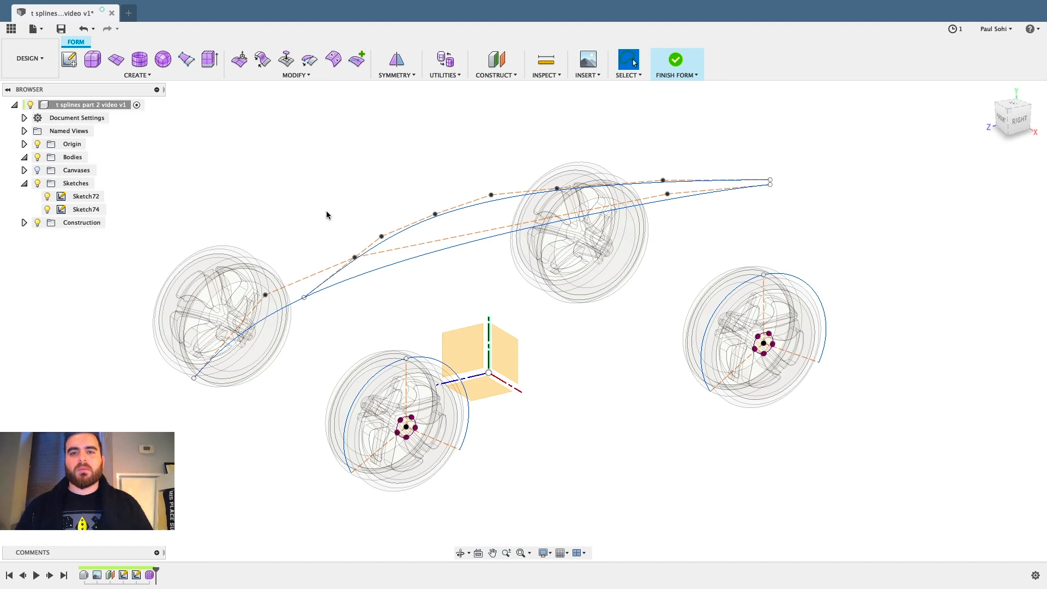
shift+middle_drag(326, 214, 336, 214)
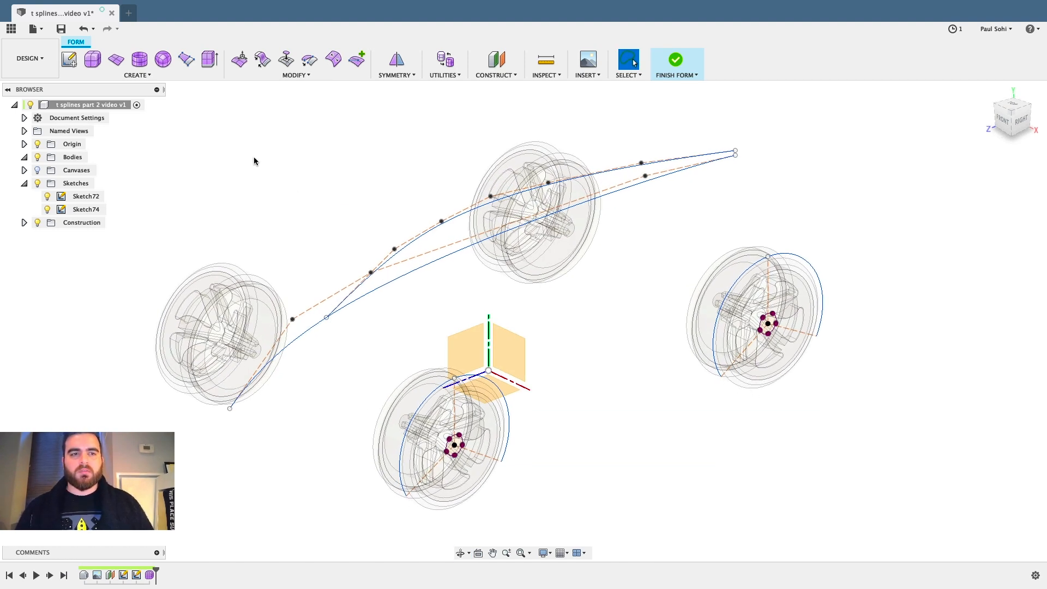
click(210, 60)
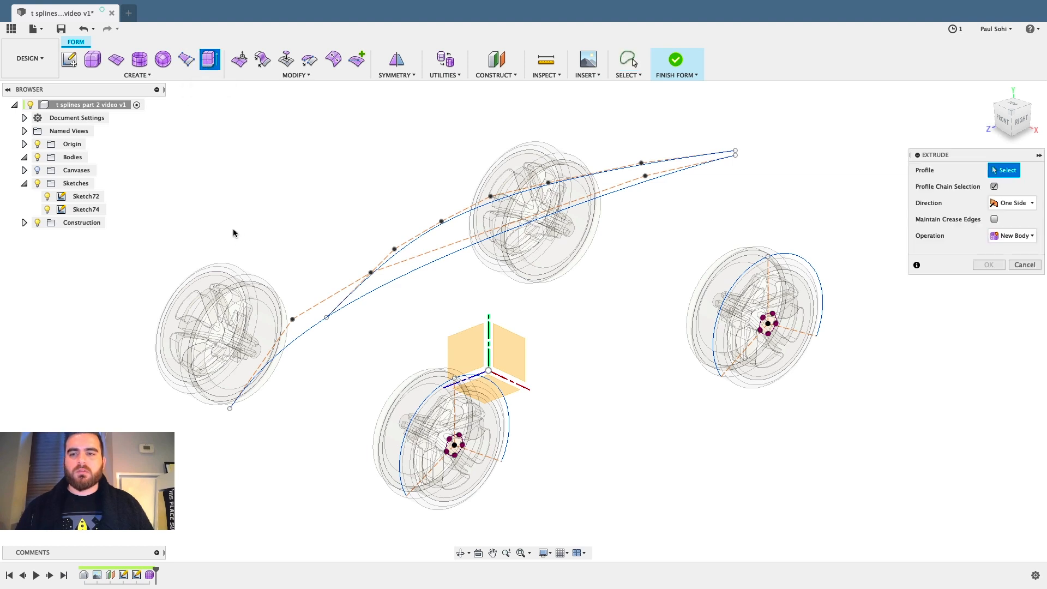
click(423, 270)
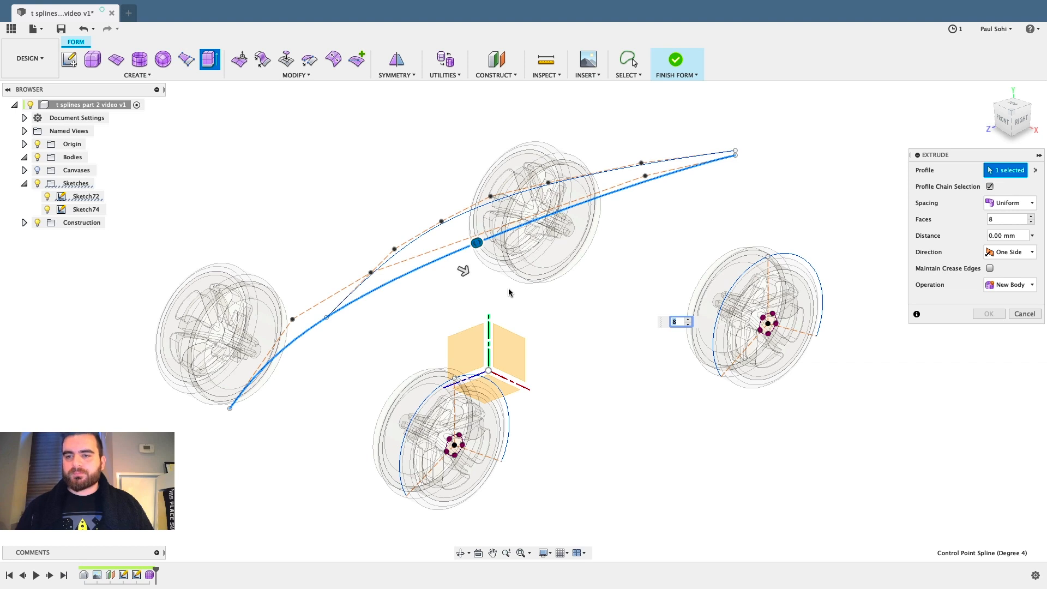
click(996, 220)
text(15)
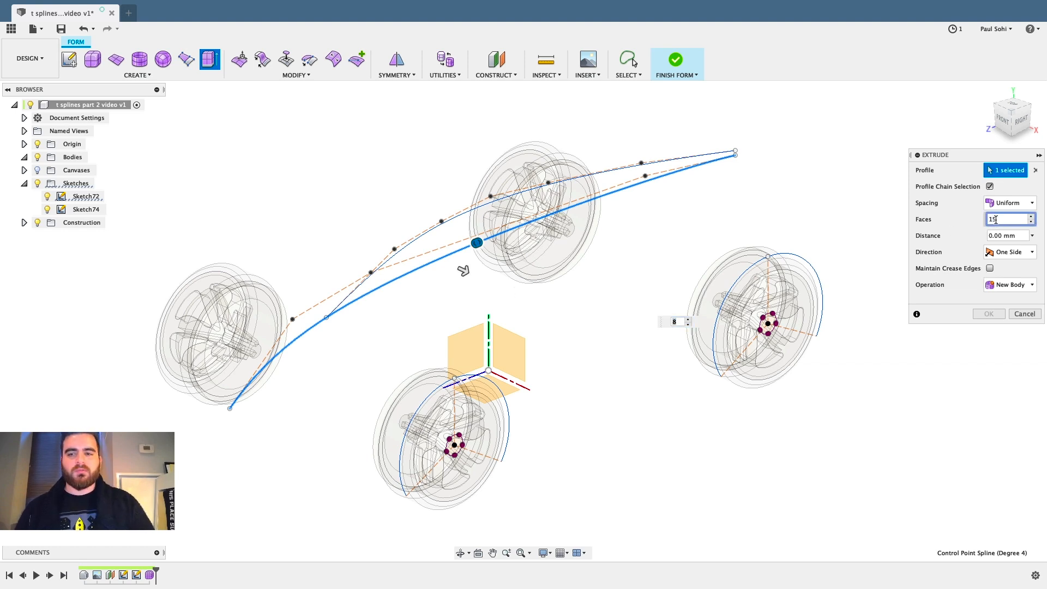
key(Return)
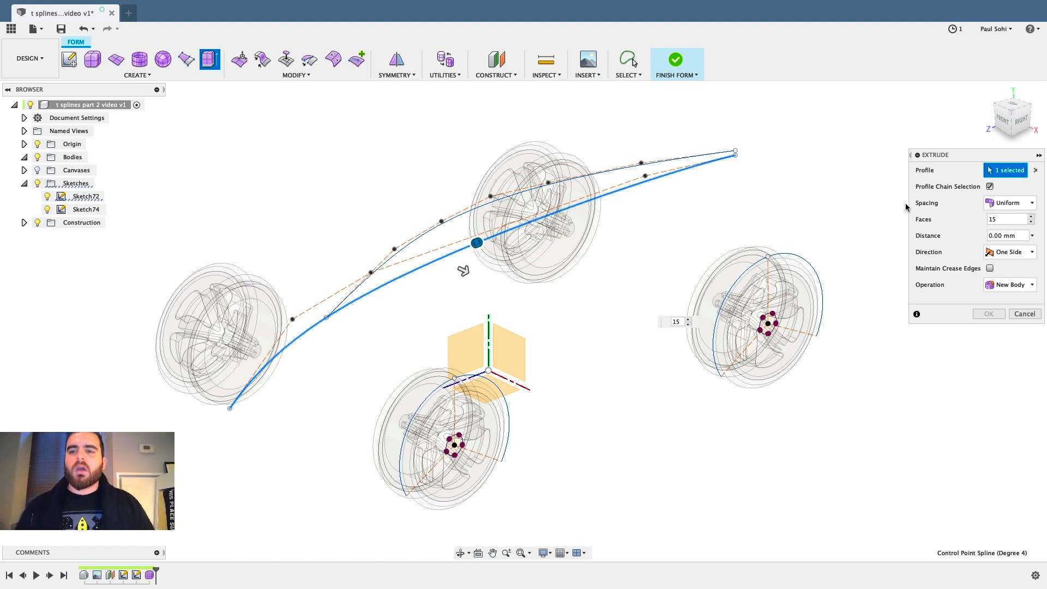
click(994, 204)
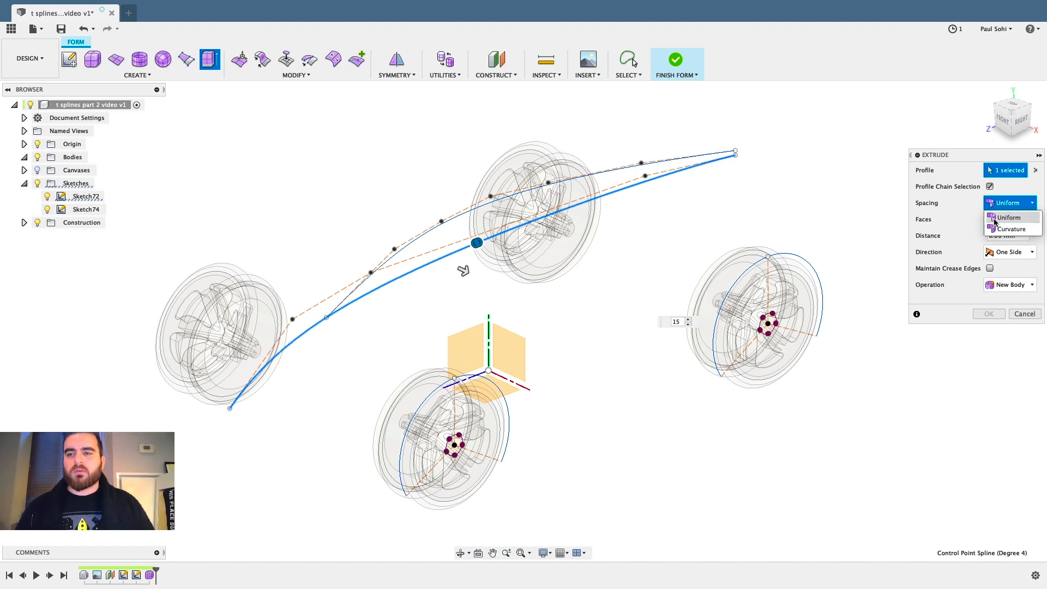
click(995, 219)
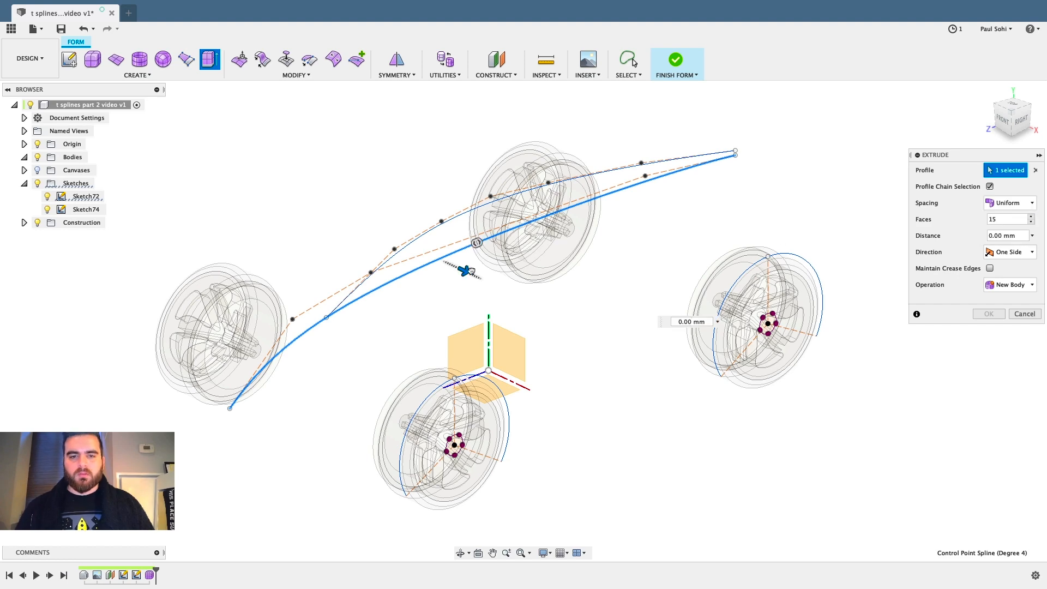
Extrude the lower spline 28 mm to one side, towards the wheels with the arch sketches, as a new body.
drag(469, 272, 546, 309)
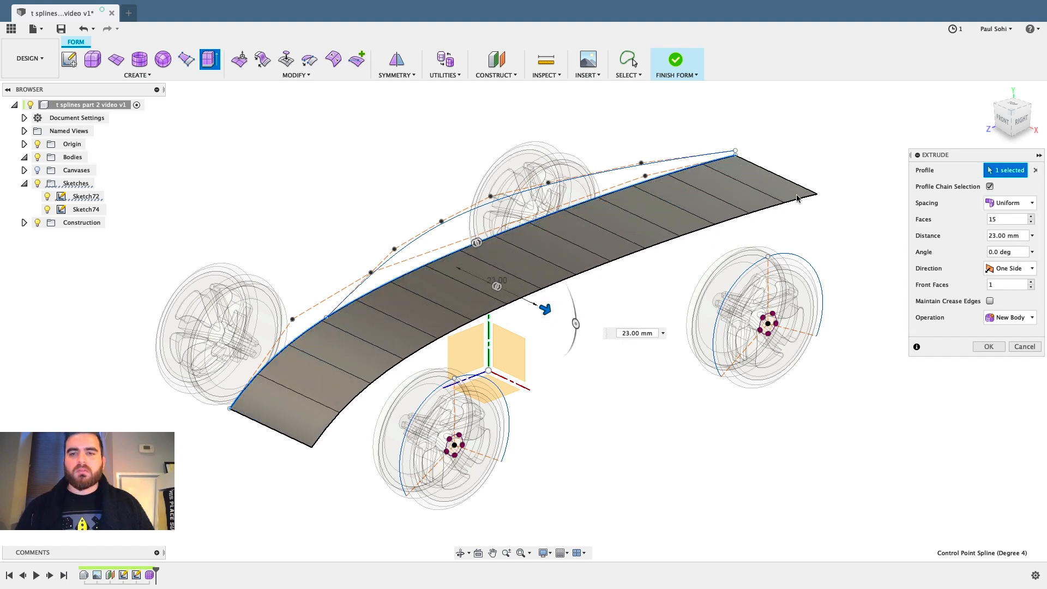
shift+middle_drag(827, 158, 868, 139)
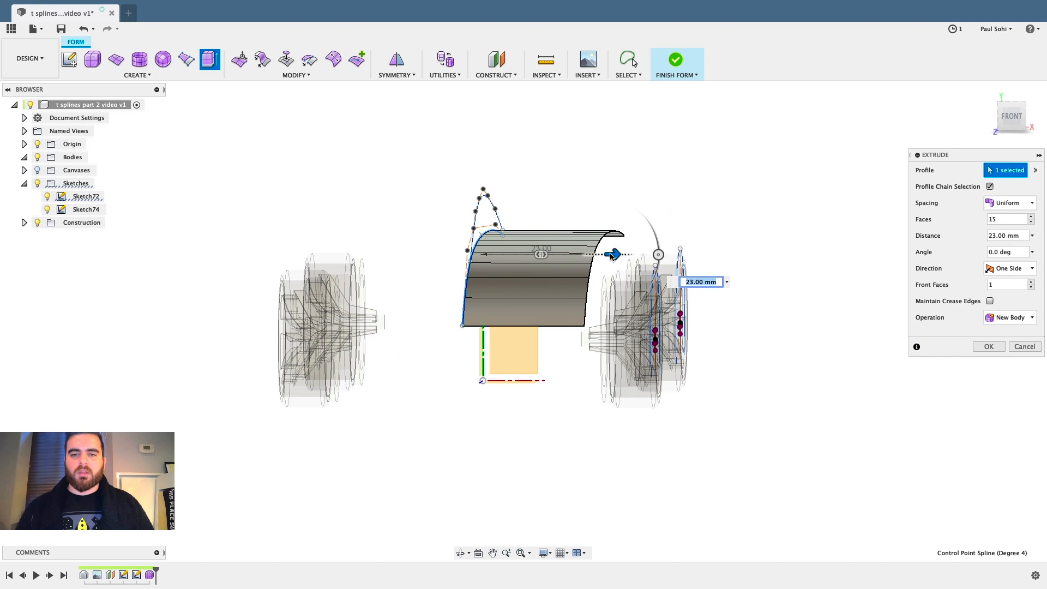
drag(612, 255, 639, 255)
shift+middle_drag(813, 143, 778, 168)
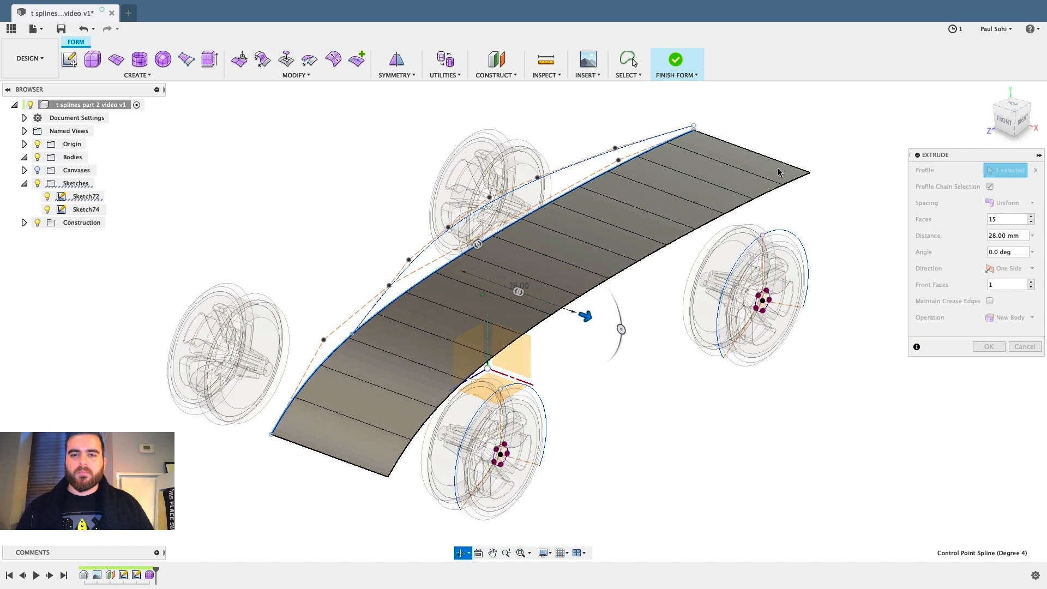
click(988, 347)
Switch the extruded T-spline surface to box display mode and show it in the top view.
scroll(823, 306, down, 2)
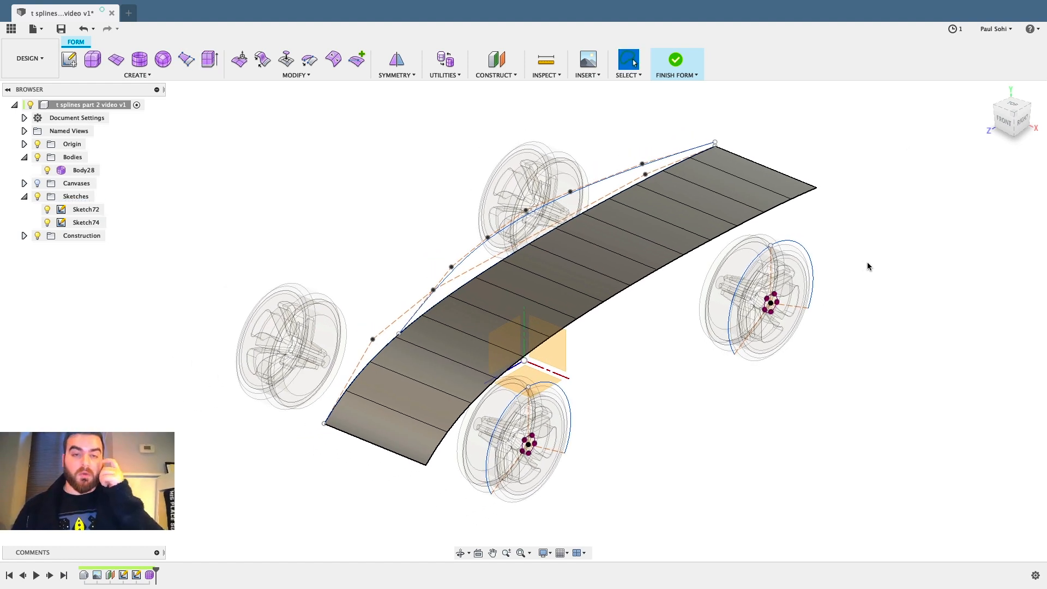
click(443, 65)
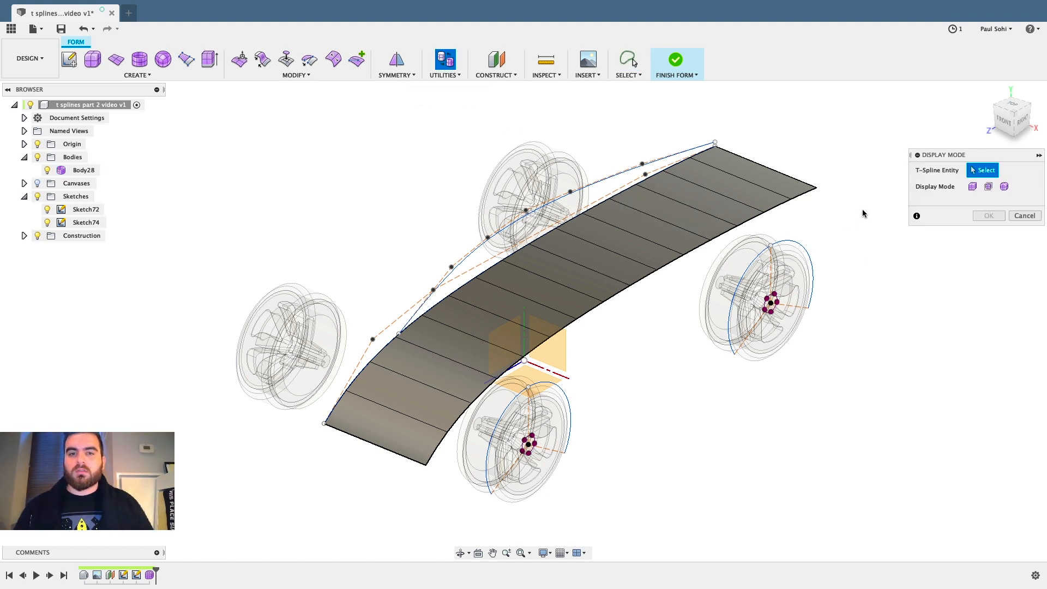
click(972, 187)
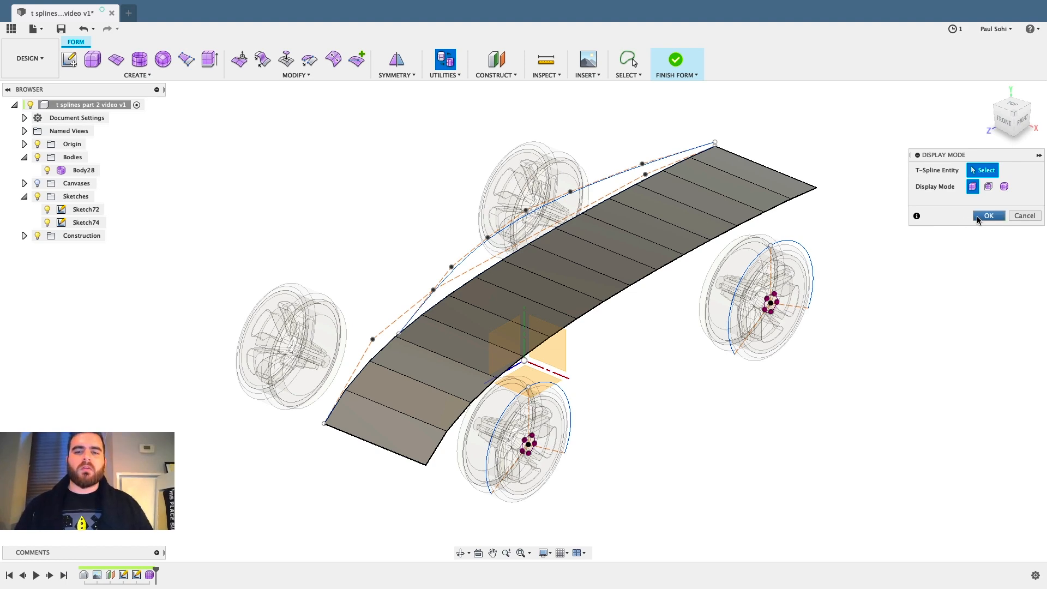
click(988, 216)
shift+middle_drag(925, 215, 912, 216)
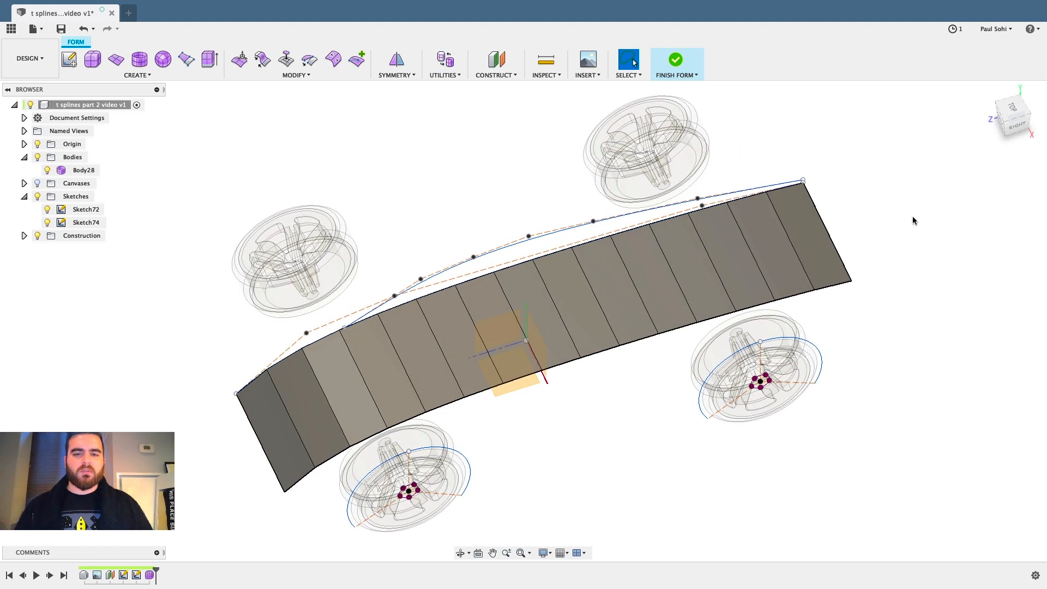
click(1007, 110)
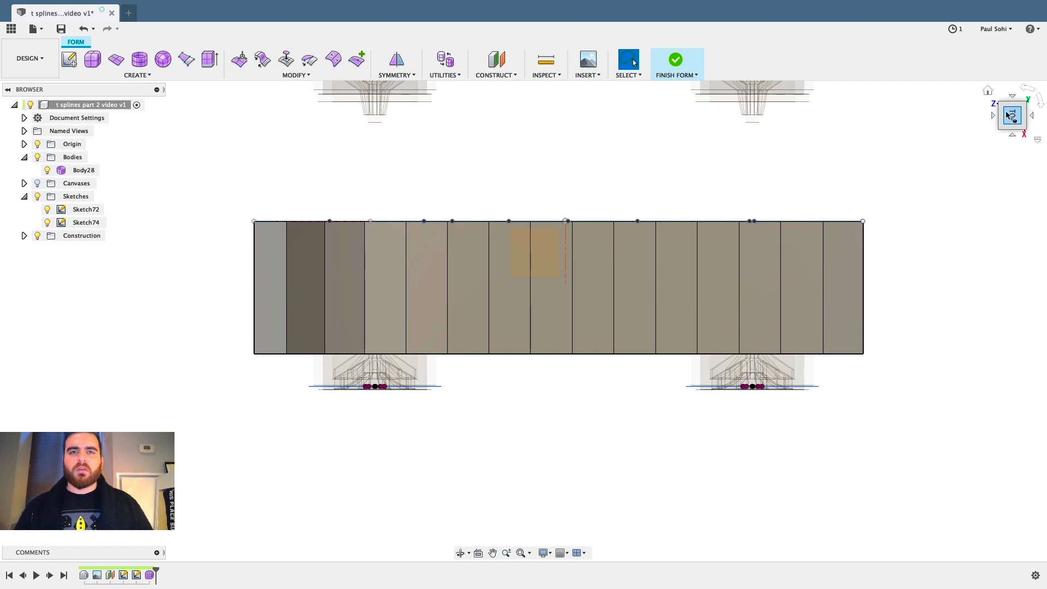
click(518, 342)
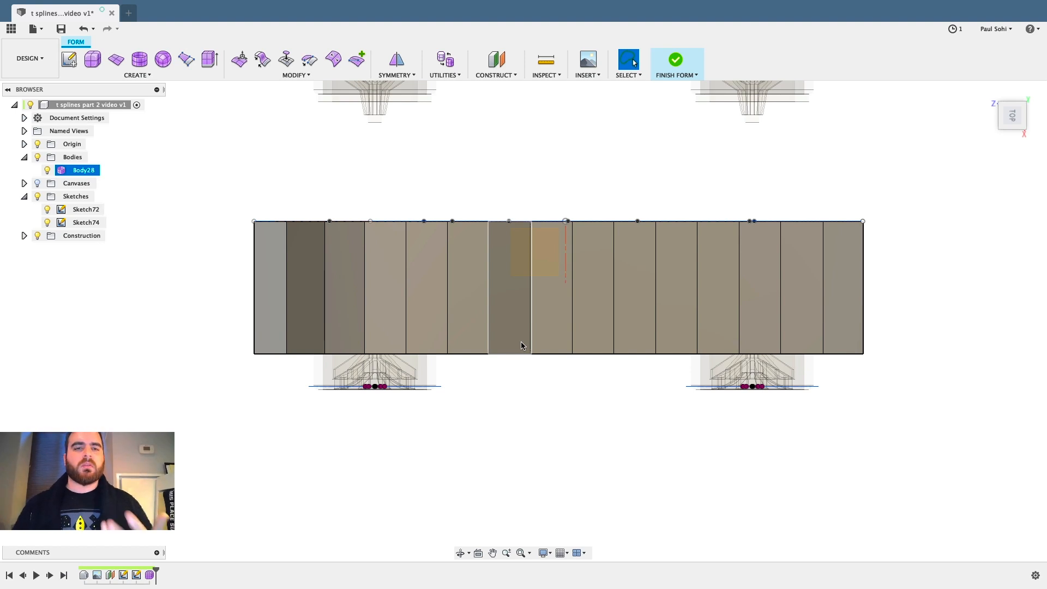
click(261, 379)
click(271, 281)
click(276, 169)
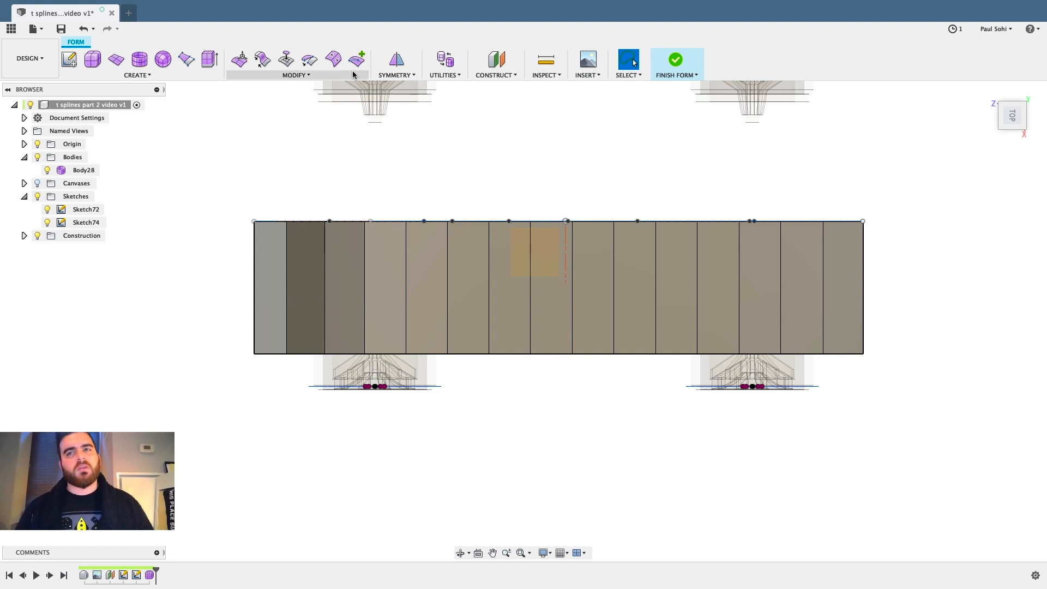
click(325, 74)
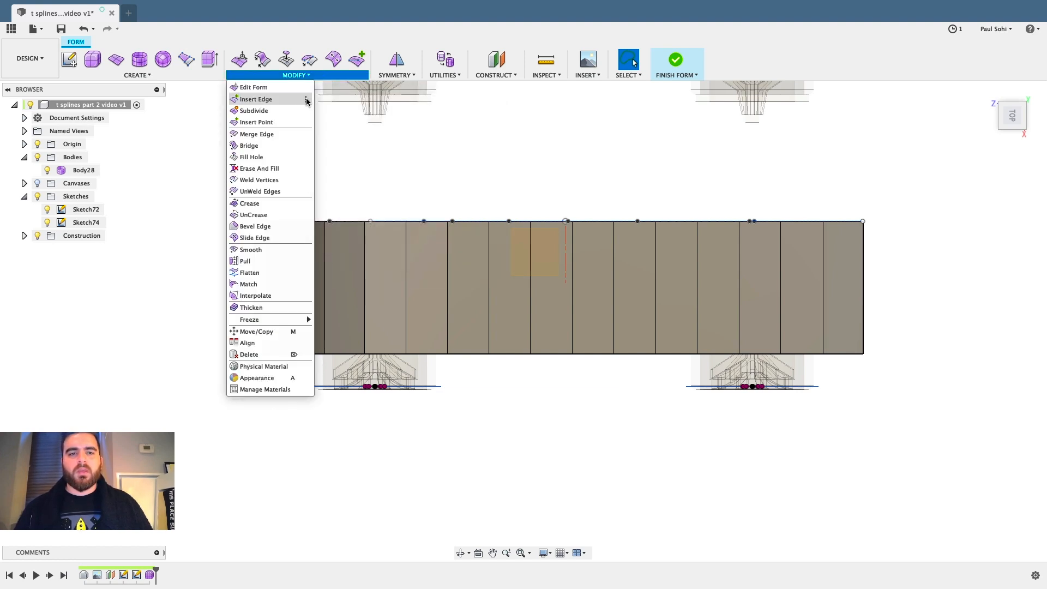
click(306, 100)
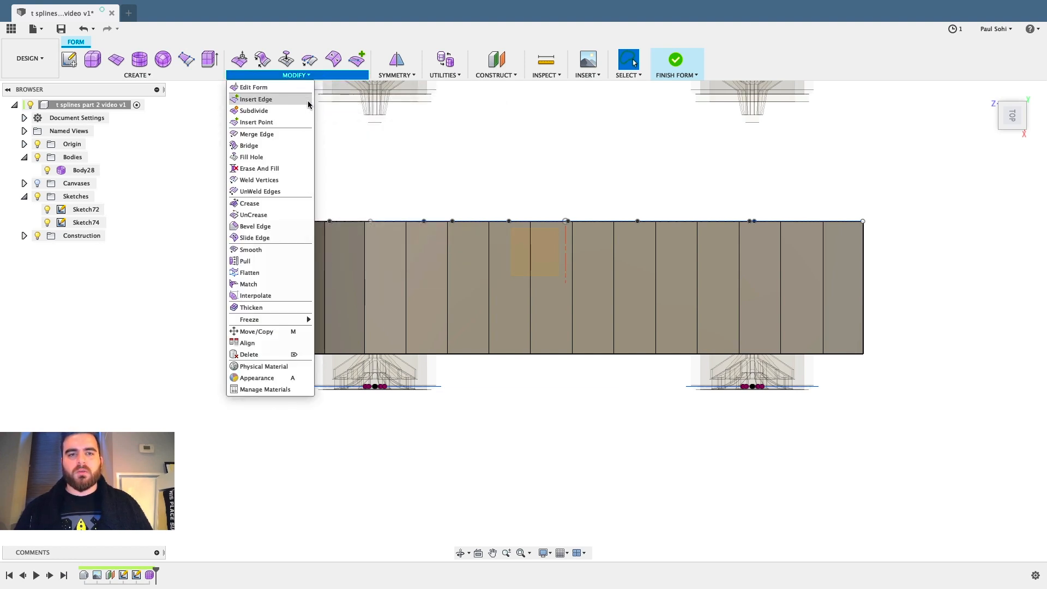
click(307, 100)
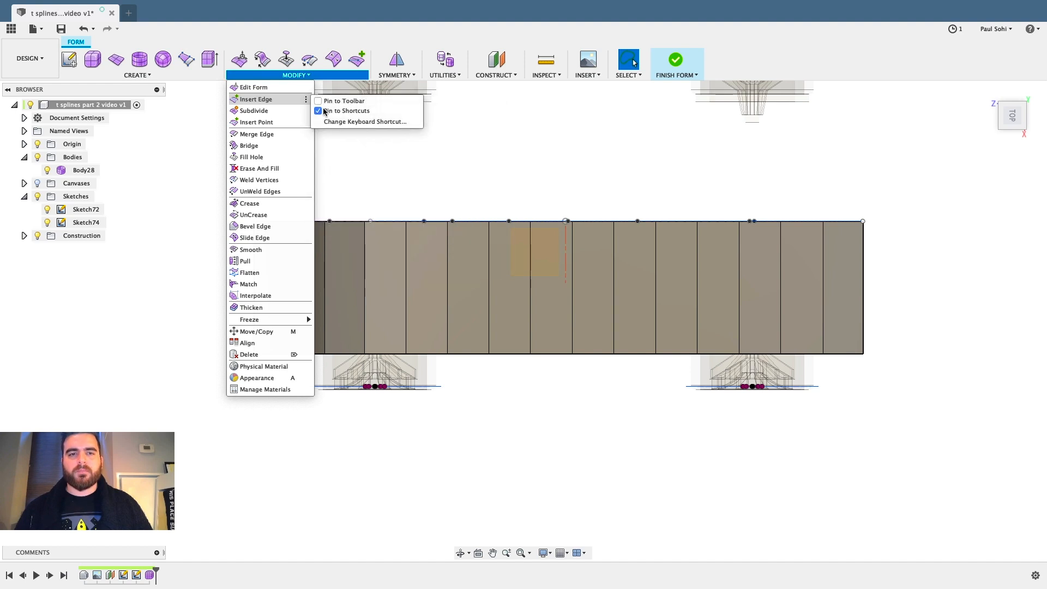
Insert a slanted lengthwise edge across the surface with Insert Point in Simple mode, from the front edge to the rear edge.
click(357, 58)
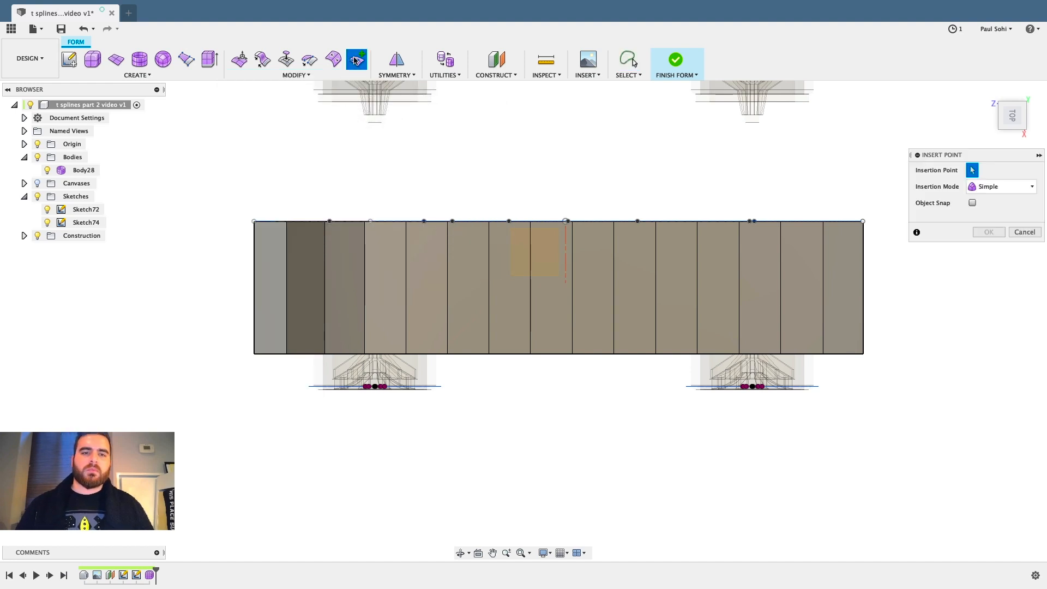
click(254, 308)
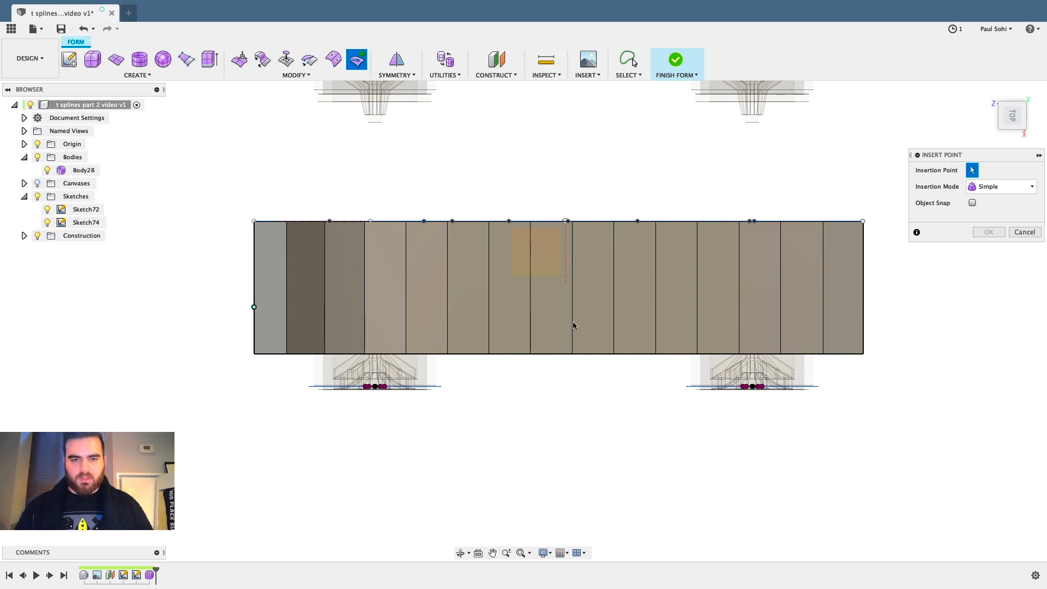
click(863, 339)
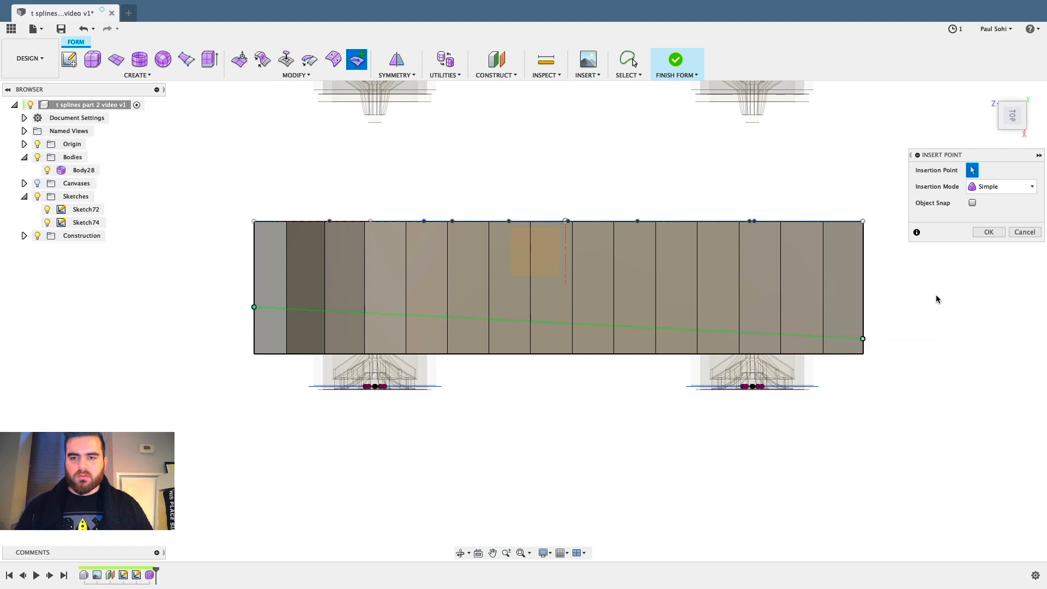
click(988, 233)
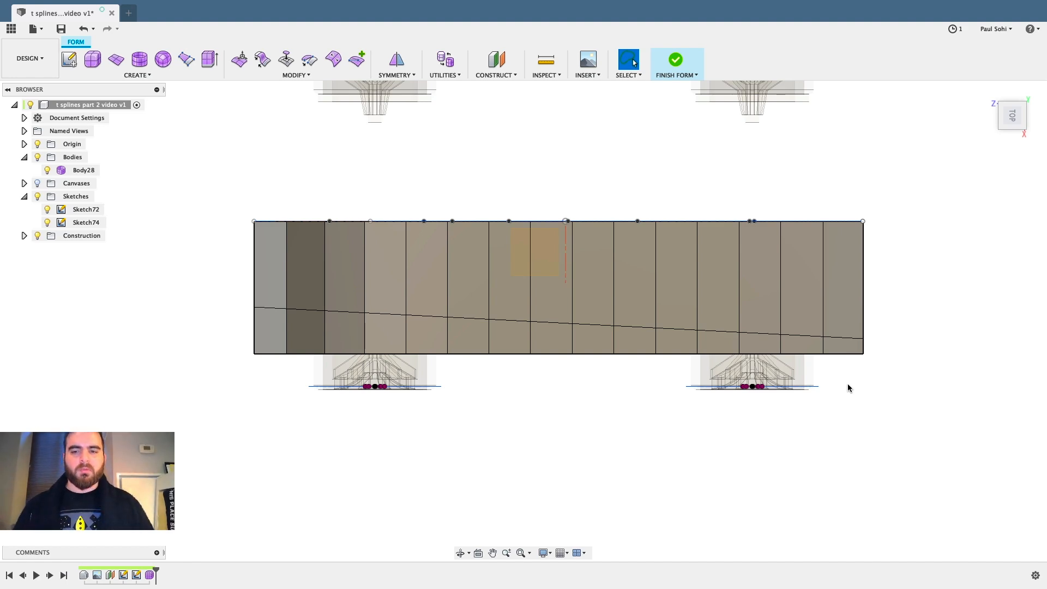
shift+middle_drag(849, 384, 867, 323)
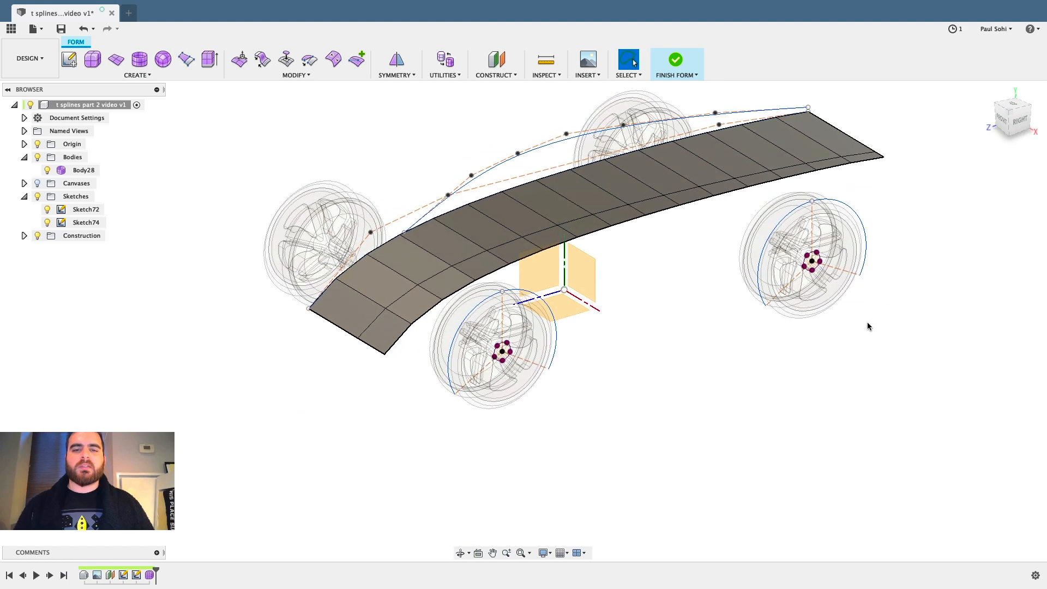
double_click(396, 346)
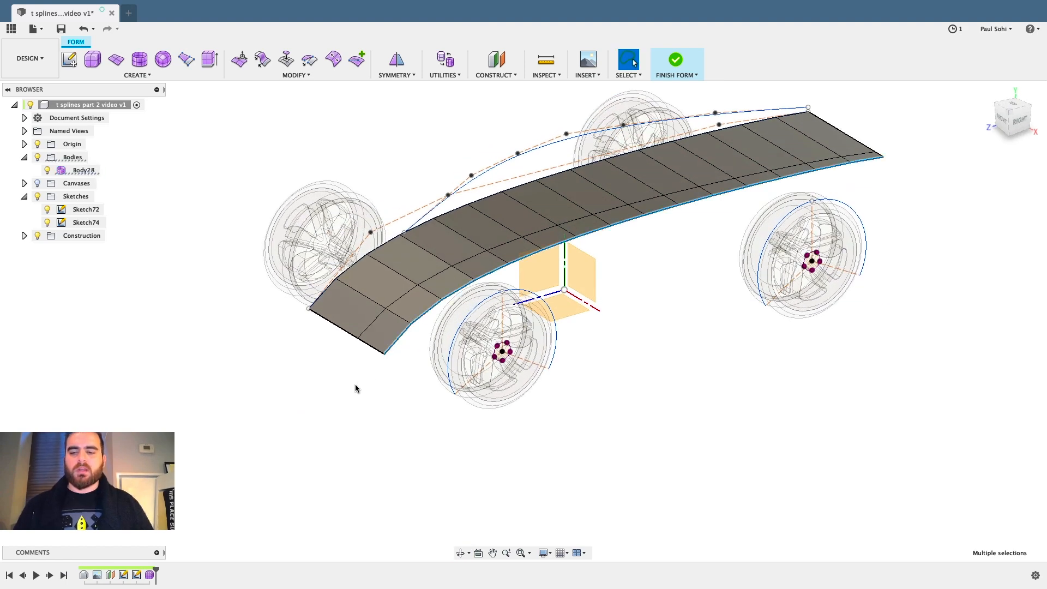
click(355, 387)
shift+middle_drag(355, 386, 403, 379)
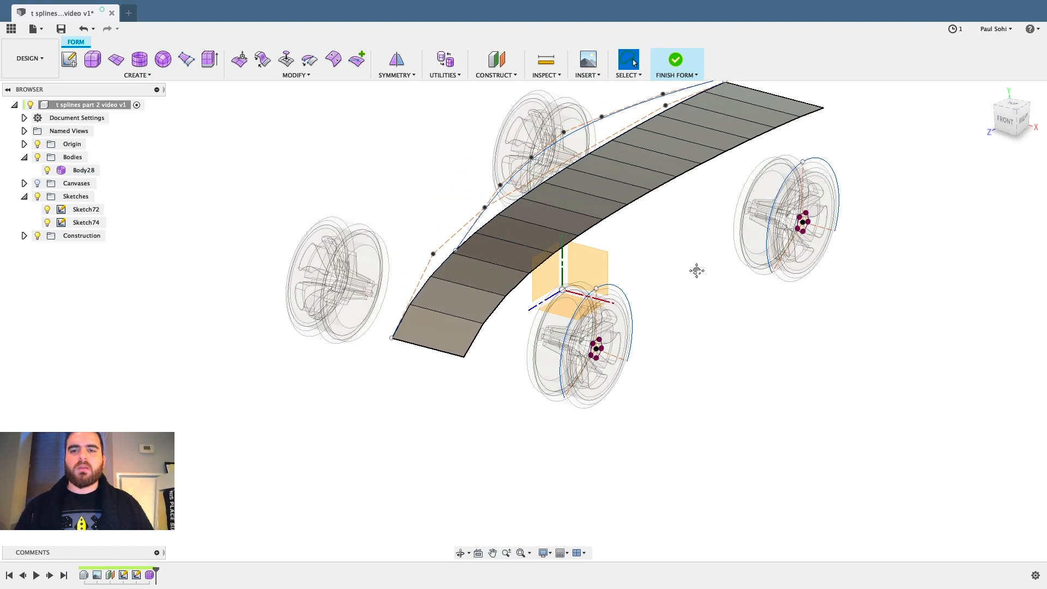
Extrude the surface's outer lengthwise edge loop about 31 mm straight up with Edit Form, and show the body in the right view.
middle_drag(697, 270, 655, 344)
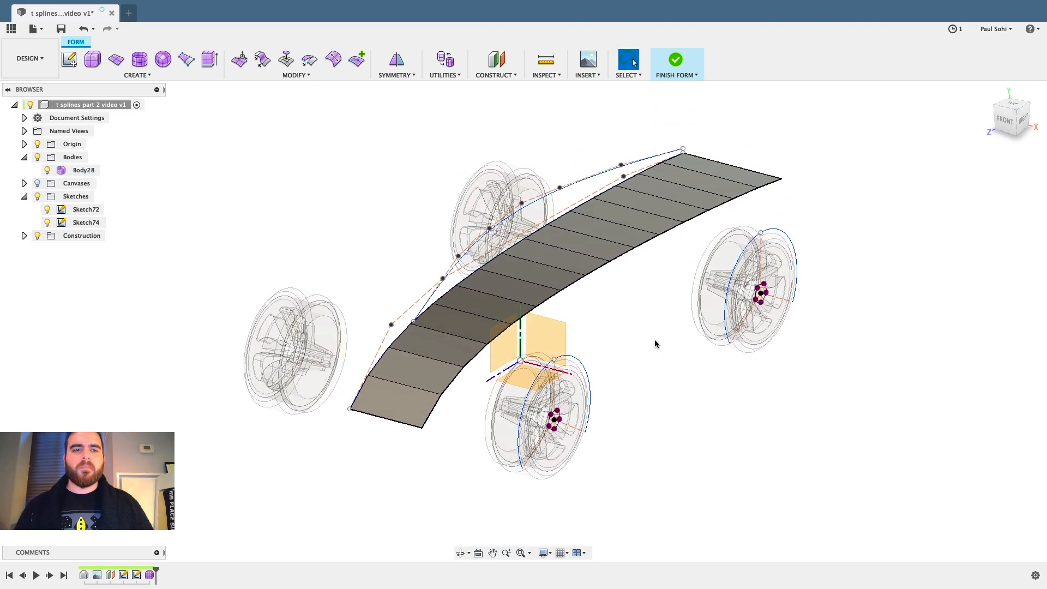
click(241, 61)
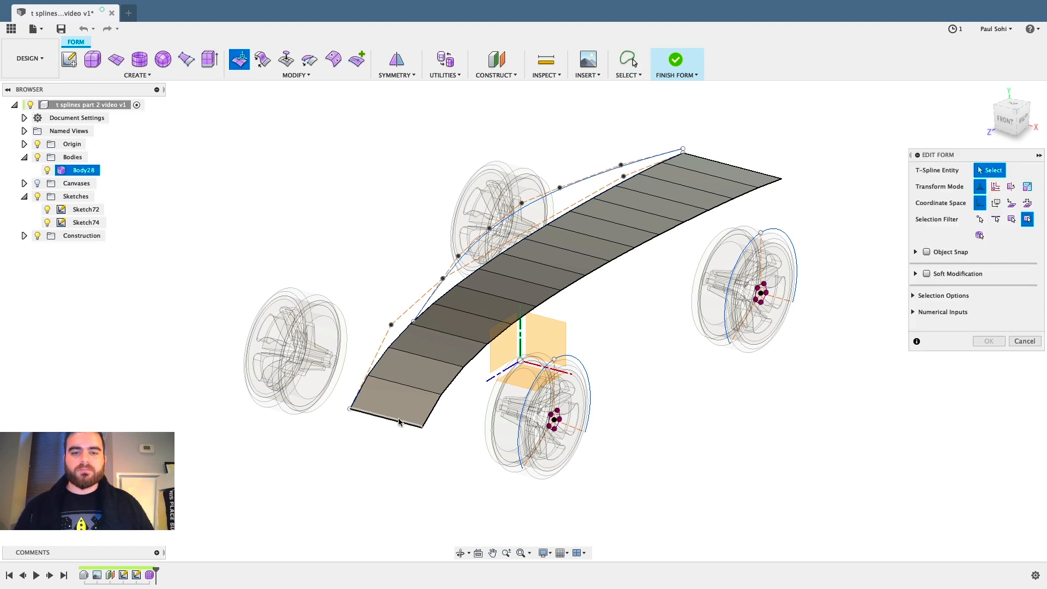
click(435, 407)
double_click(434, 406)
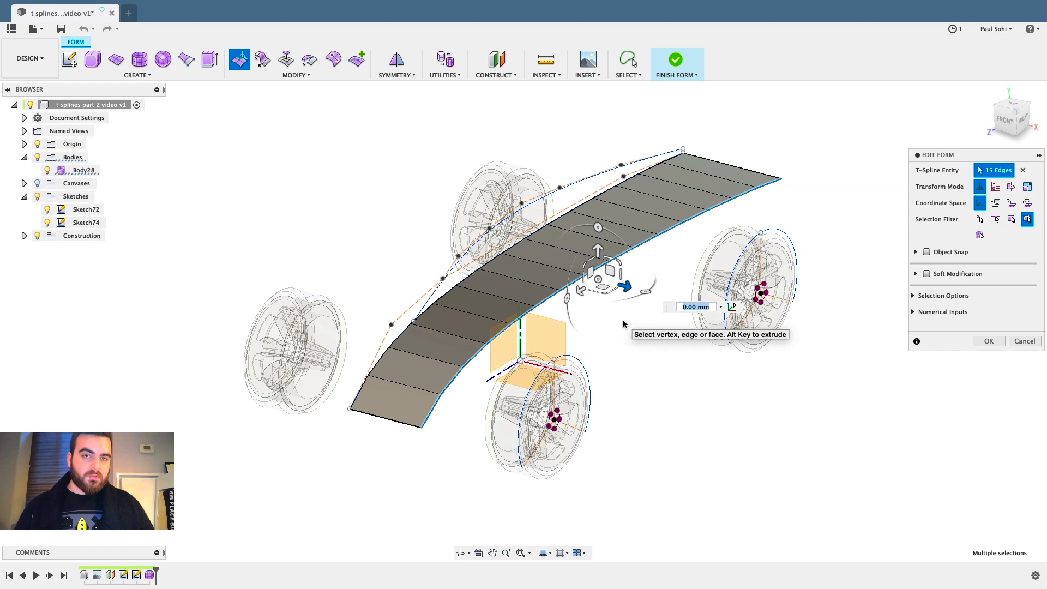
drag(598, 250, 598, 118)
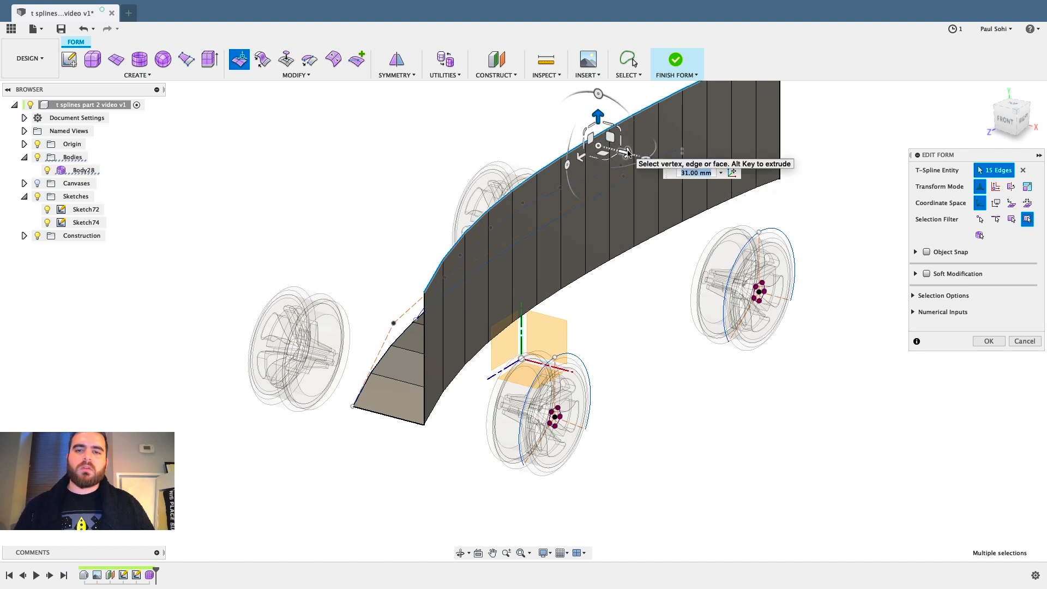
click(987, 341)
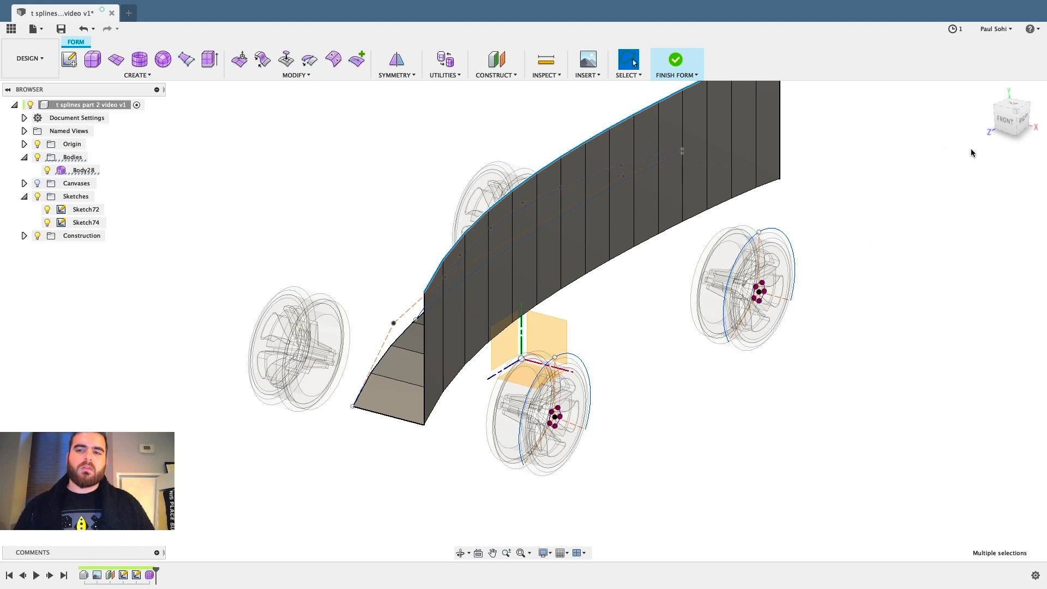
click(1028, 123)
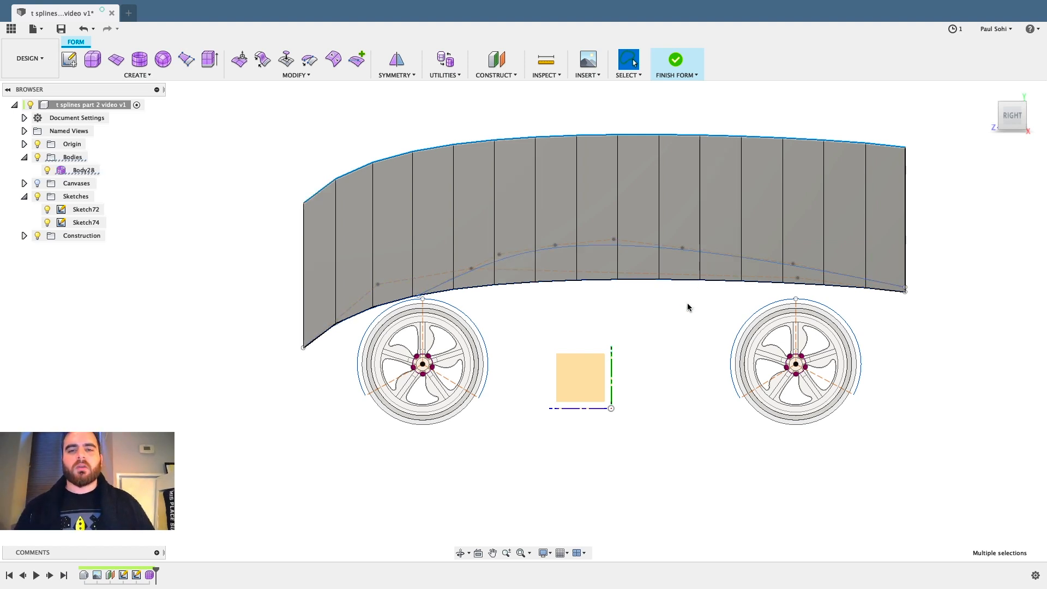
scroll(696, 307, up, 2)
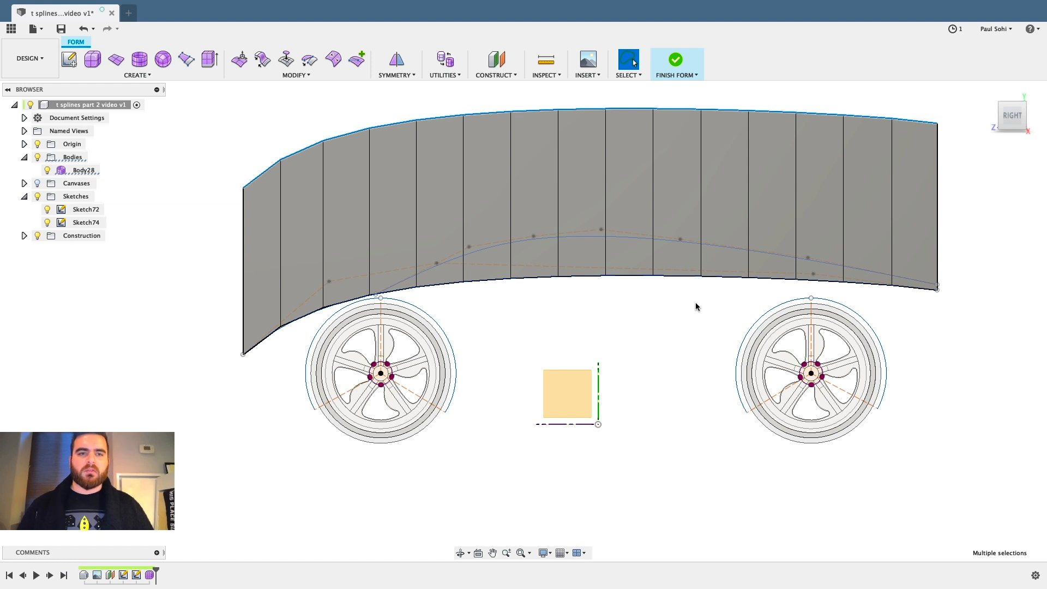
click(355, 60)
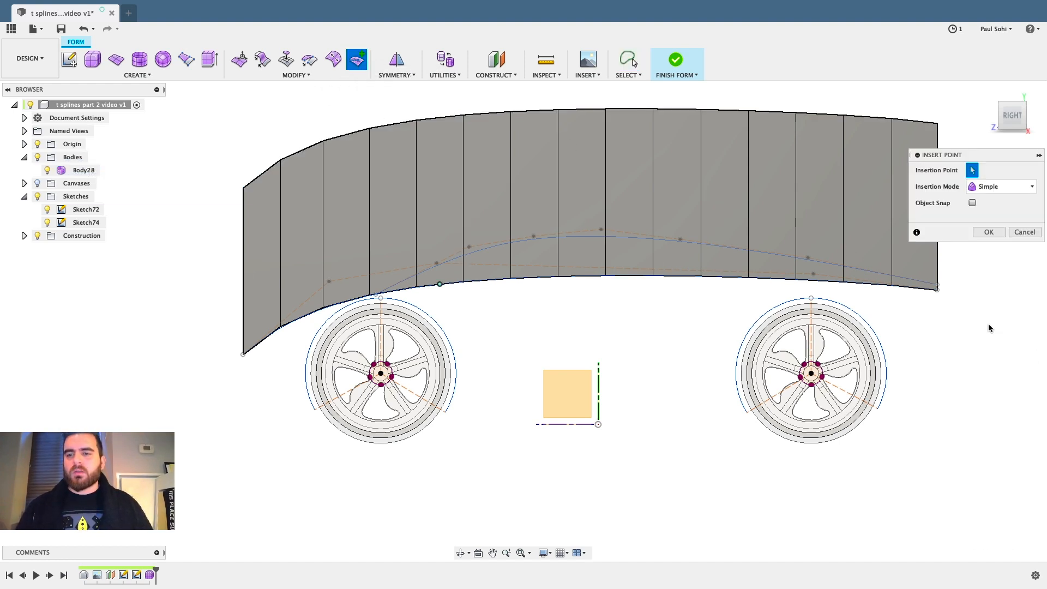
middle_drag(985, 319, 909, 310)
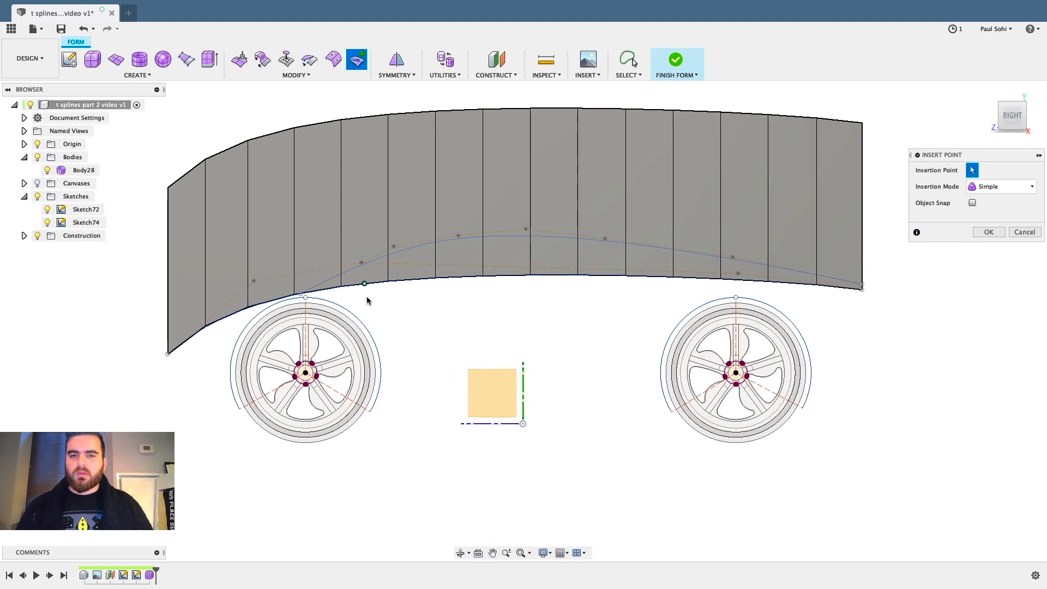
click(1024, 232)
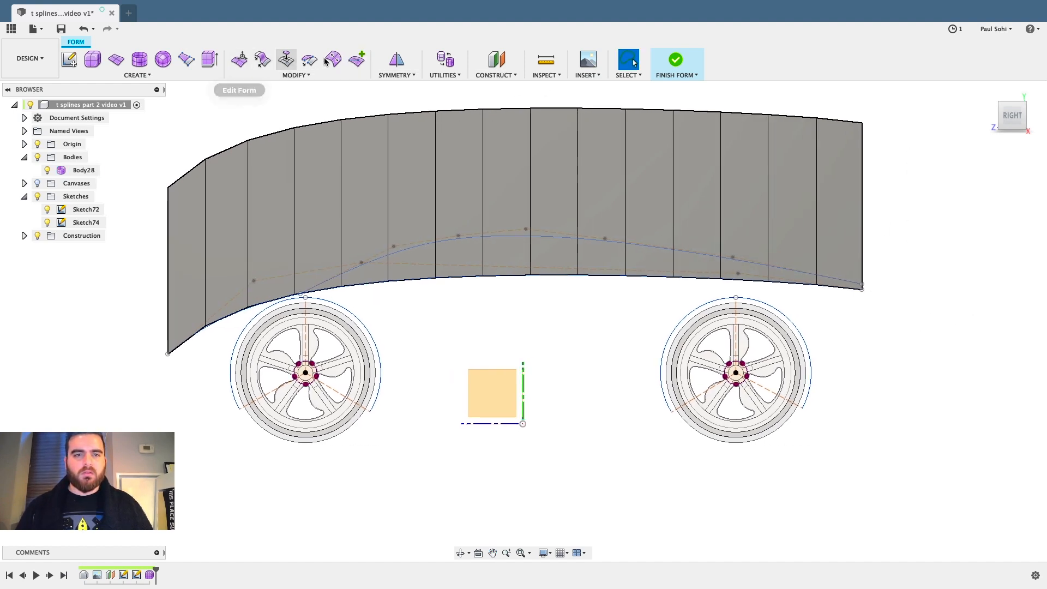
Insert a lengthwise edge across the vertical wall in Simple mode, from rear to front, following the upper spline and staying above the wall's lower edge.
click(357, 60)
scroll(884, 298, up, 5)
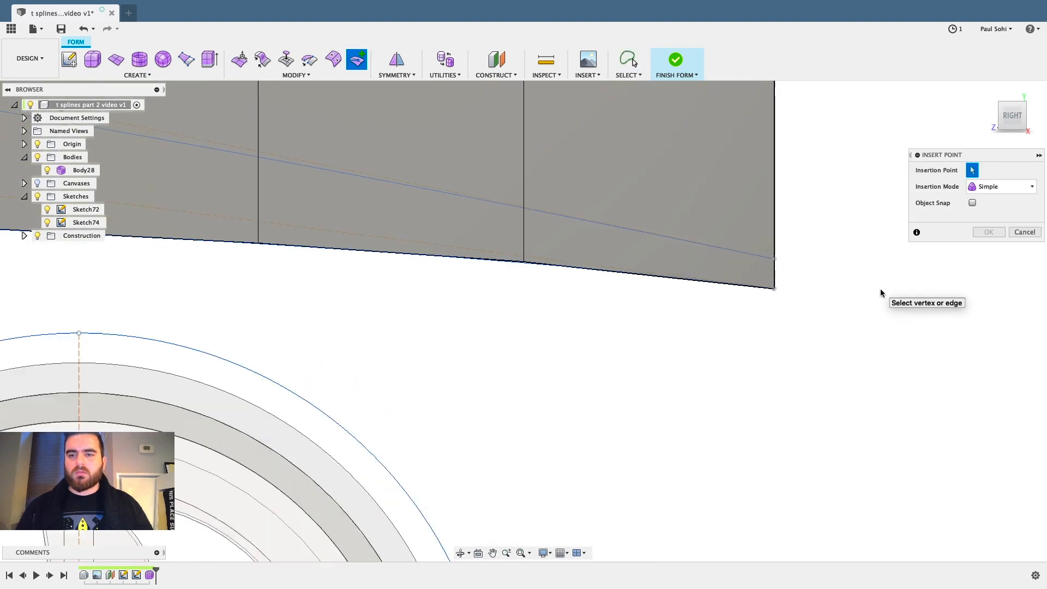
scroll(893, 345, down, 6)
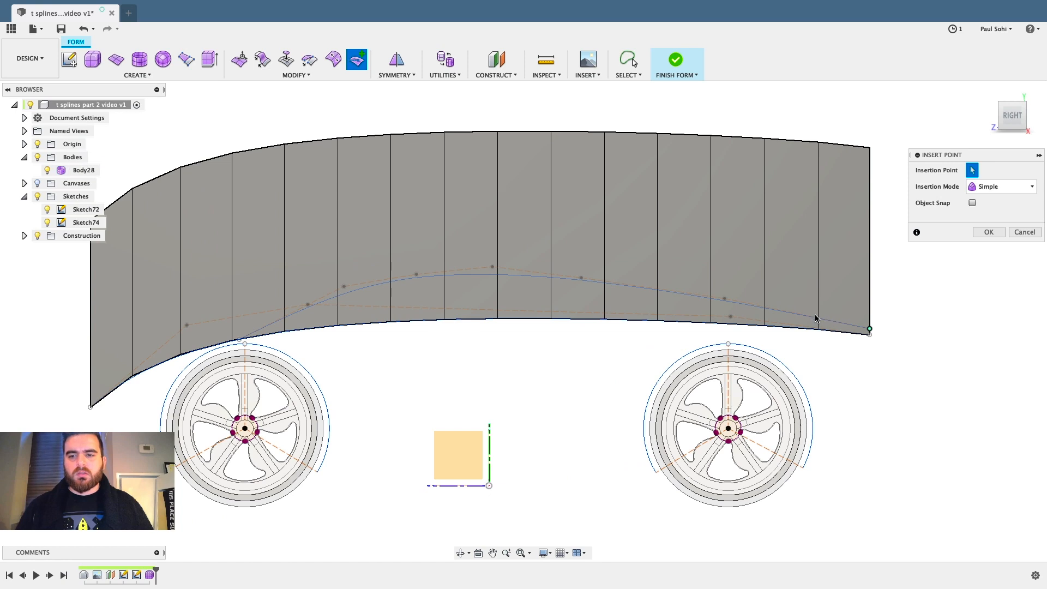
click(819, 319)
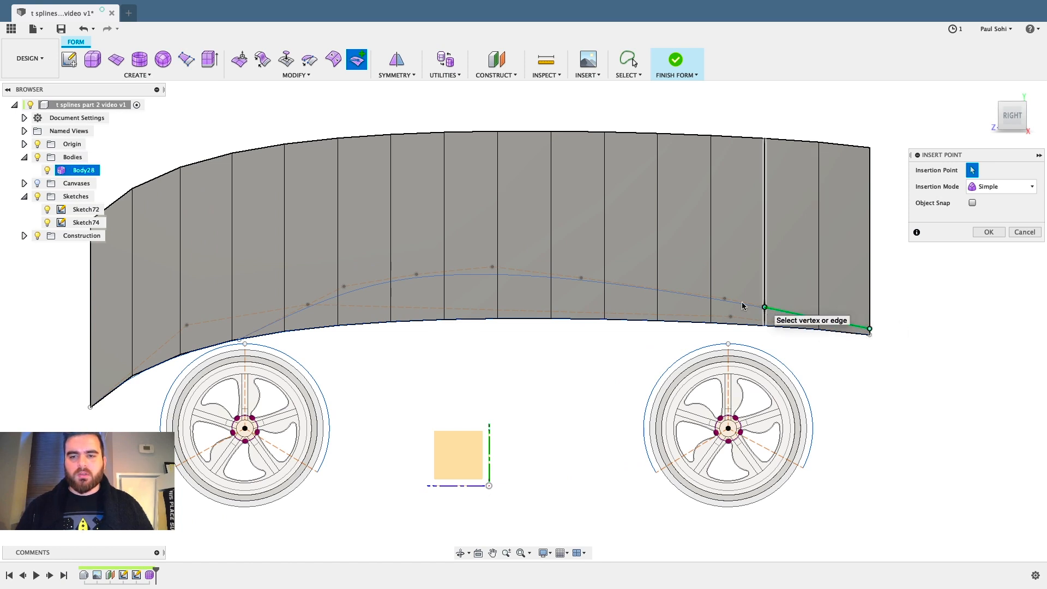
click(765, 308)
click(711, 299)
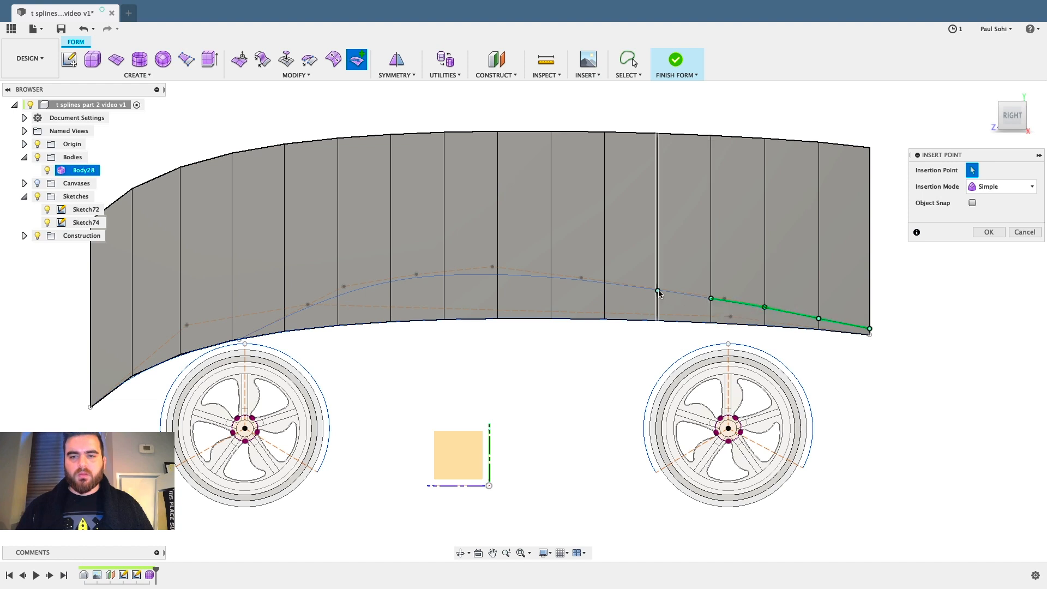
click(657, 291)
click(604, 284)
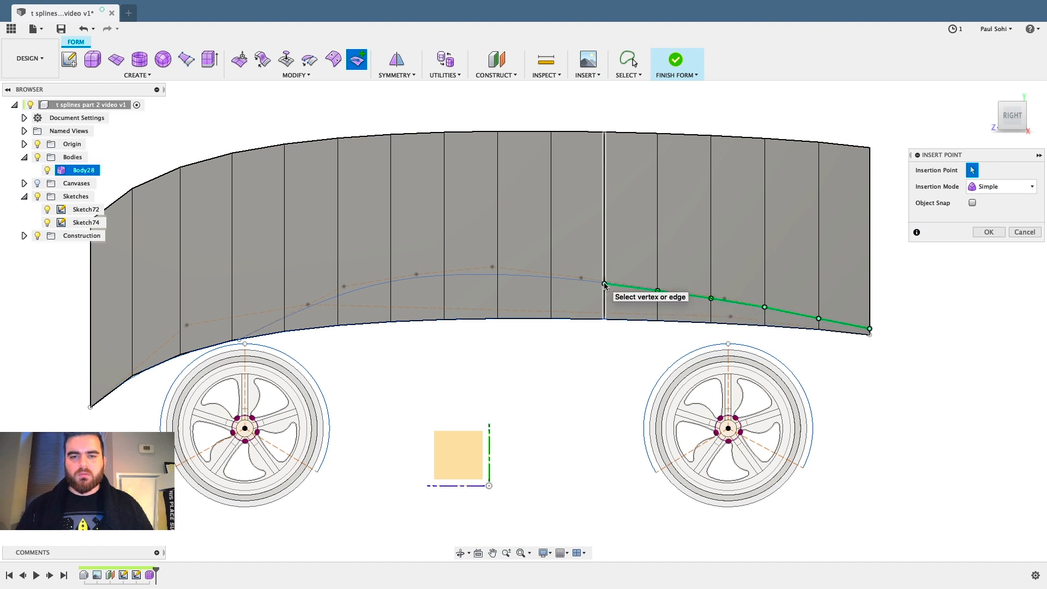
click(551, 280)
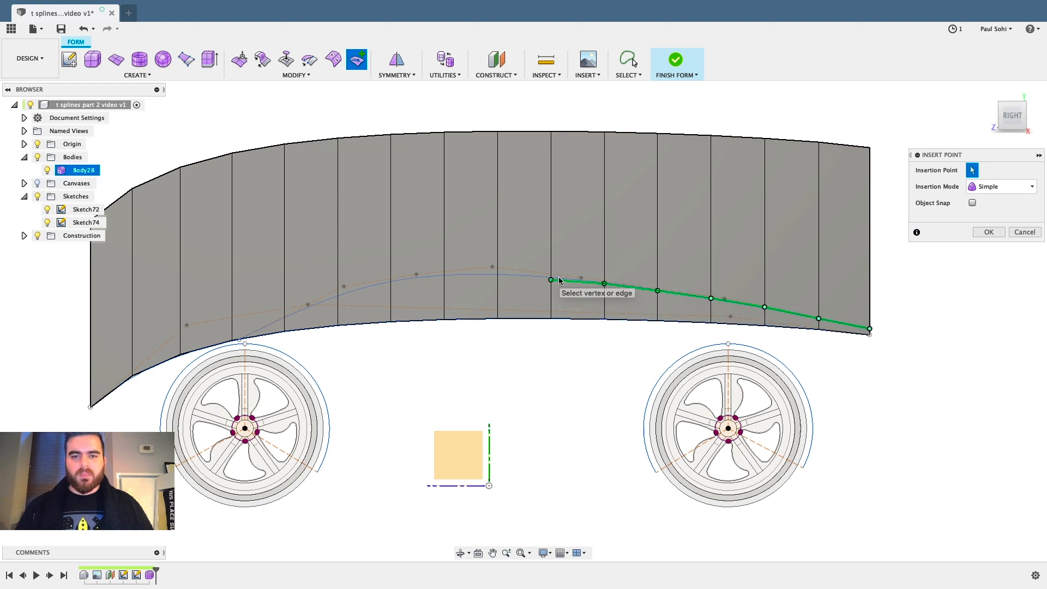
click(497, 276)
click(444, 277)
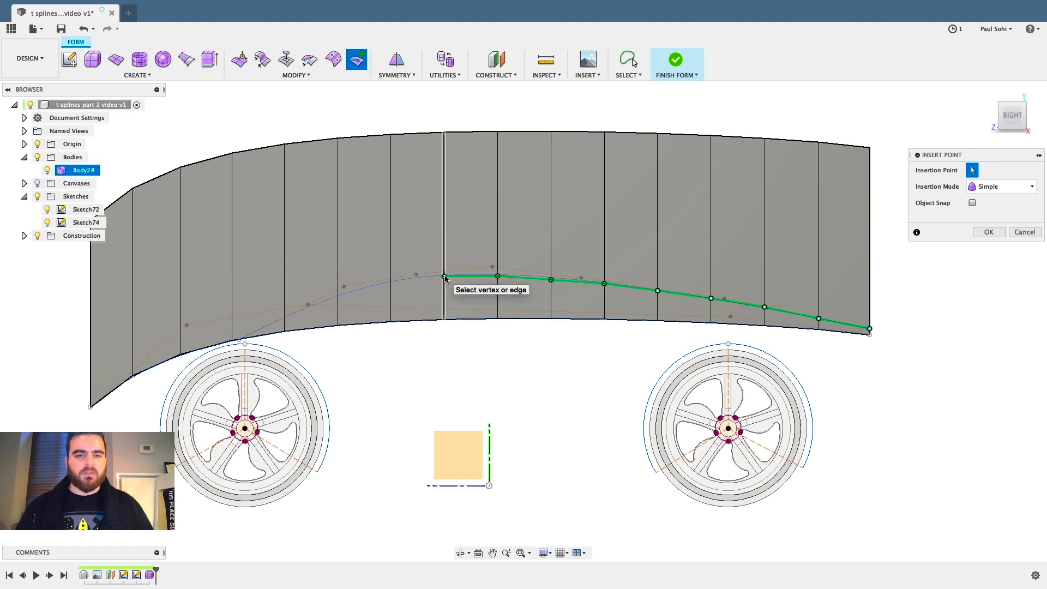
click(391, 282)
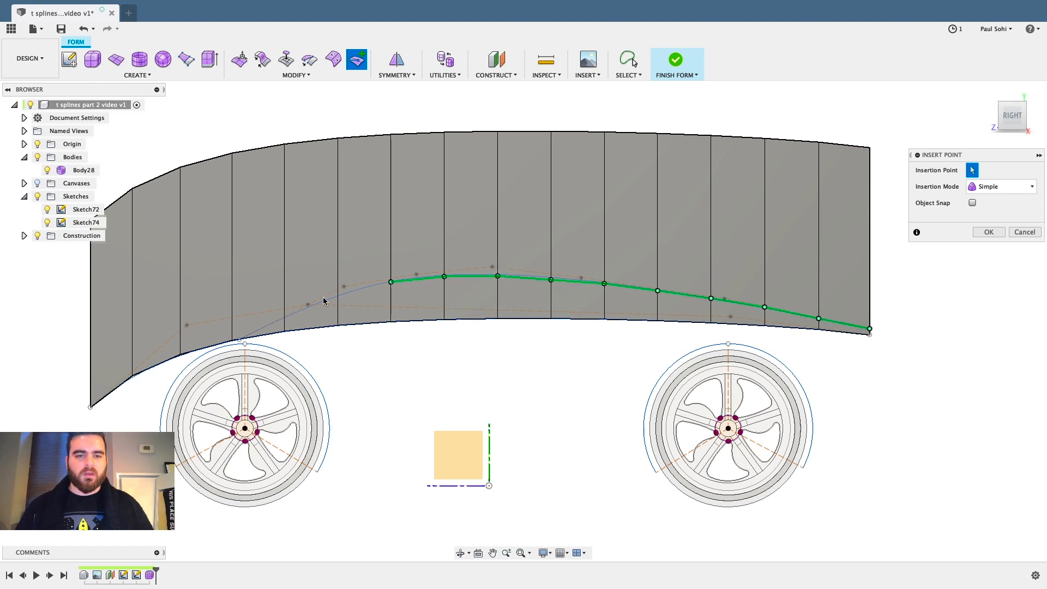
click(338, 297)
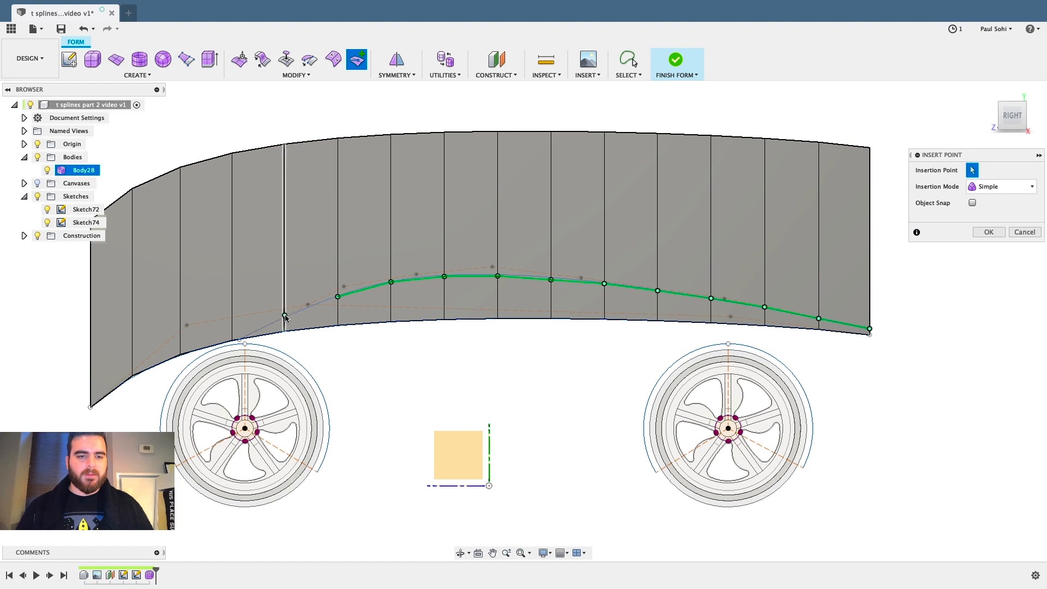
click(284, 315)
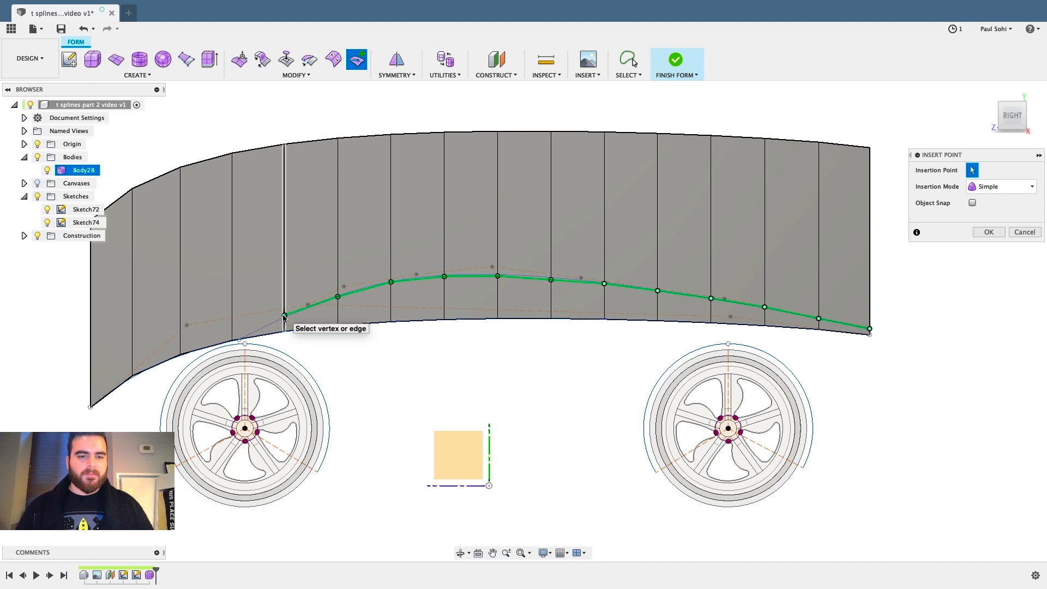
click(232, 328)
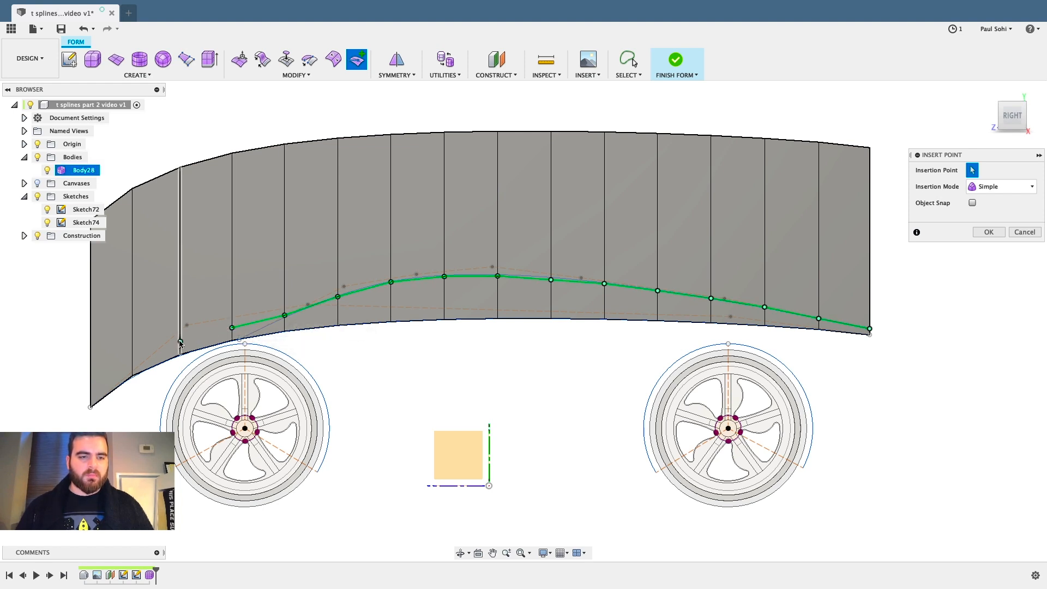
click(181, 341)
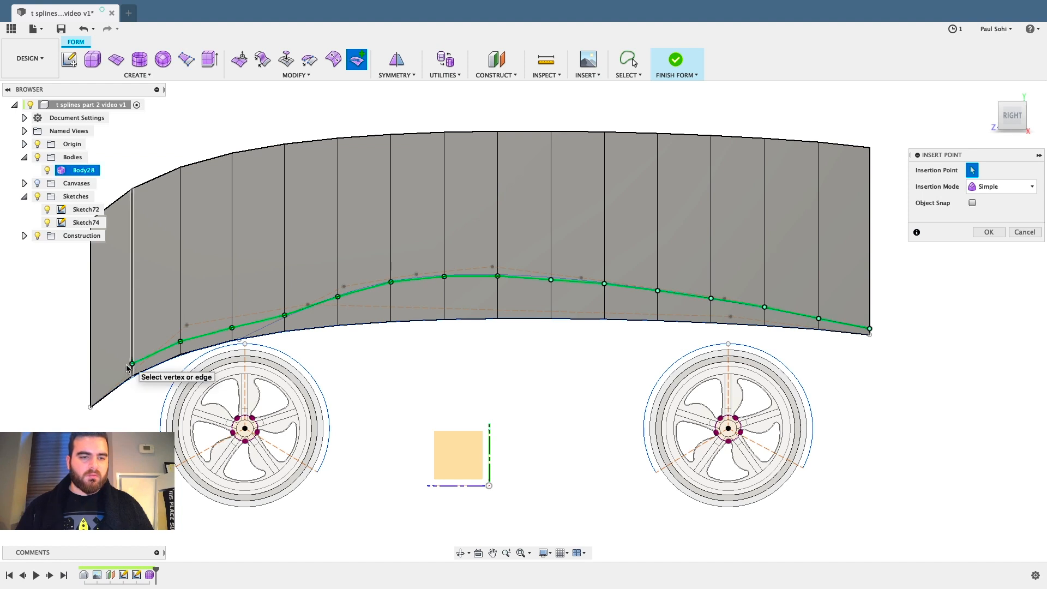
click(132, 363)
click(90, 386)
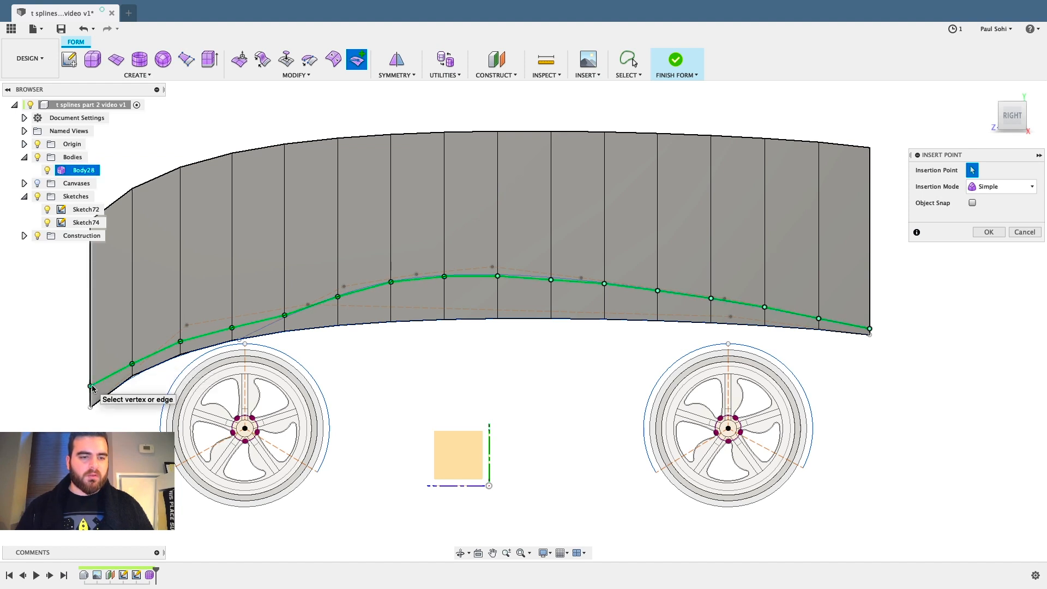
click(989, 232)
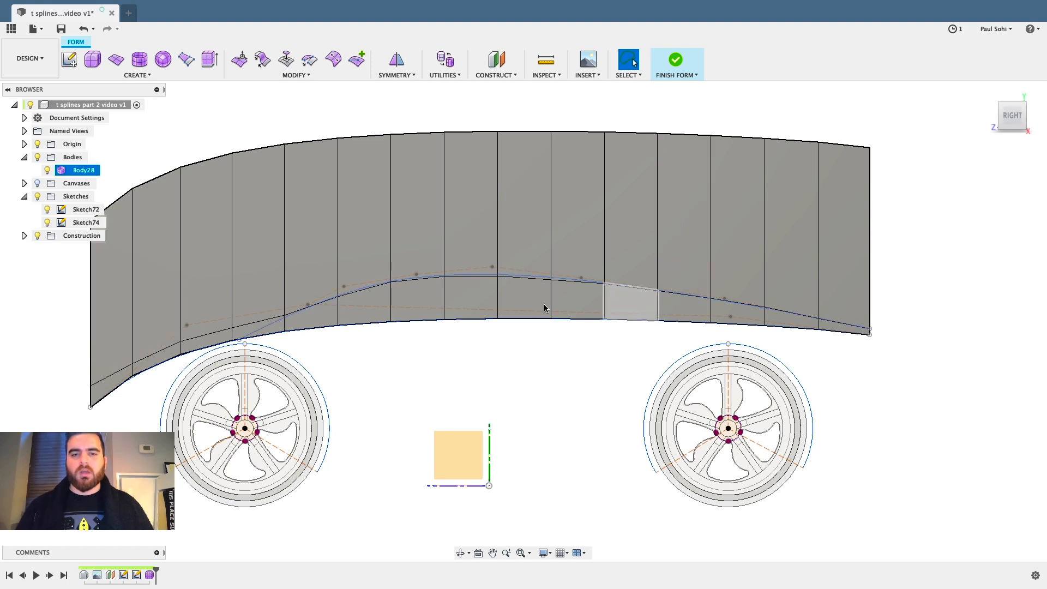
Delete the vertical wall's uppermost edge loop so the wall is trimmed down to the inserted edge.
shift+middle_drag(314, 317, 236, 305)
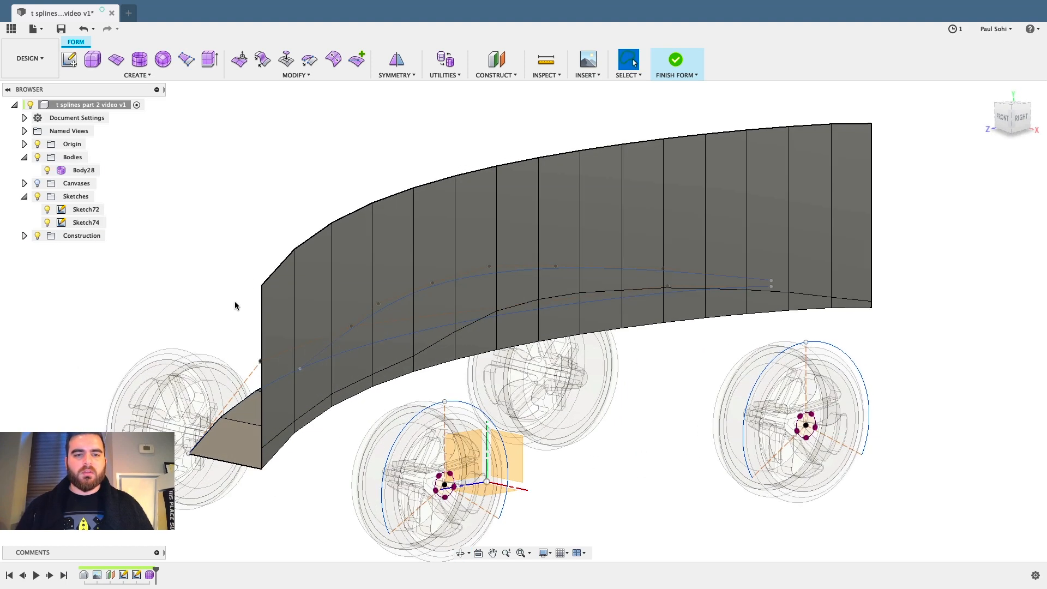
double_click(270, 276)
key(Delete)
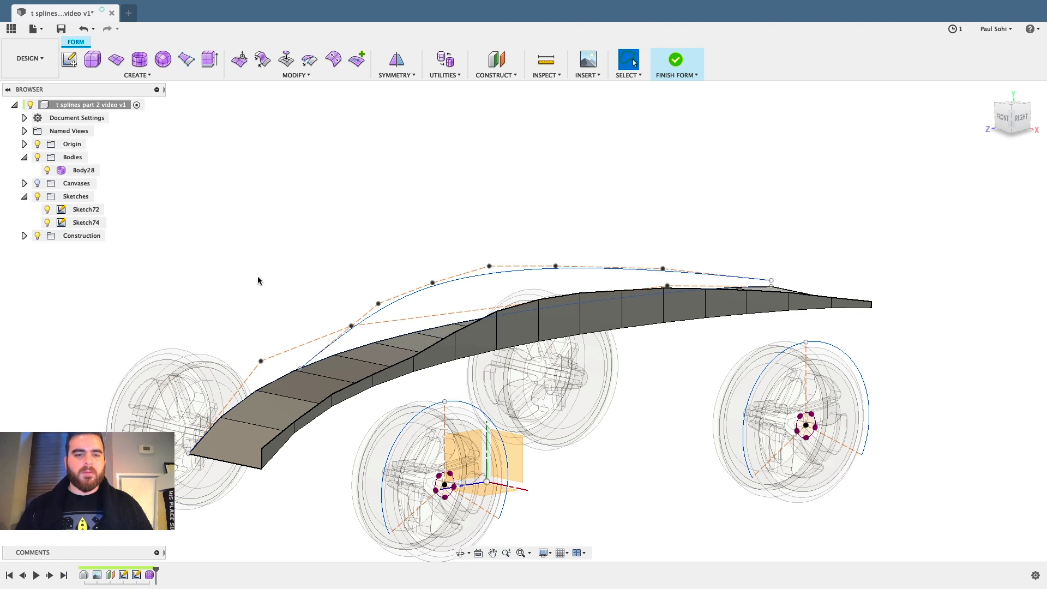
Move the wall's upper edge loop about 2 mm inward, towards the car's centreline, with Edit Form in the front view.
double_click(278, 435)
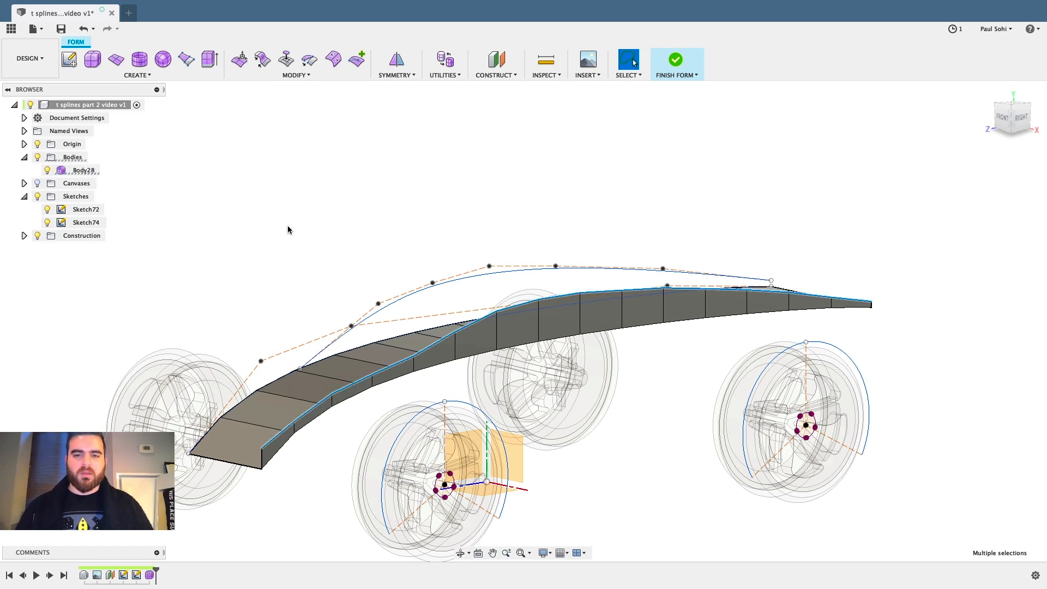
click(238, 63)
shift+middle_drag(266, 146, 316, 143)
click(1016, 117)
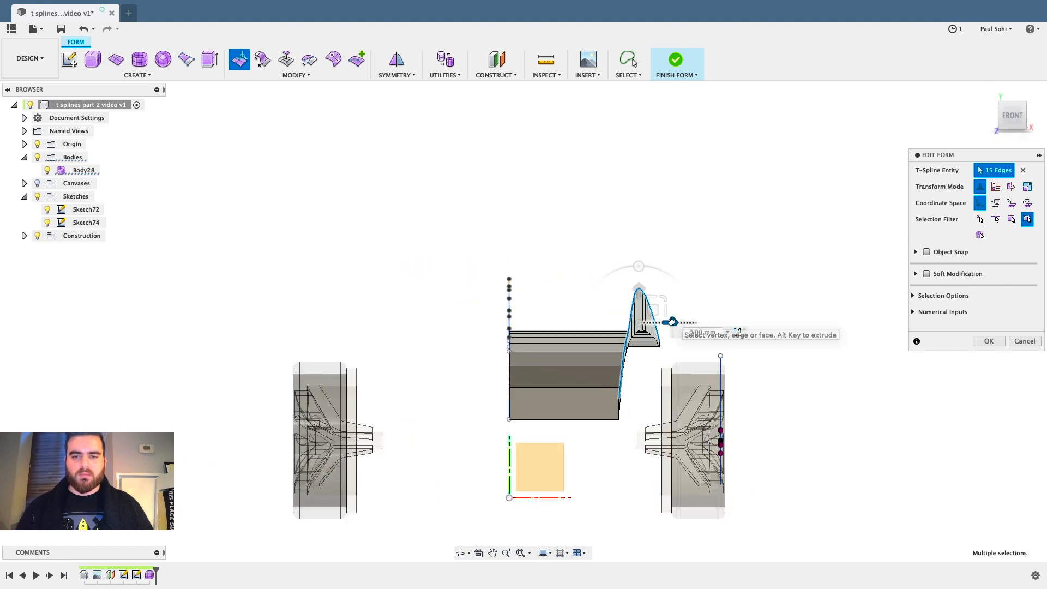
drag(672, 322, 662, 322)
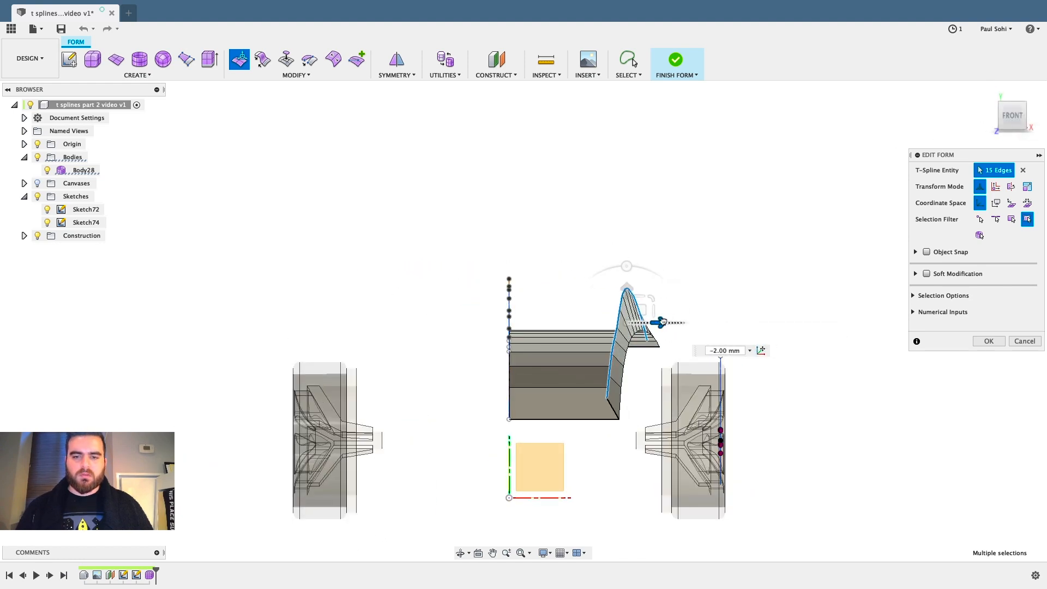
mouse_move(725, 236)
shift+middle_down()
mouse_move(693, 244)
mouse_move(720, 248)
shift+middle_up()
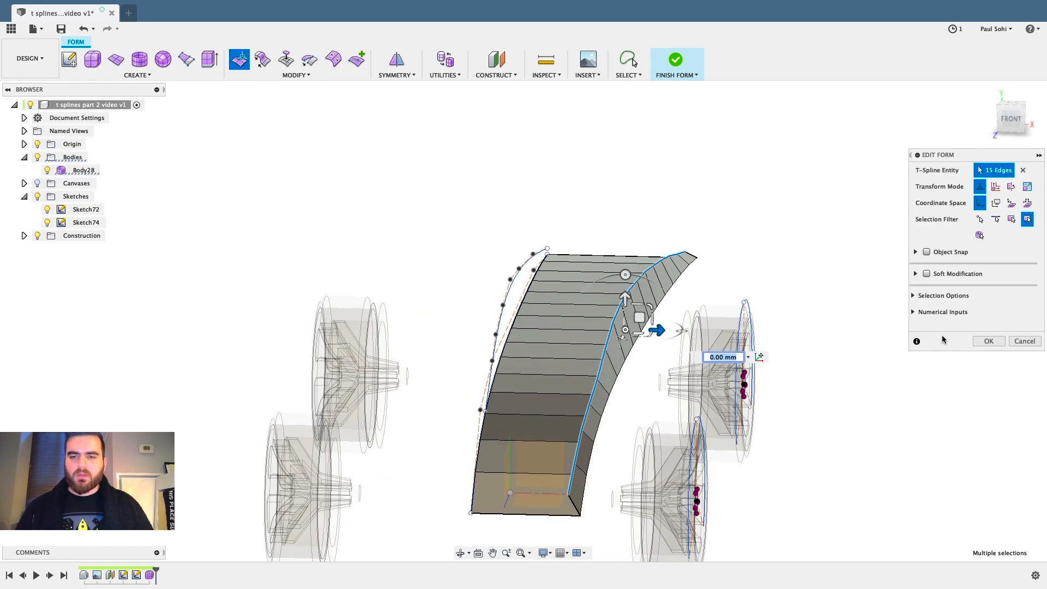
click(987, 342)
shift+middle_drag(692, 163, 693, 165)
click(691, 165)
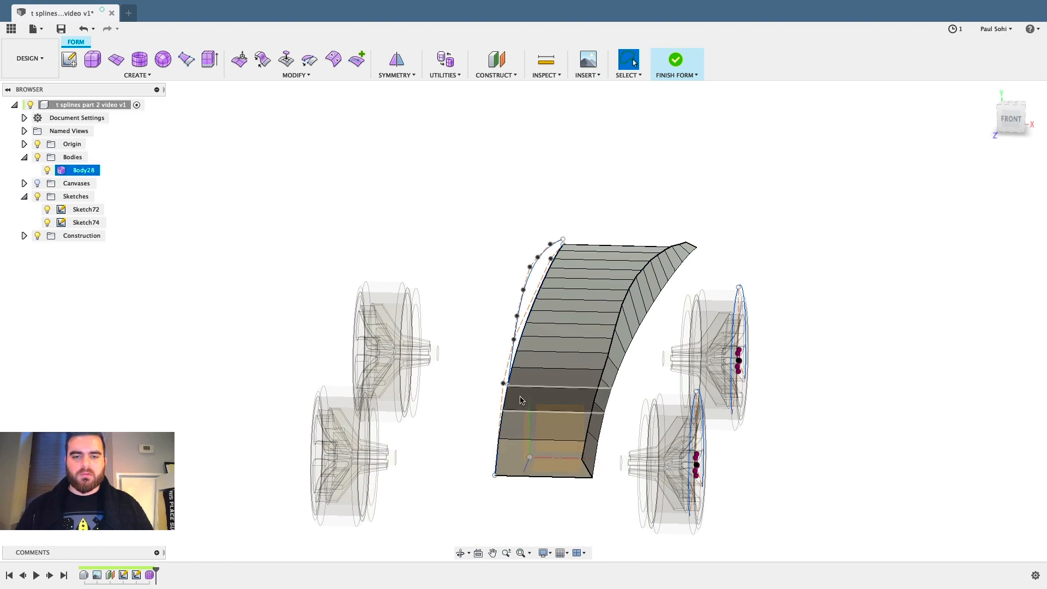
Delete the first extruded surface's edge loop along the centreline with Sketch72 hidden, and show Sketch72 again.
scroll(505, 409, up, 3)
click(48, 210)
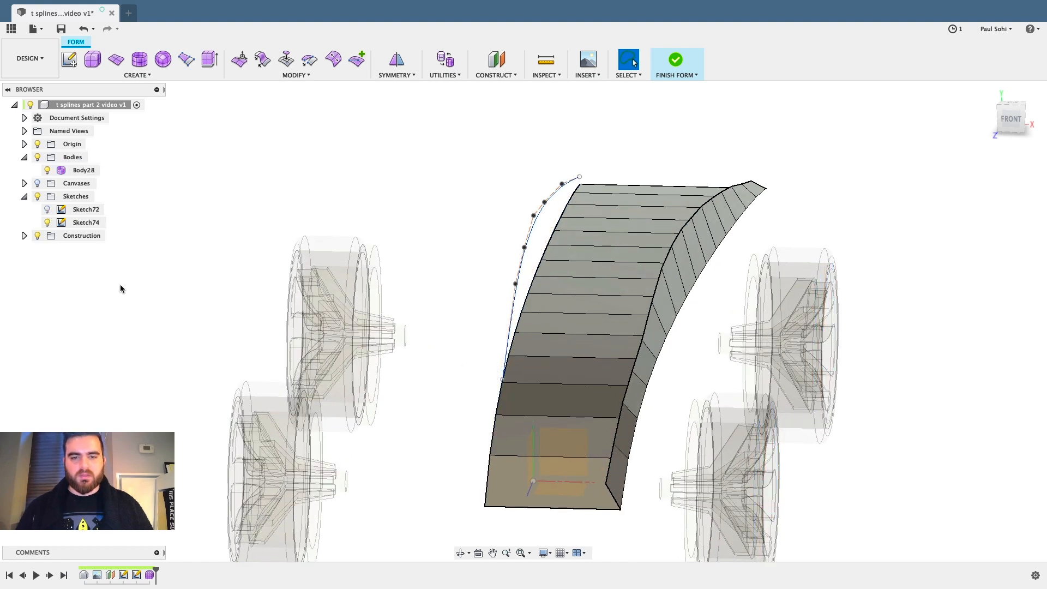
double_click(485, 486)
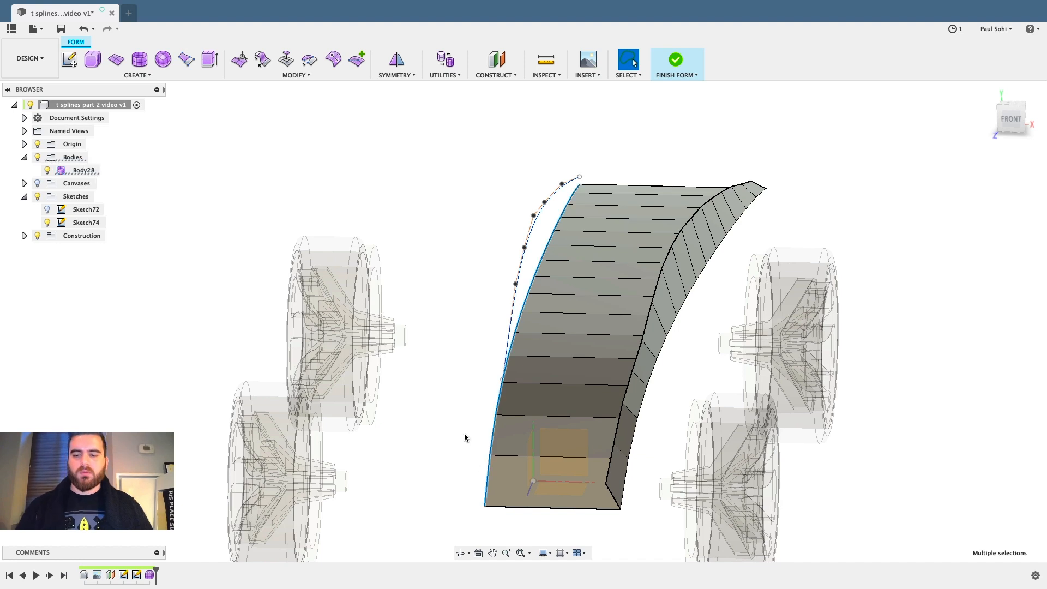
key(Delete)
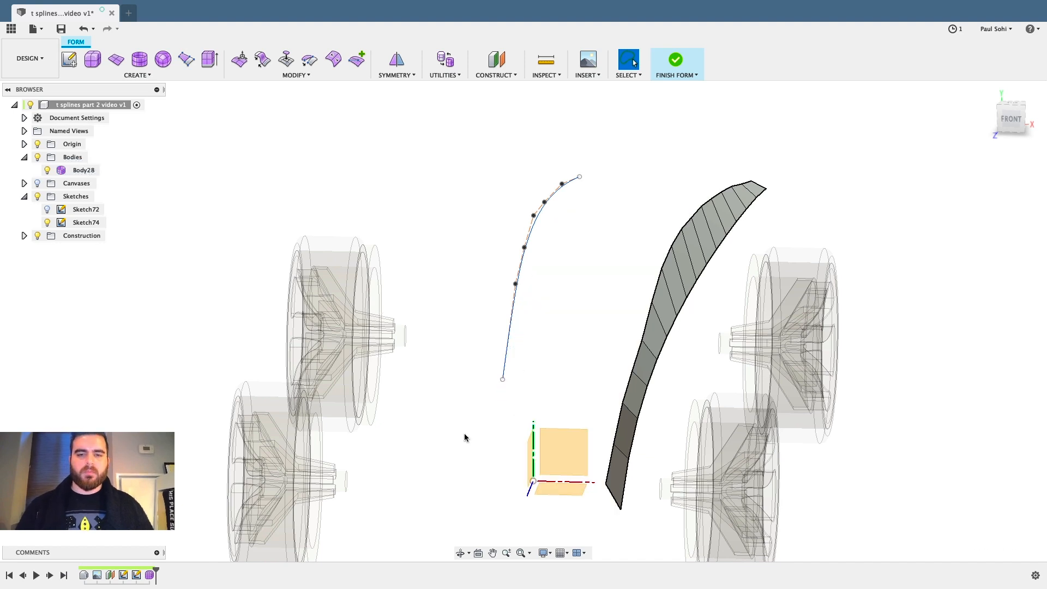
click(47, 210)
shift+middle_drag(332, 234, 337, 235)
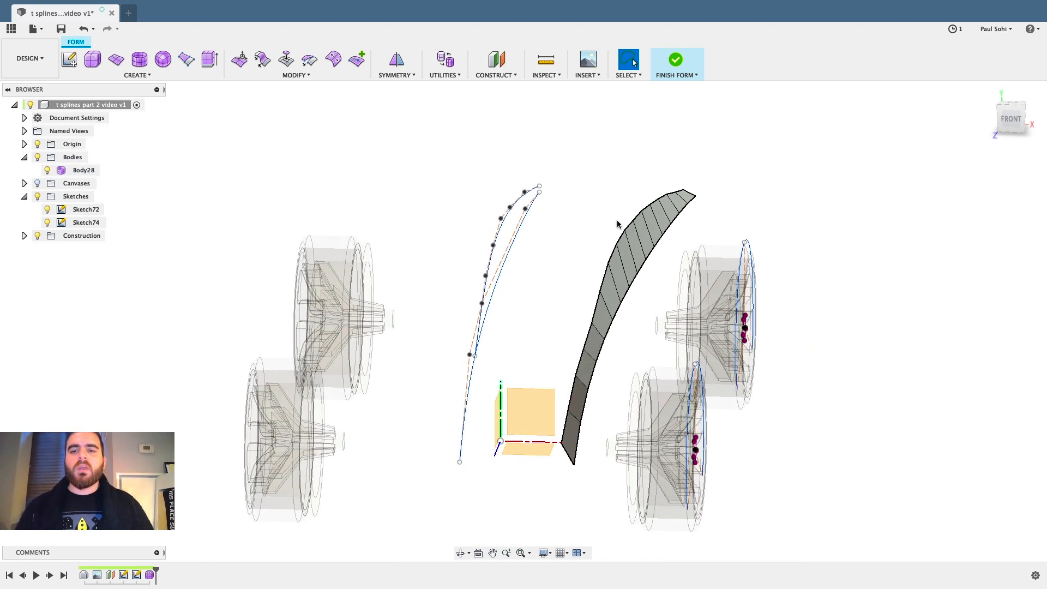
Extrude the wall's lower edge loop about 8 mm outward with Edit Form and lower the new outer edge slightly.
shift+middle_drag(780, 250, 797, 232)
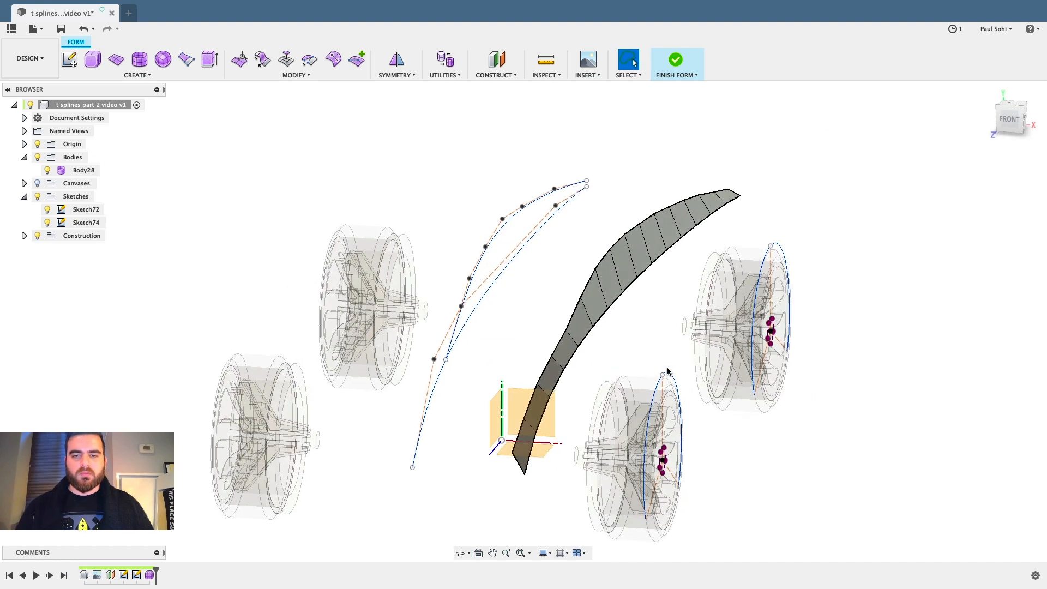
click(537, 446)
double_click(535, 451)
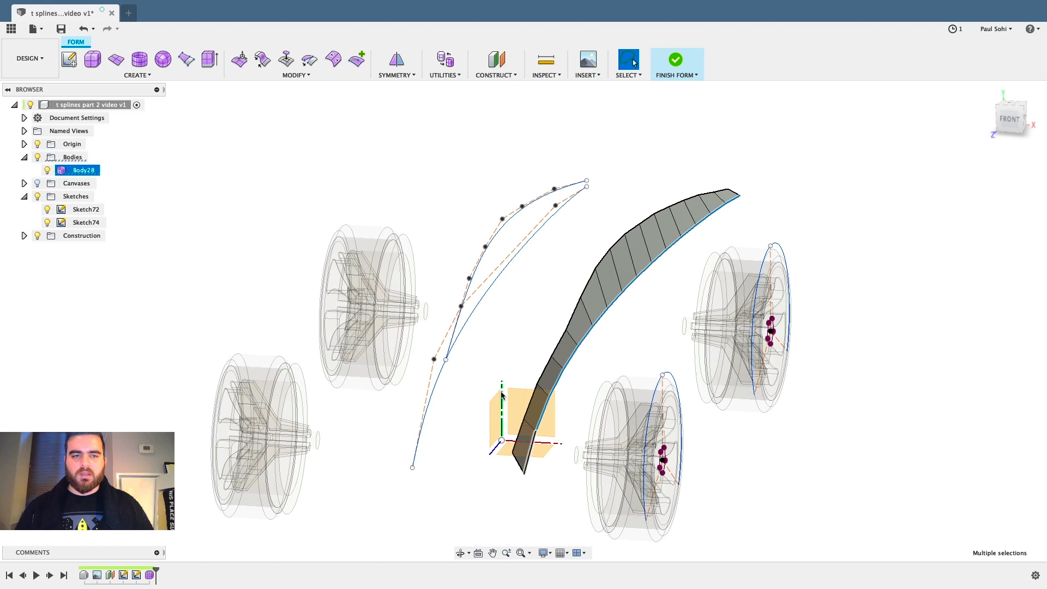
click(243, 60)
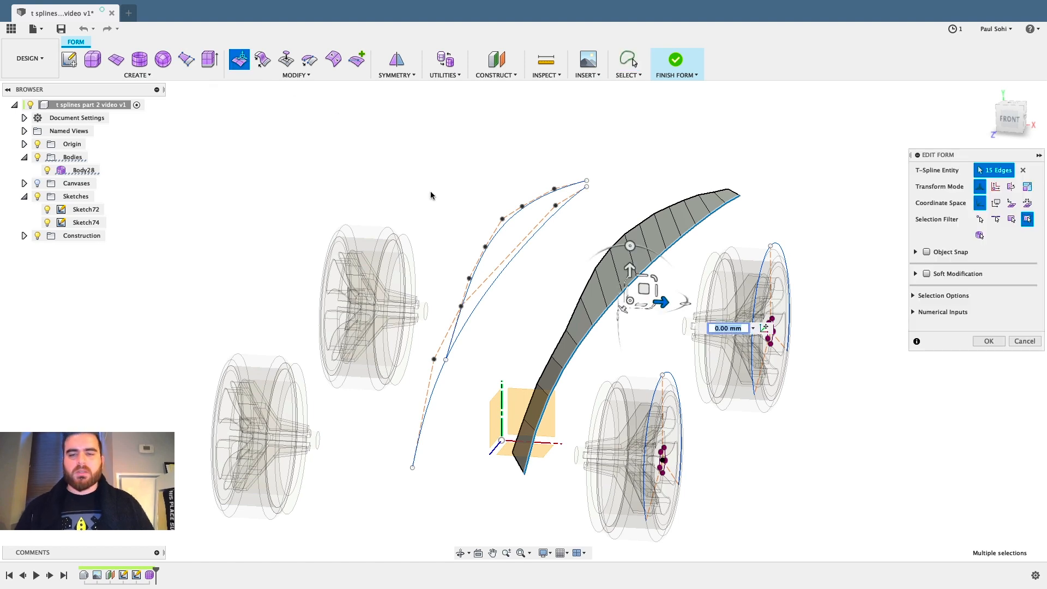
alt+drag(664, 305, 715, 308)
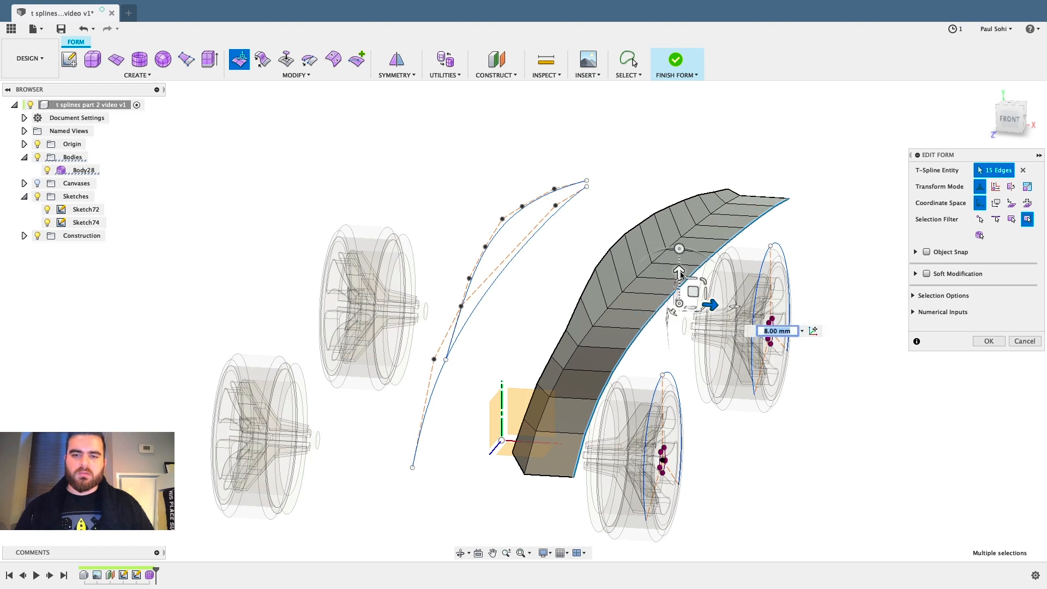
drag(680, 274, 680, 290)
mouse_move(355, 200)
shift+middle_down()
mouse_move(375, 183)
mouse_move(358, 197)
shift+middle_up()
click(988, 342)
shift+middle_drag(835, 257, 666, 187)
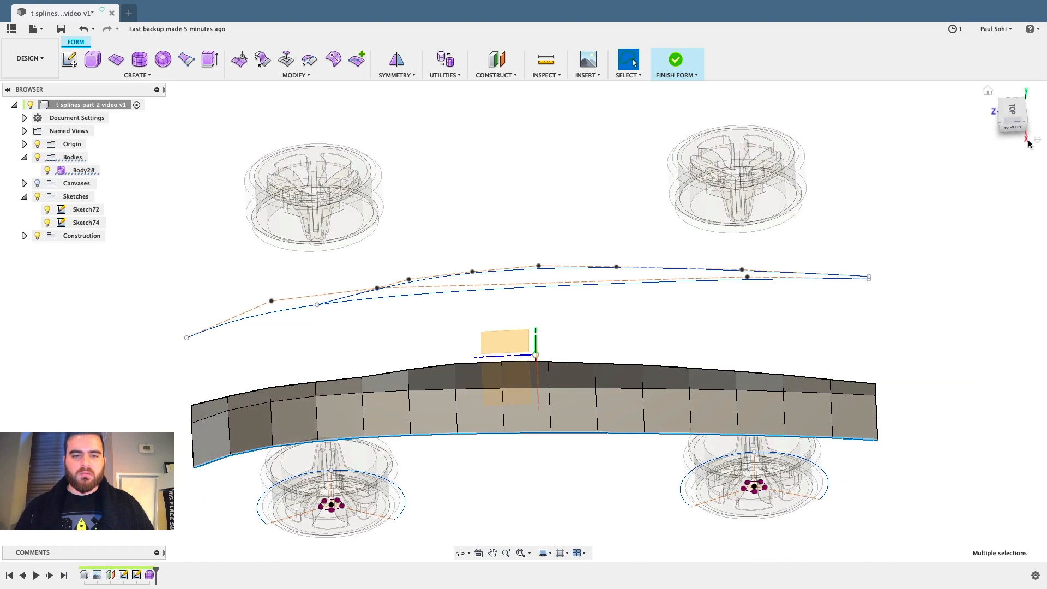
click(1009, 114)
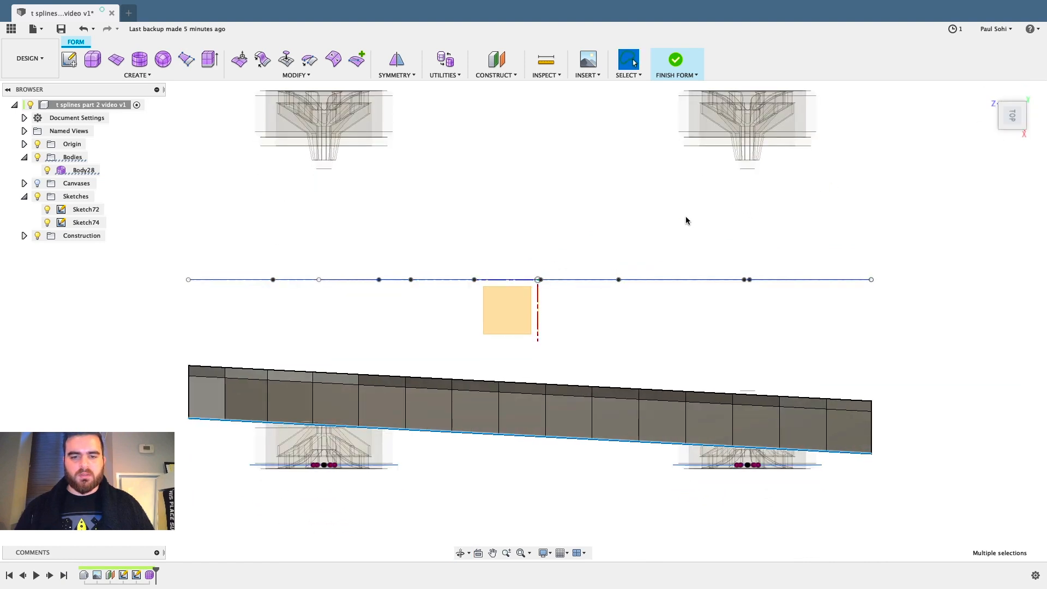
middle_drag(686, 221, 692, 174)
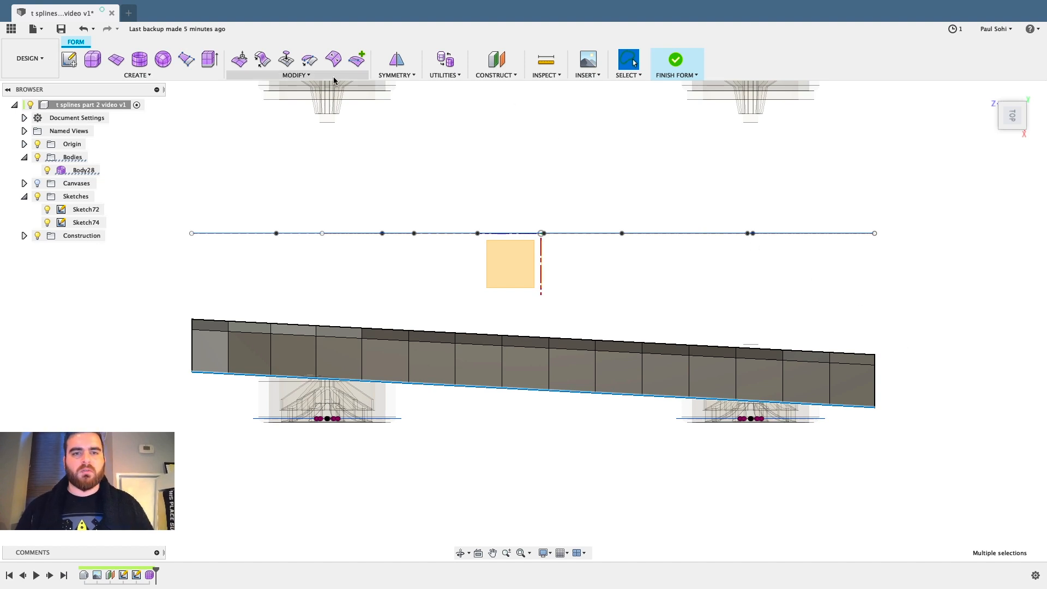
click(356, 59)
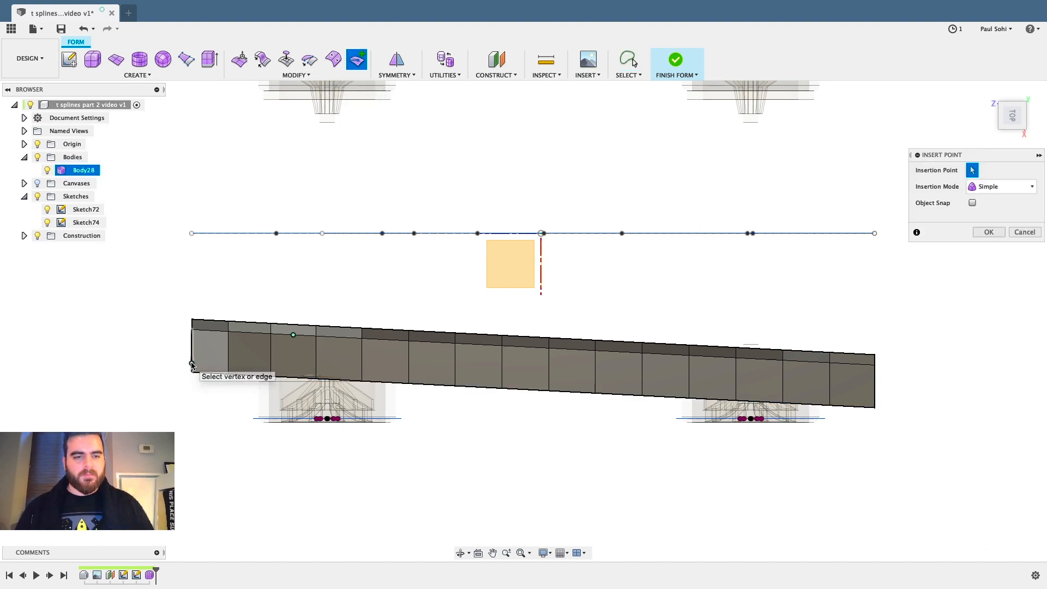
click(191, 362)
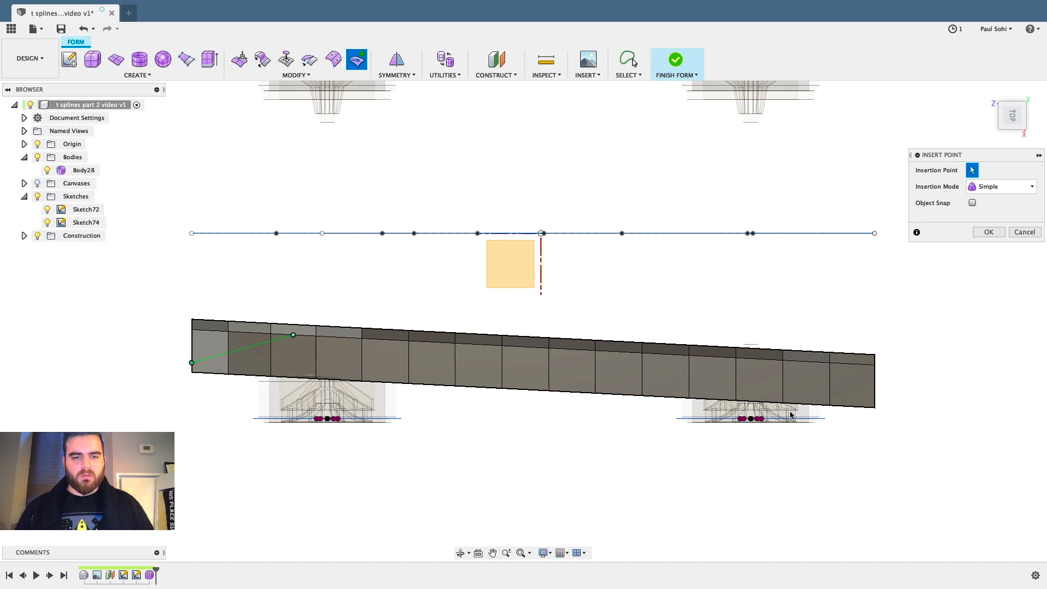
click(1024, 233)
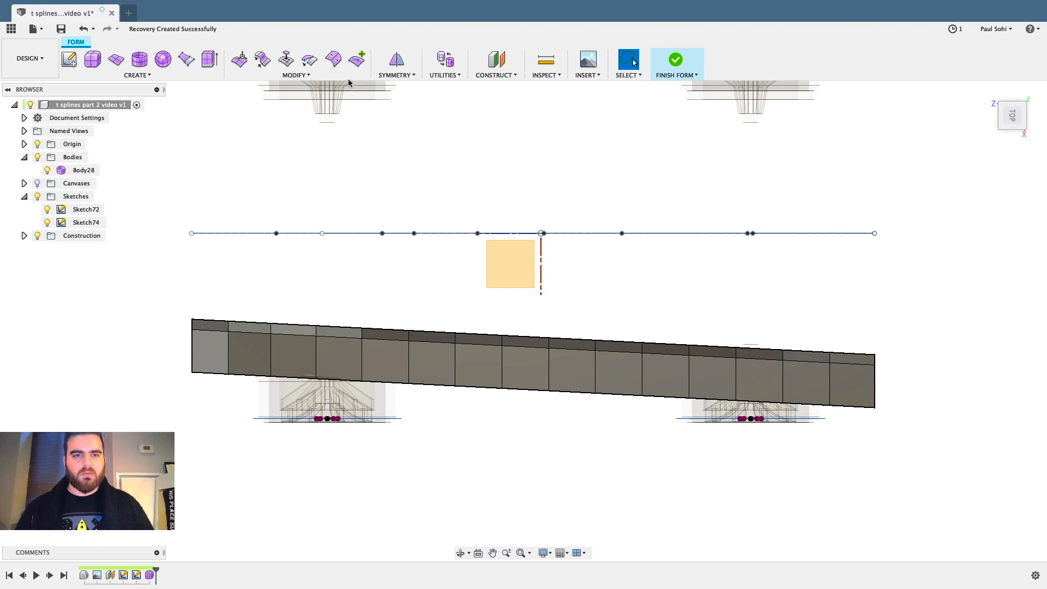
Insert a lengthwise edge in Simple mode near the outward strip's outer border, further inboard at the rear, and delete the outermost edge loop.
click(357, 59)
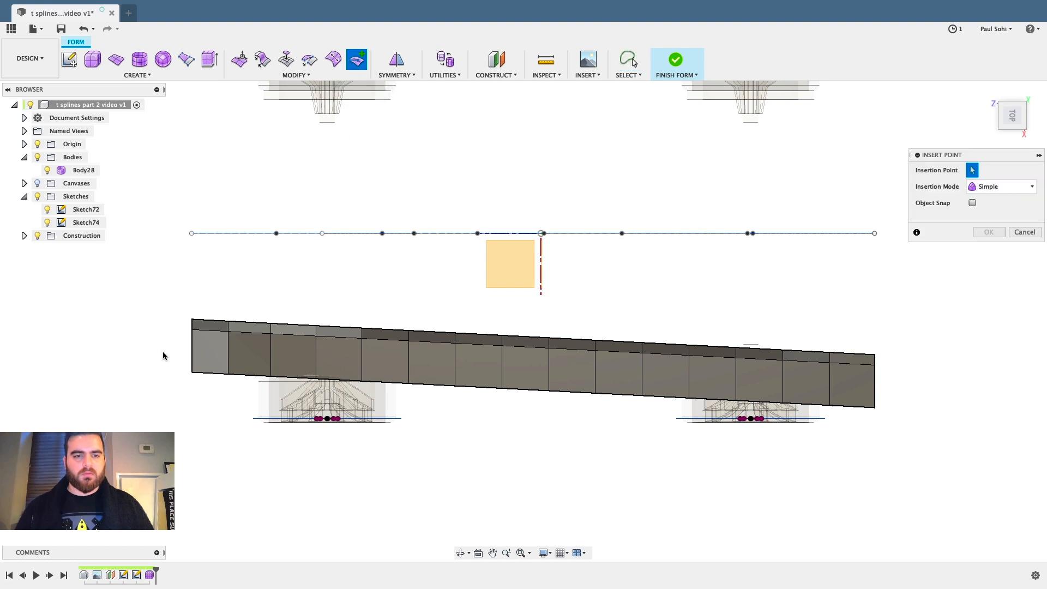
click(192, 363)
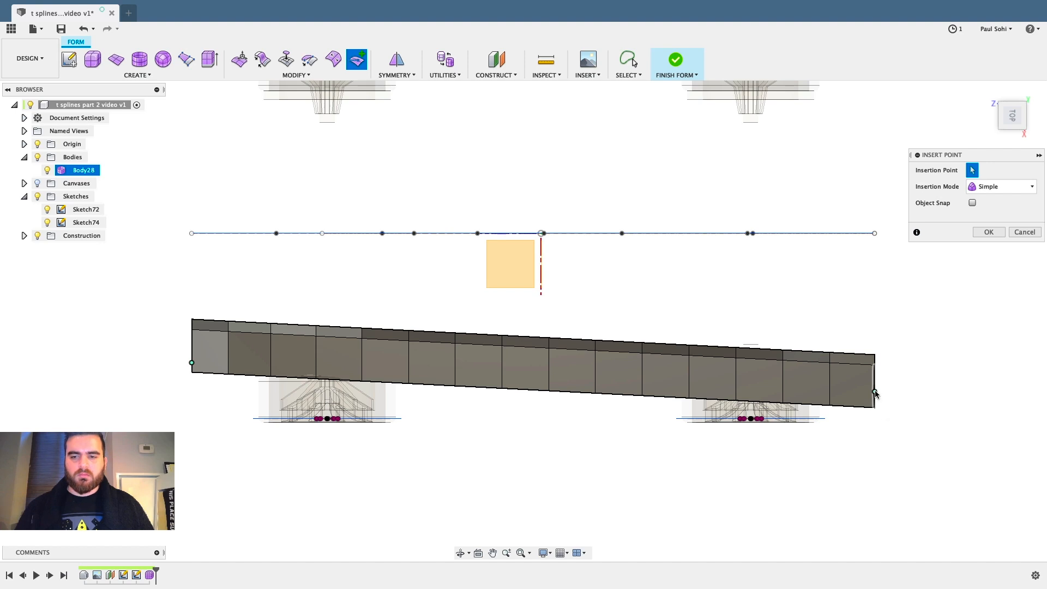
scroll(875, 394, up, 5)
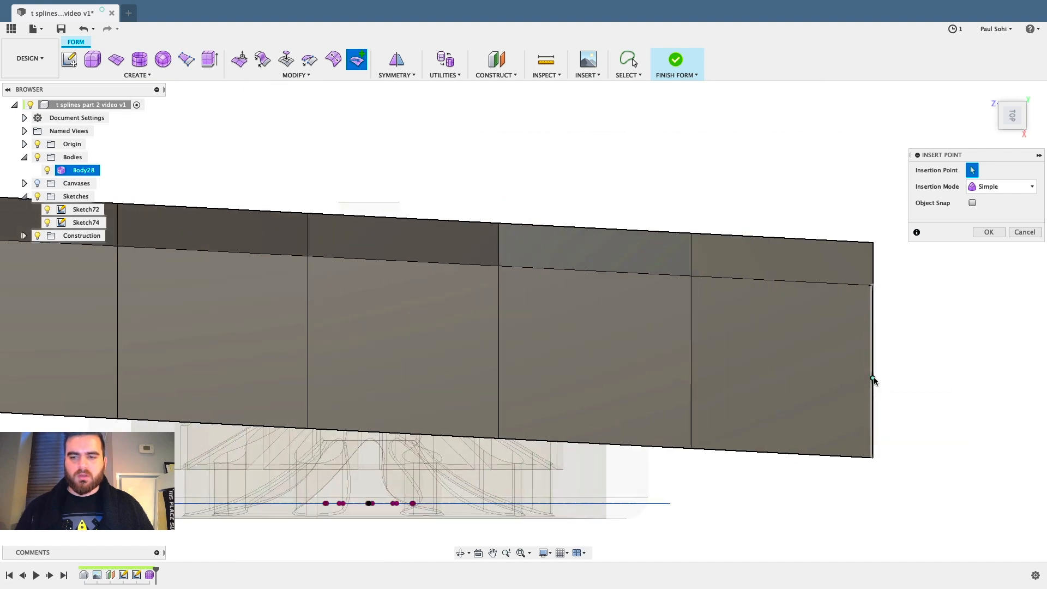
scroll(875, 382, down, 10)
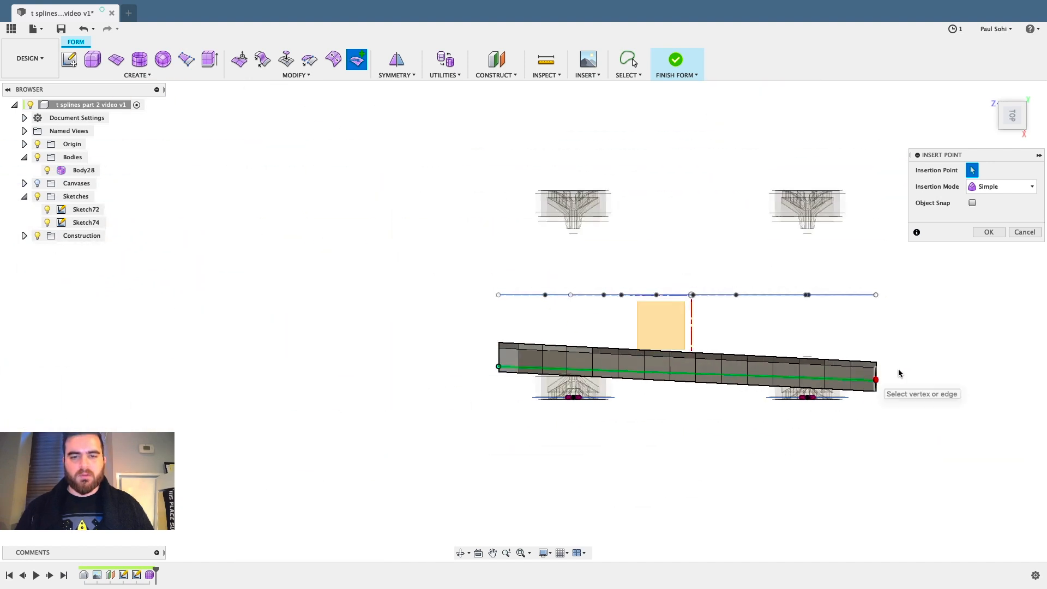
click(989, 232)
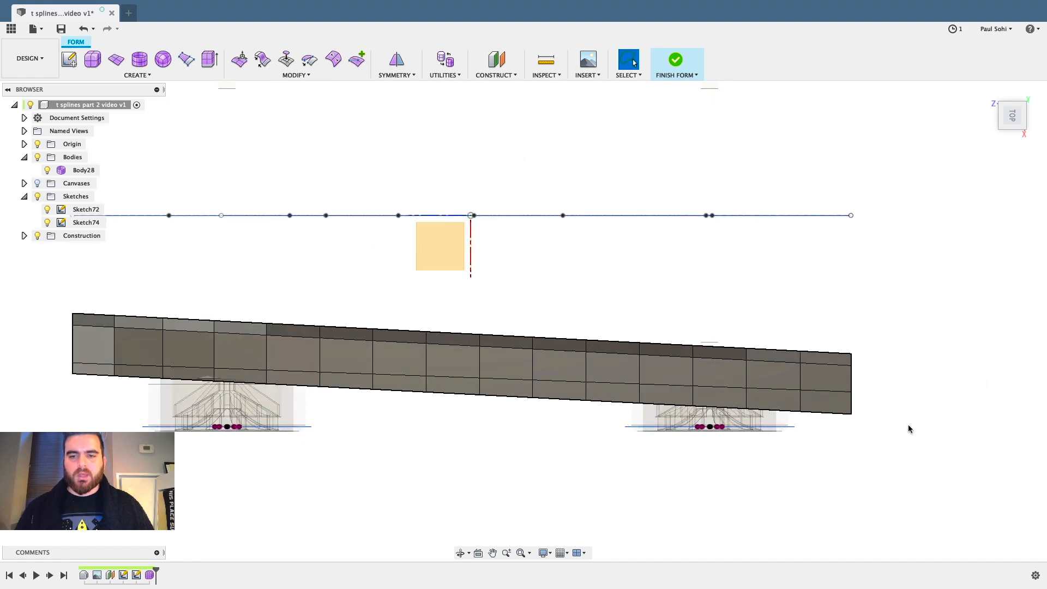
double_click(839, 414)
key(Delete)
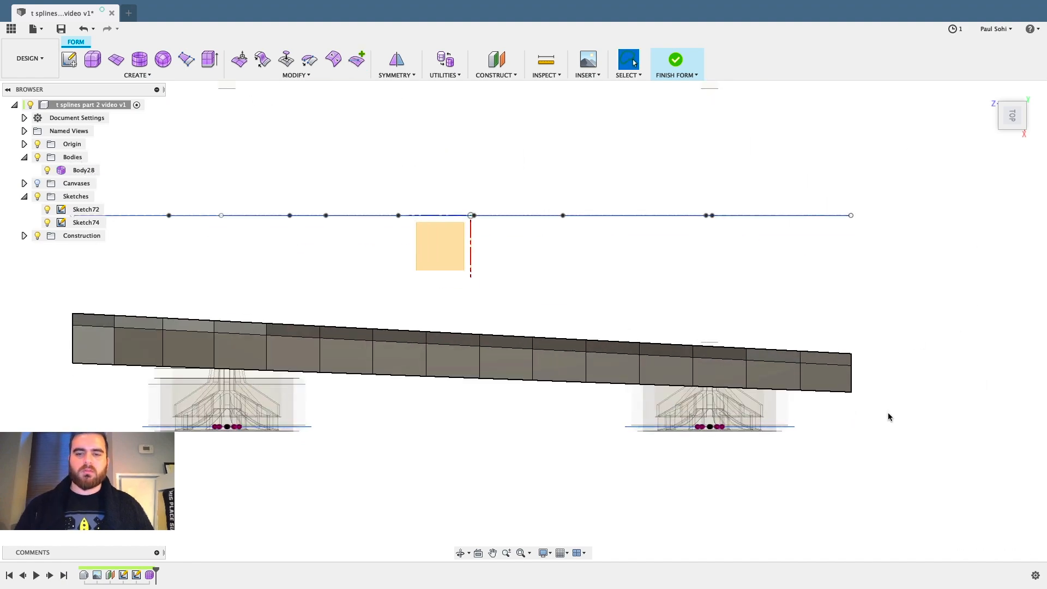
Extrude the strip's outer edge loop 15 mm straight down with Edit Form to form a side panel over the wheels.
mouse_move(889, 416)
shift+middle_down()
mouse_move(575, 411)
mouse_move(612, 362)
mouse_move(678, 358)
mouse_move(517, 311)
shift+middle_up()
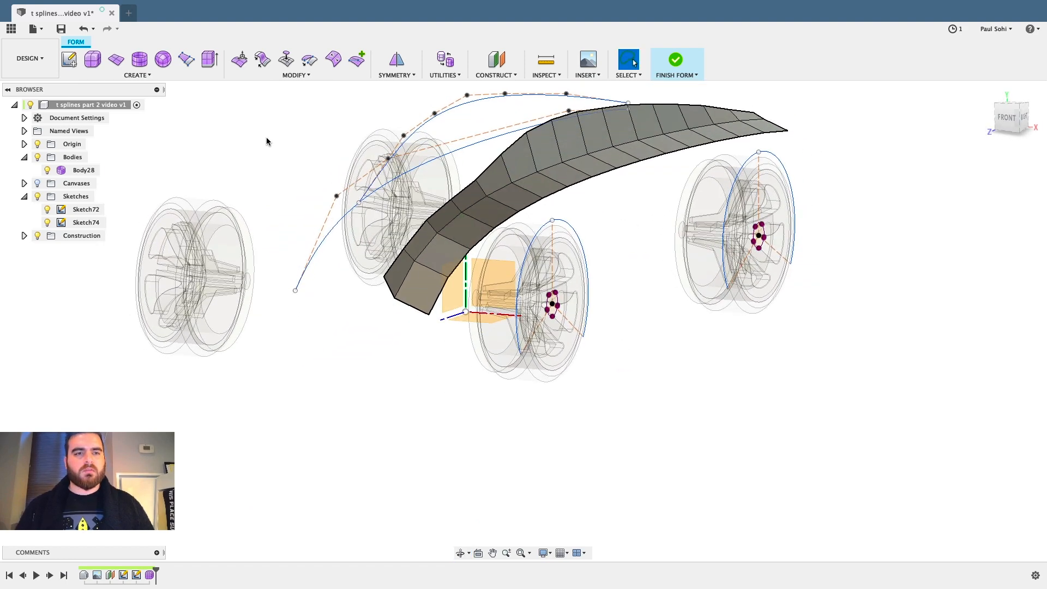
click(240, 59)
click(437, 301)
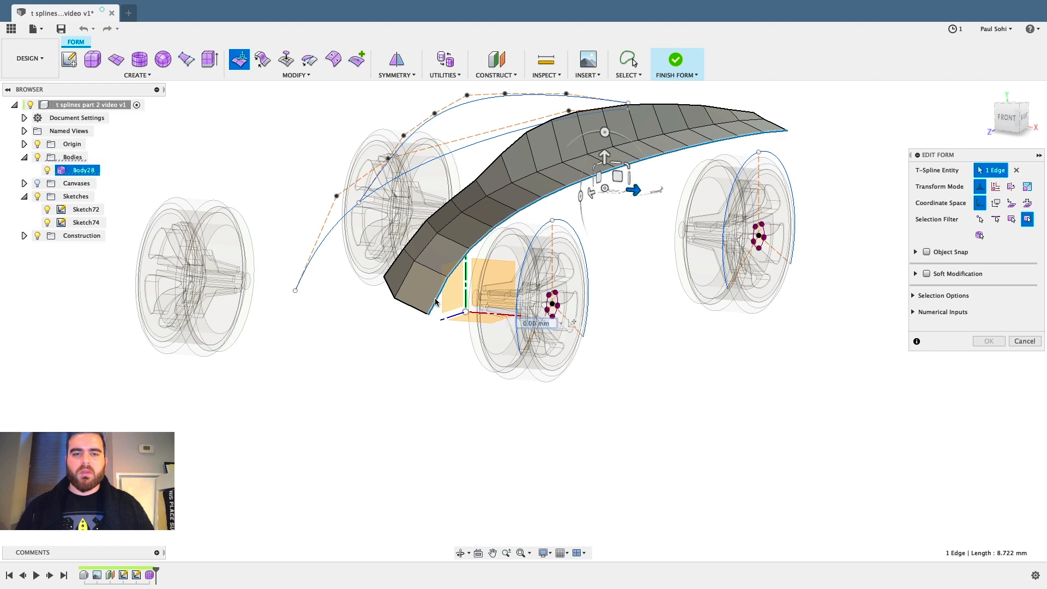
double_click(436, 301)
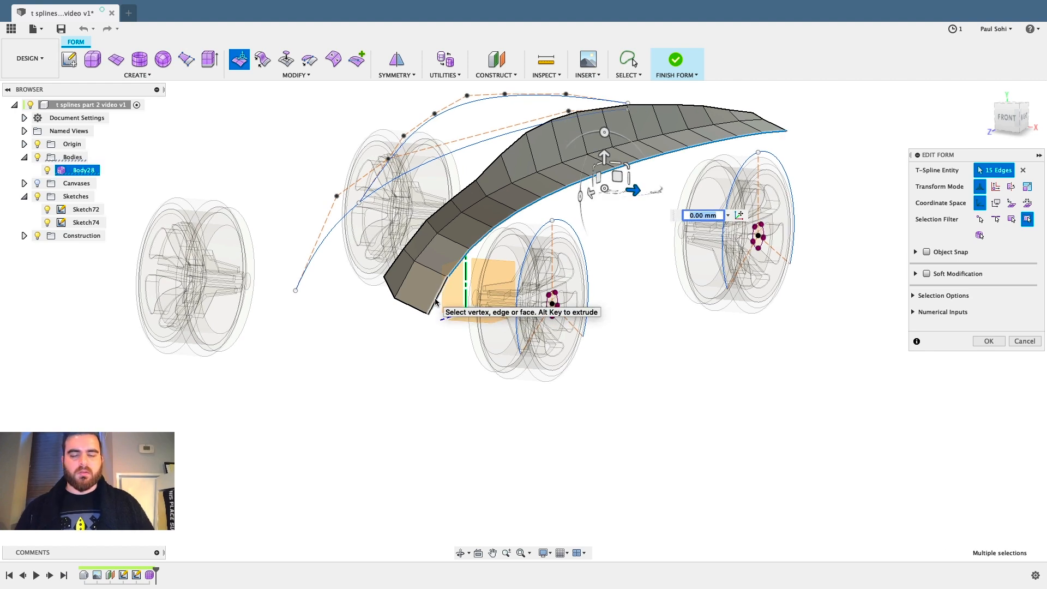
alt+drag(604, 158, 604, 246)
Flatten the side panel's bottom edge loop into a level line in the right view by setting Scale Y to .01.
click(1024, 119)
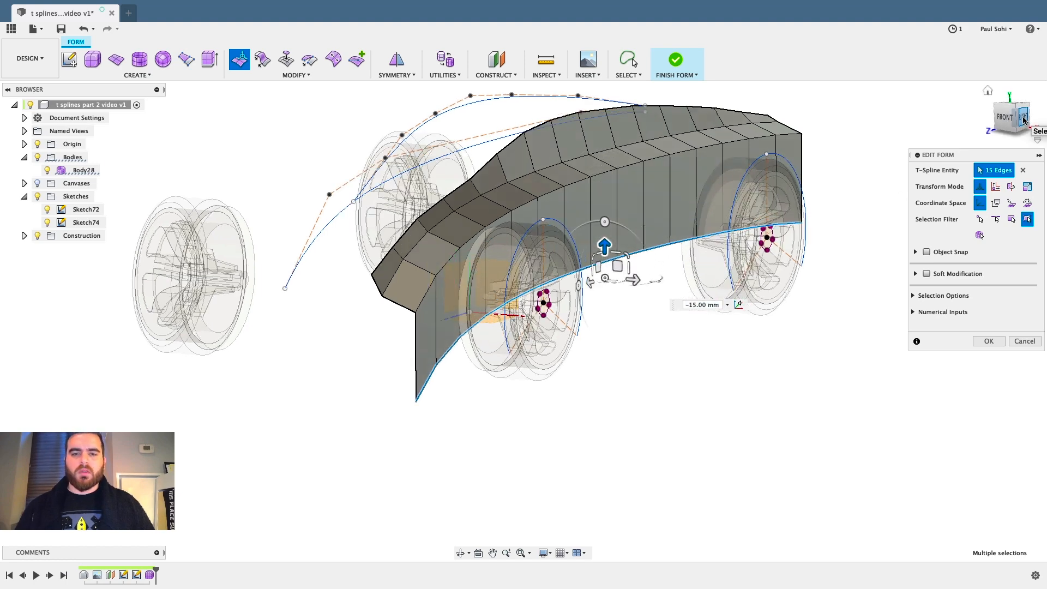
drag(559, 252, 510, 350)
scroll(391, 286, down, 3)
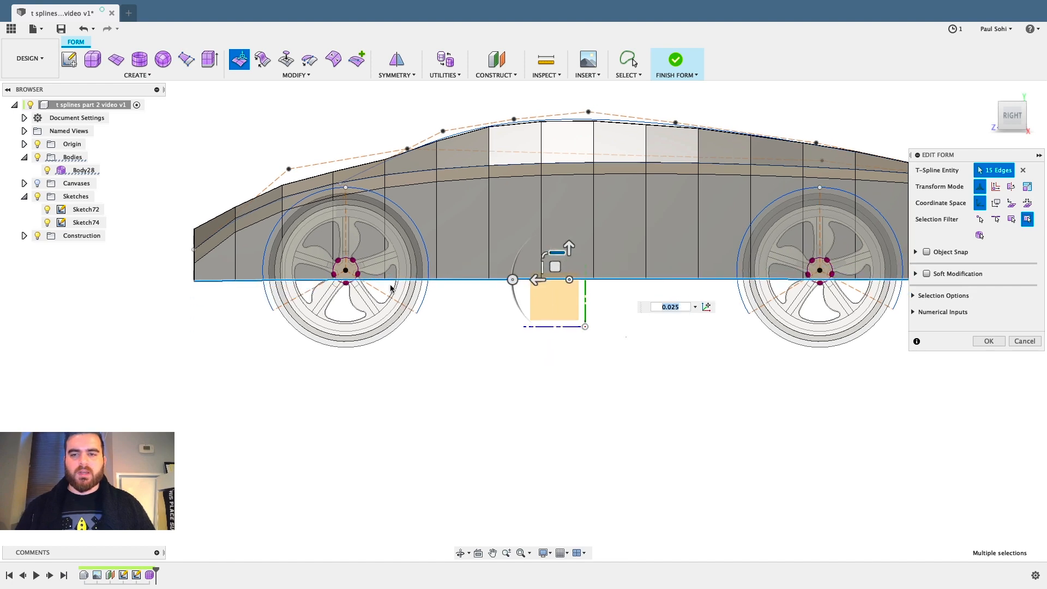
scroll(696, 238, up, 2)
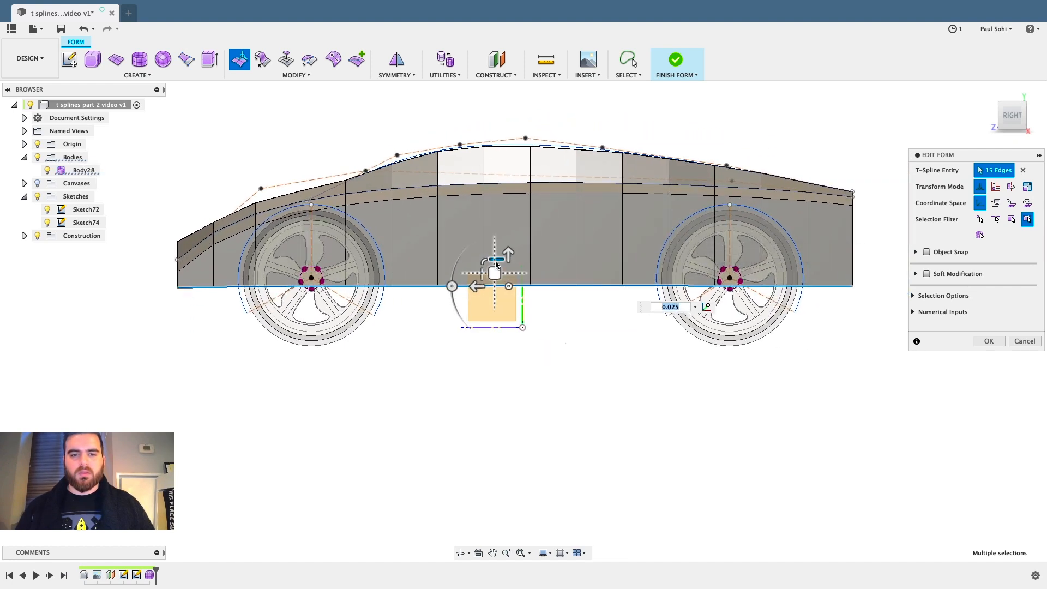
drag(496, 258, 493, 273)
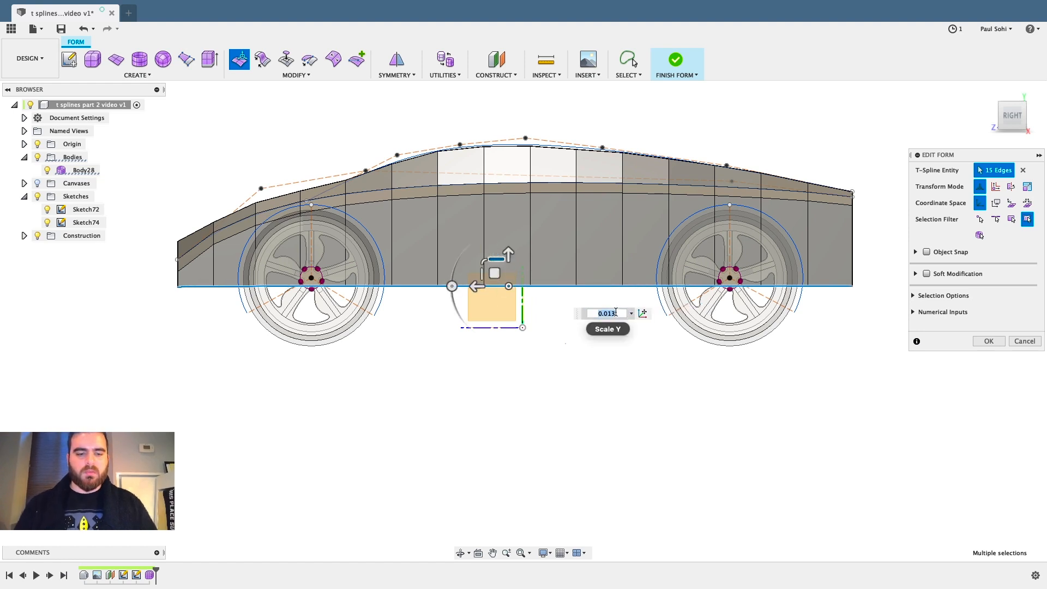
text(.01)
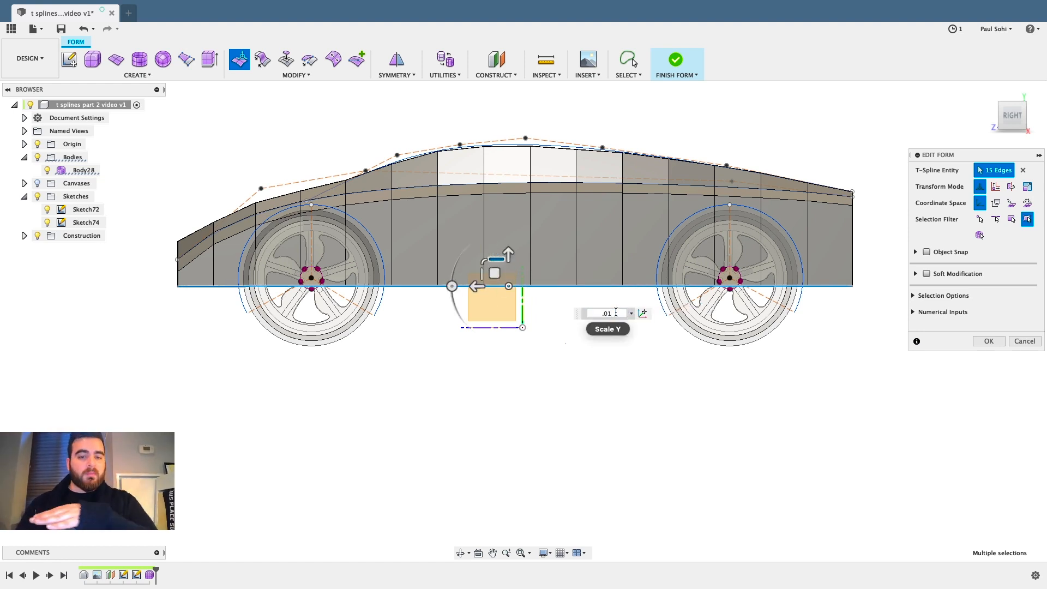
scroll(604, 303, up, 1)
scroll(604, 303, up, 2)
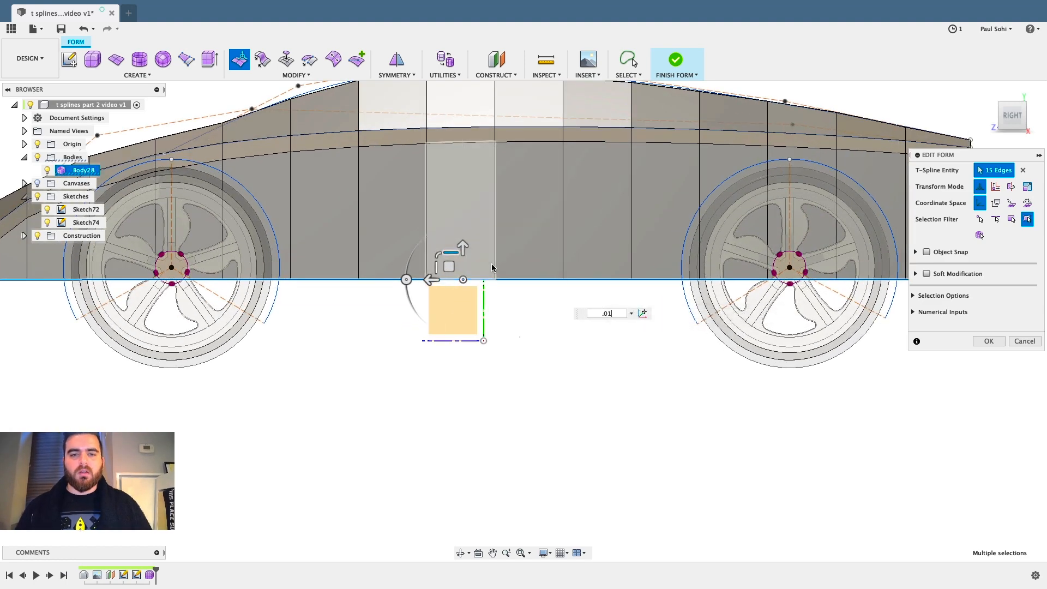
scroll(492, 268, down, 3)
scroll(492, 268, up, 1)
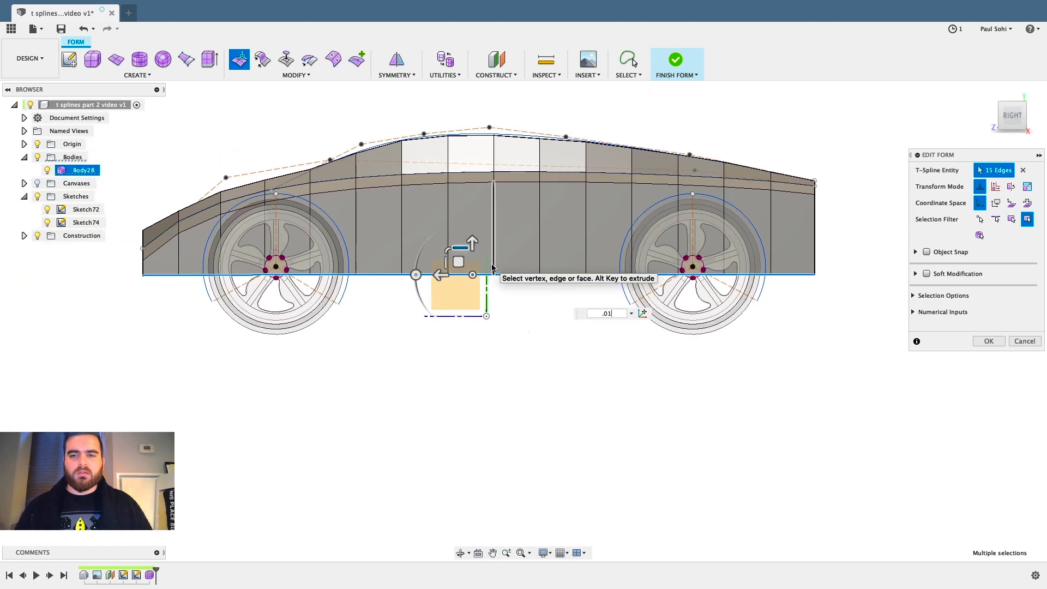
click(989, 342)
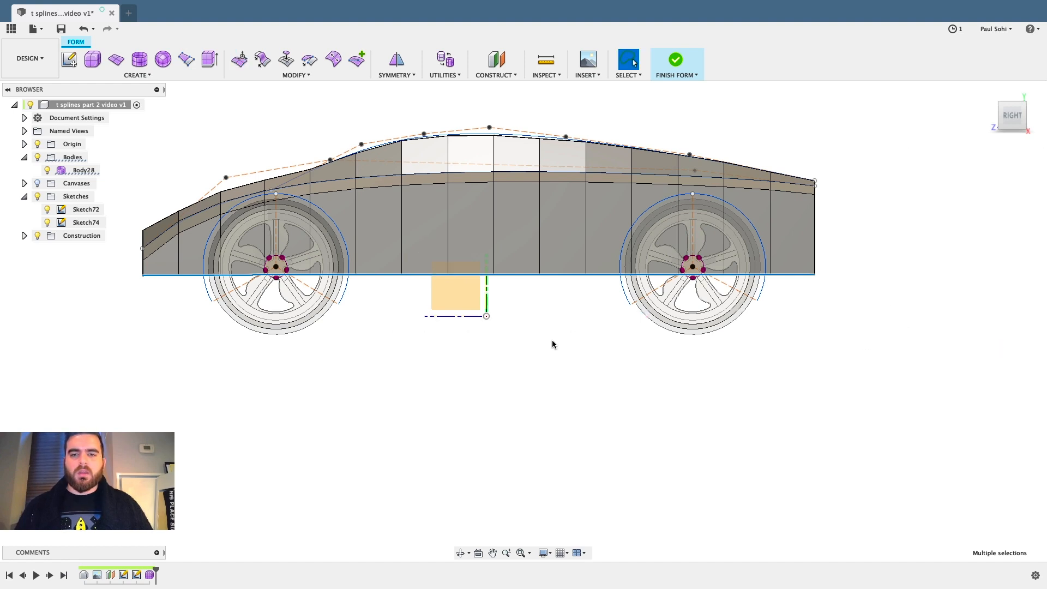
click(553, 344)
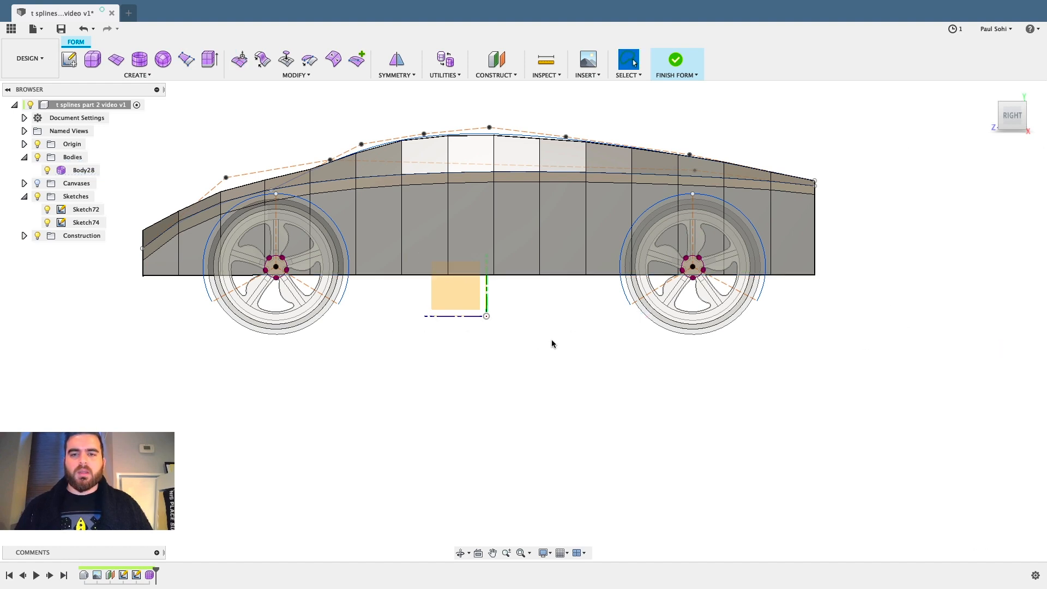
Insert an edge in Simple mode along the side panel's bottom, rising from front to rear, and delete the lowest edge loop.
click(357, 60)
scroll(133, 274, up, 8)
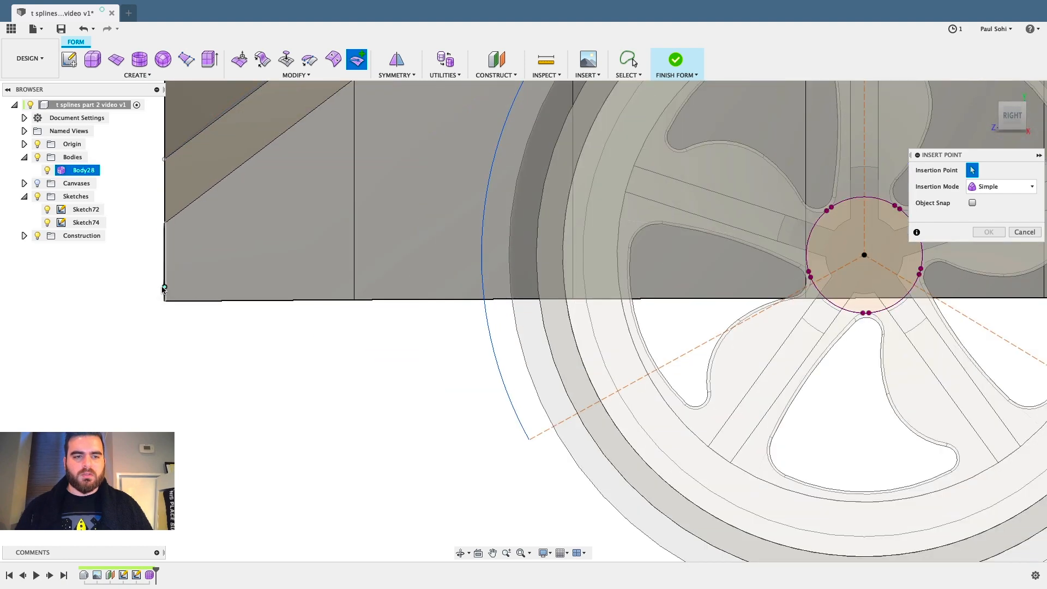
scroll(163, 289, down, 8)
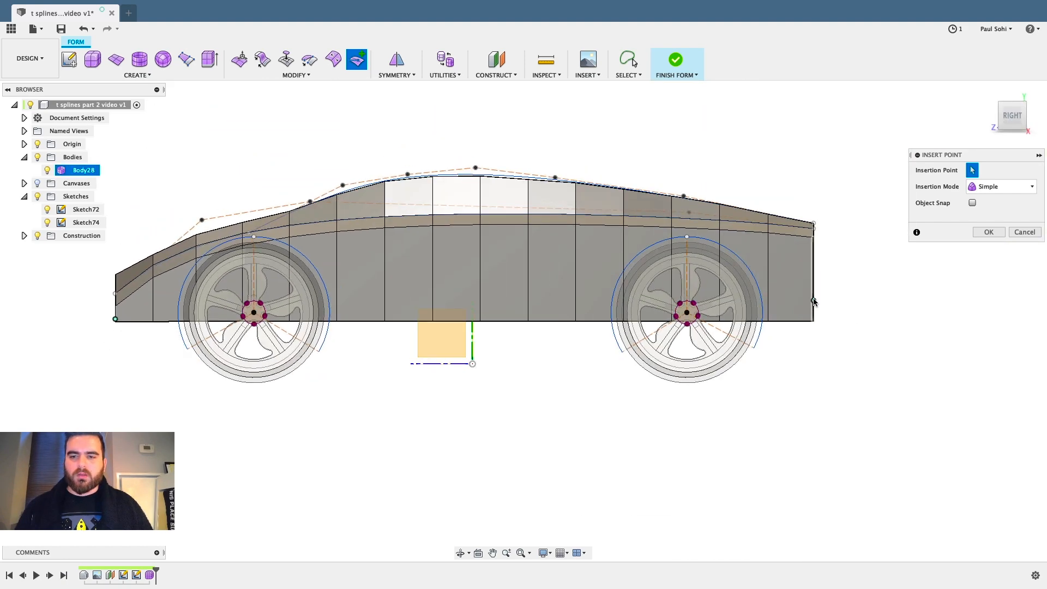
click(814, 299)
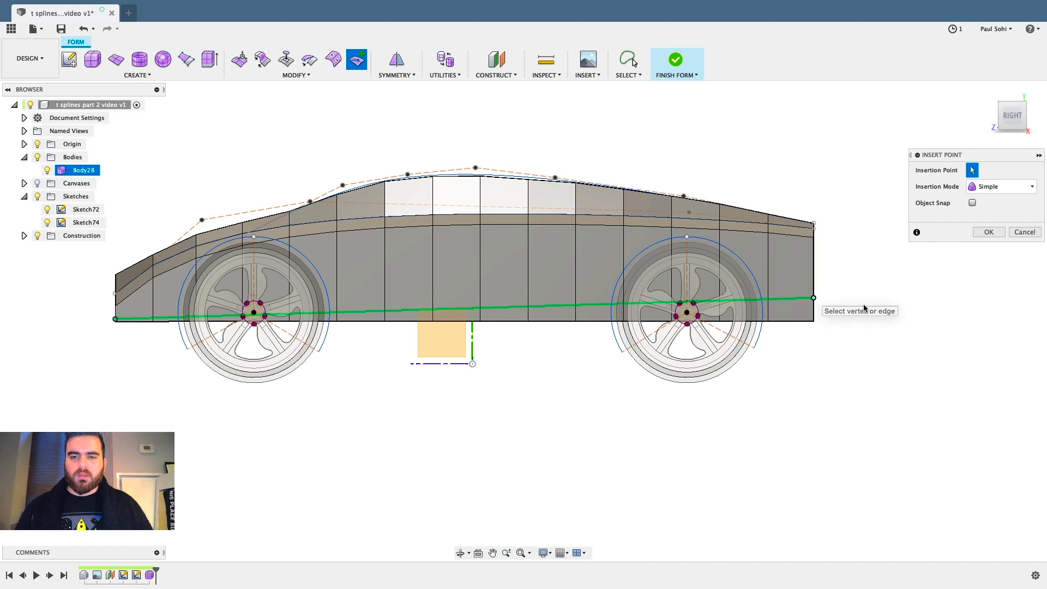
click(989, 232)
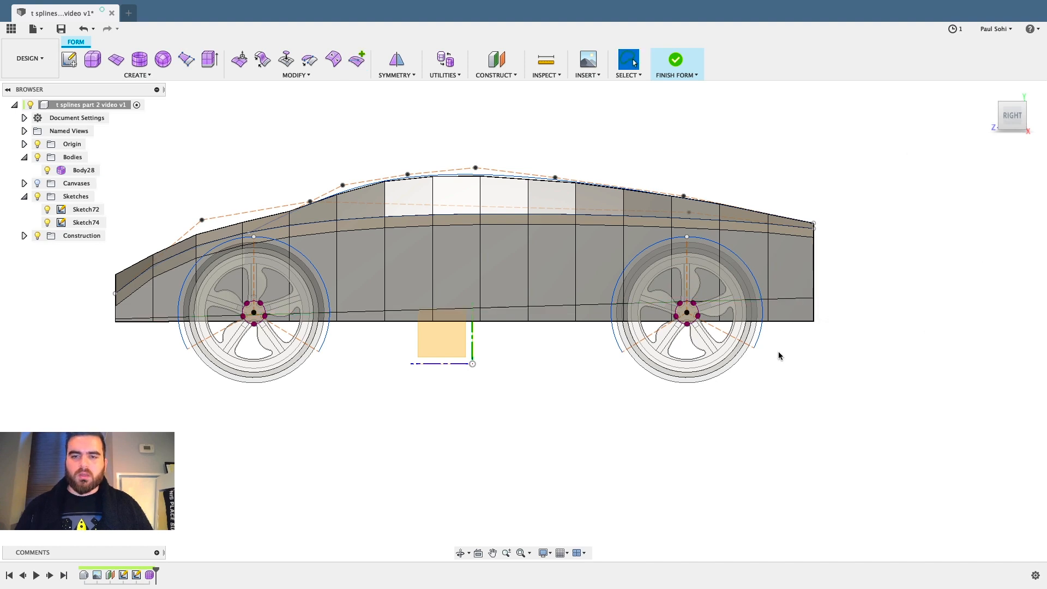
double_click(789, 322)
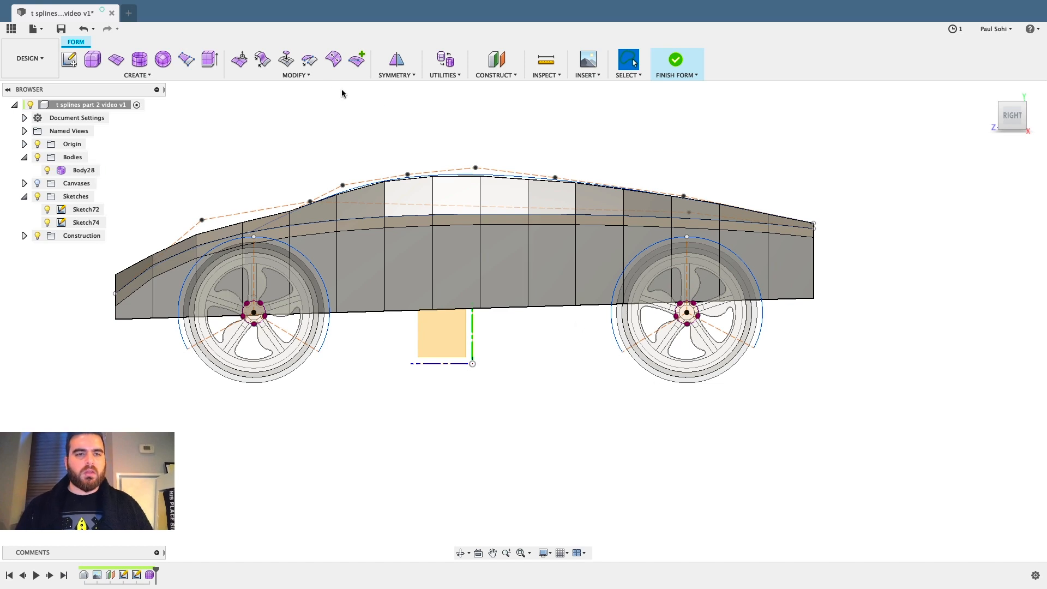
Extrude the side panel's bottom edge loop 9 mm straight down with Edit Form.
click(237, 59)
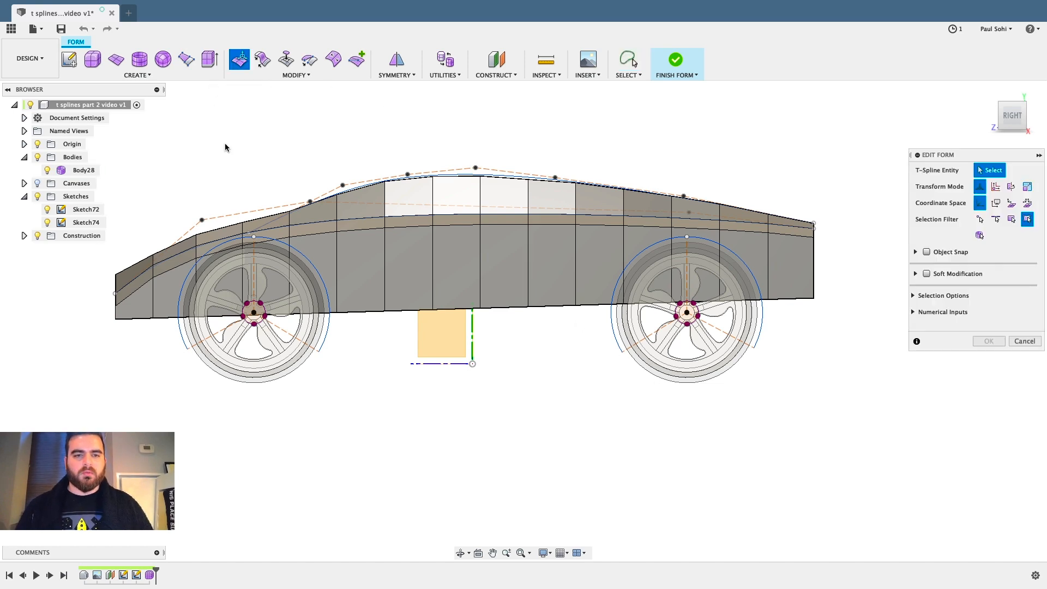
double_click(801, 298)
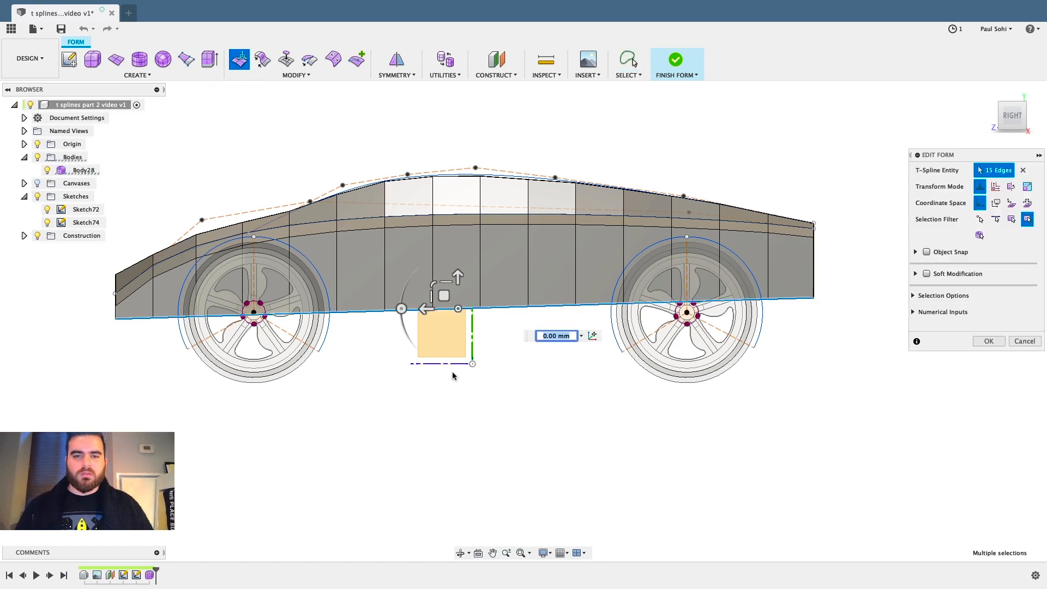
shift+middle_drag(458, 377, 529, 380)
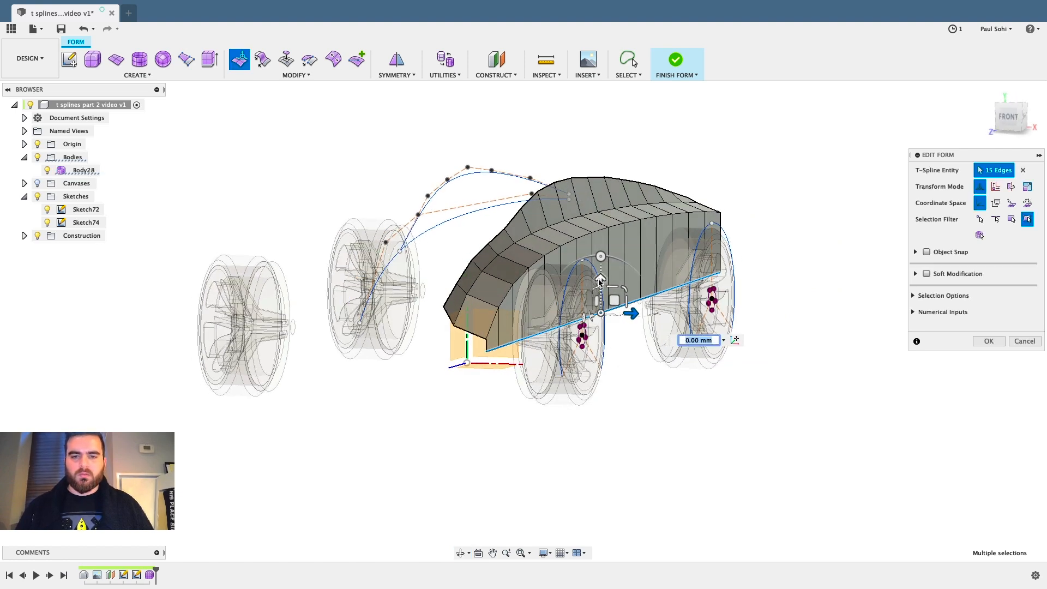
drag(600, 282, 600, 331)
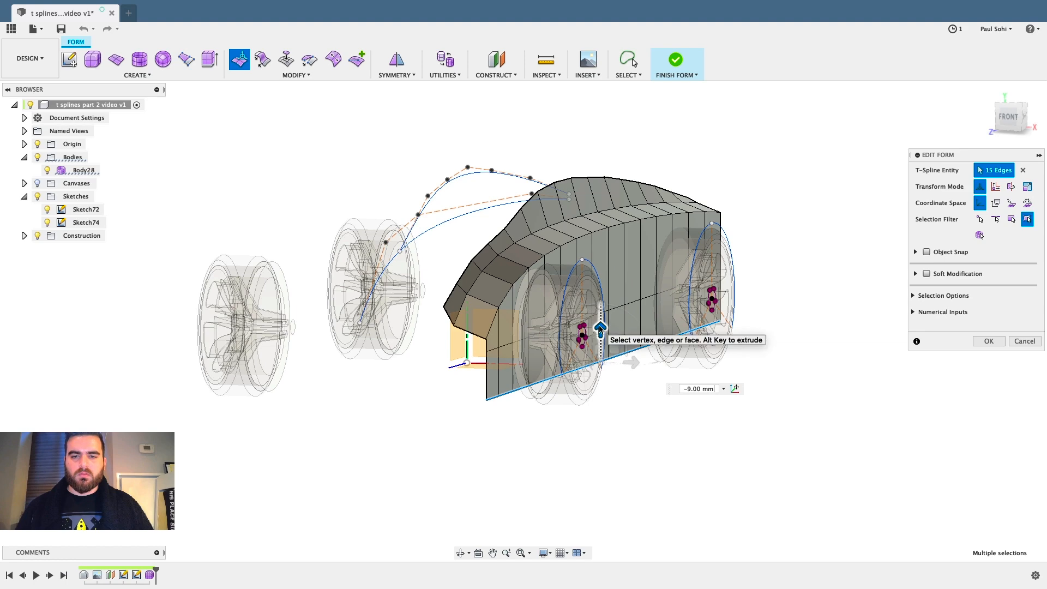
Flatten the new bottom edge loop into a level line in the right view by setting Scale Y to .01.
click(1025, 120)
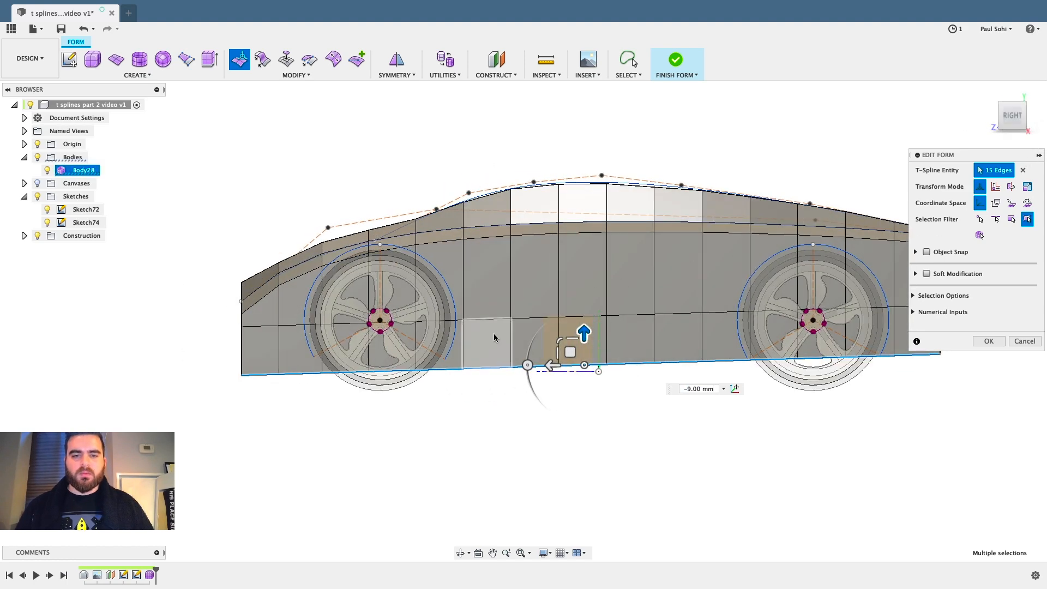
scroll(831, 351, up, 2)
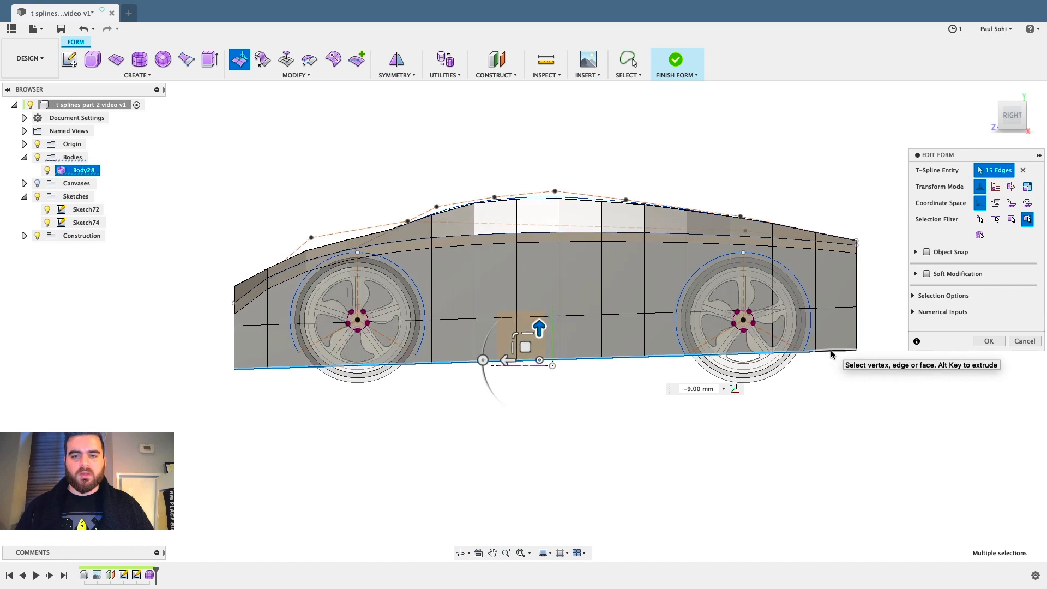
drag(526, 334, 518, 387)
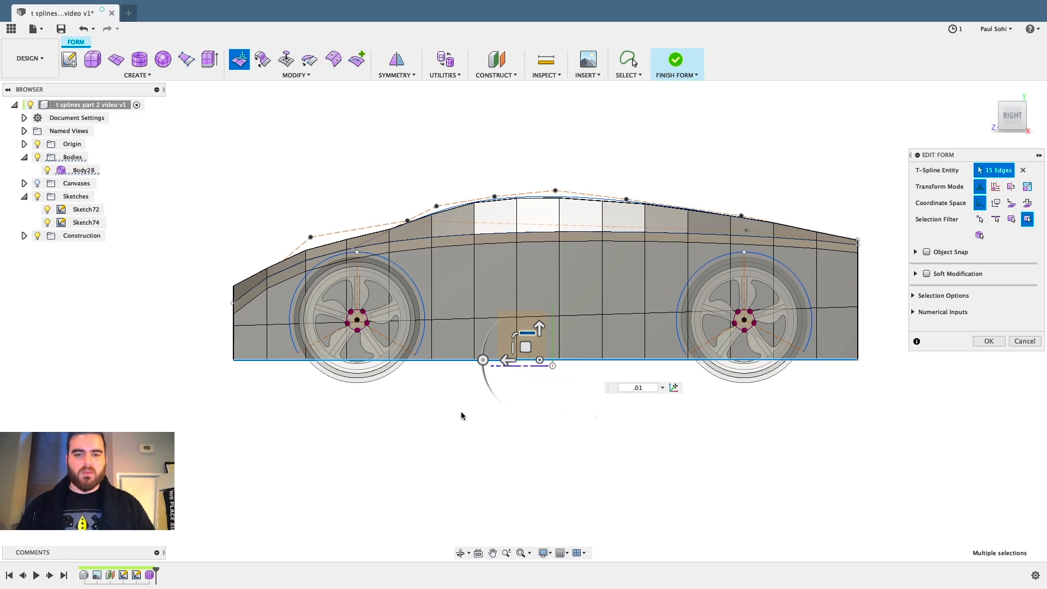
Move the bottom edge loop inward toward the car's centre in the front view so the lower panel tapers under the body.
shift+middle_drag(460, 414, 547, 420)
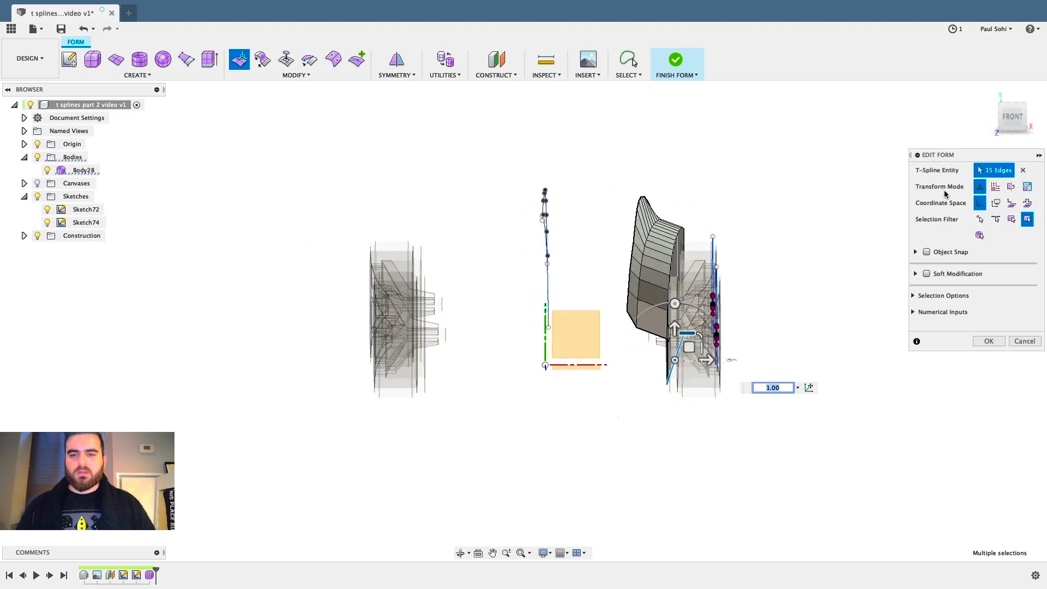
scroll(685, 370, up, 5)
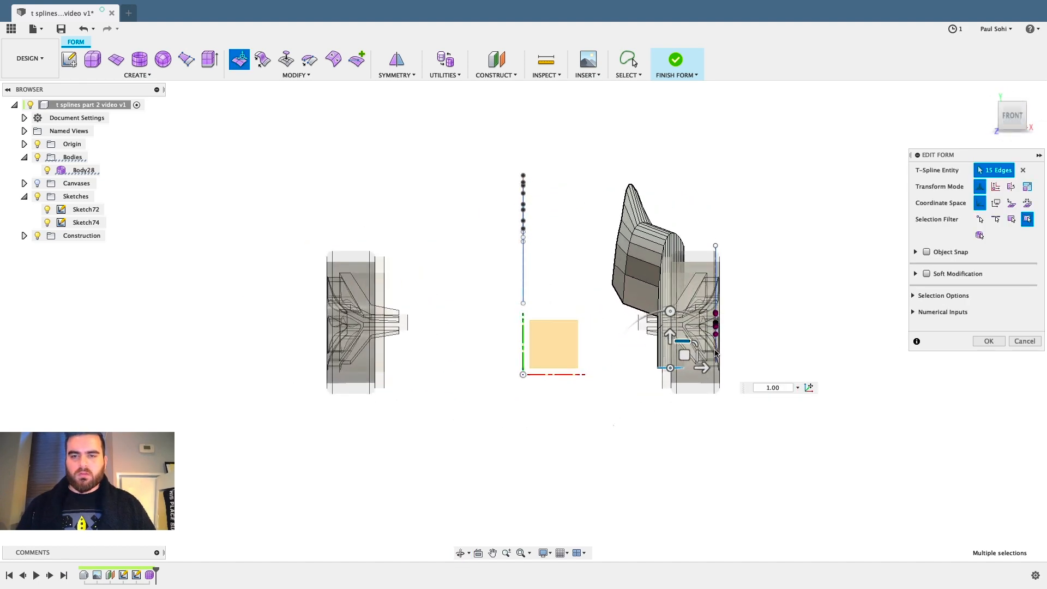
drag(684, 376, 653, 375)
Move the lengthwise edge loop between the side panel and the tapered lower strip outward by 1 mm in the front view.
shift+middle_drag(541, 310, 624, 377)
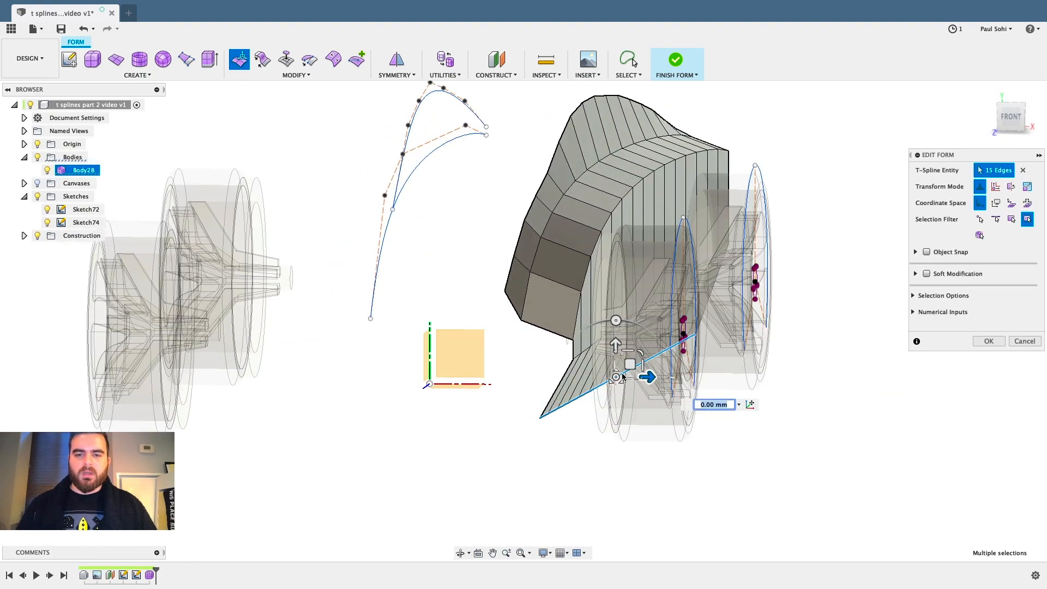
scroll(614, 348, up, 5)
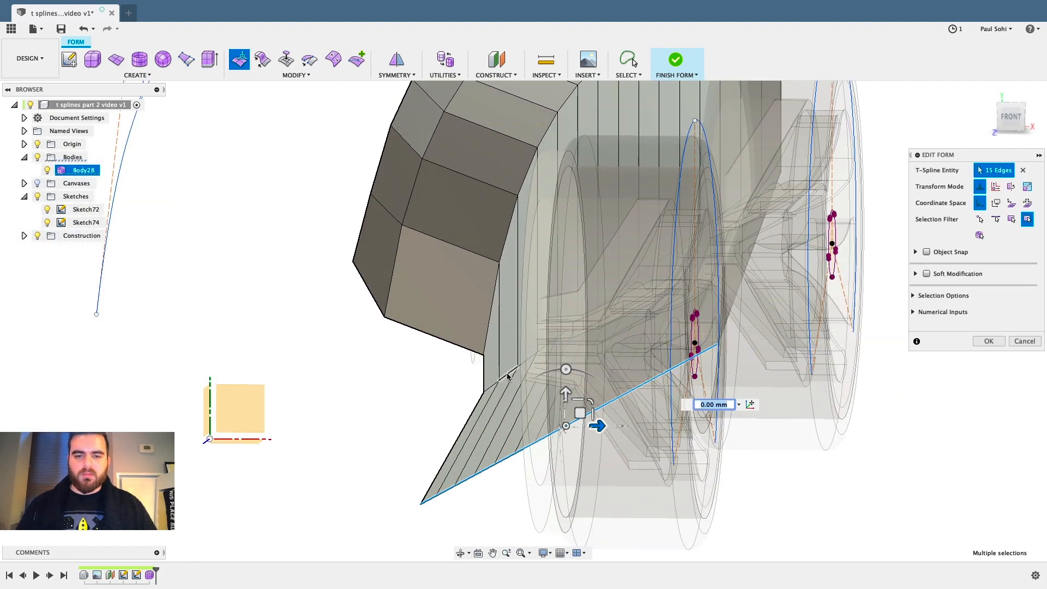
double_click(506, 375)
scroll(507, 373, down, 5)
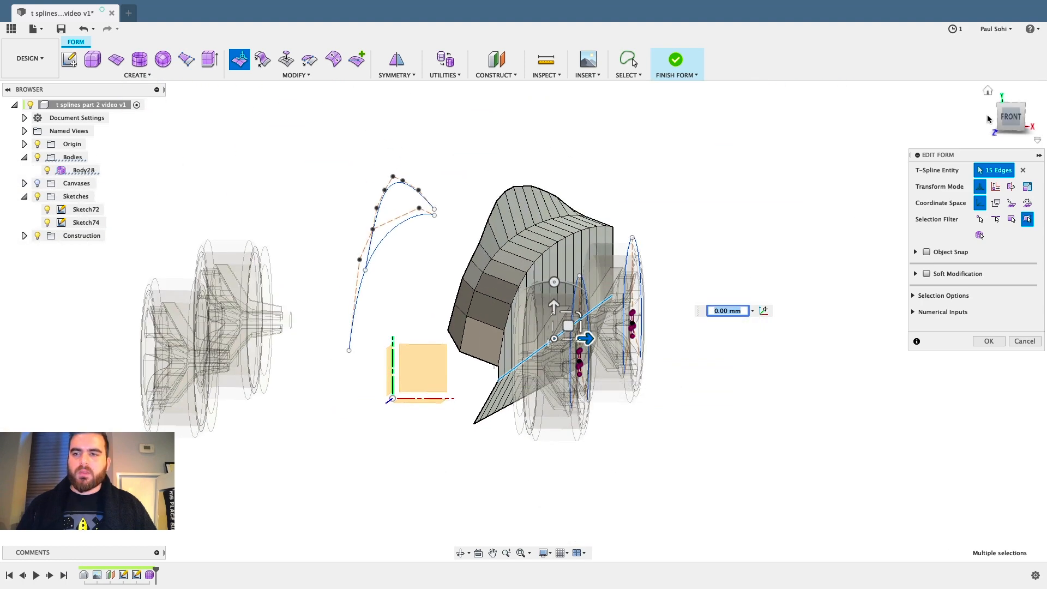
click(1008, 118)
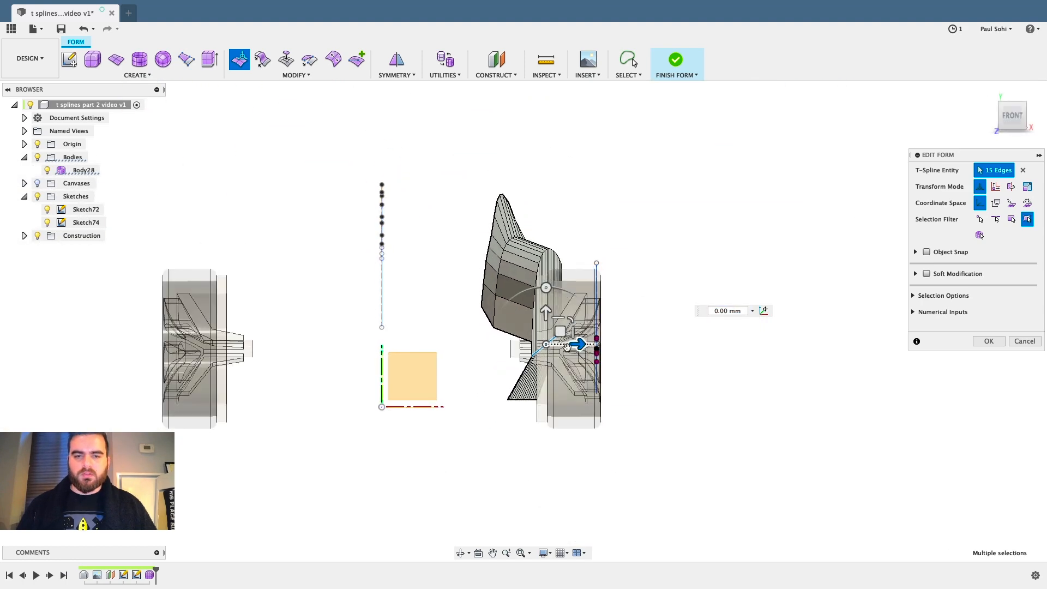
scroll(499, 347, up, 5)
drag(552, 339, 560, 340)
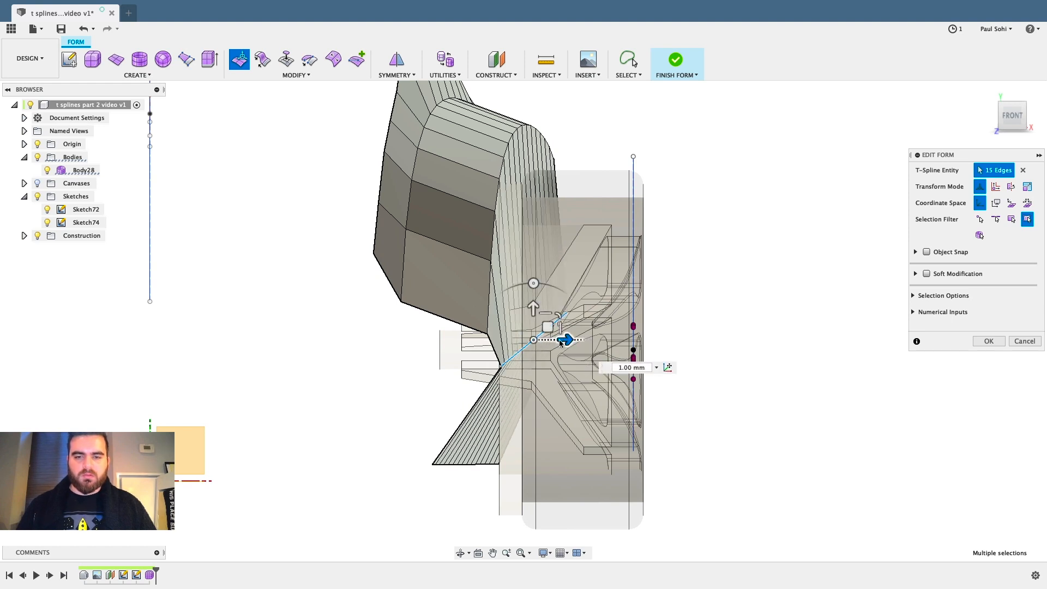
Move the lowest edge loop of the tapered strip outward by 2 mm and finish the form edit.
click(431, 479)
scroll(431, 479, up, 5)
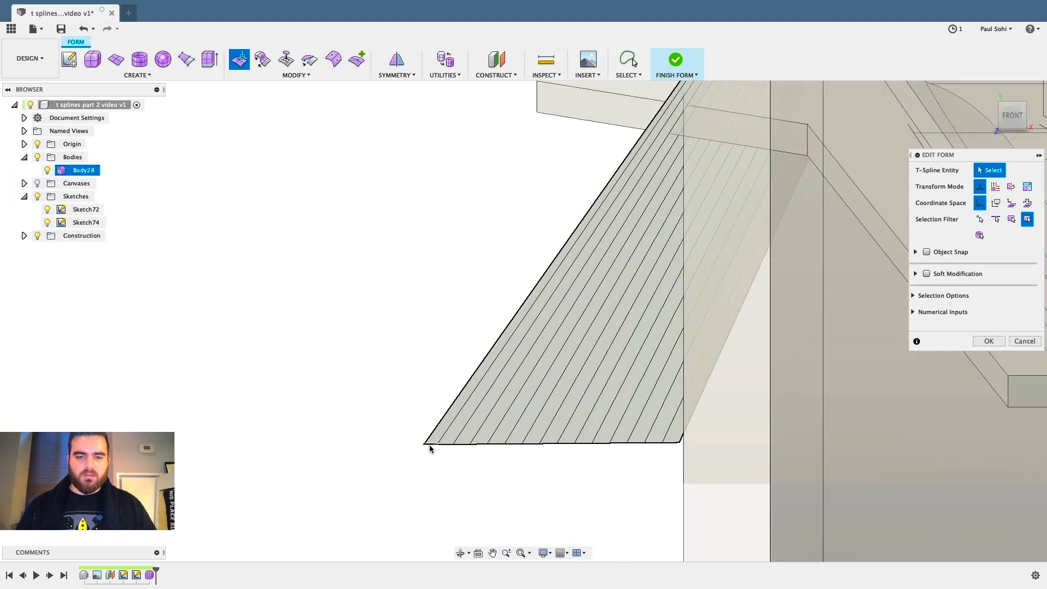
double_click(431, 445)
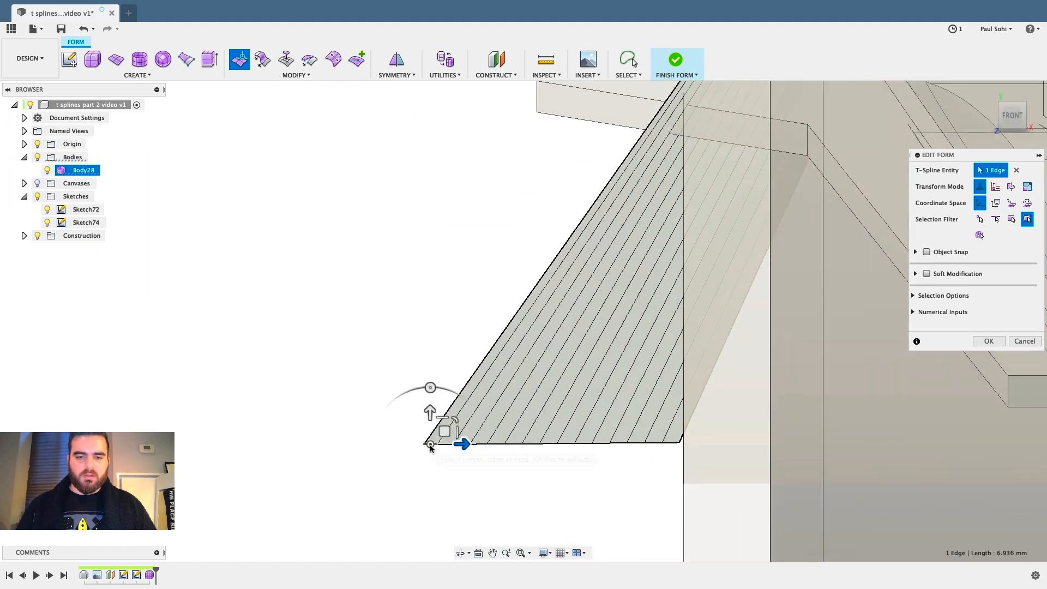
scroll(434, 445, down, 5)
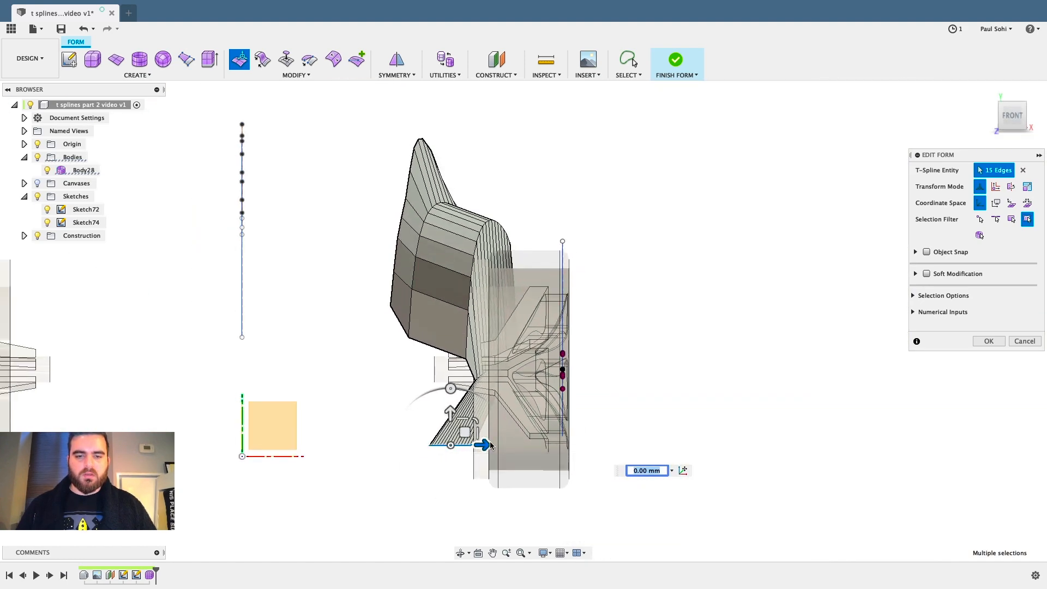
drag(482, 445, 503, 444)
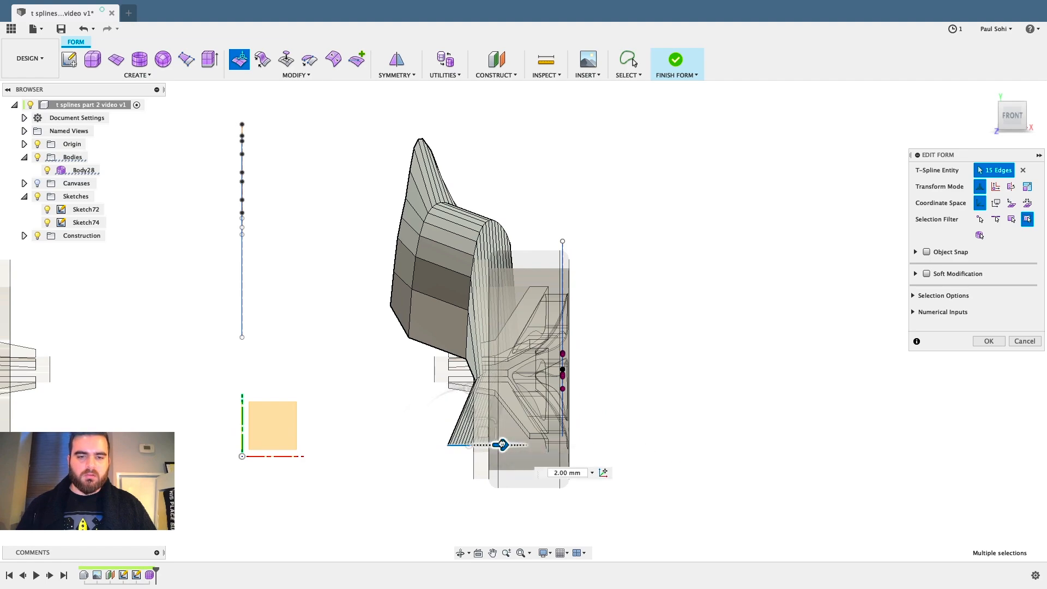
shift+middle_drag(765, 320, 469, 299)
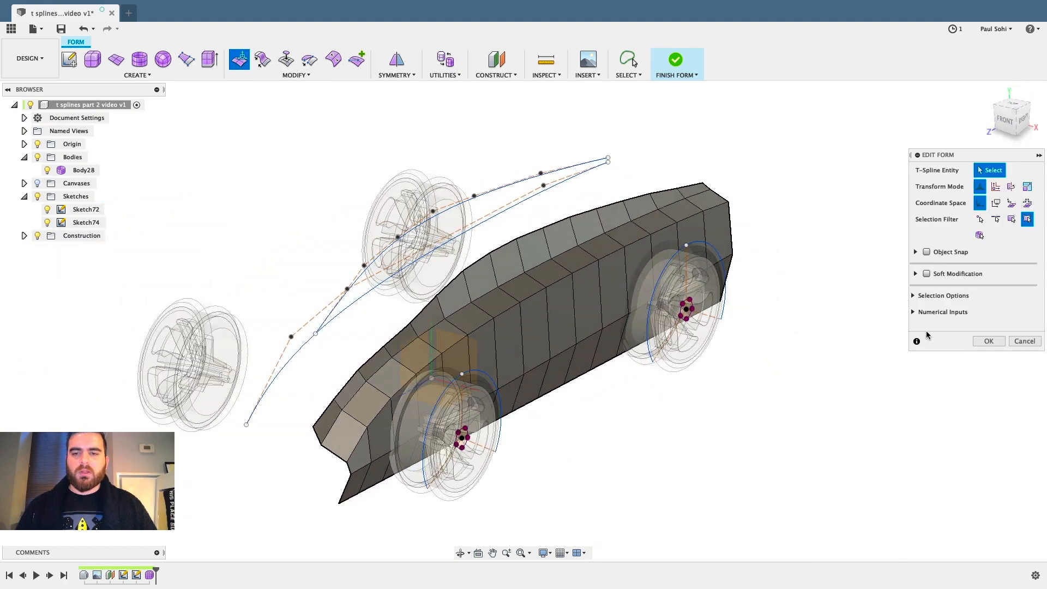
click(989, 341)
Move the entire T-spline body outward by 2 mm toward the wheels using Edit Form with the Body selection filter.
mouse_move(706, 375)
shift+middle_down()
mouse_move(738, 348)
mouse_move(697, 390)
mouse_move(718, 386)
shift+middle_up()
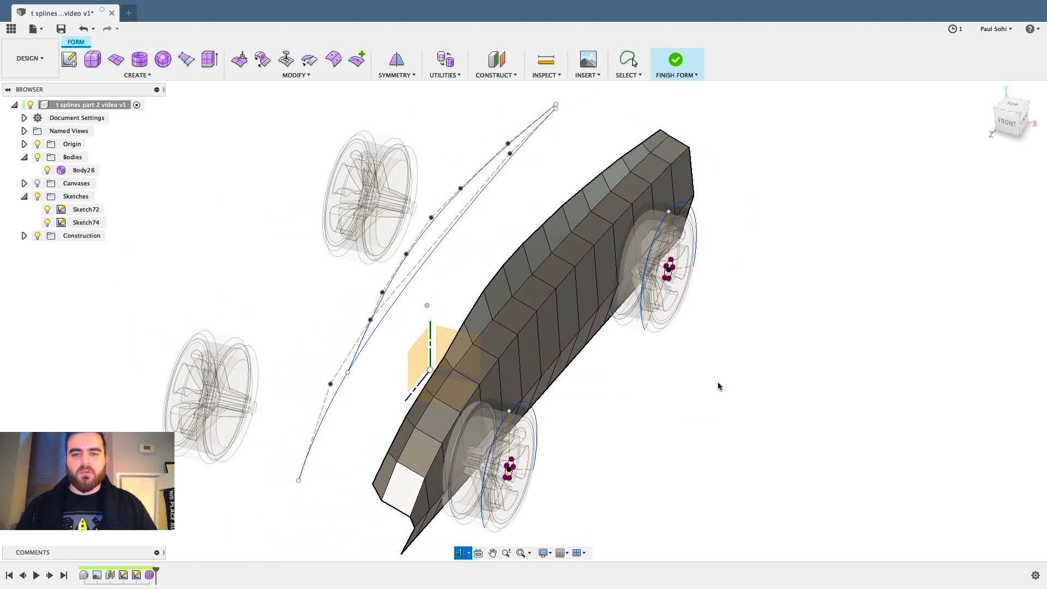
click(239, 61)
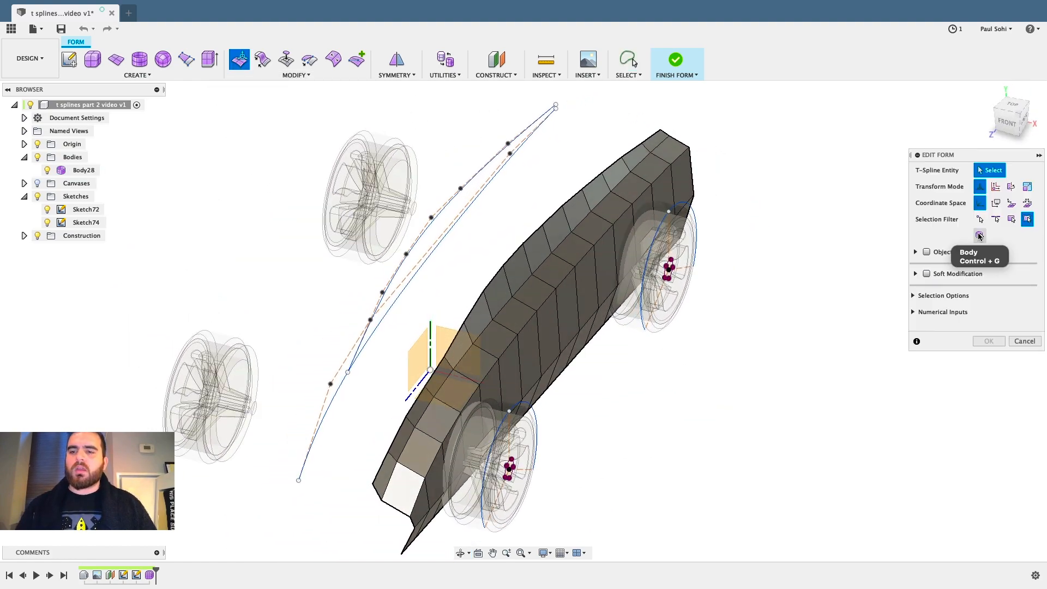
click(980, 235)
click(594, 326)
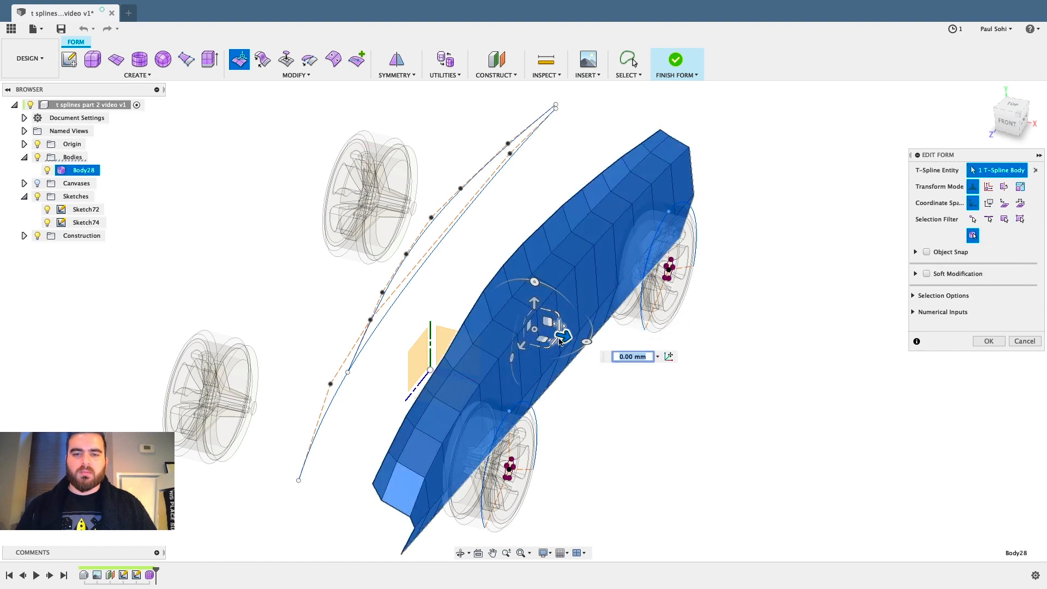
mouse_move(566, 338)
mouse_down()
mouse_move(543, 338)
mouse_move(577, 336)
mouse_up()
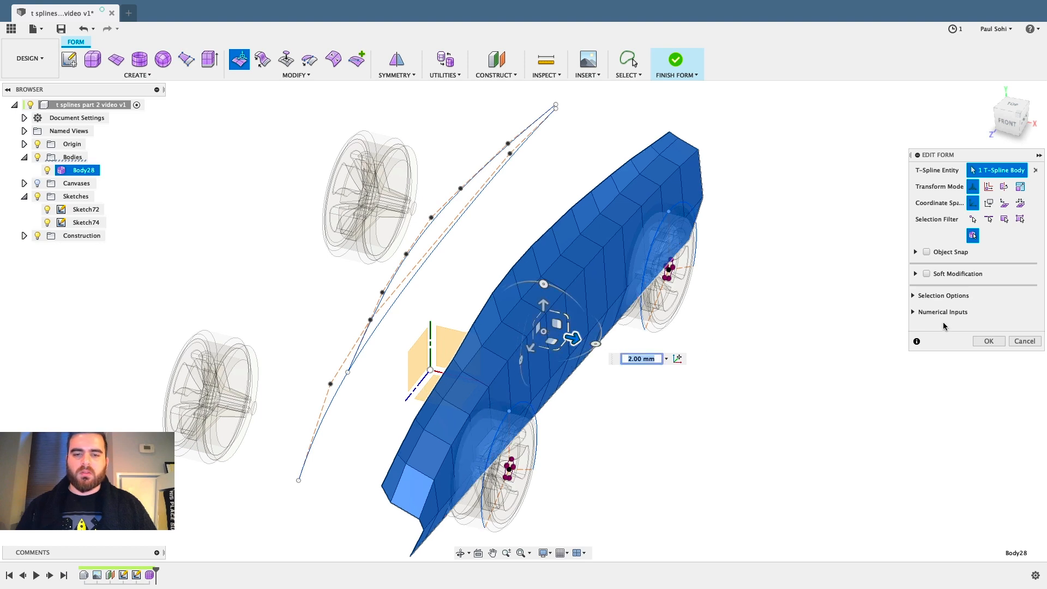
click(988, 341)
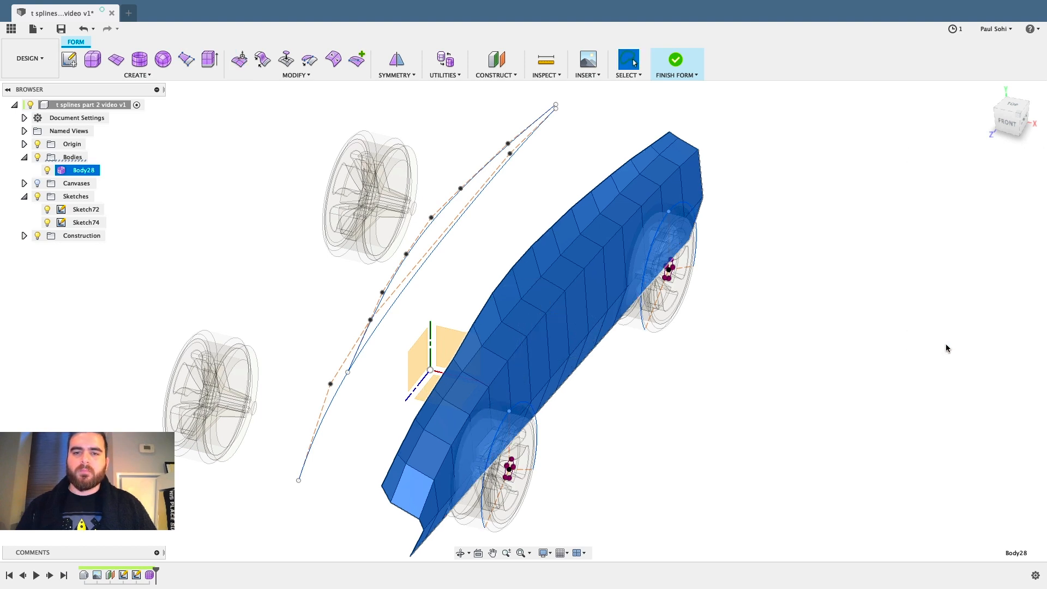
click(810, 260)
Mirror-duplicate the T-spline side body across the vertical centre plane, with Weld on and a 0.01 mm weld tolerance.
shift+middle_drag(810, 256, 781, 326)
scroll(805, 307, up, 5)
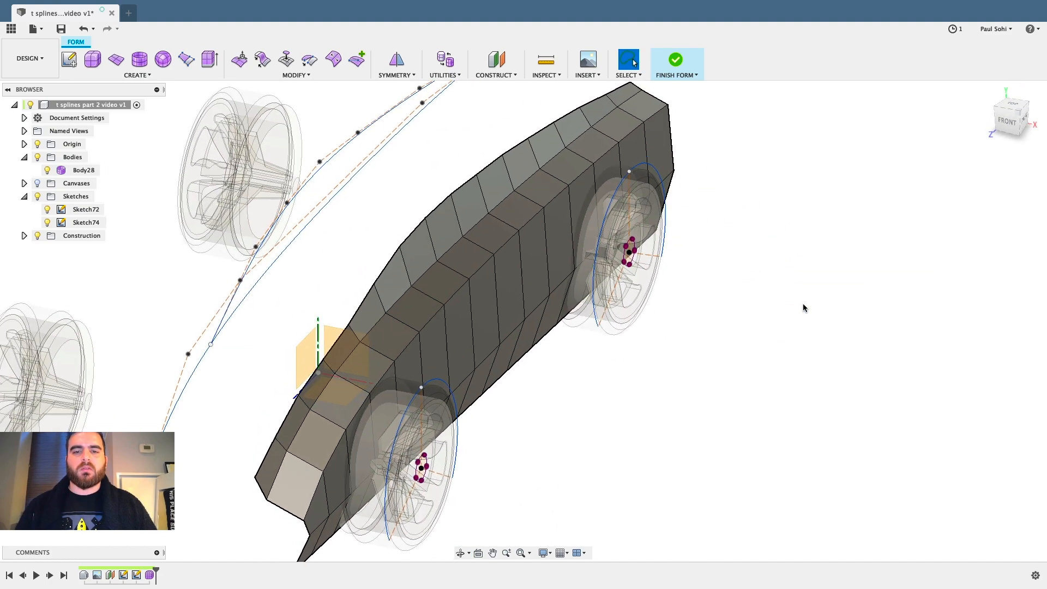
scroll(803, 308, down, 3)
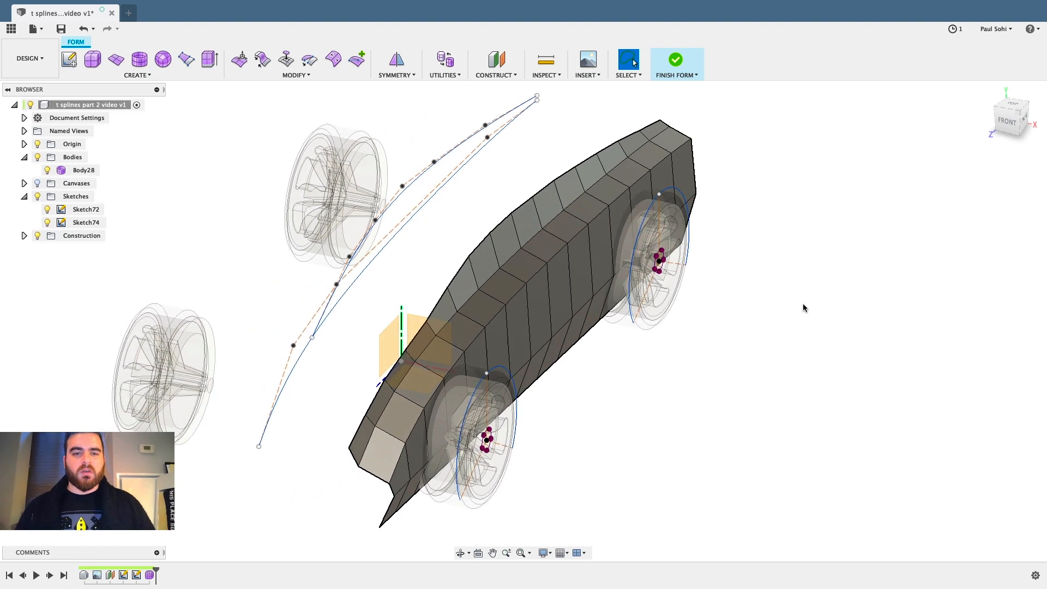
scroll(737, 309, down, 2)
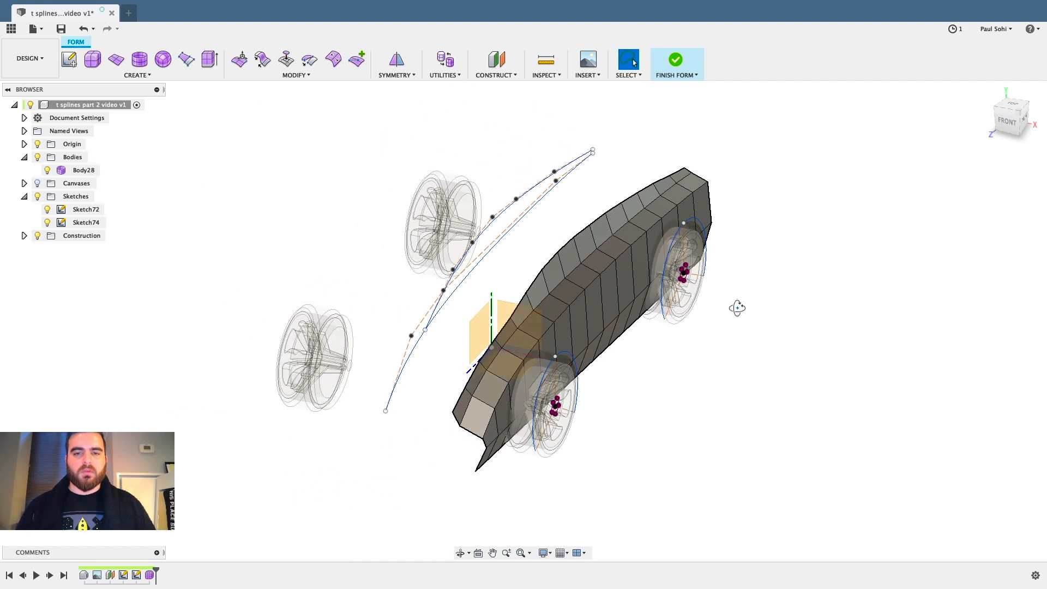
shift+middle_drag(736, 309, 727, 304)
scroll(557, 279, up, 1)
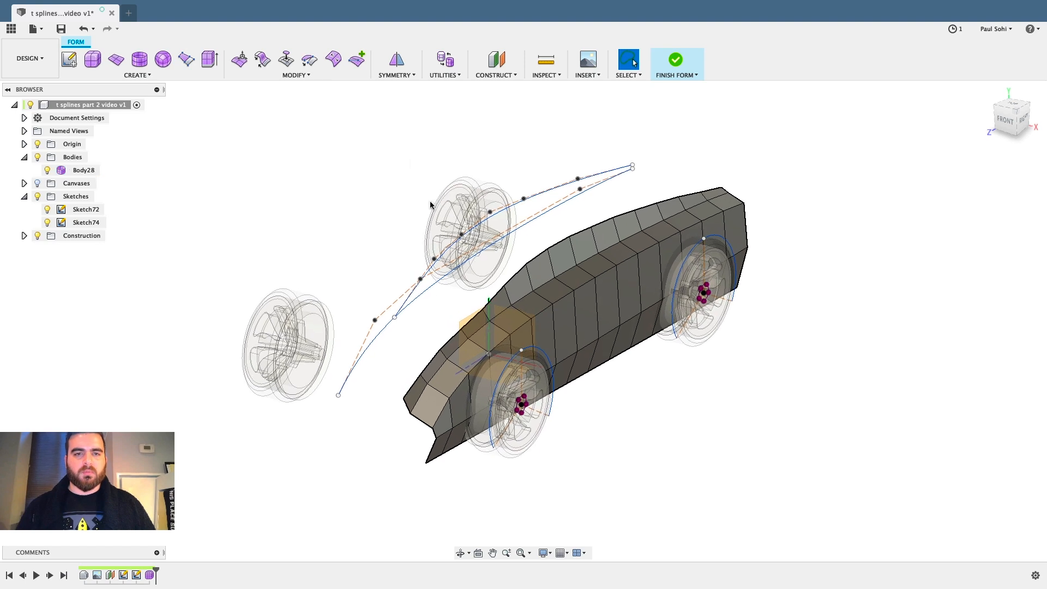
click(387, 76)
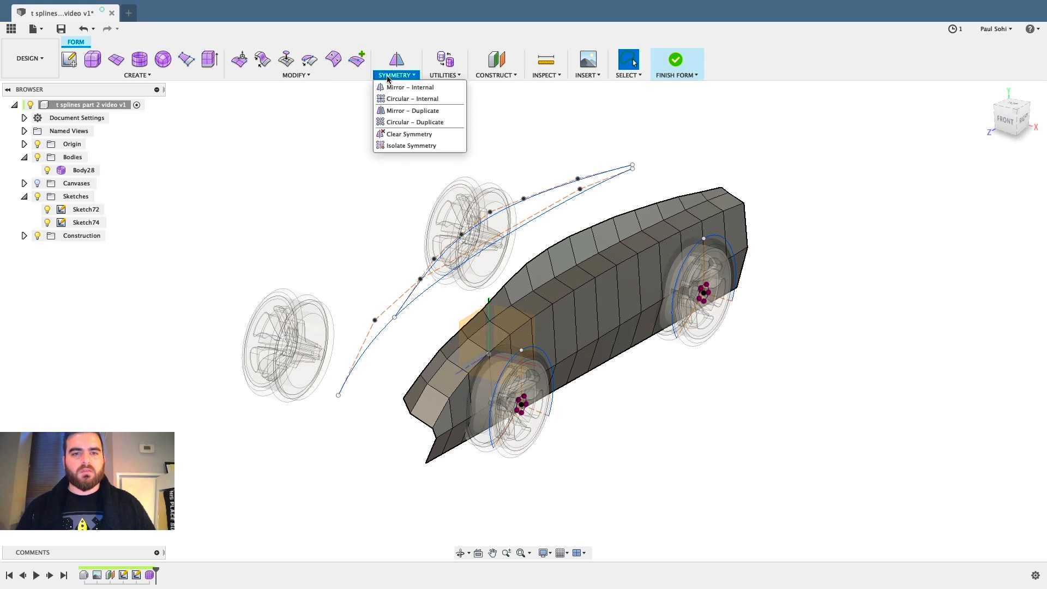
click(389, 111)
click(679, 230)
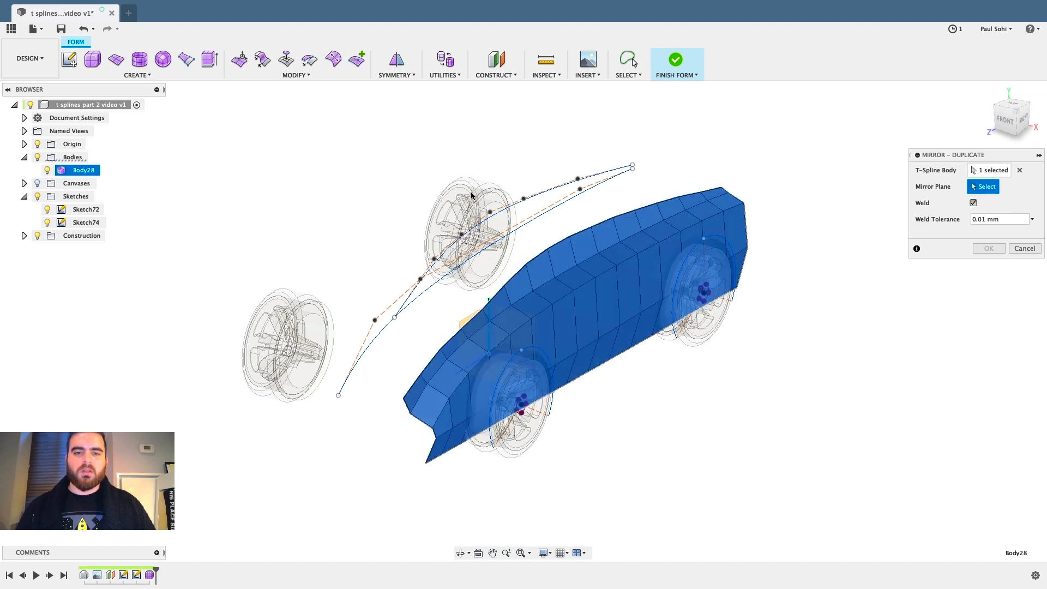
shift+middle_drag(471, 192, 891, 257)
click(486, 324)
click(983, 249)
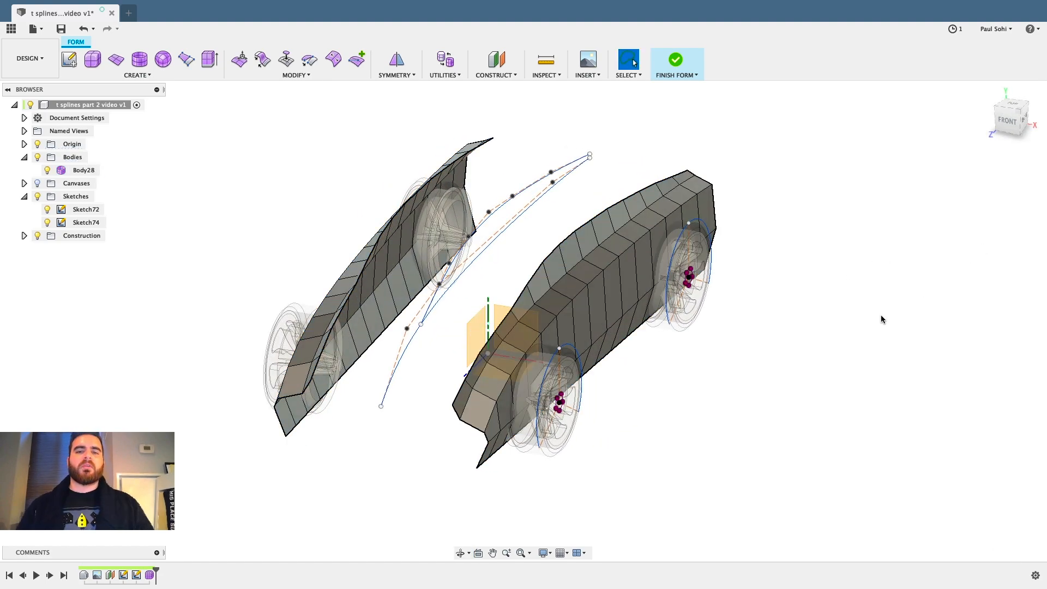
Select the front-end and upper border edge loops of the mirrored side bodies.
mouse_move(882, 316)
shift+middle_down()
mouse_move(751, 309)
mouse_move(878, 318)
shift+middle_up()
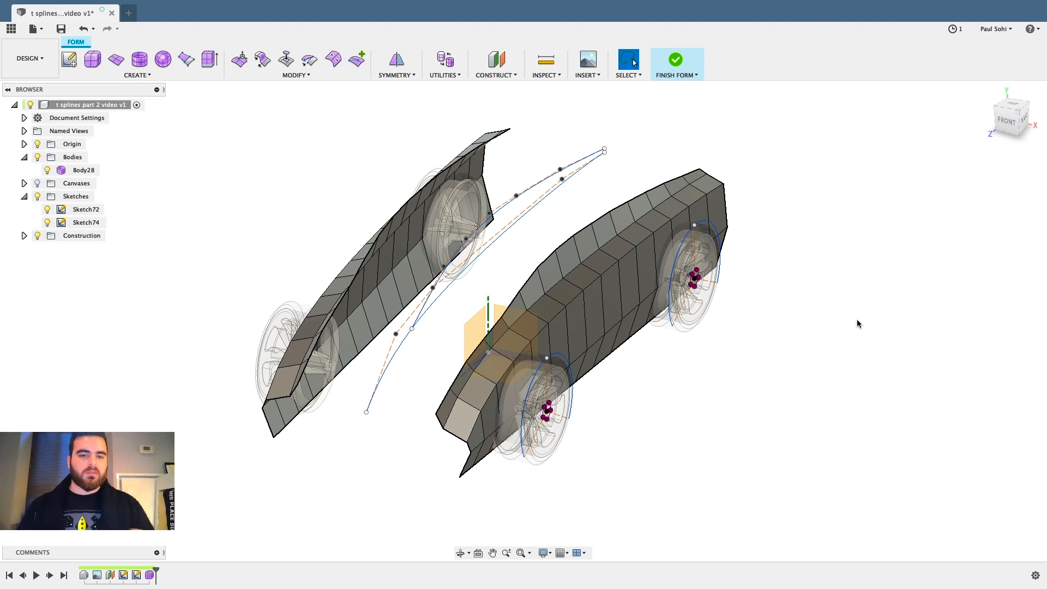
double_click(464, 470)
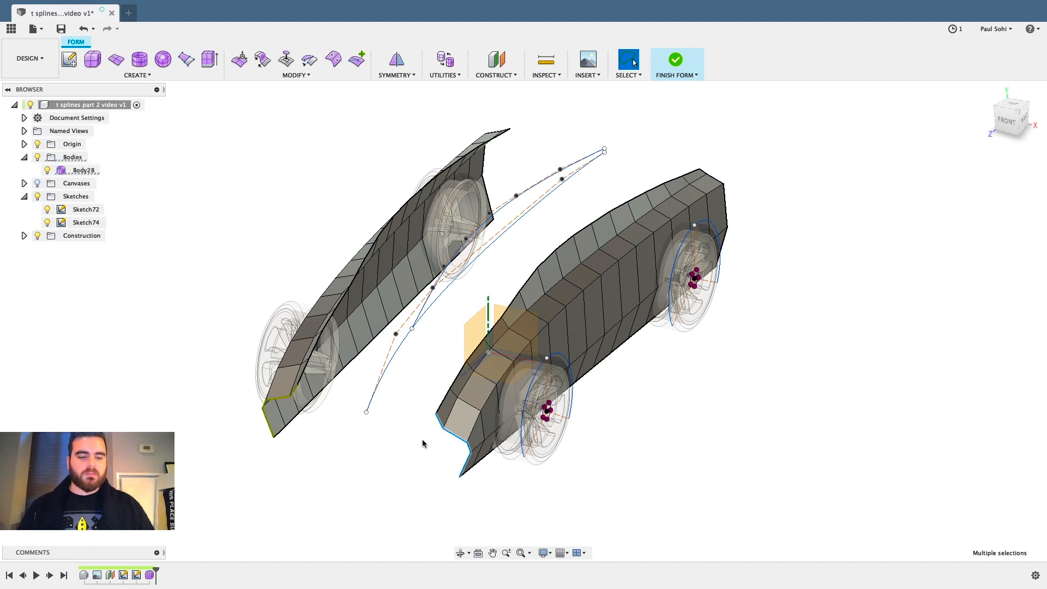
shift+double_click(442, 400)
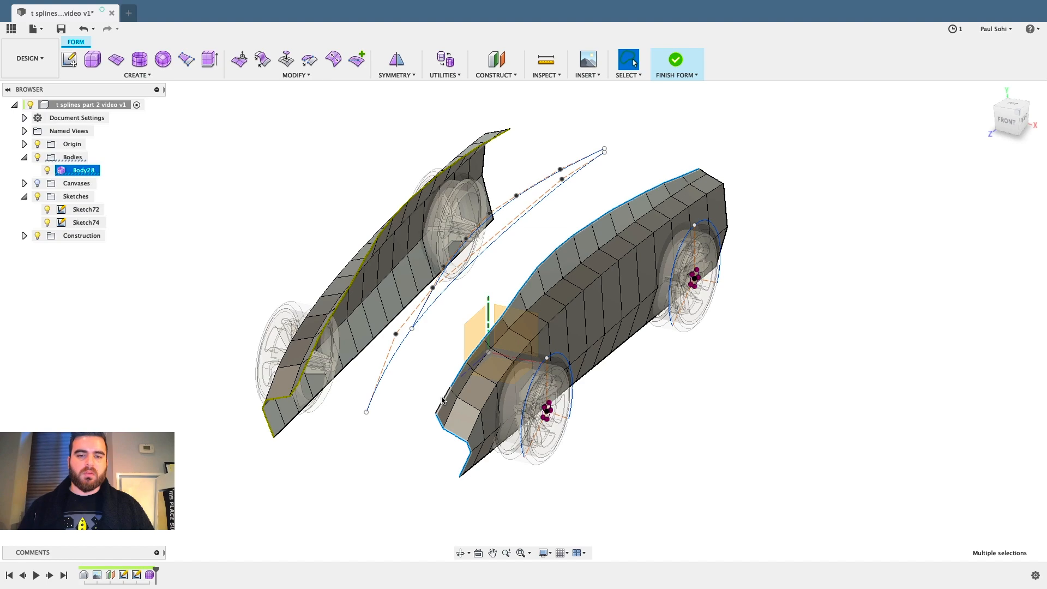
shift+middle_drag(838, 287, 709, 297)
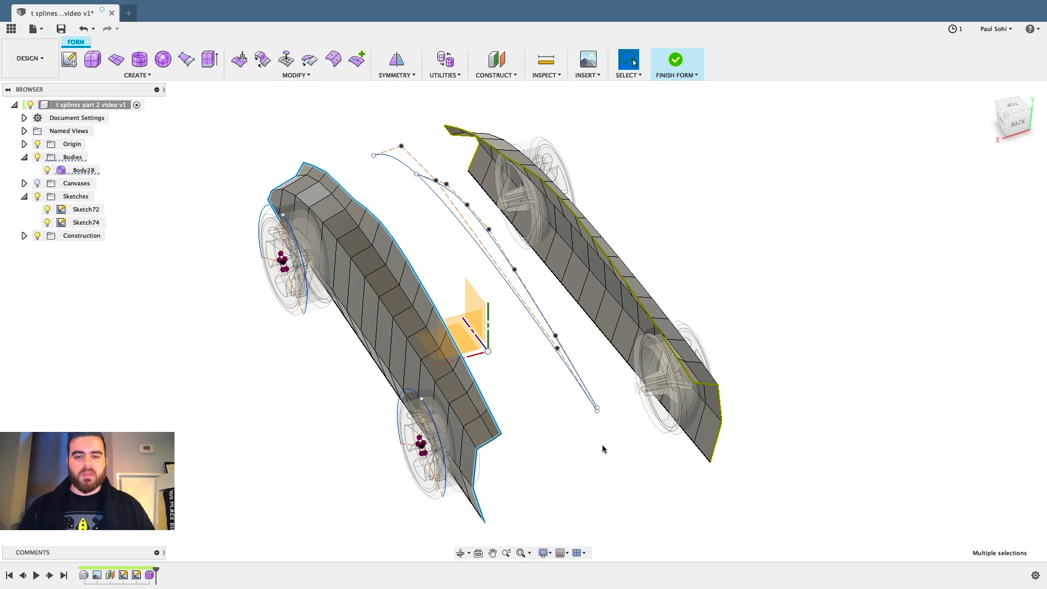
Start a Bridge and choose the upper, front-end and rear-end border edges of the original side body as Side One.
click(267, 60)
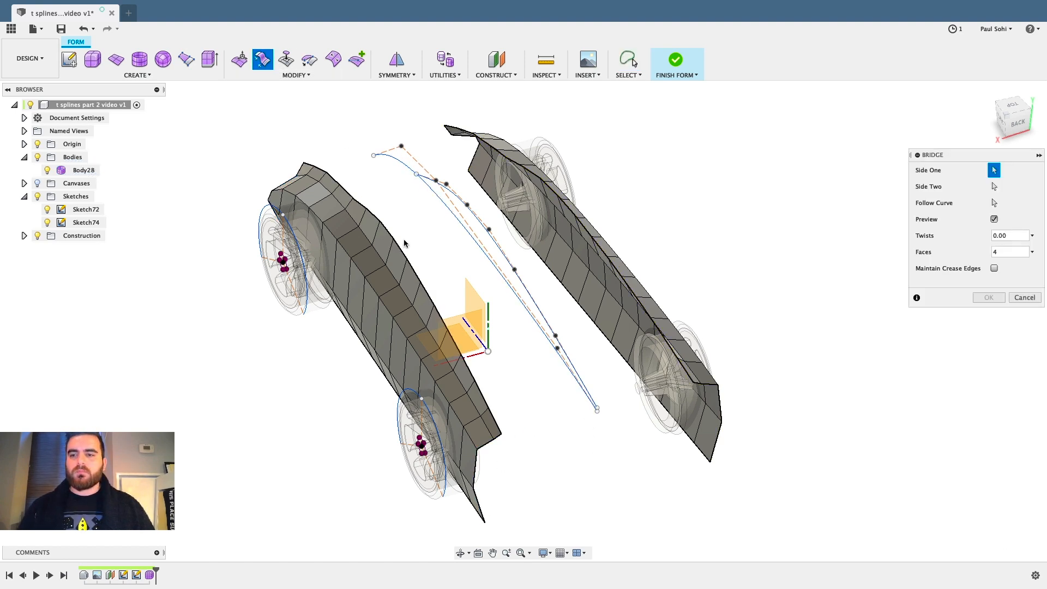
shift+middle_drag(592, 408, 704, 400)
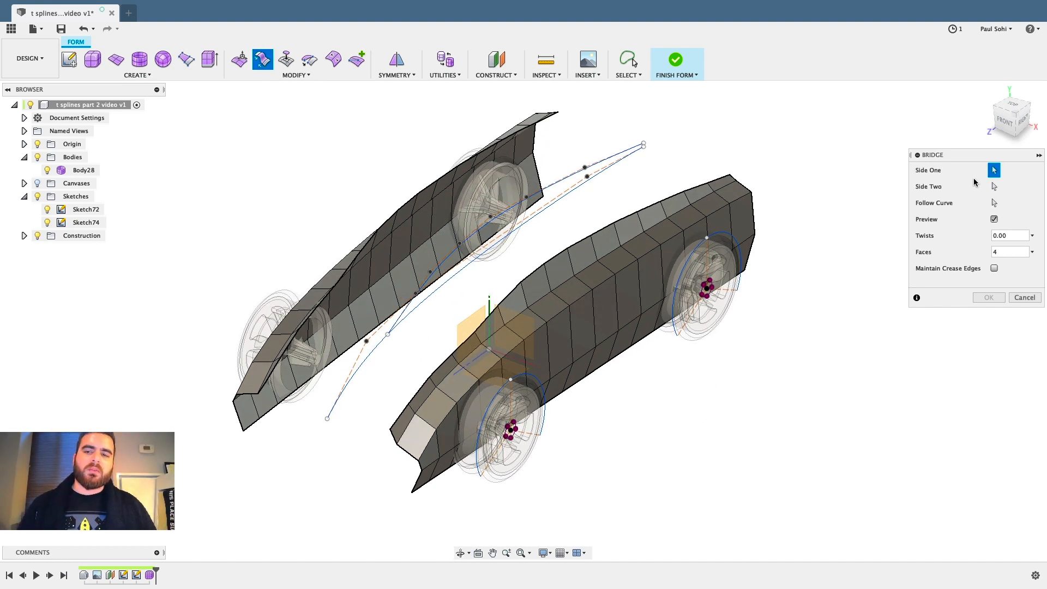
double_click(720, 182)
scroll(393, 488, up, 3)
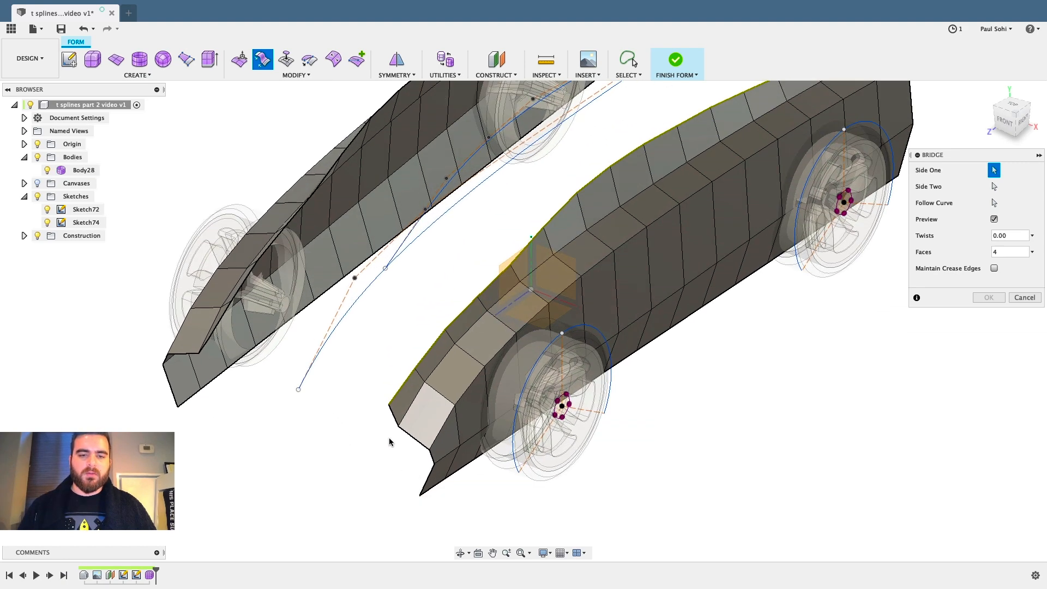
double_click(390, 413)
scroll(357, 456, down, 3)
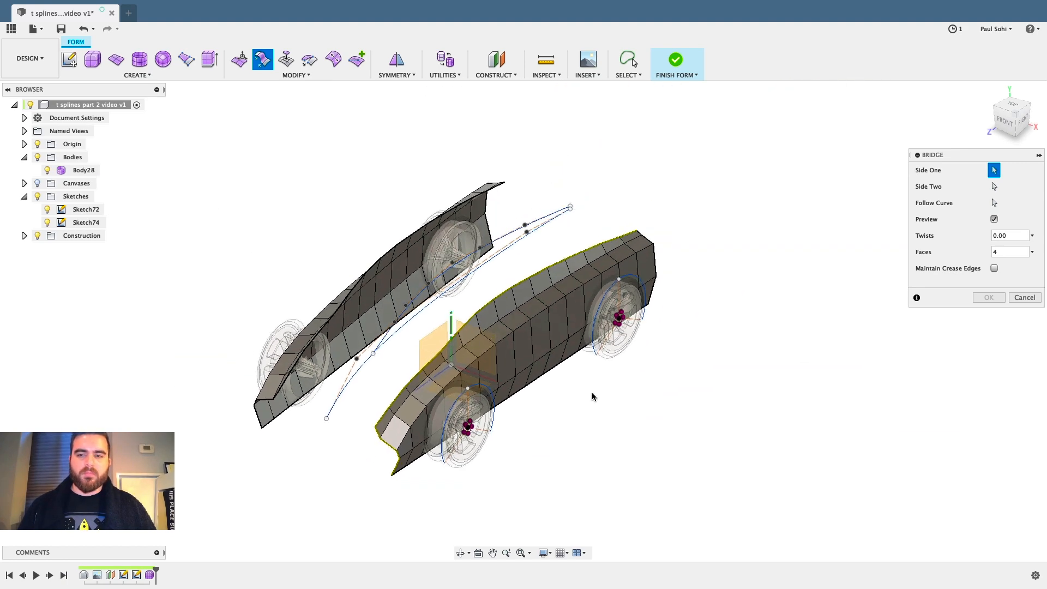
shift+middle_drag(592, 395, 543, 406)
scroll(544, 405, up, 2)
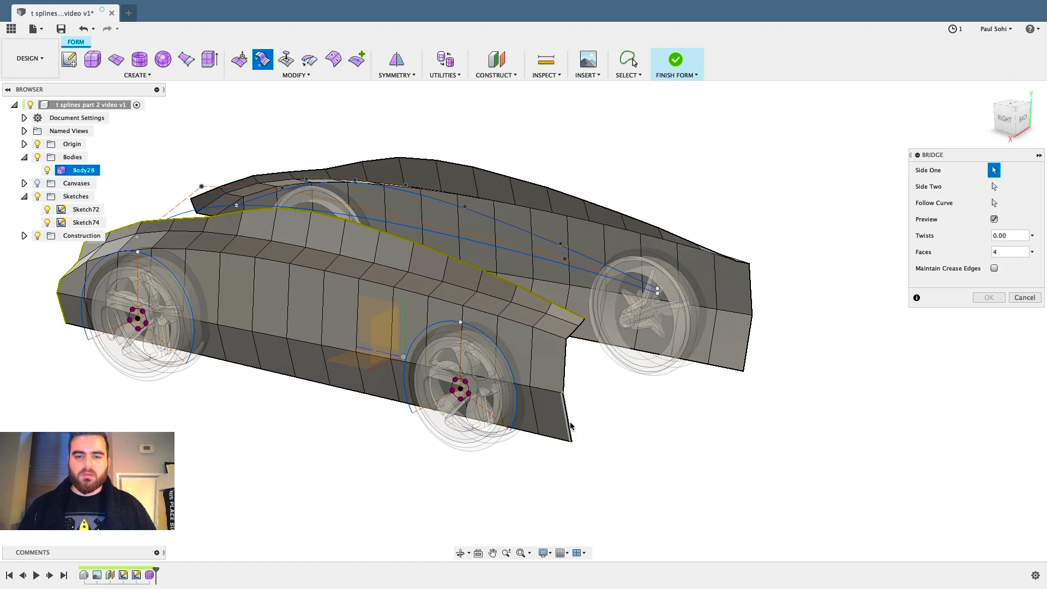
double_click(571, 426)
shift+middle_drag(643, 422, 640, 428)
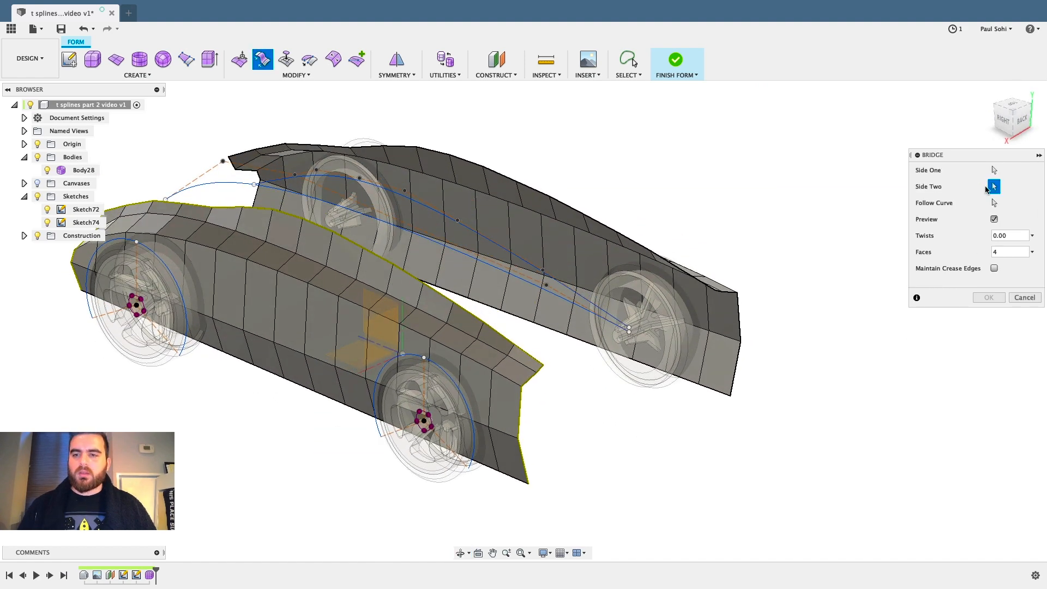
Try to choose the opposite body's rear-end border edges as Side Two of the Bridge, and cancel the command.
click(742, 381)
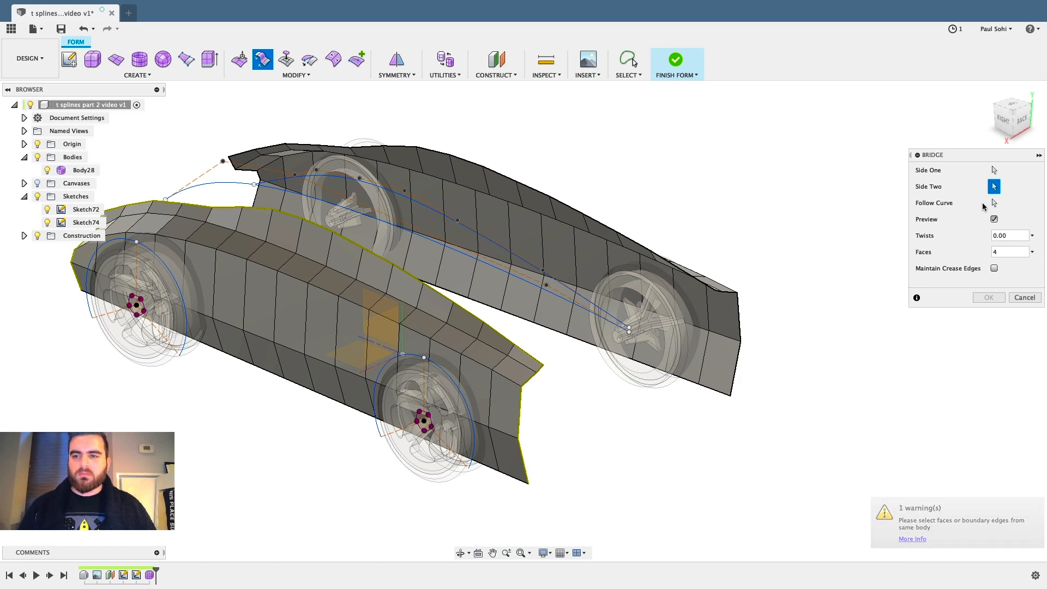
click(738, 363)
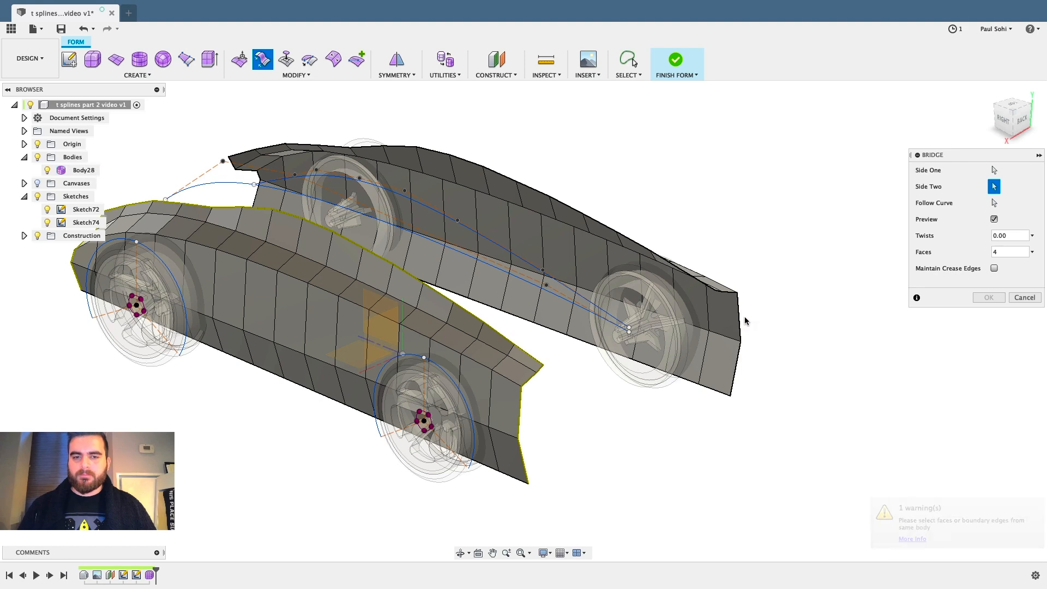
shift+middle_drag(744, 322, 829, 380)
click(1024, 297)
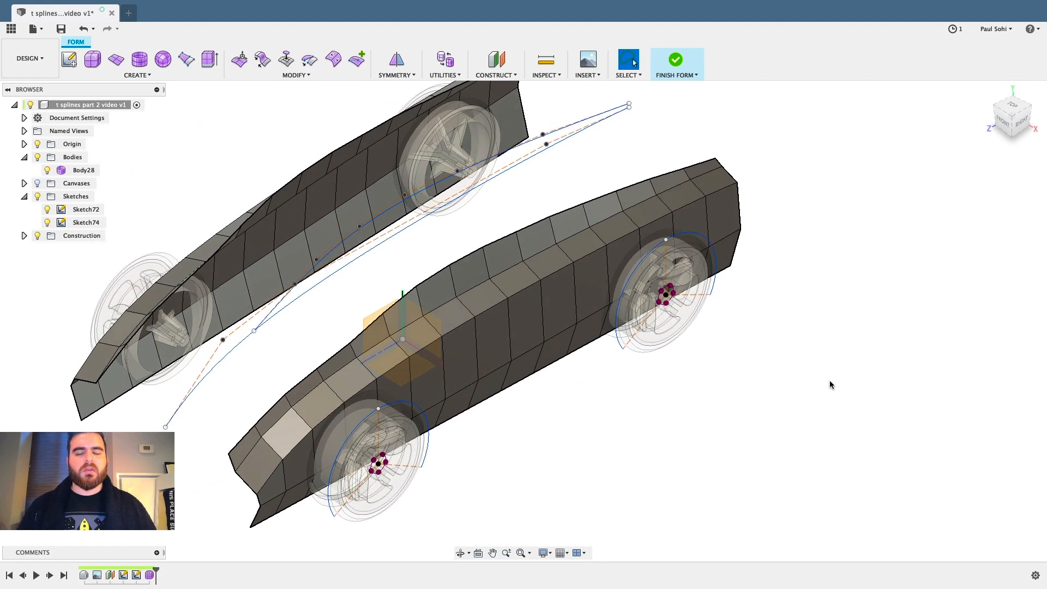
Restart the Bridge with the mirrored body's upper, front-end and rear-end border edges as Side One.
scroll(830, 381, down, 2)
middle_drag(349, 262, 420, 252)
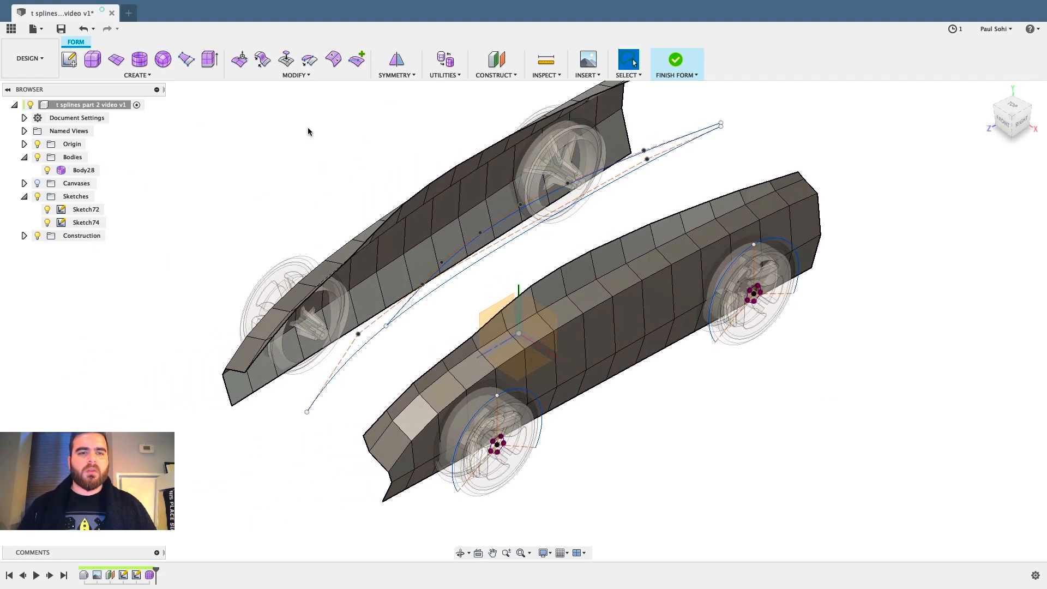
click(262, 59)
shift+middle_drag(203, 222, 227, 240)
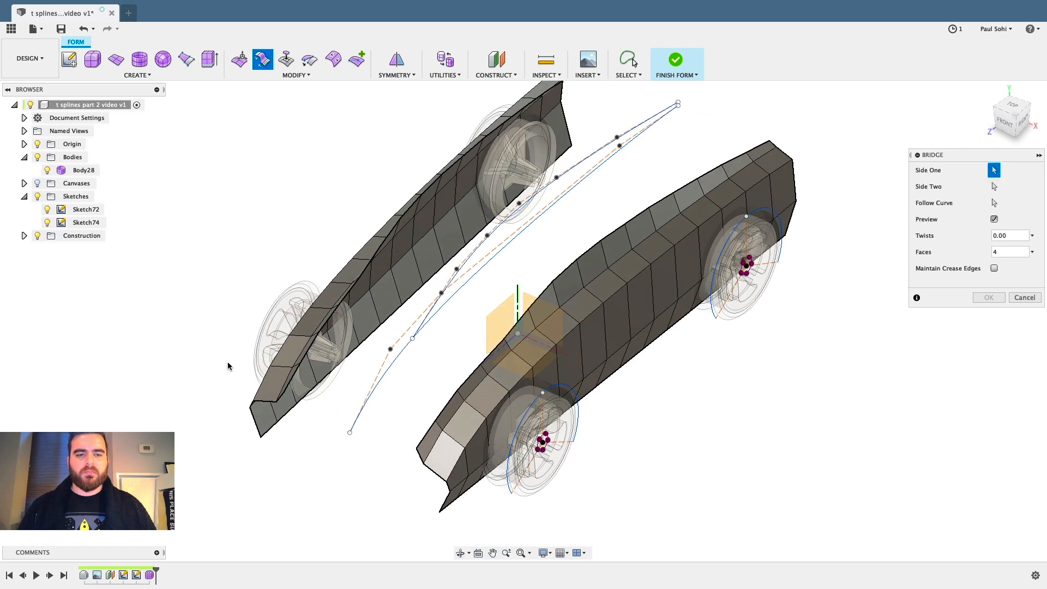
double_click(295, 380)
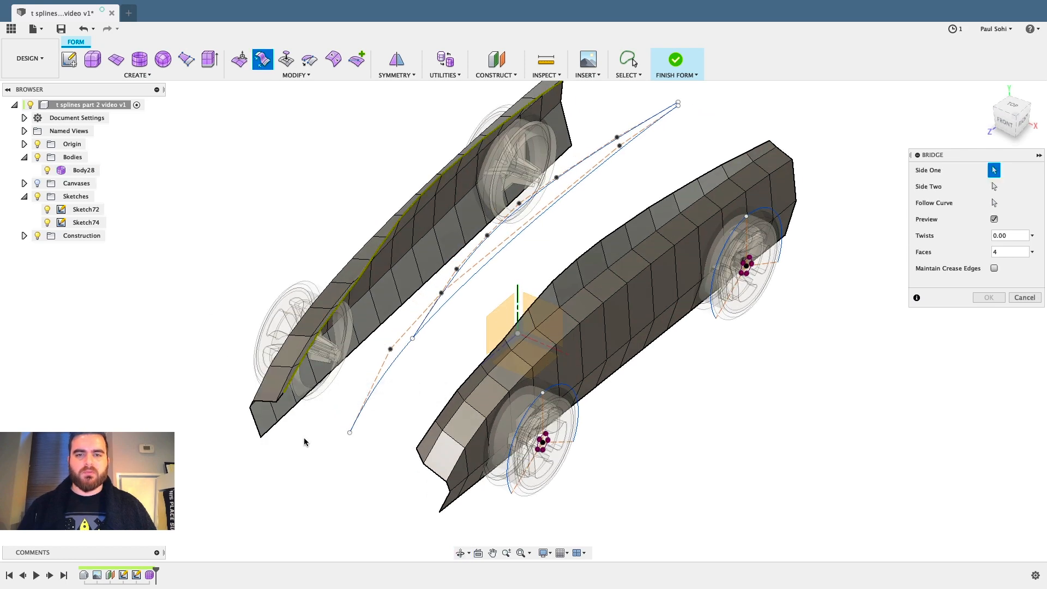
scroll(272, 412, up, 3)
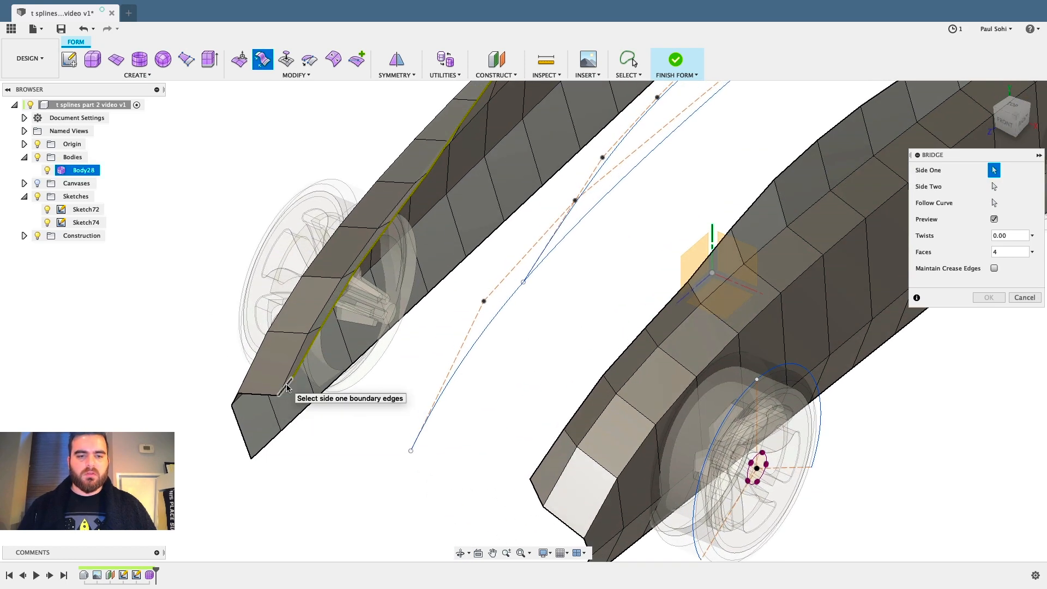
scroll(273, 469, down, 5)
shift+middle_drag(376, 367, 579, 398)
scroll(653, 409, up, 3)
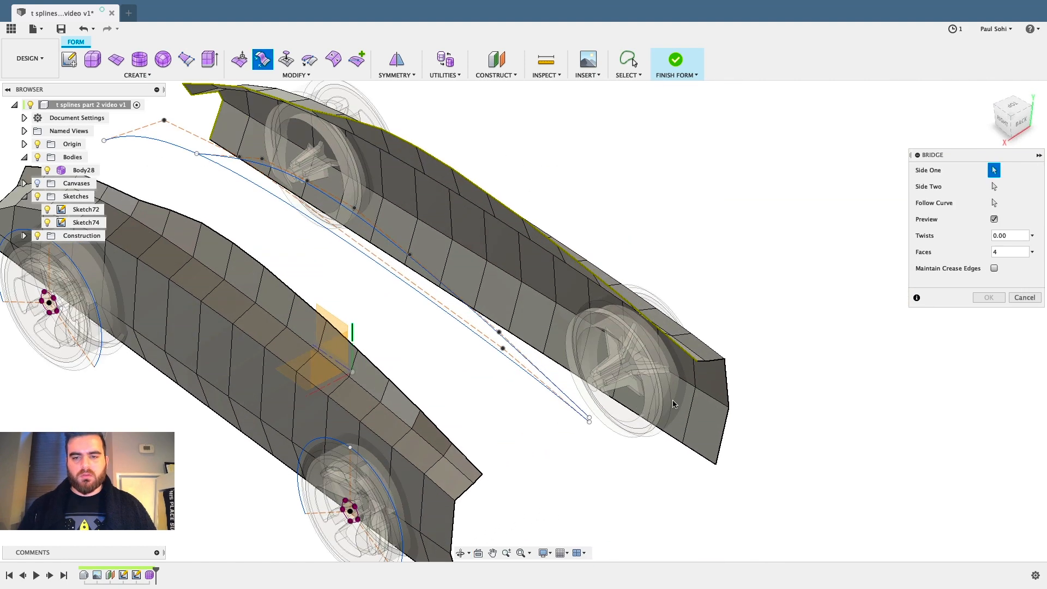
click(717, 364)
scroll(770, 410, down, 3)
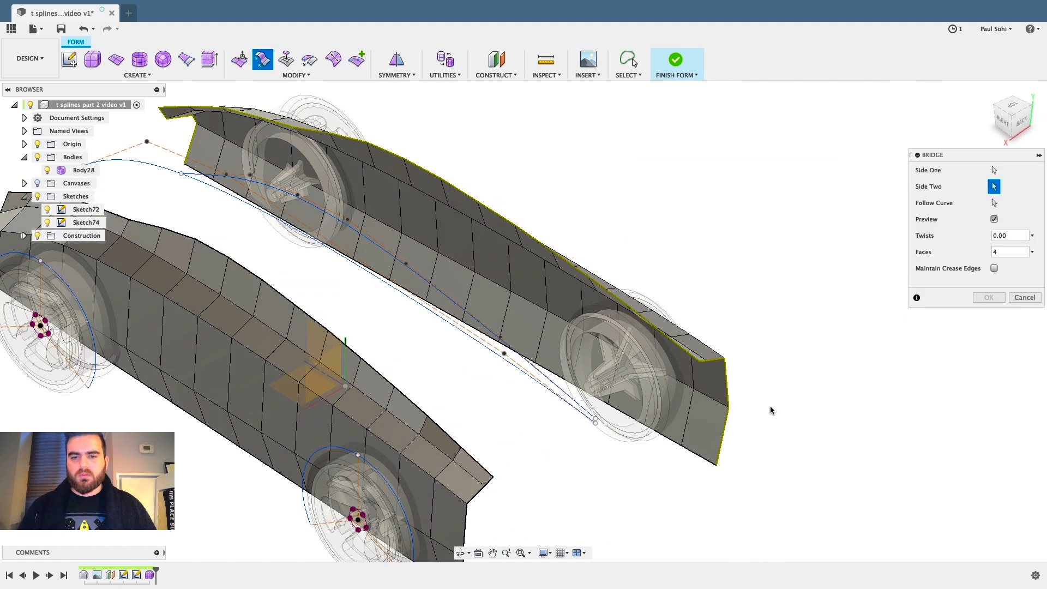
Try to choose the original body's rear-end border edge as Side Two of the Bridge, and cancel the command.
scroll(772, 415, up, 3)
scroll(519, 416, down, 2)
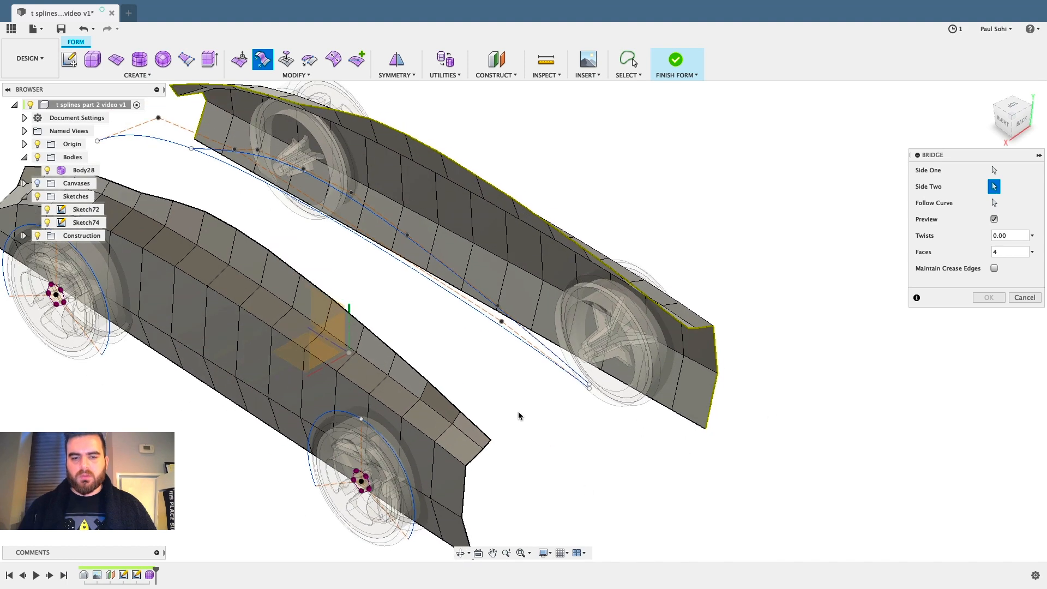
click(470, 528)
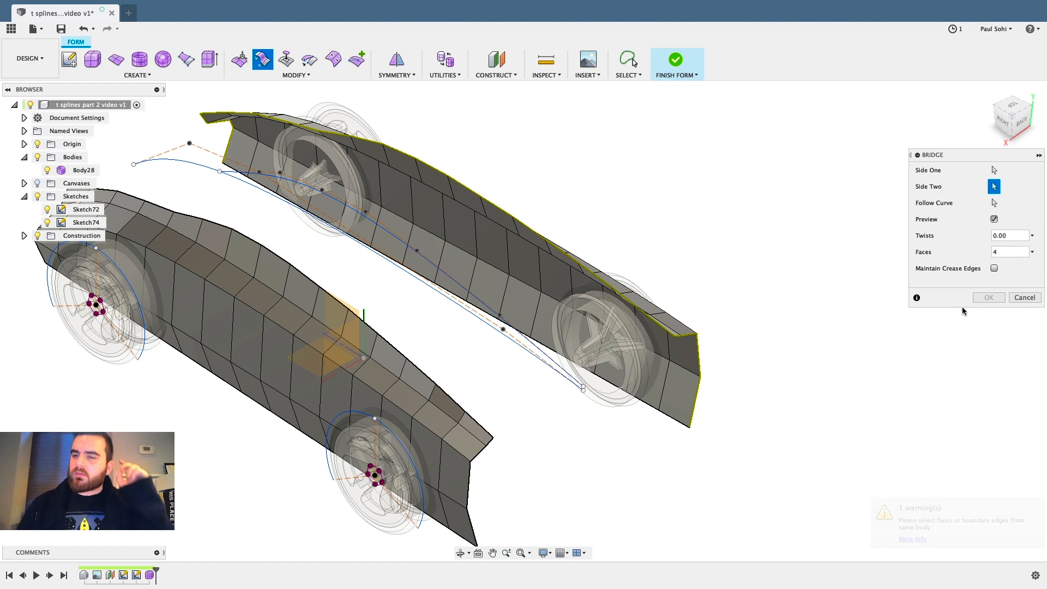
click(1025, 298)
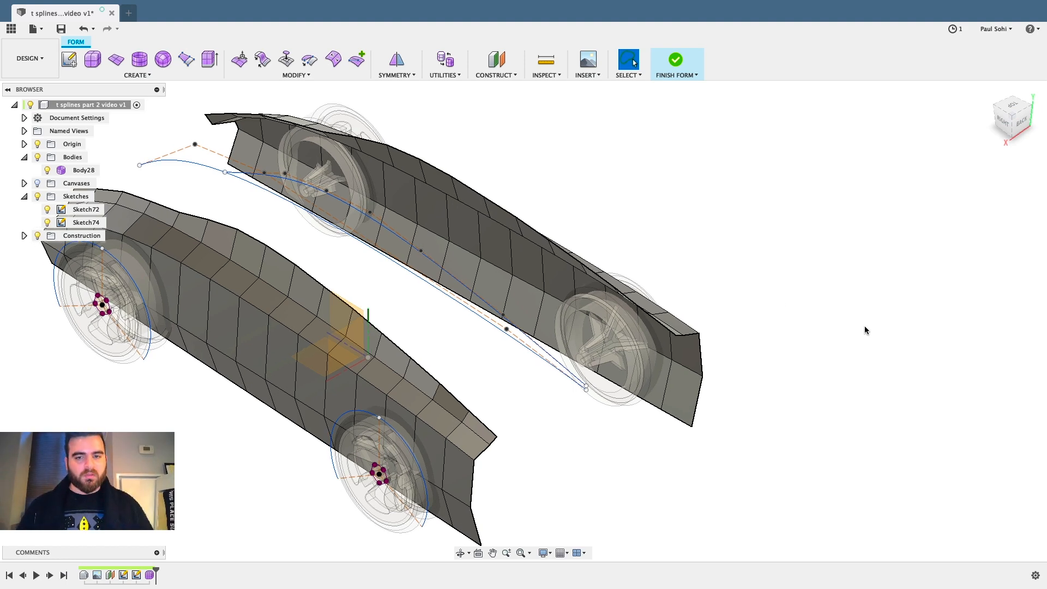
Start a new Bridge with the original side body's upper, rear-end and front-end border edges as Side One.
middle_drag(770, 289, 869, 281)
shift+middle_drag(811, 303, 762, 296)
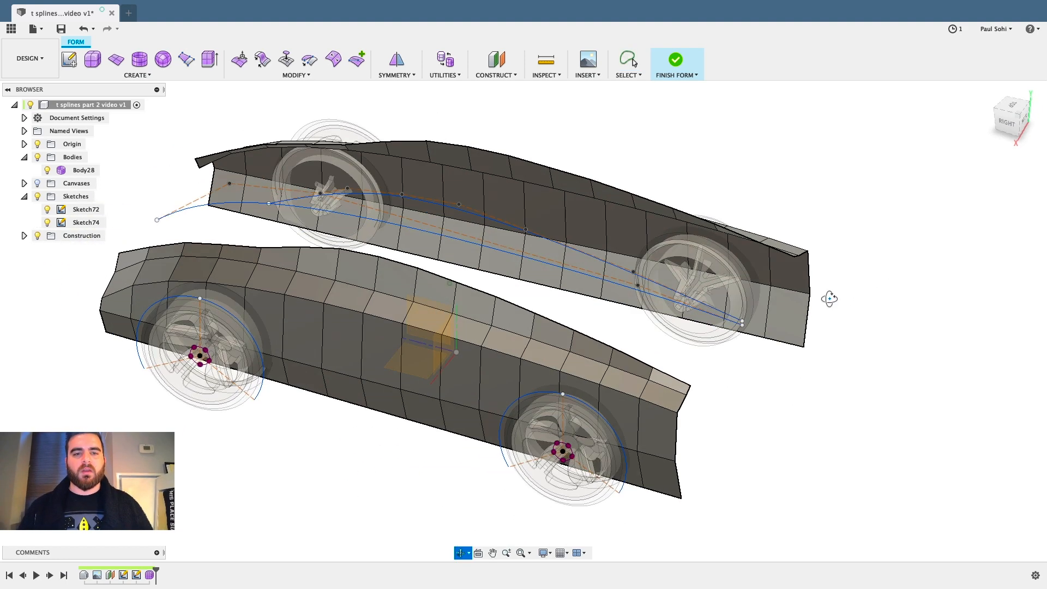
click(261, 60)
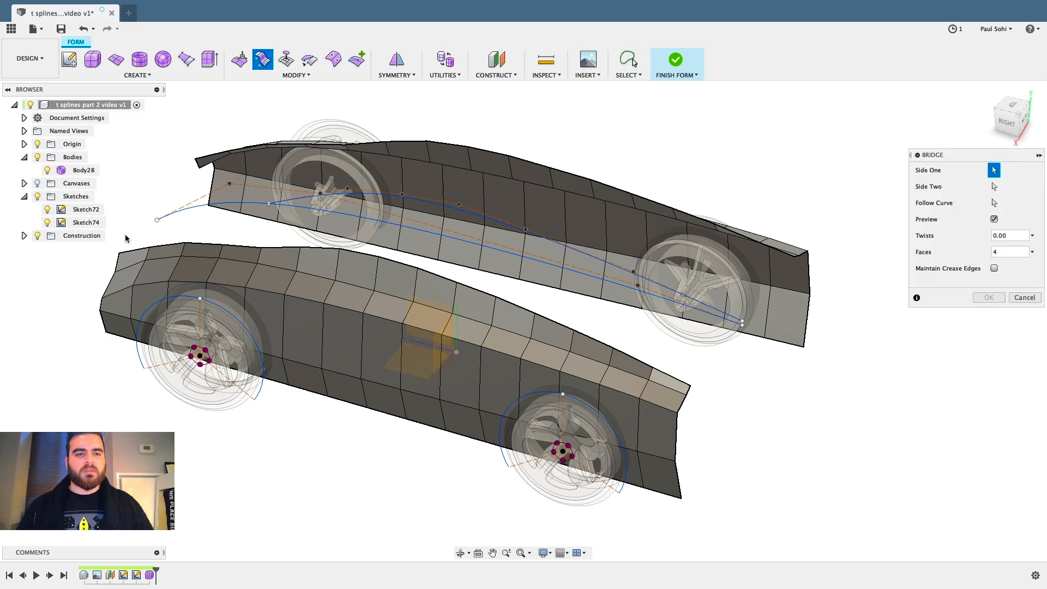
double_click(133, 251)
shift+middle_drag(723, 360, 704, 349)
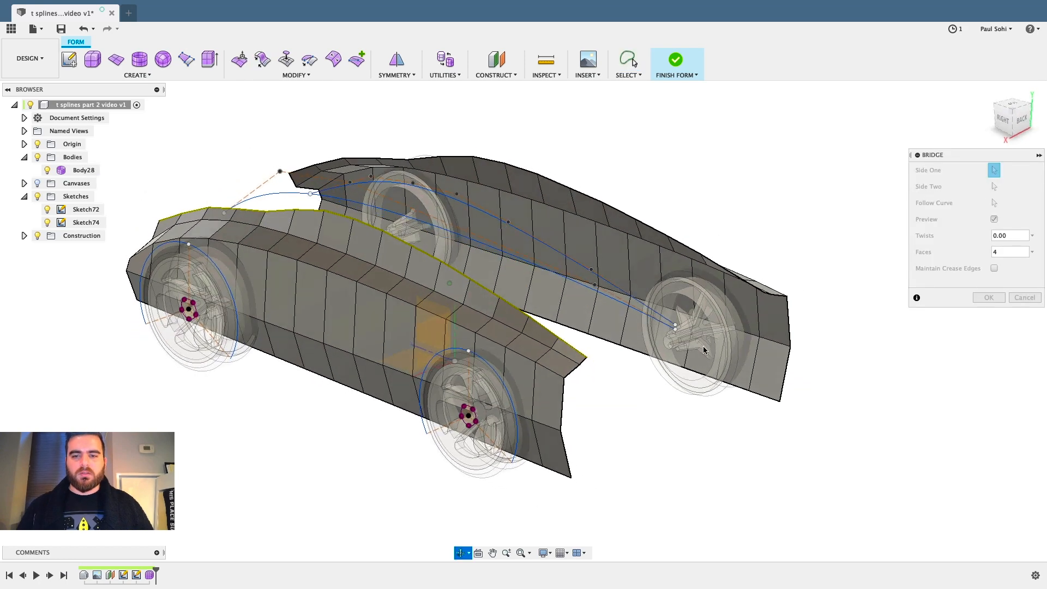
scroll(643, 386, up, 2)
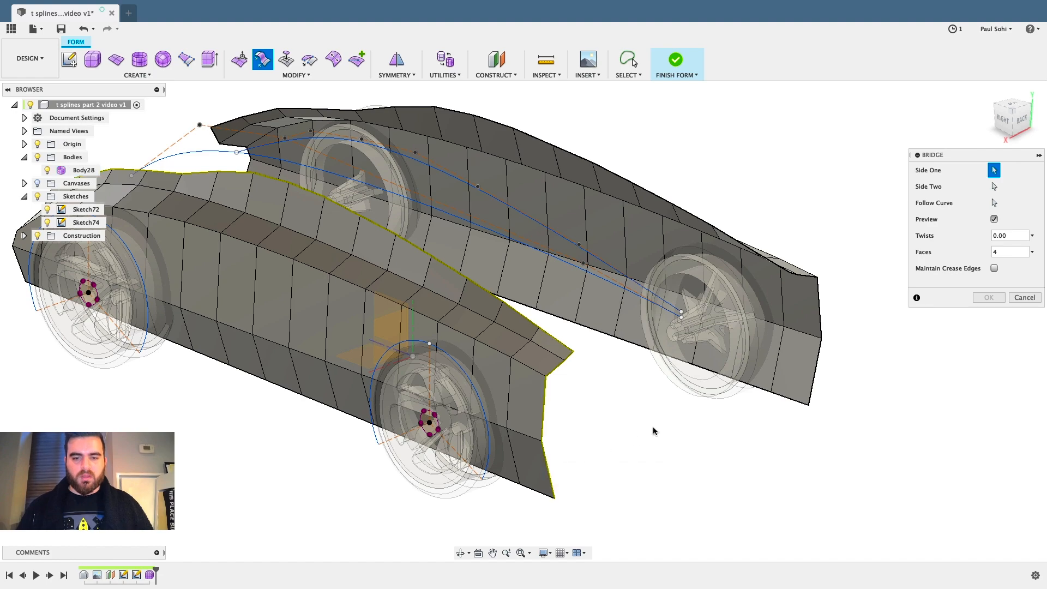
shift+middle_drag(654, 430, 414, 410)
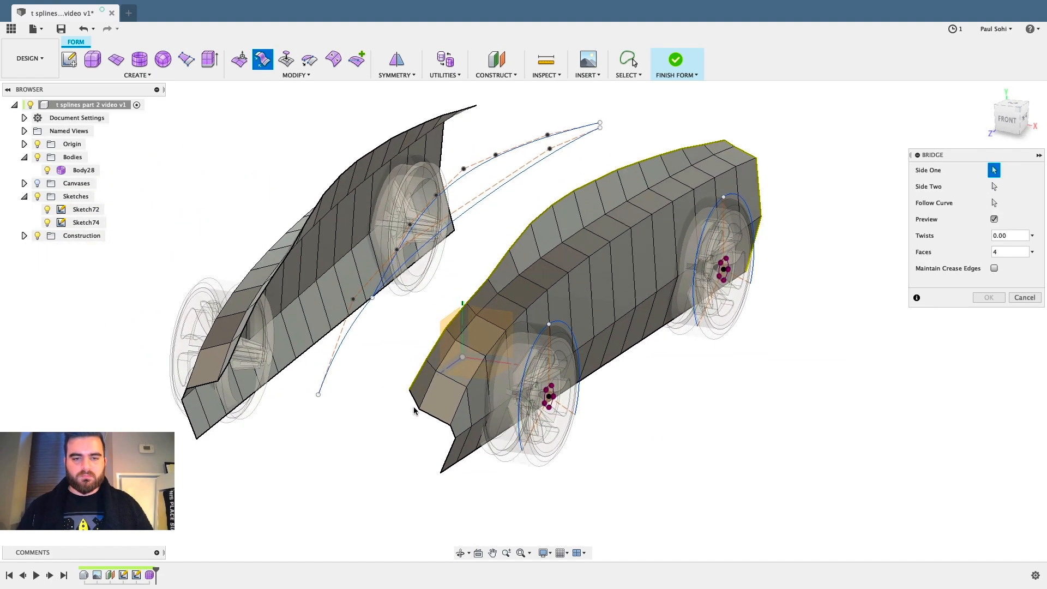
click(428, 420)
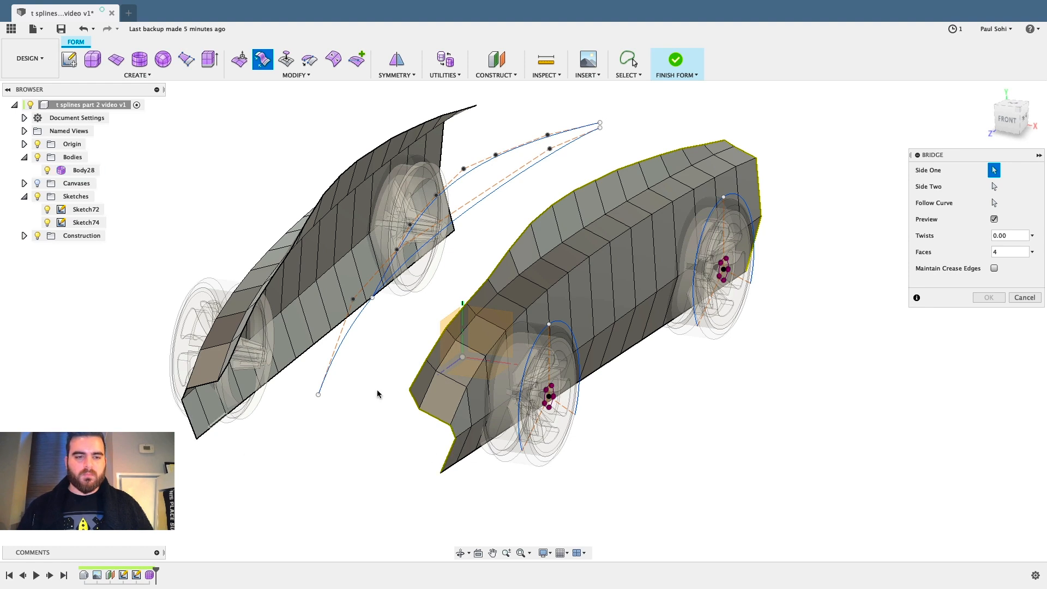
Choose the mirrored body's front-end border edges as Side Two of the Bridge and turn off its preview.
click(192, 433)
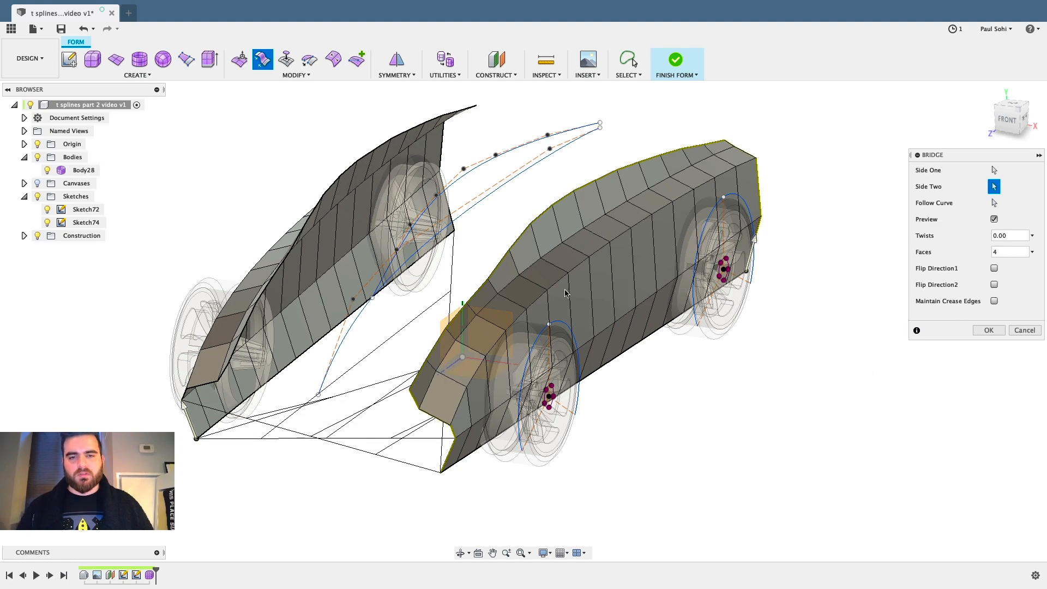
click(994, 219)
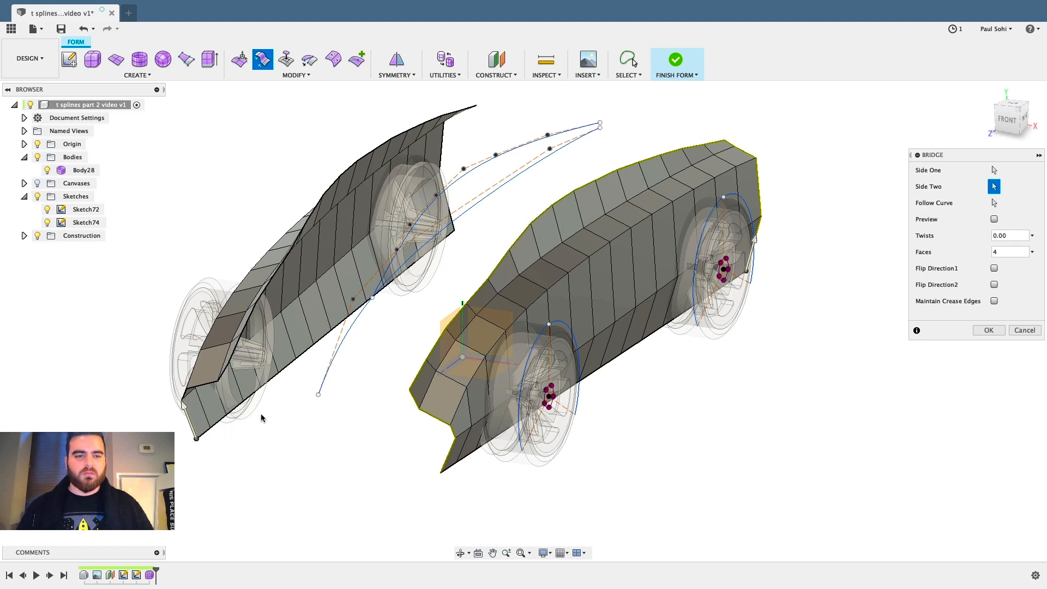
scroll(164, 416, up, 5)
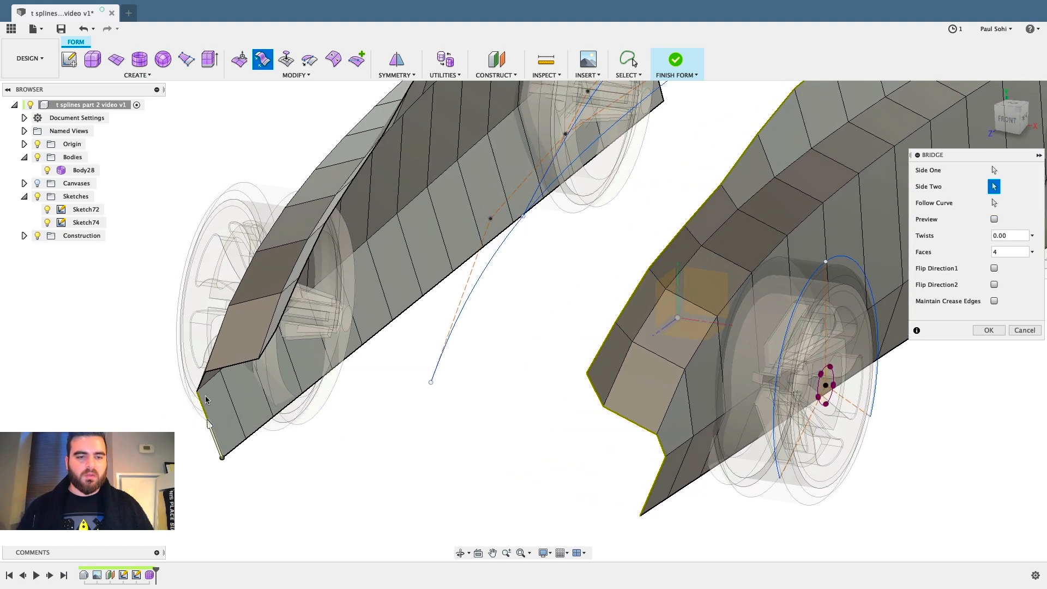
double_click(201, 385)
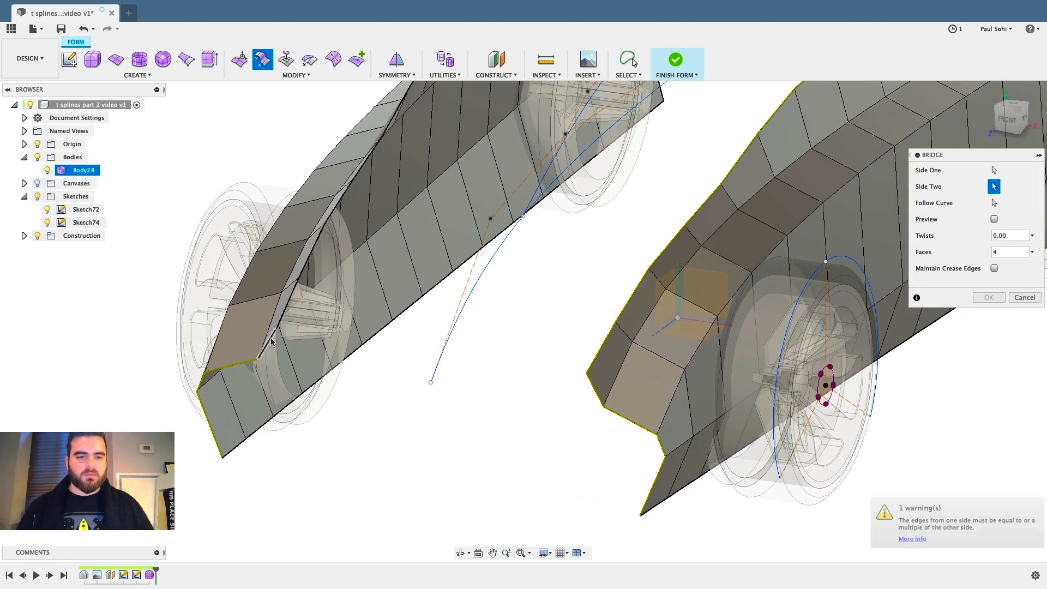
Add the mirrored body's three rear-end border edges, down to the bottom corner, to Side Two of the Bridge.
scroll(358, 369, down, 5)
shift+middle_drag(374, 435, 385, 340)
scroll(766, 338, up, 5)
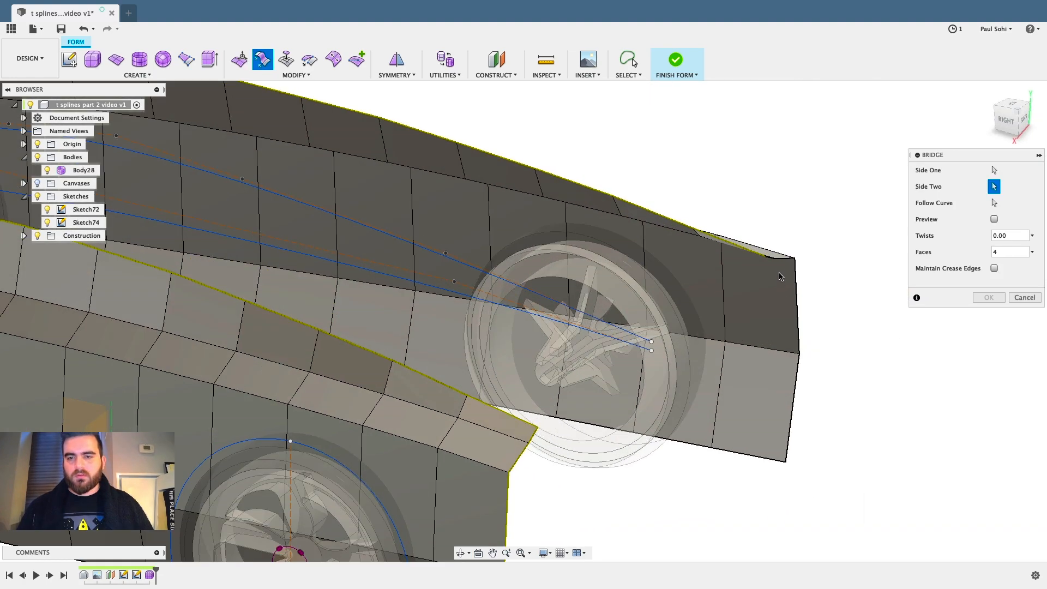
shift+middle_drag(825, 269, 783, 271)
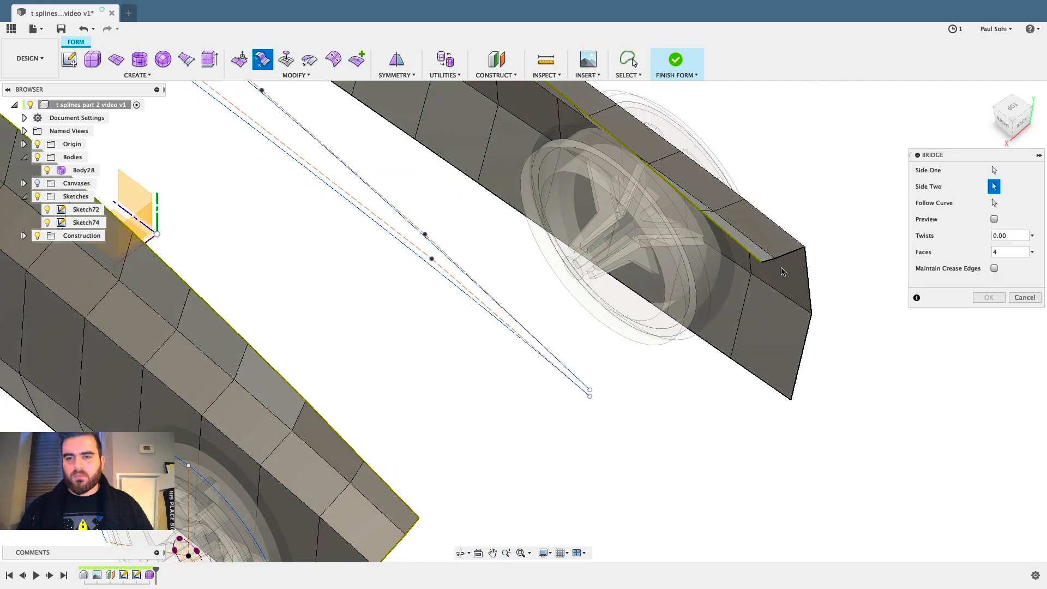
click(770, 264)
click(808, 272)
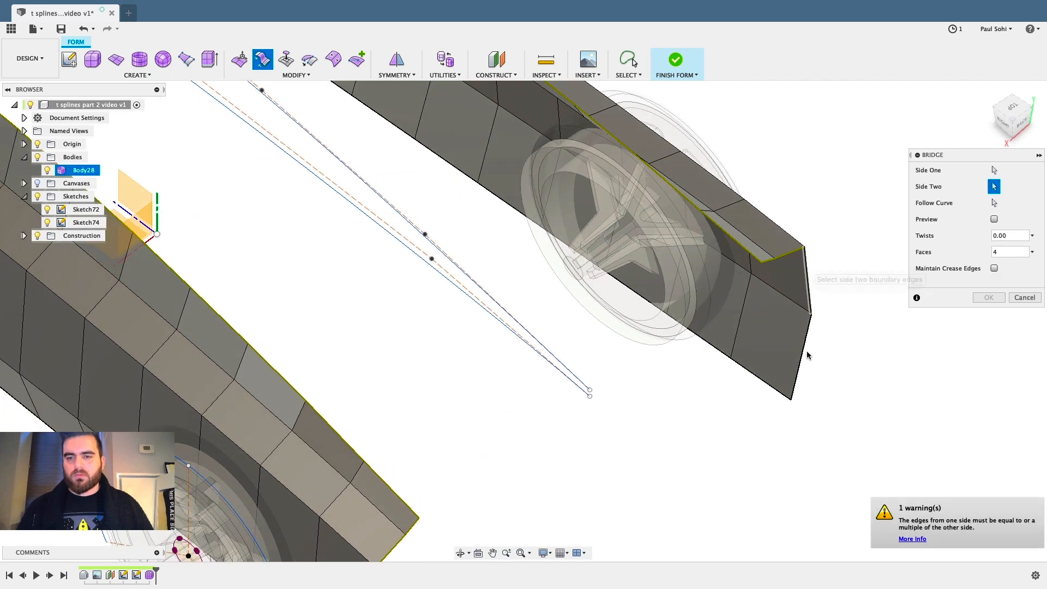
click(805, 354)
Preview the Bridge between the two side bodies and create it with 4 faces and no twists.
scroll(868, 368, down, 6)
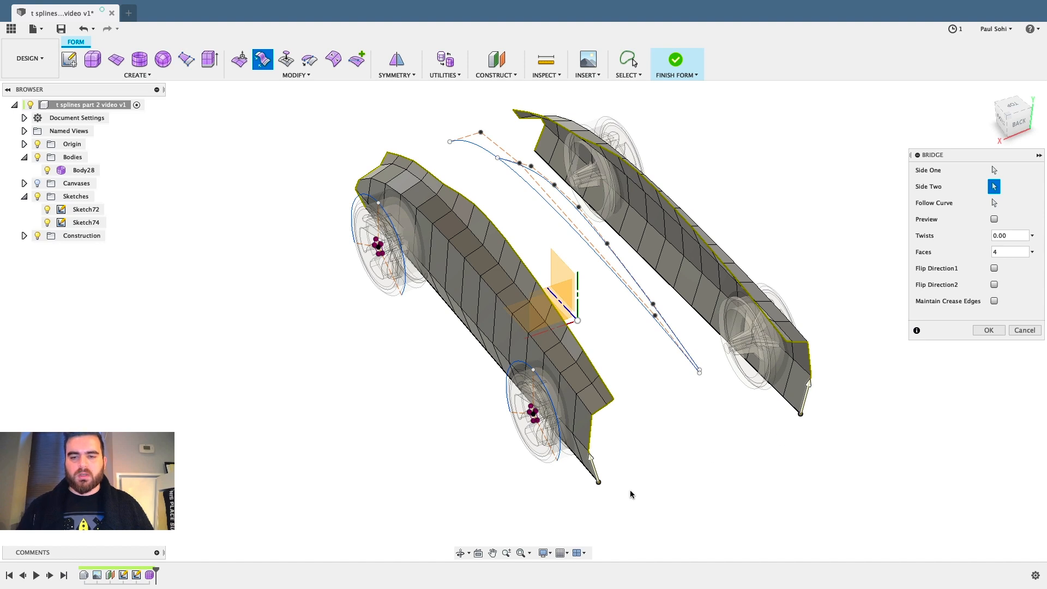
shift+middle_drag(781, 454, 780, 444)
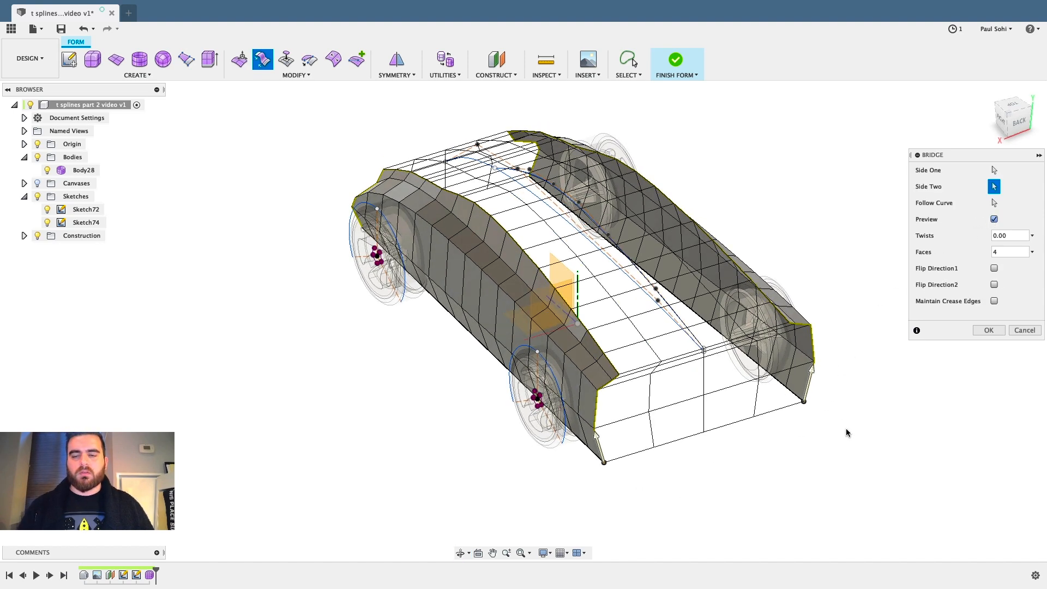
shift+middle_drag(846, 428, 960, 434)
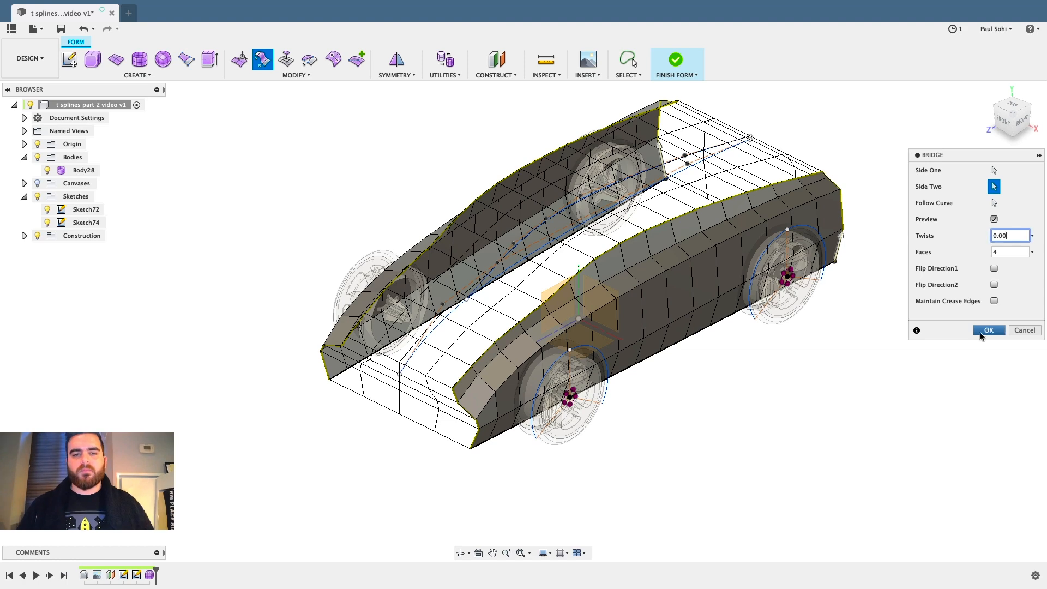
key(Return)
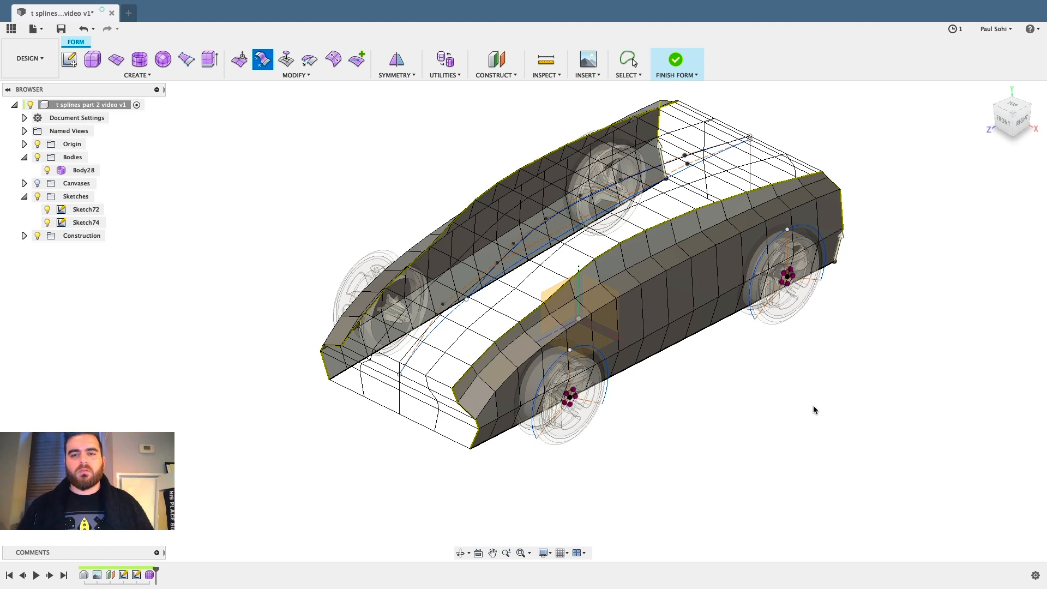
shift+middle_drag(706, 415, 743, 448)
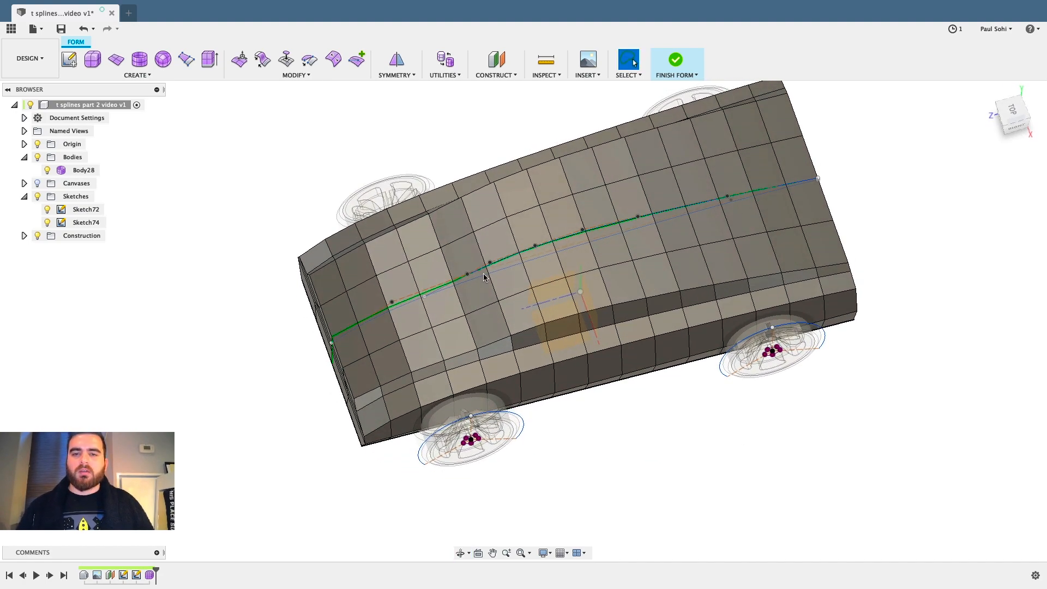
Hide the sketches so that only the bridged car body and the wheels are shown.
shift+middle_drag(446, 313, 427, 296)
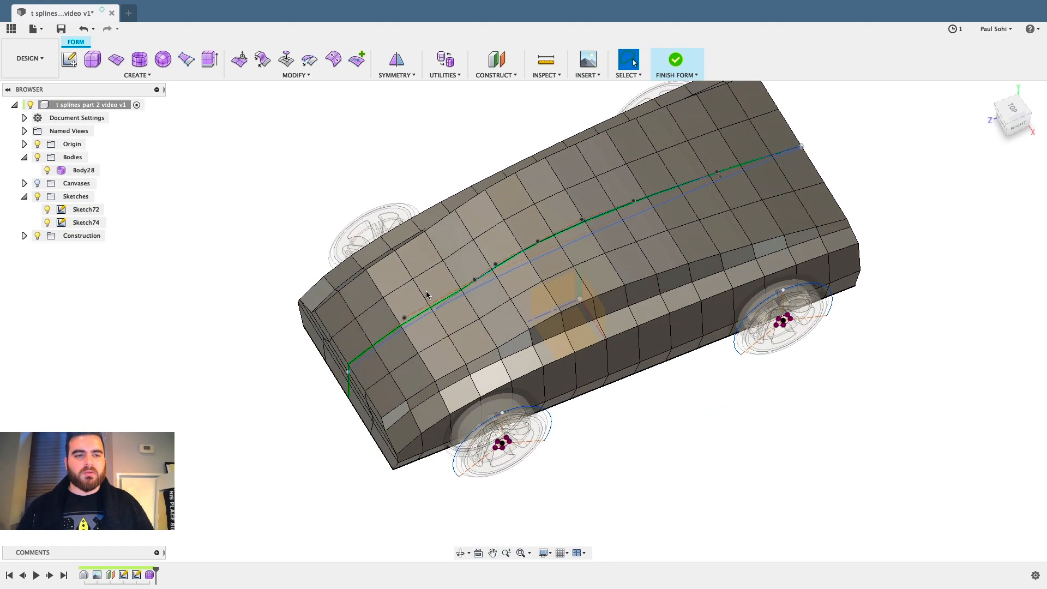
click(39, 196)
mouse_move(187, 299)
shift+middle_down()
mouse_move(219, 274)
mouse_move(189, 286)
shift+middle_up()
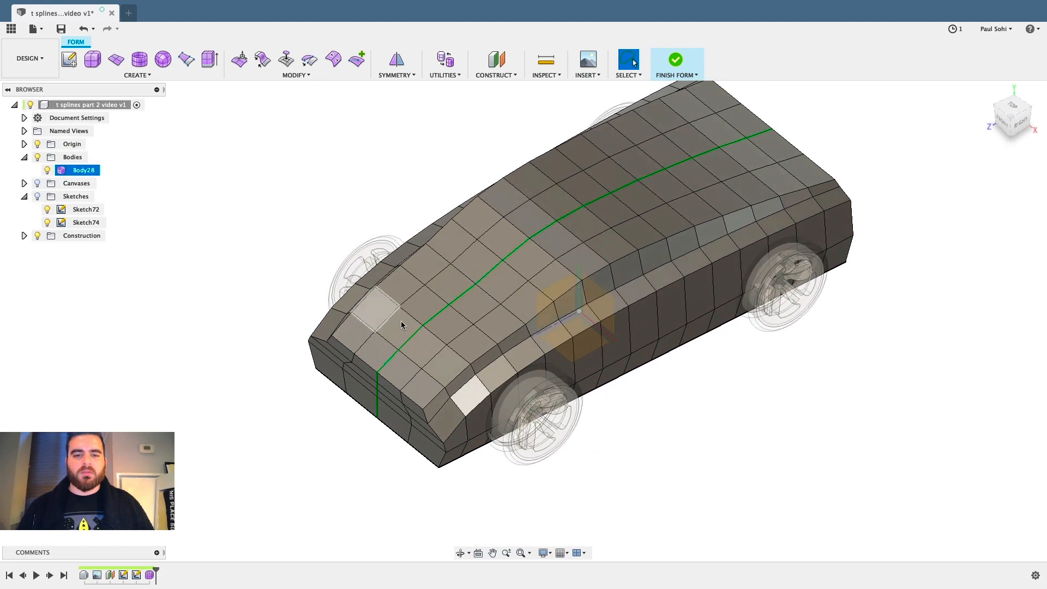
scroll(400, 325, up, 3)
scroll(375, 392, down, 1)
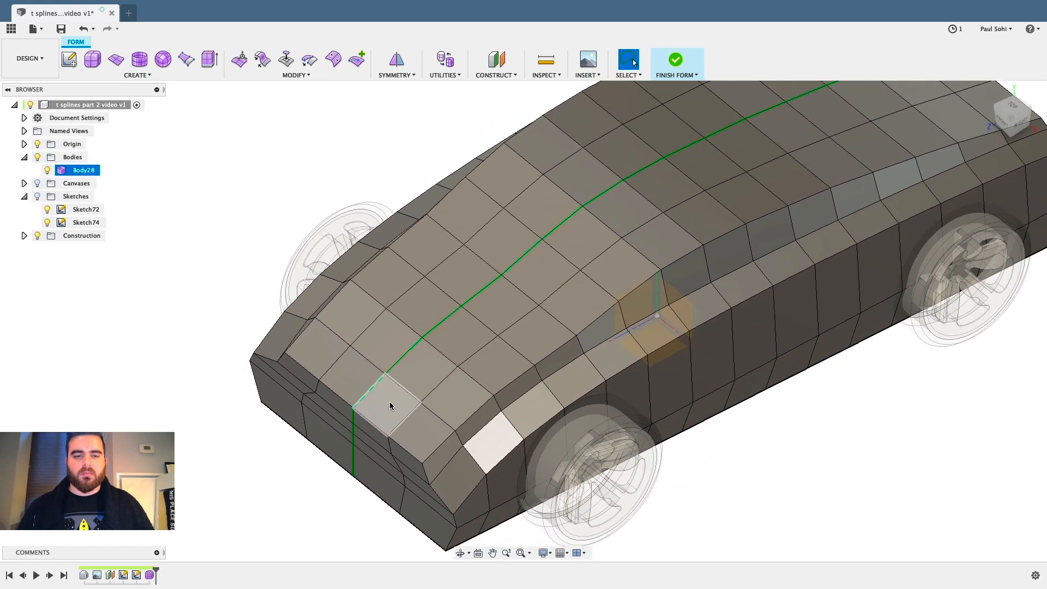
click(390, 401)
scroll(380, 393, down, 2)
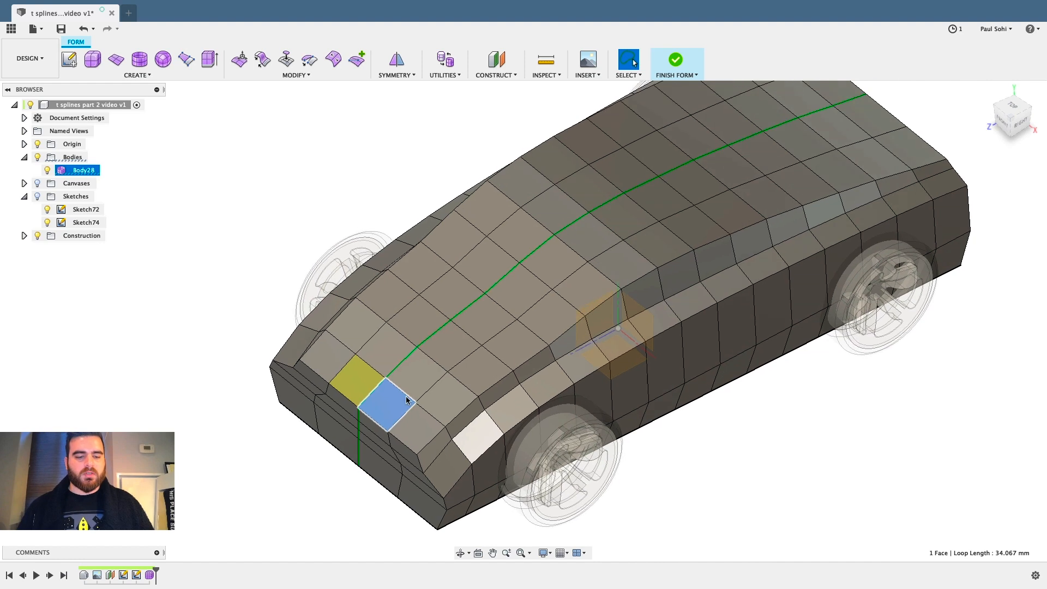
shift+click(879, 116)
click(238, 61)
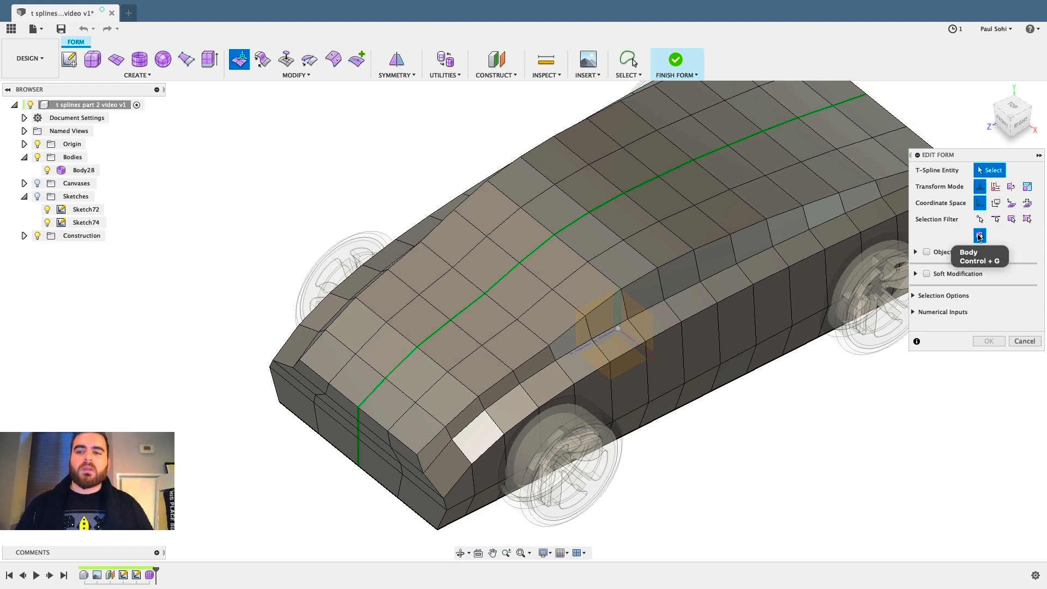
click(1021, 341)
Select the full lengthwise strip of faces beside the symmetry line and move it -1 mm along the car with Edit Form.
click(533, 287)
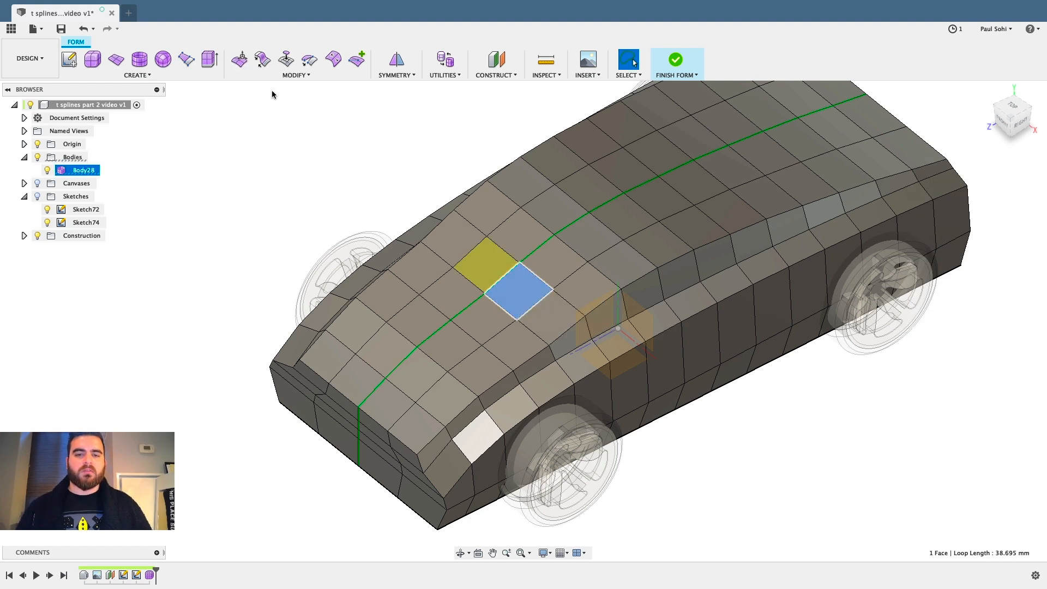
click(240, 60)
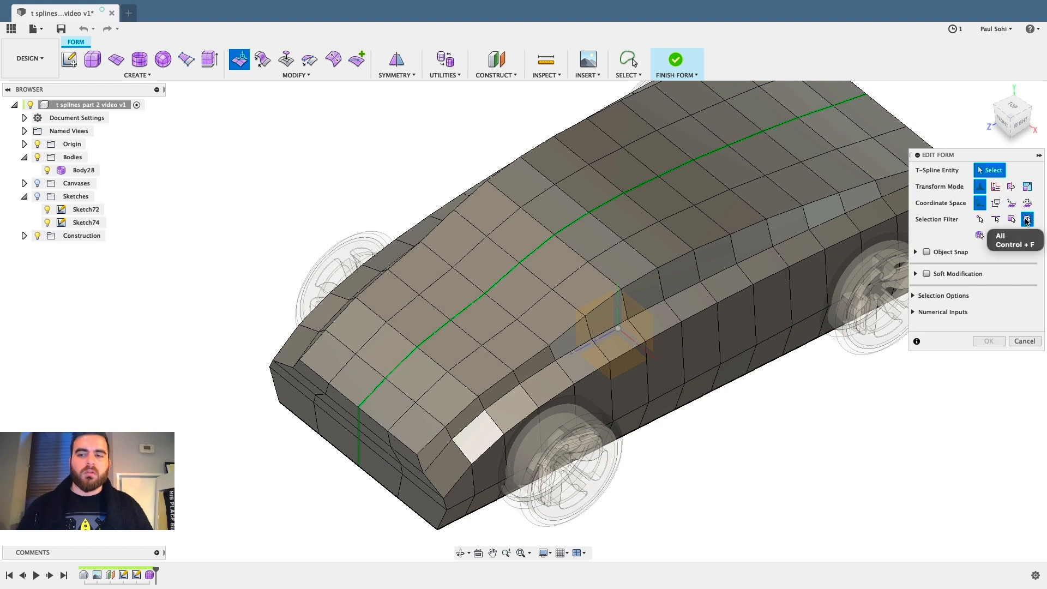
click(375, 405)
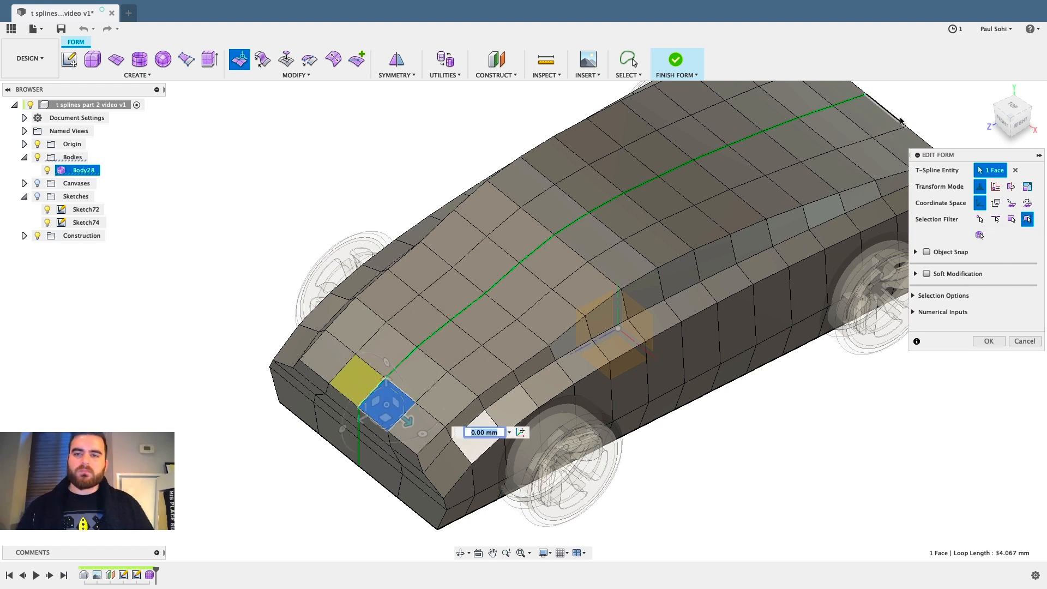
double_click(425, 392)
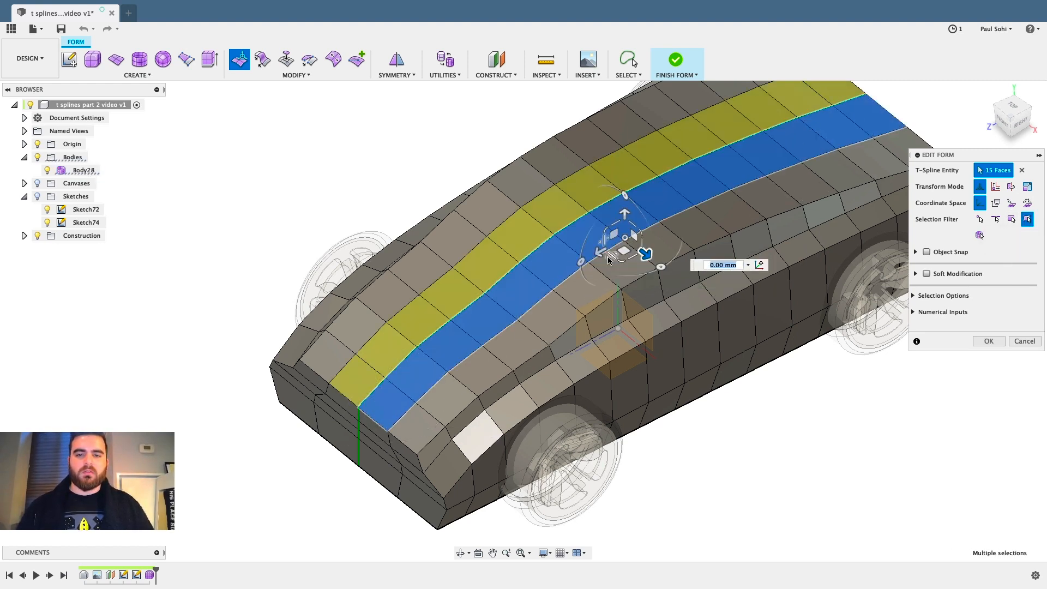
mouse_move(600, 252)
mouse_down()
mouse_move(568, 267)
mouse_move(617, 236)
mouse_move(551, 271)
mouse_move(645, 227)
mouse_move(586, 260)
mouse_move(598, 241)
mouse_up()
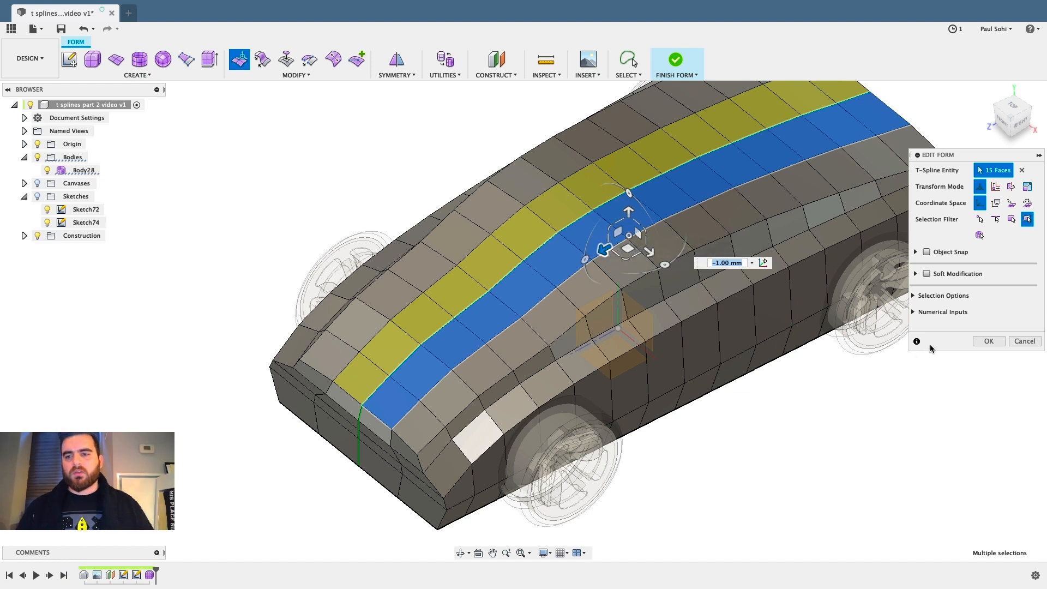
click(975, 341)
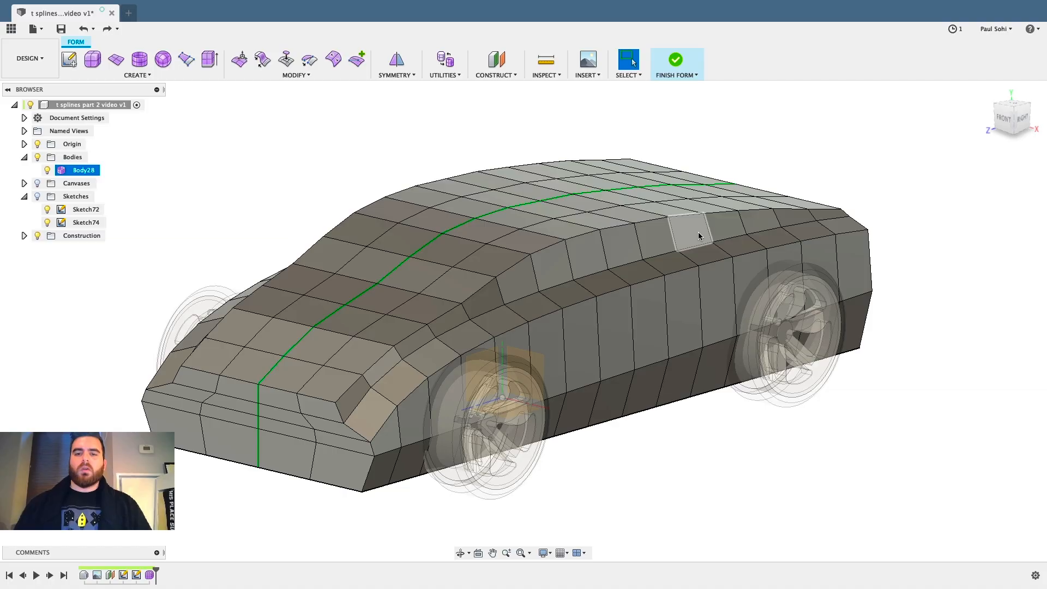
Examine the bridged car body from the front, the side and above, checking the front end, the hood and the roofline.
shift+middle_drag(908, 140, 947, 121)
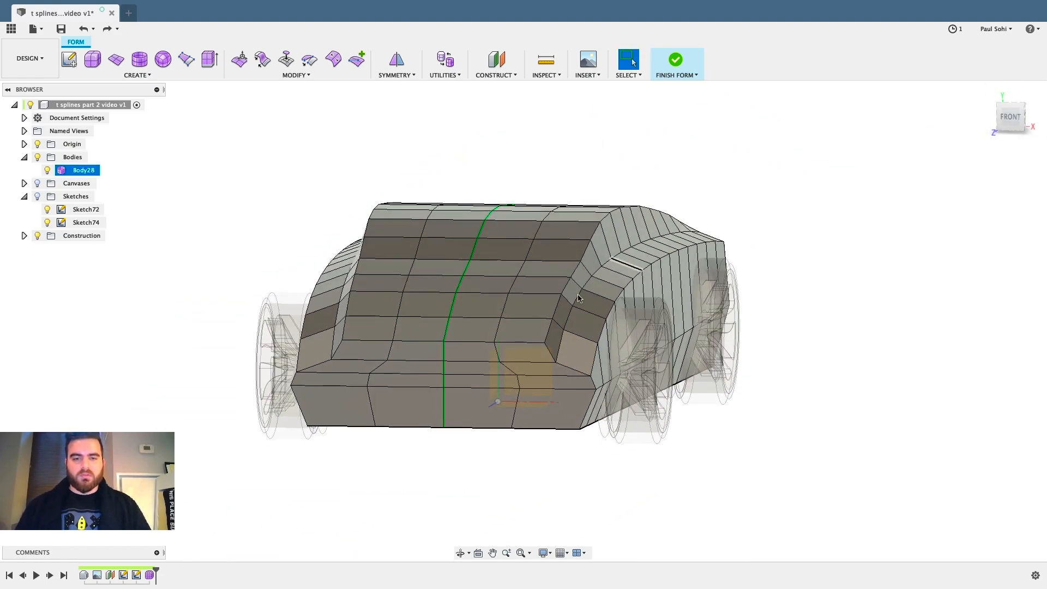
scroll(417, 374, up, 3)
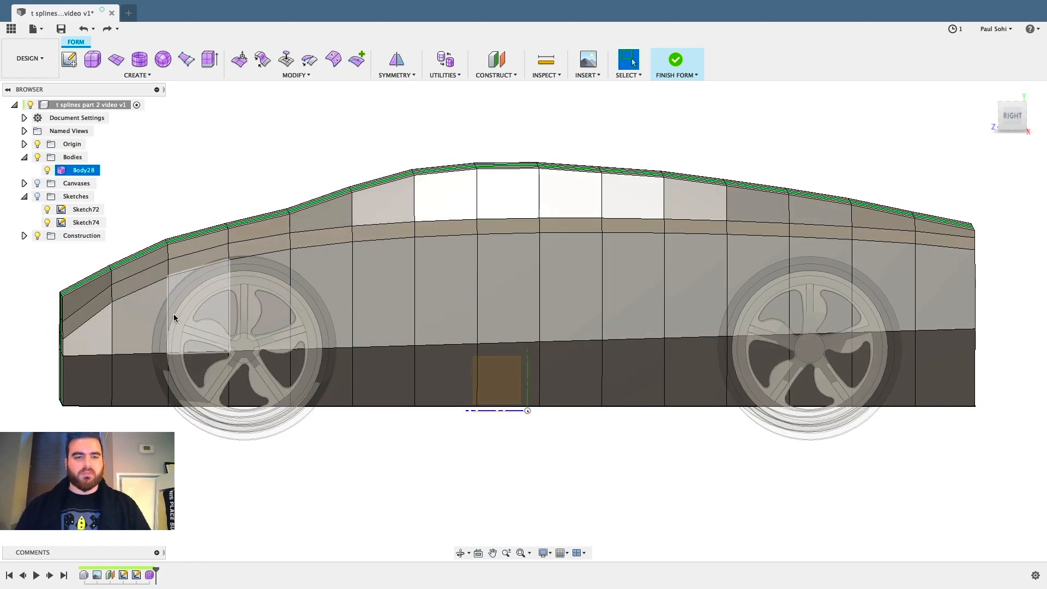
shift+middle_drag(174, 318, 191, 345)
scroll(191, 345, up, 2)
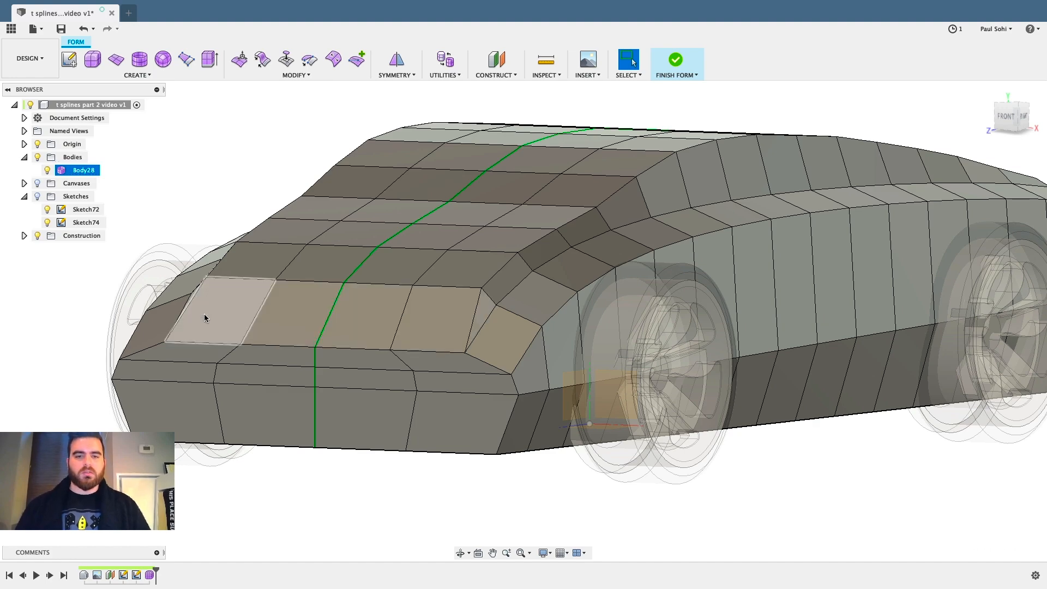
shift+middle_drag(266, 322, 235, 319)
scroll(236, 320, down, 1)
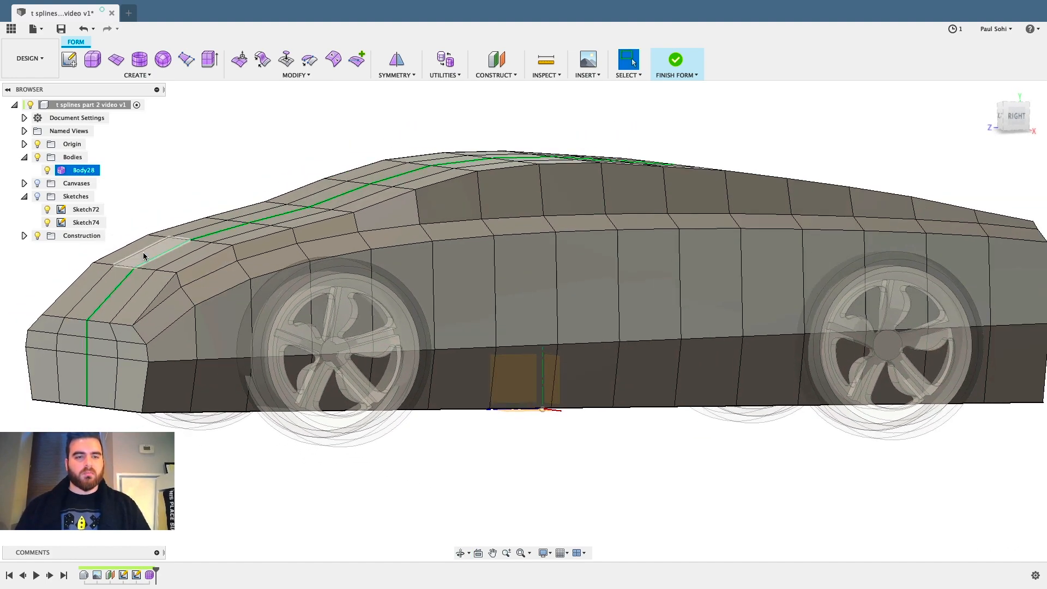
shift+middle_drag(337, 194, 127, 245)
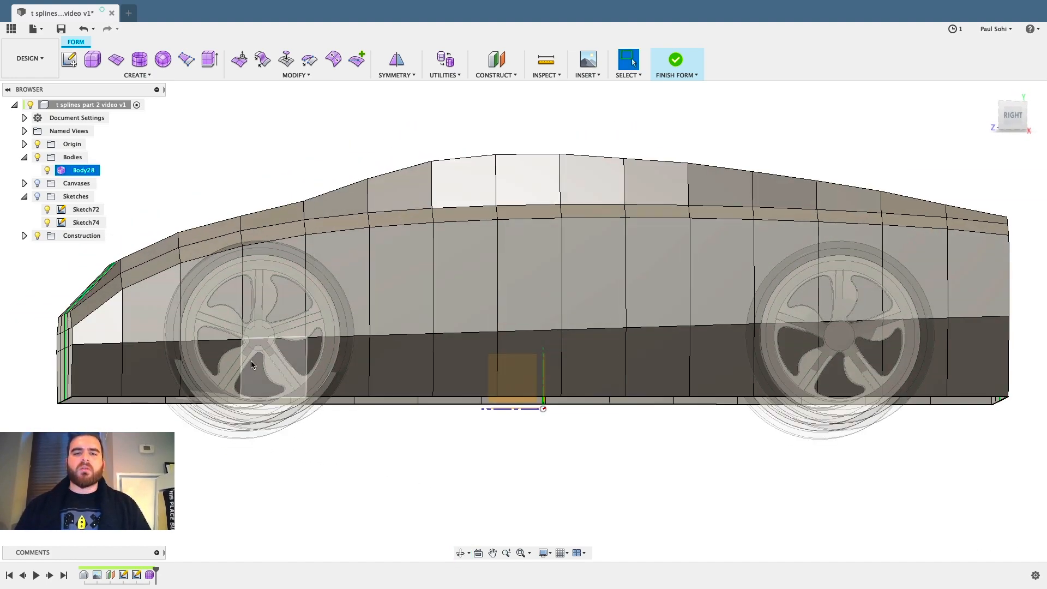
shift+middle_drag(318, 294, 315, 326)
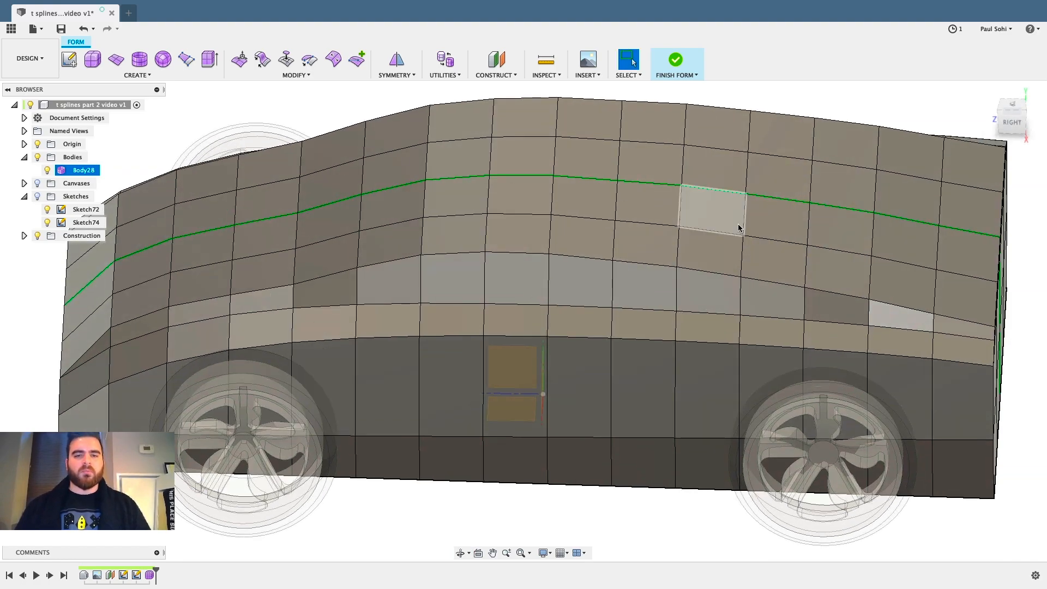
shift+middle_drag(738, 227, 805, 219)
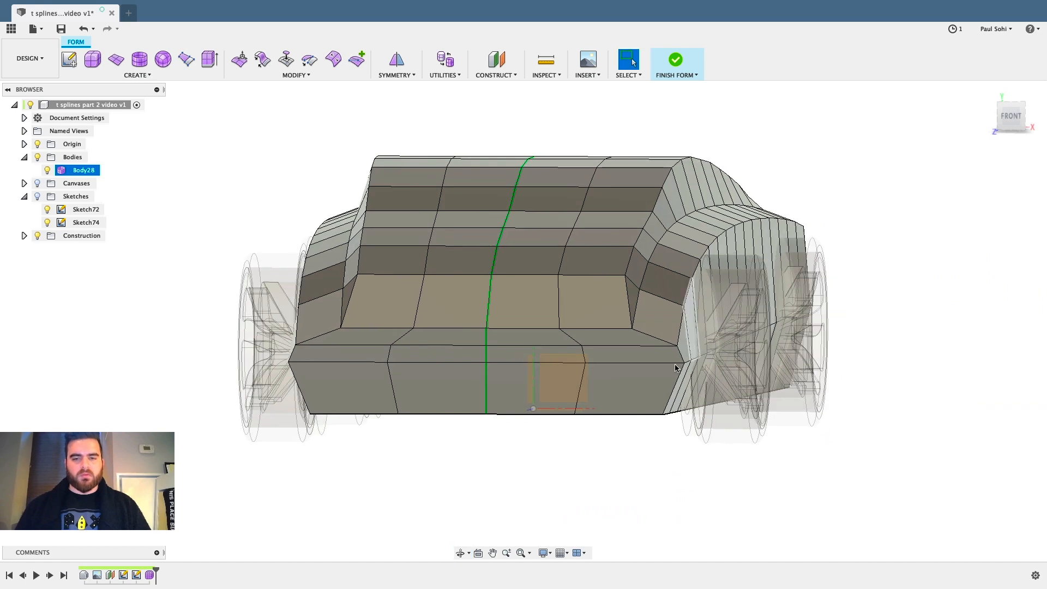
Delete the kinked edges midway between the symmetry line and the sides on the front end, from the hood to the bottom border.
scroll(595, 388, up, 3)
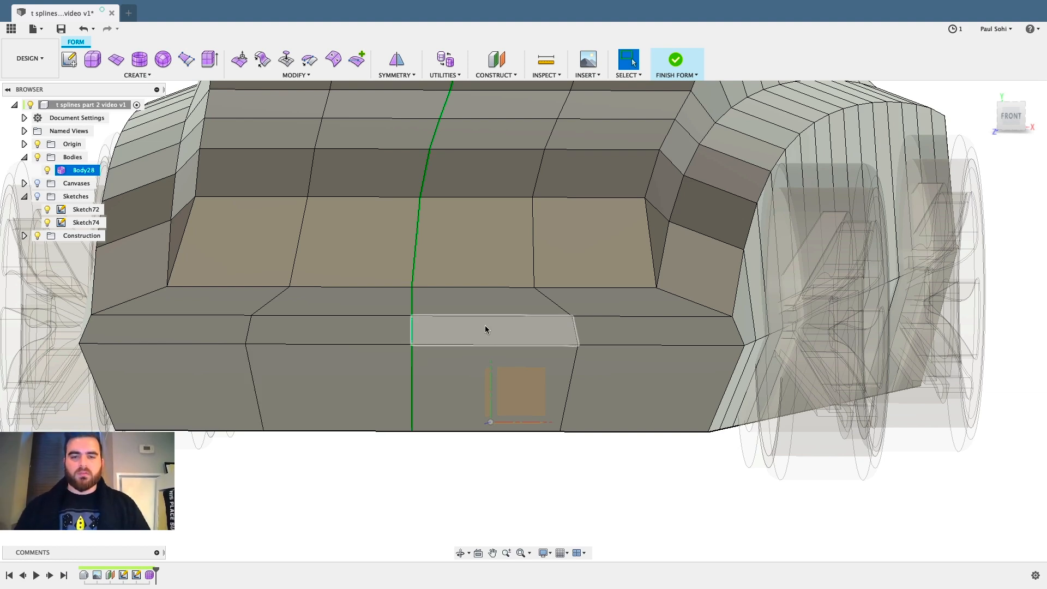
click(551, 300)
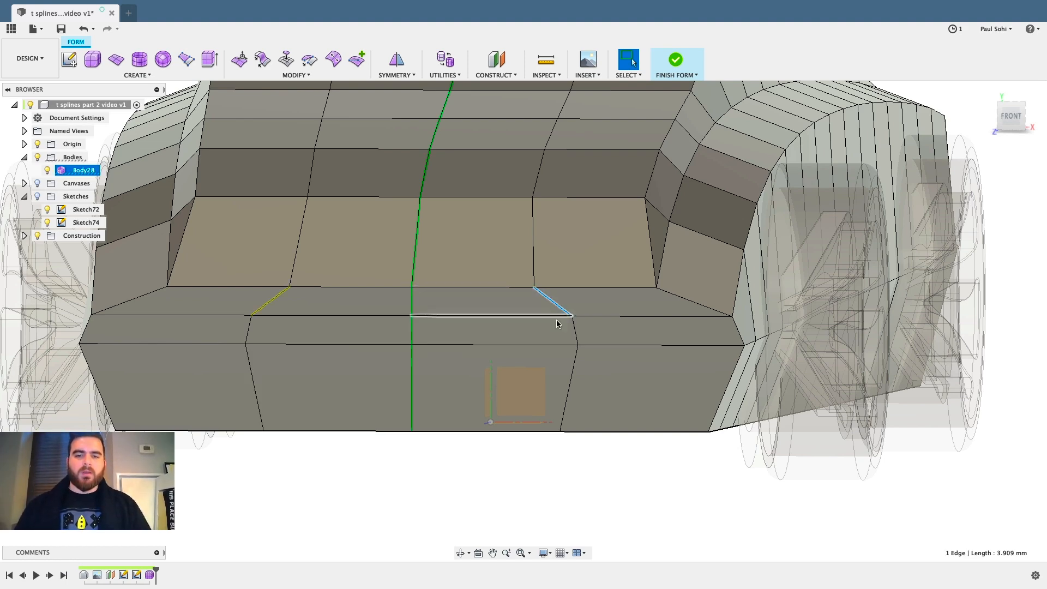
shift+click(569, 388)
key(Delete)
Delete the matching kinked edges midway across the rear end, from the trunk's edge to the bottom border.
scroll(569, 388, down, 5)
shift+middle_drag(569, 388, 501, 370)
scroll(579, 274, up, 10)
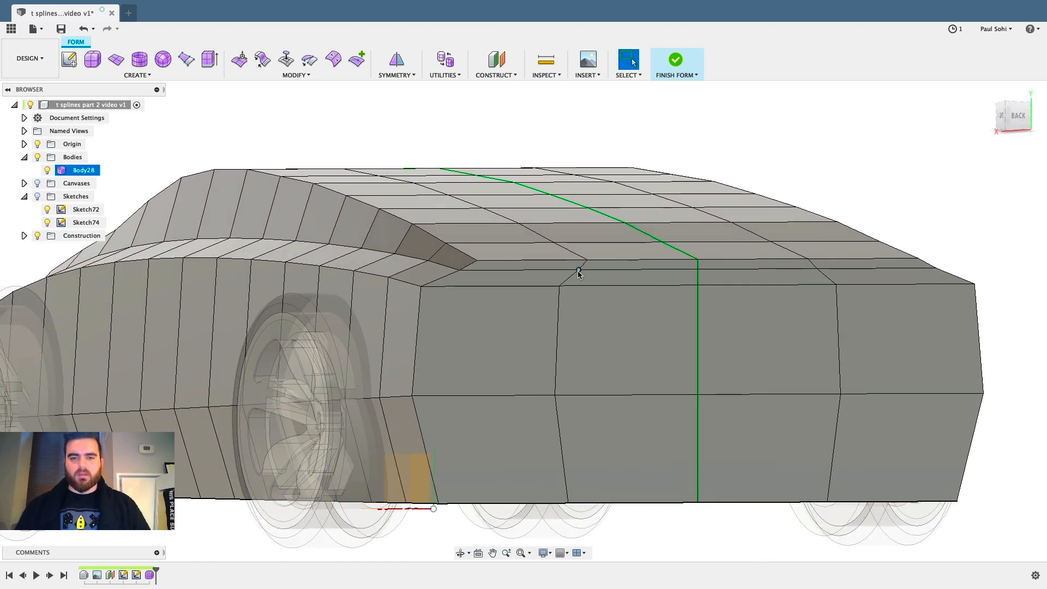
scroll(588, 264, down, 6)
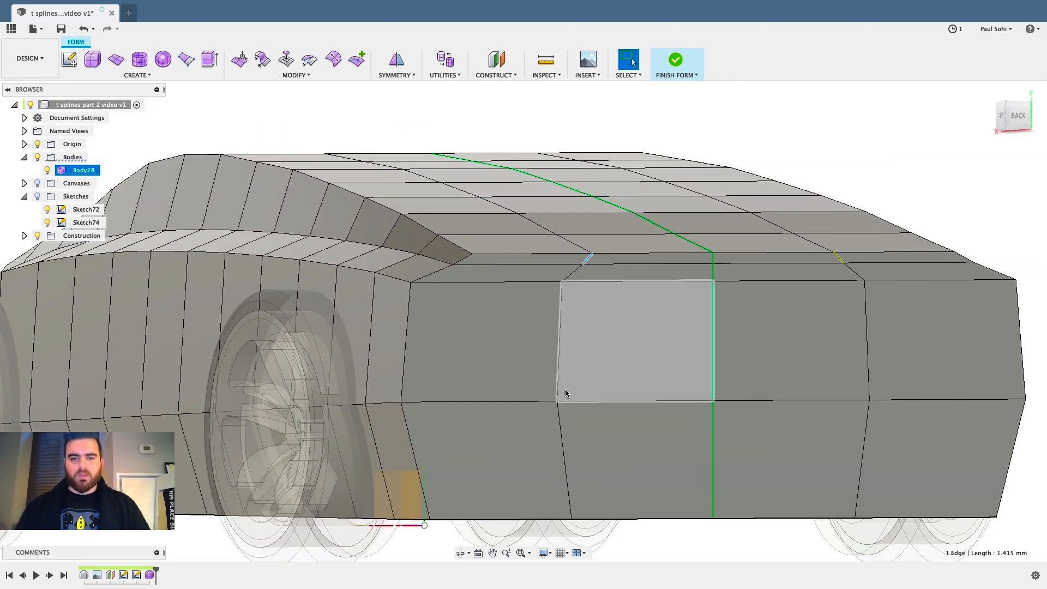
double_click(565, 455)
key(Delete)
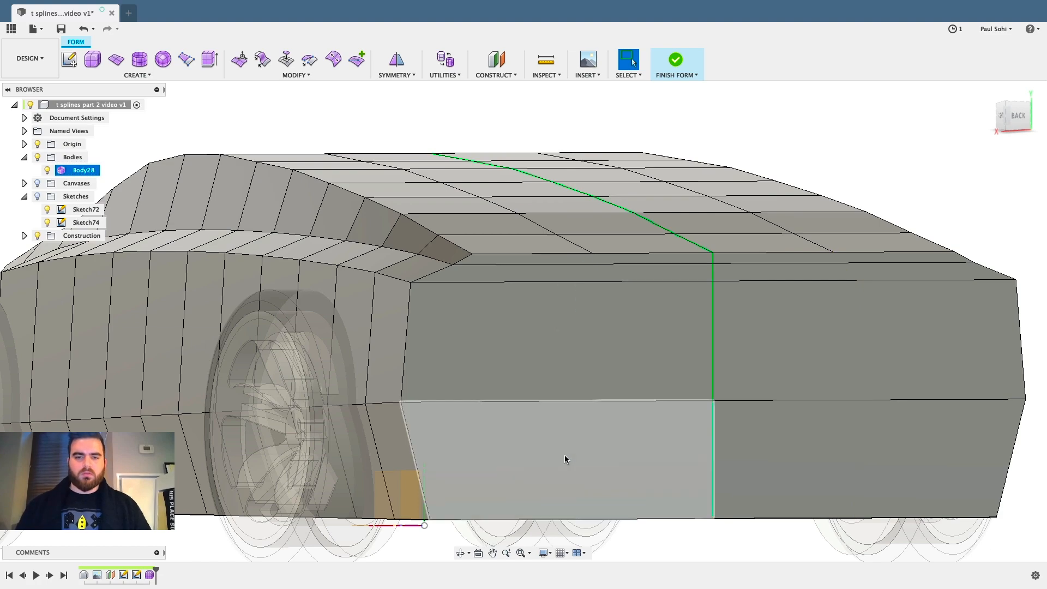
Insert points in Simple mode to draw a straight edge line from the hood's edge down to the front end's bottom border.
scroll(557, 451, down, 3)
shift+middle_drag(552, 444, 785, 322)
scroll(558, 370, up, 4)
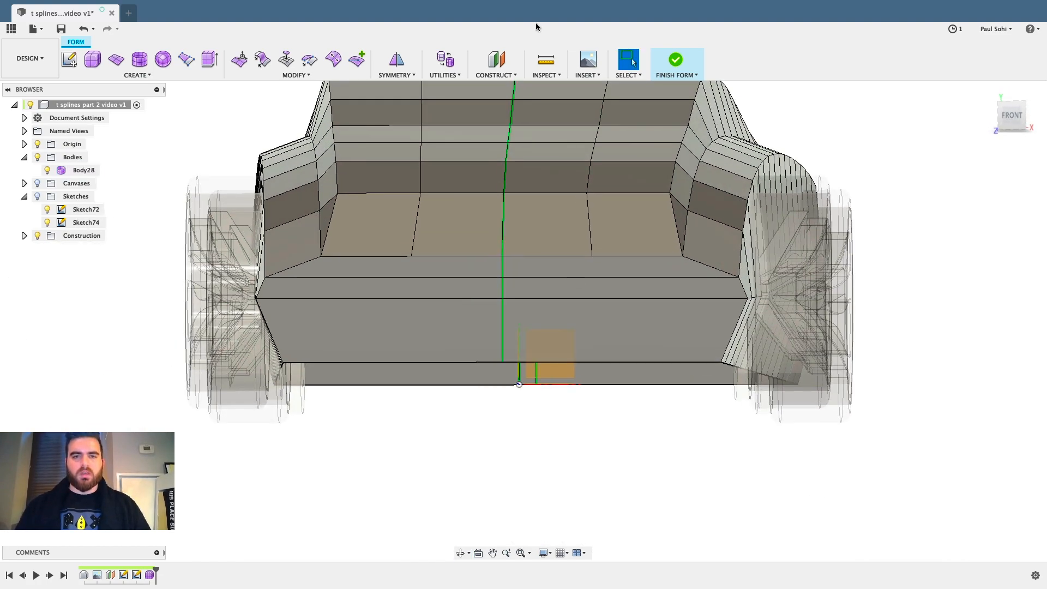
click(357, 59)
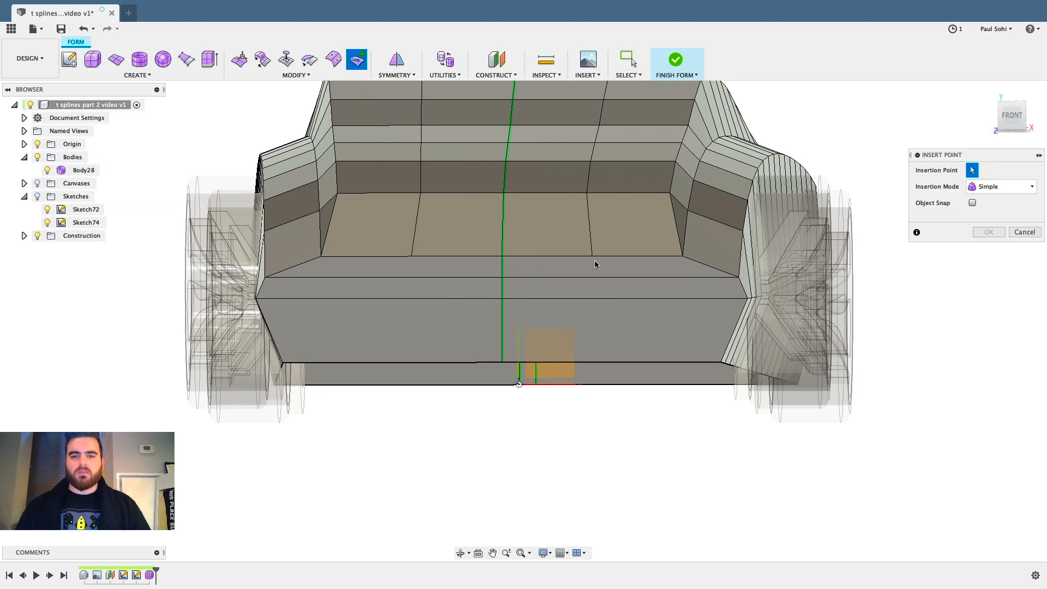
click(566, 361)
click(990, 232)
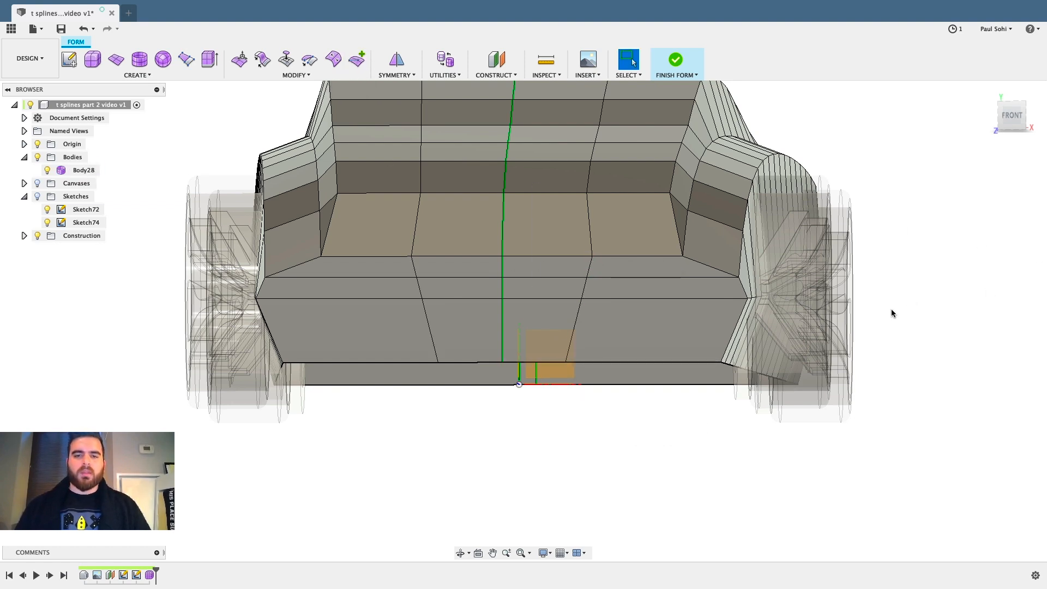
shift+middle_drag(903, 302, 895, 300)
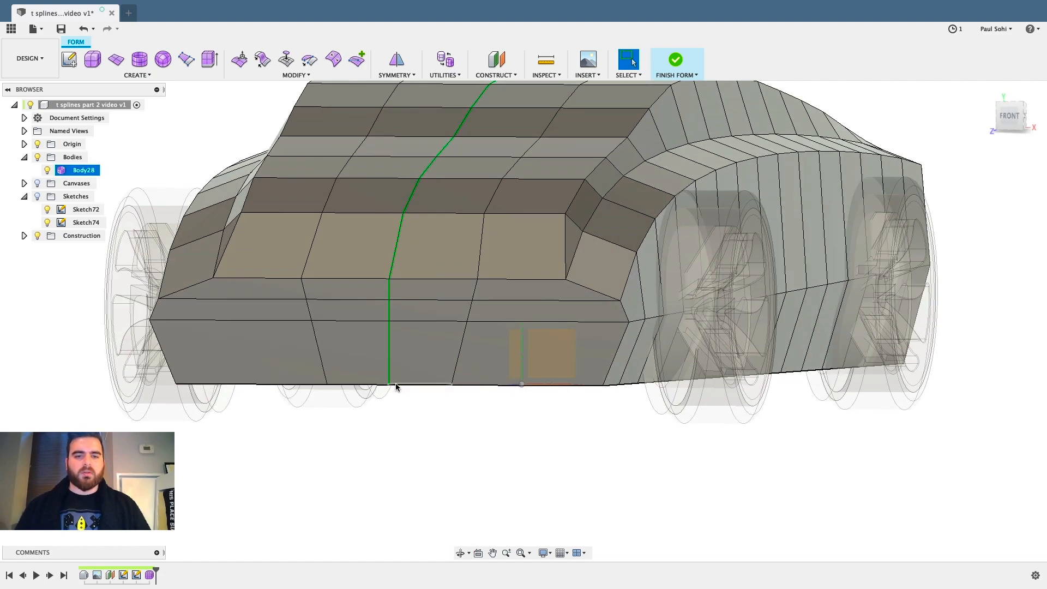
Insert points in Simple mode to draw a straight edge line from the trunk's edge down to the rear end's bottom border.
shift+middle_drag(518, 391, 490, 391)
shift+middle_drag(512, 390, 490, 391)
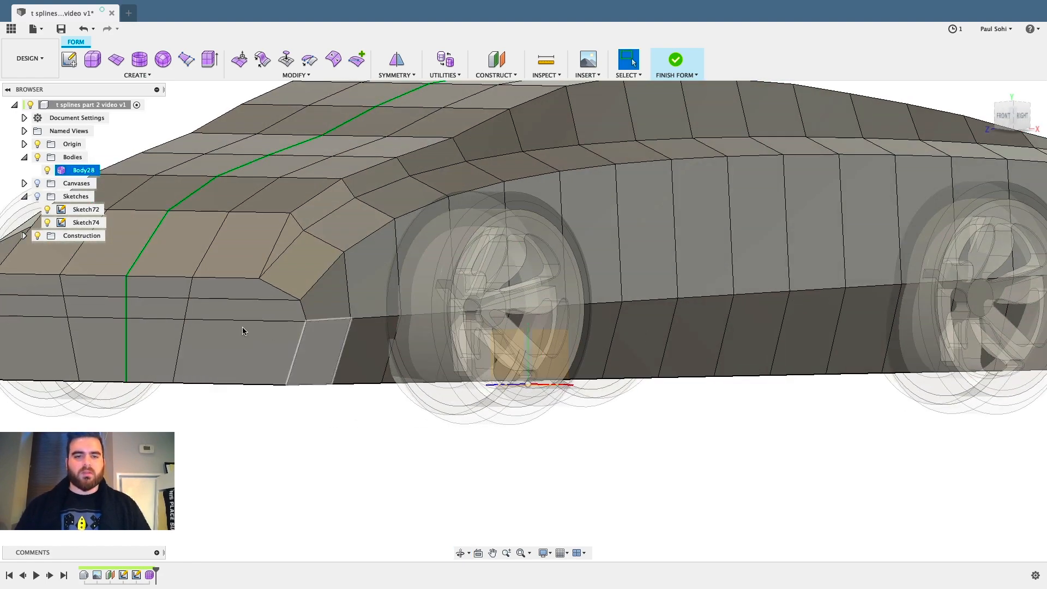
shift+middle_drag(639, 283, 505, 294)
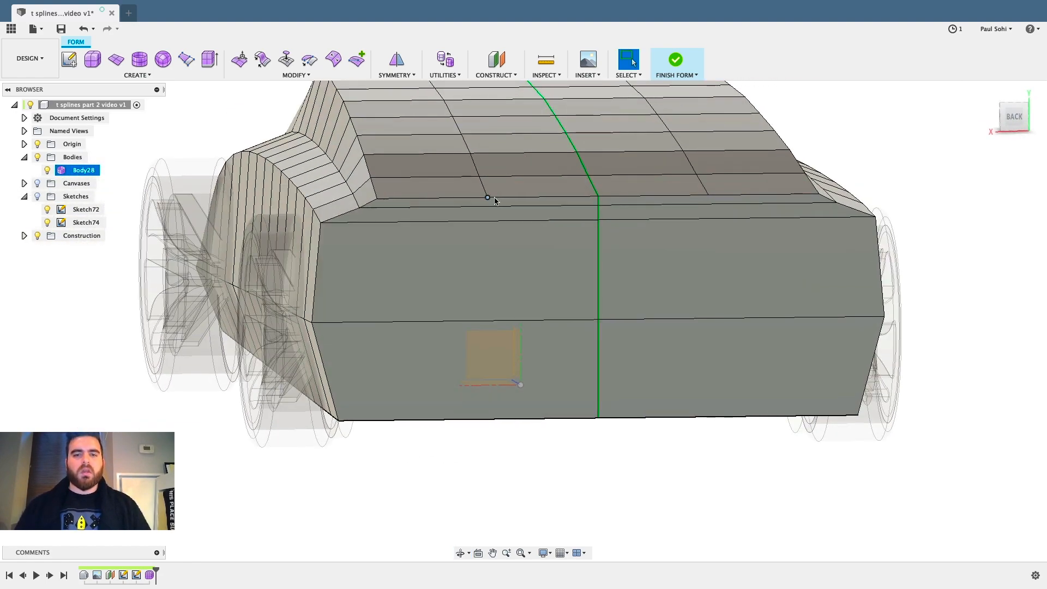
shift+middle_drag(587, 290, 581, 285)
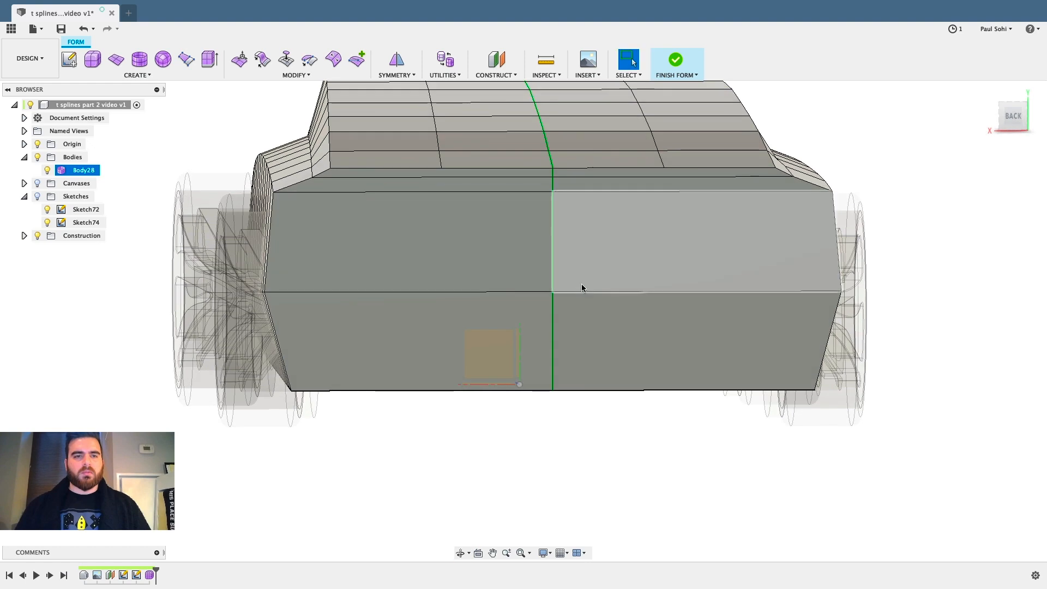
click(356, 59)
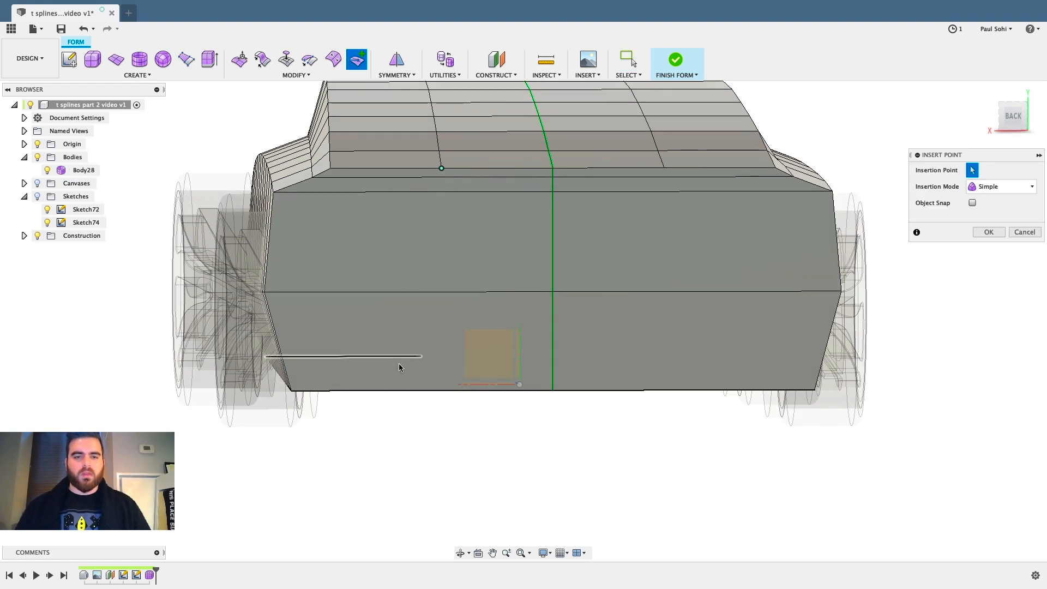
click(402, 390)
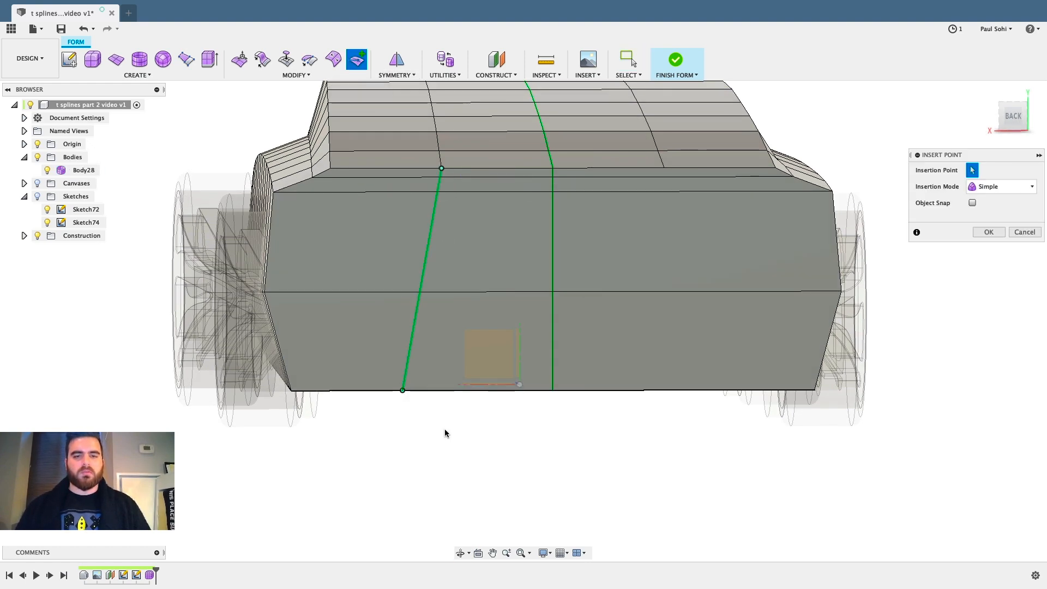
click(989, 233)
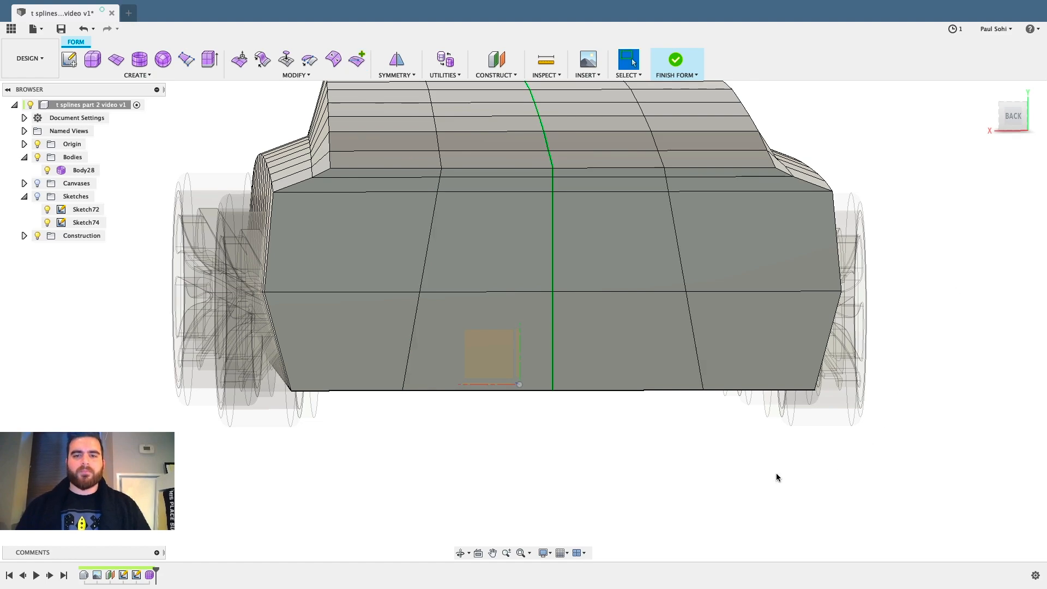
Use Edit Form to move the symmetry-line edges along the front end, hood and windshield 8 mm forward.
shift+middle_drag(776, 473, 832, 458)
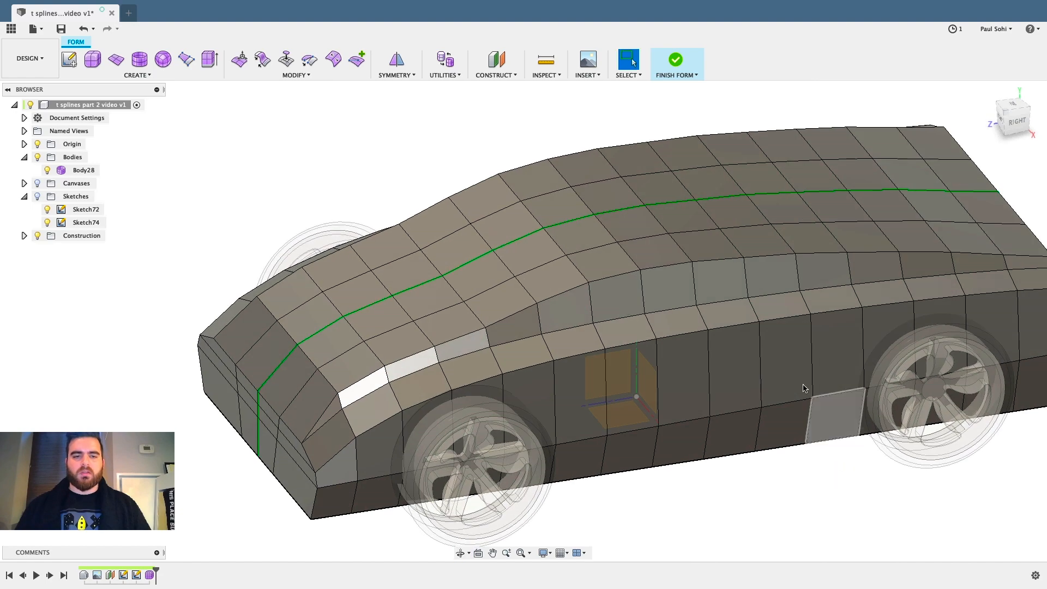
shift+middle_drag(792, 327, 649, 344)
click(1013, 119)
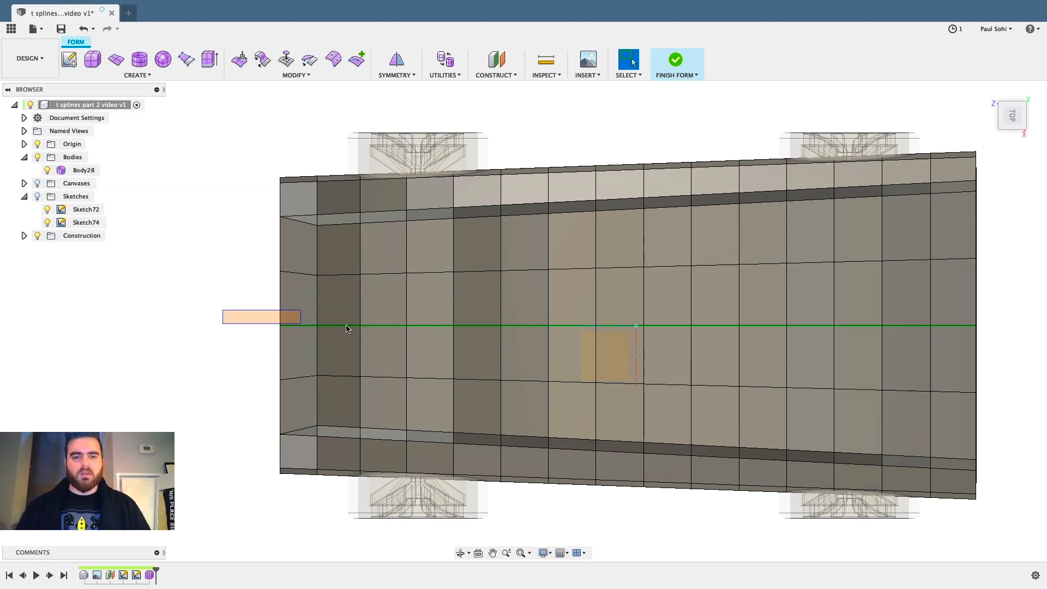
drag(595, 340, 605, 339)
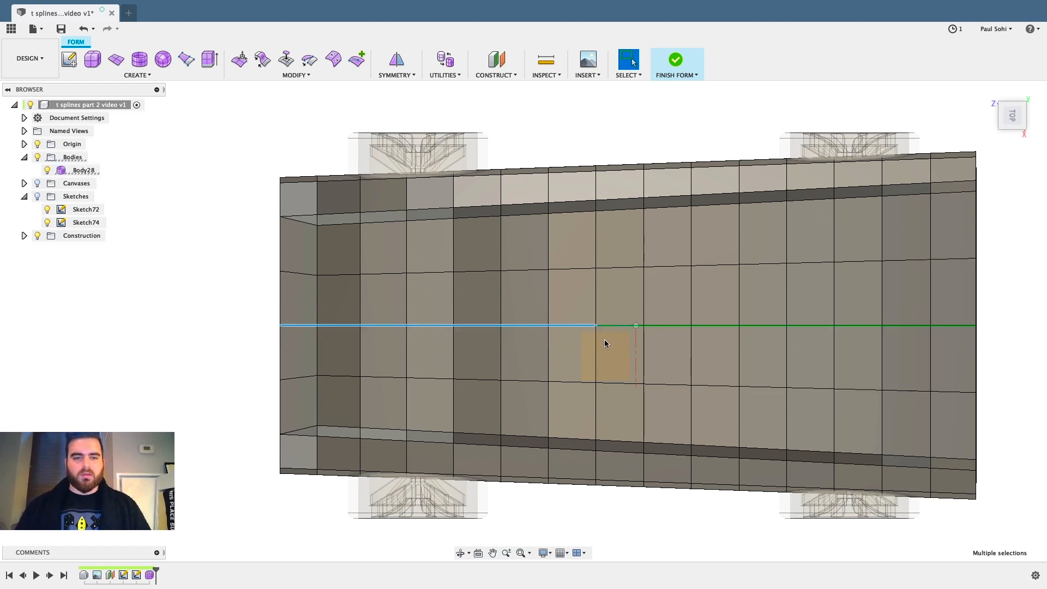
click(240, 59)
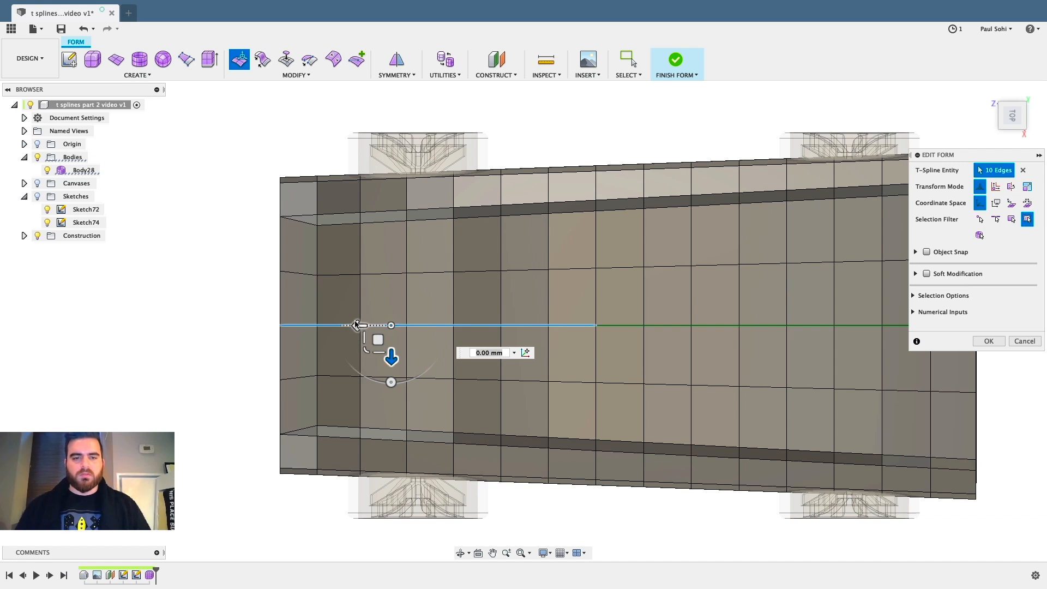
drag(356, 326, 310, 326)
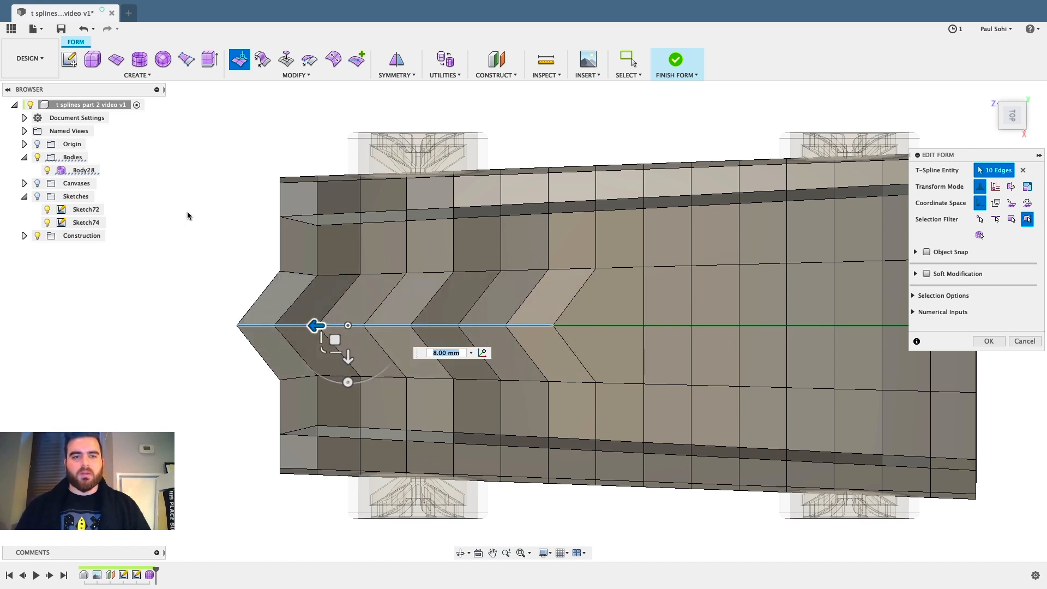
Move the front edge line midway between the symmetry line and the side 3 mm forward.
click(242, 286)
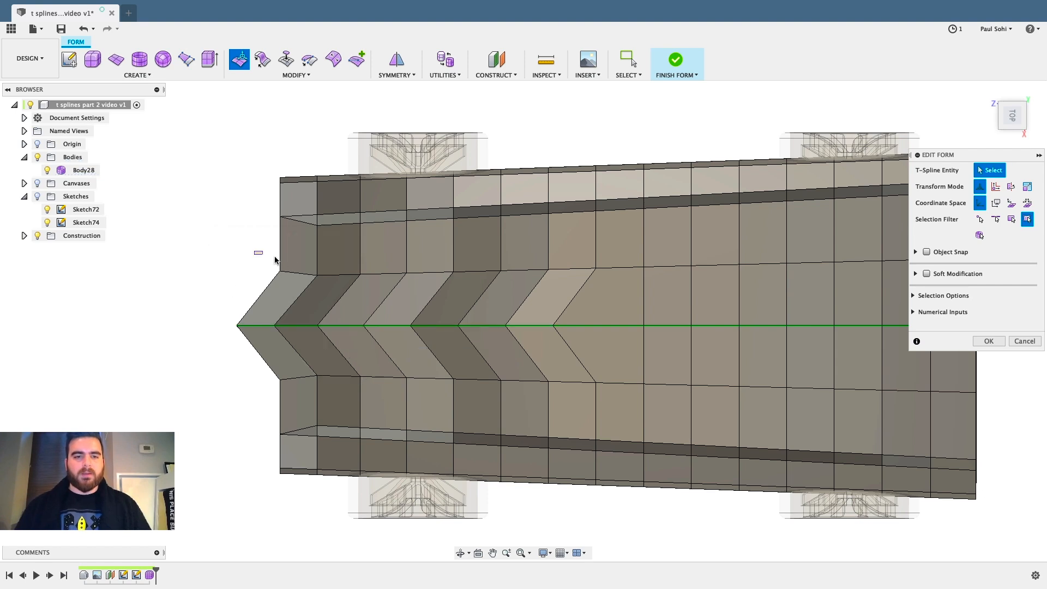
drag(276, 260, 614, 290)
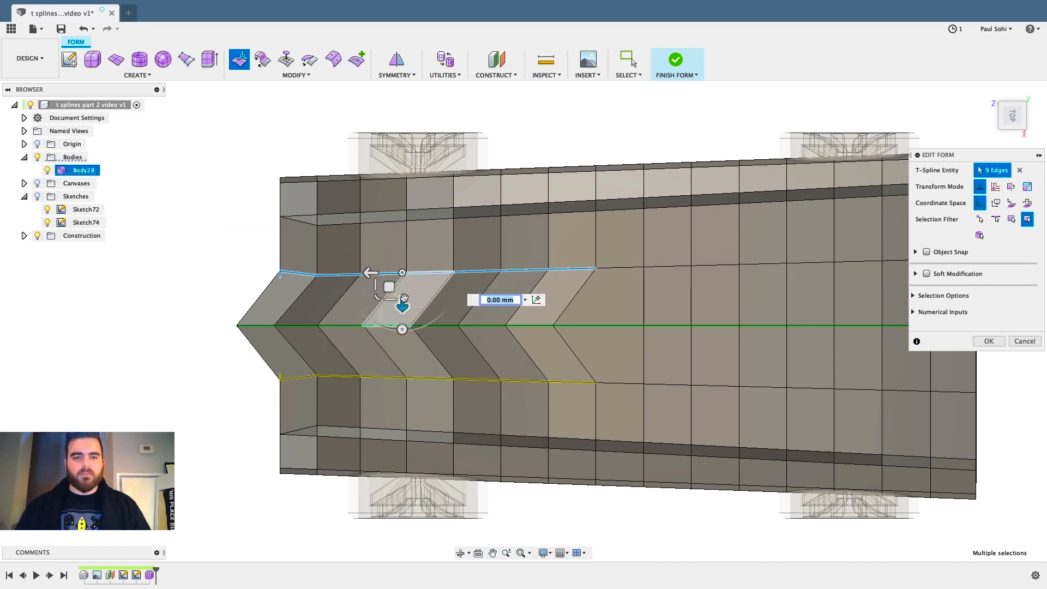
drag(367, 274, 353, 275)
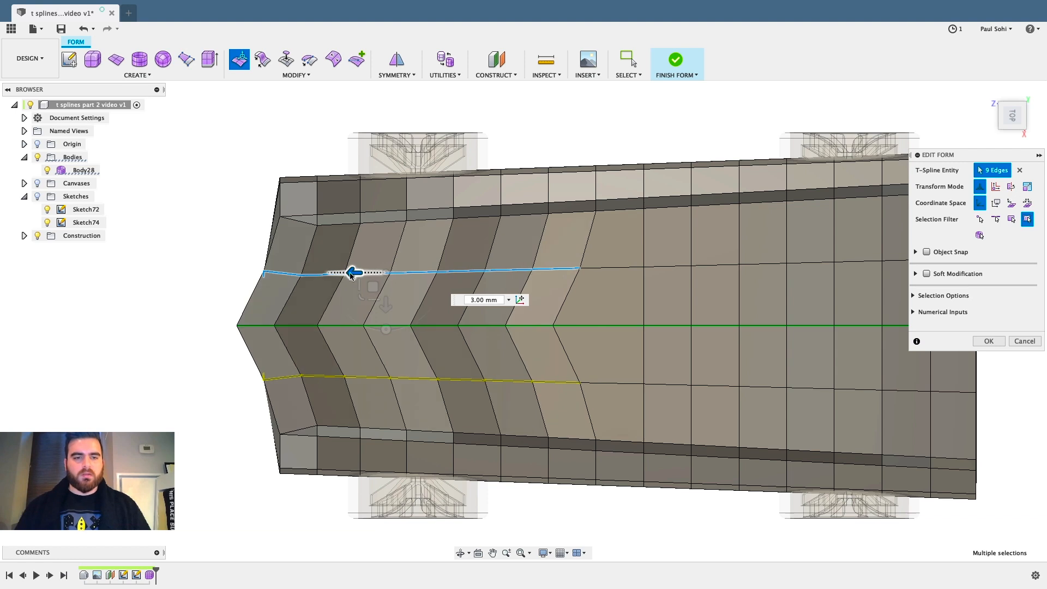
drag(352, 274, 352, 273)
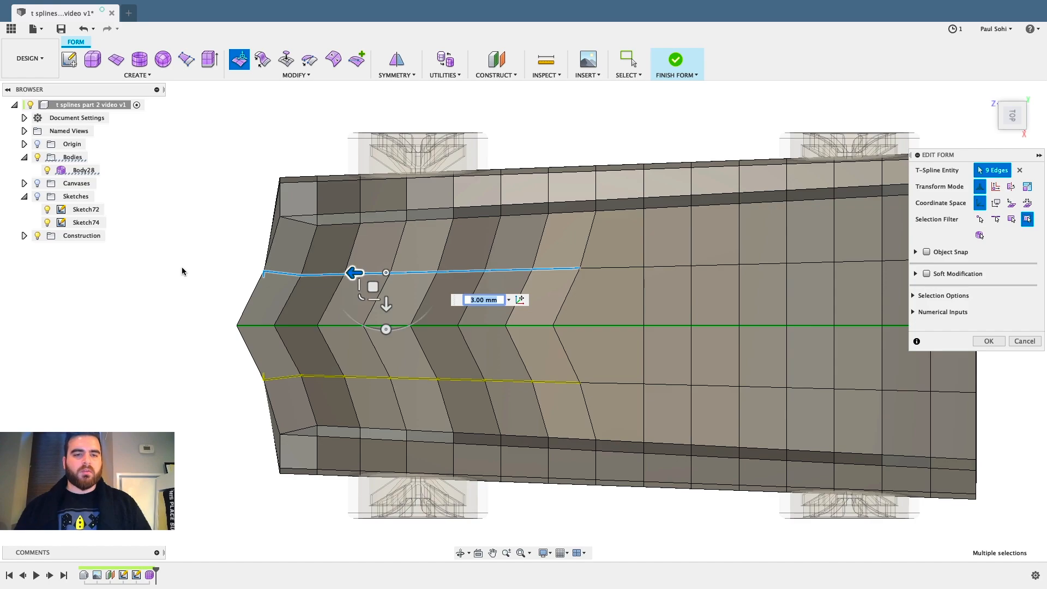
click(182, 271)
Move the three connected edges at the front corner, from the hood's end down to the bottom border, 2 mm rearward.
shift+middle_drag(182, 271, 251, 351)
scroll(496, 466, up, 3)
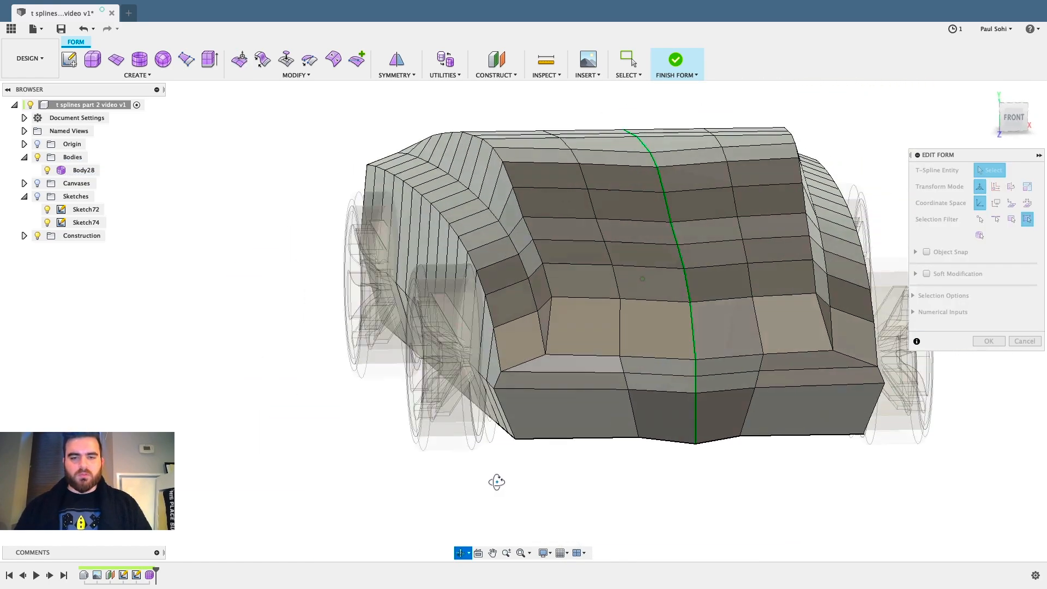
shift+middle_drag(496, 481, 428, 484)
scroll(466, 387, up, 3)
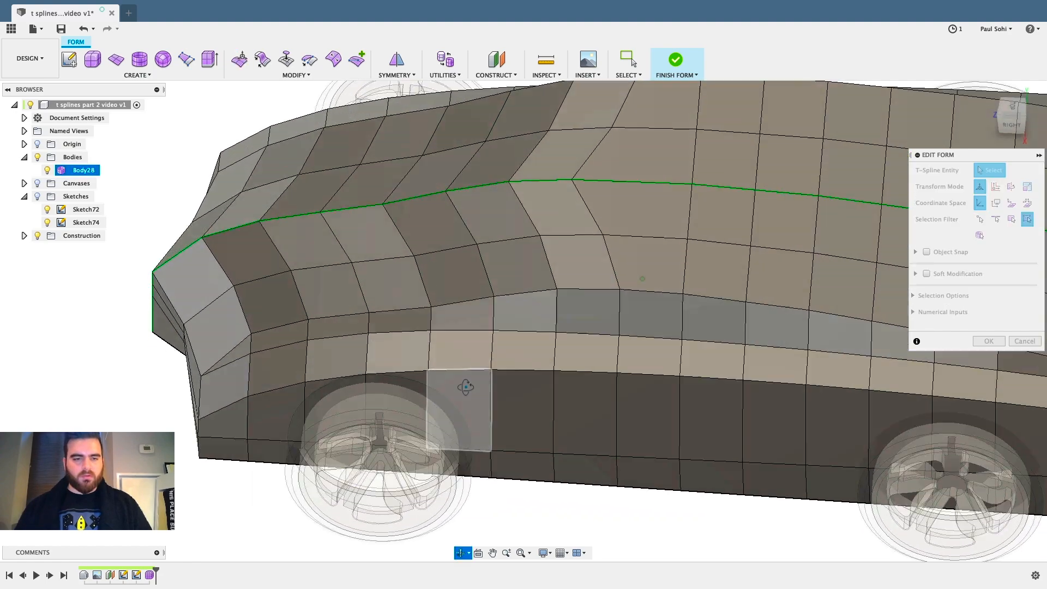
shift+middle_drag(466, 387, 522, 400)
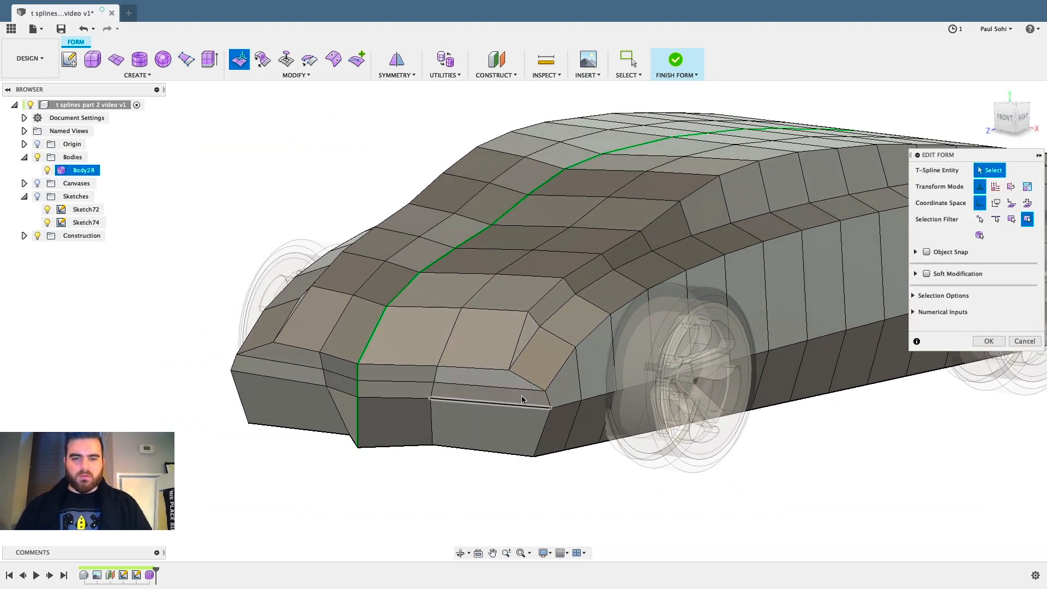
double_click(524, 380)
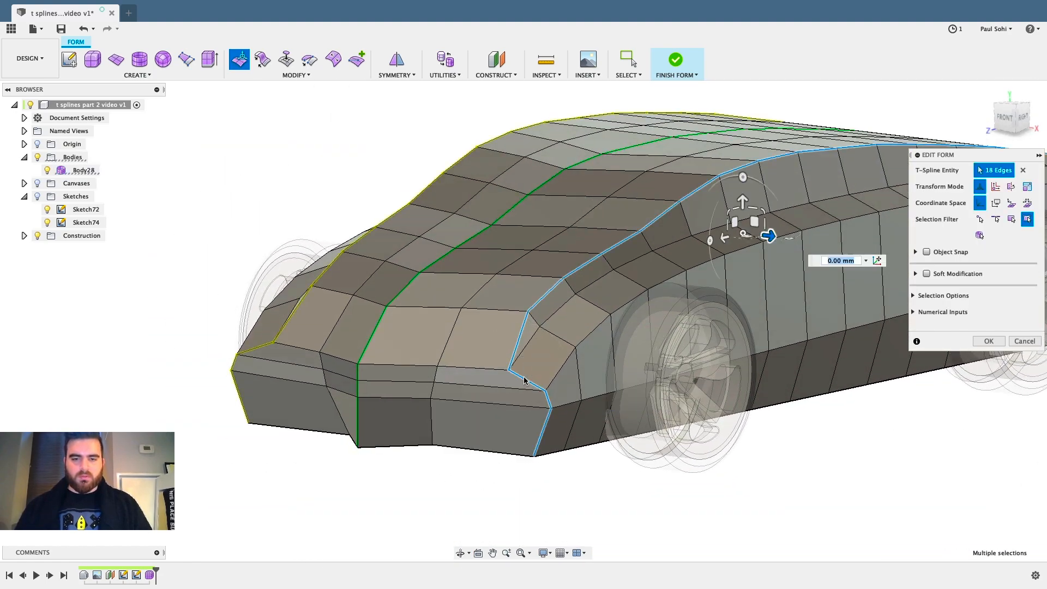
click(503, 460)
click(542, 428)
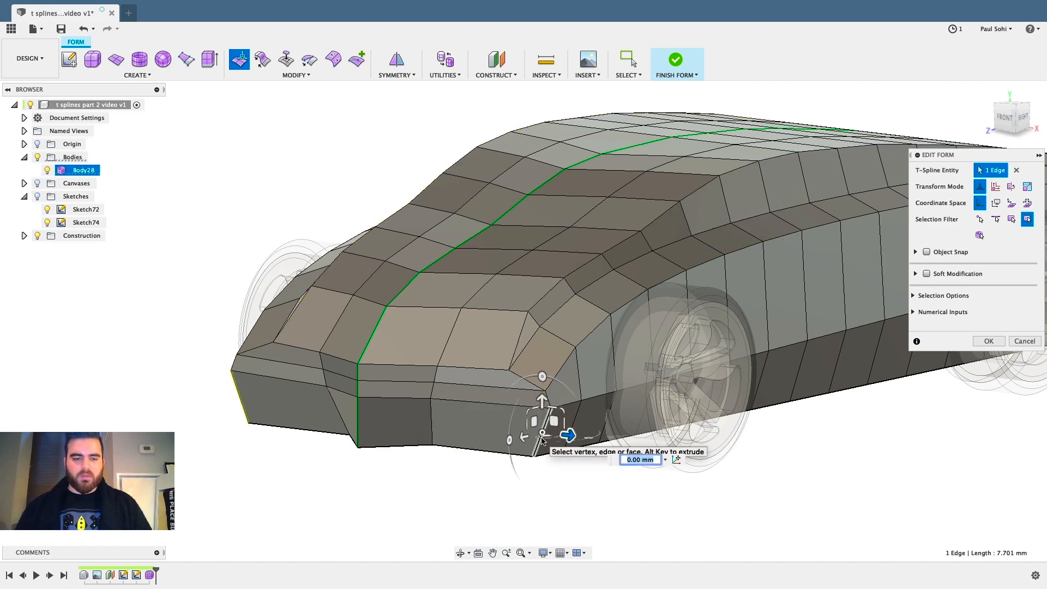
shift+click(528, 381)
shift+click(548, 398)
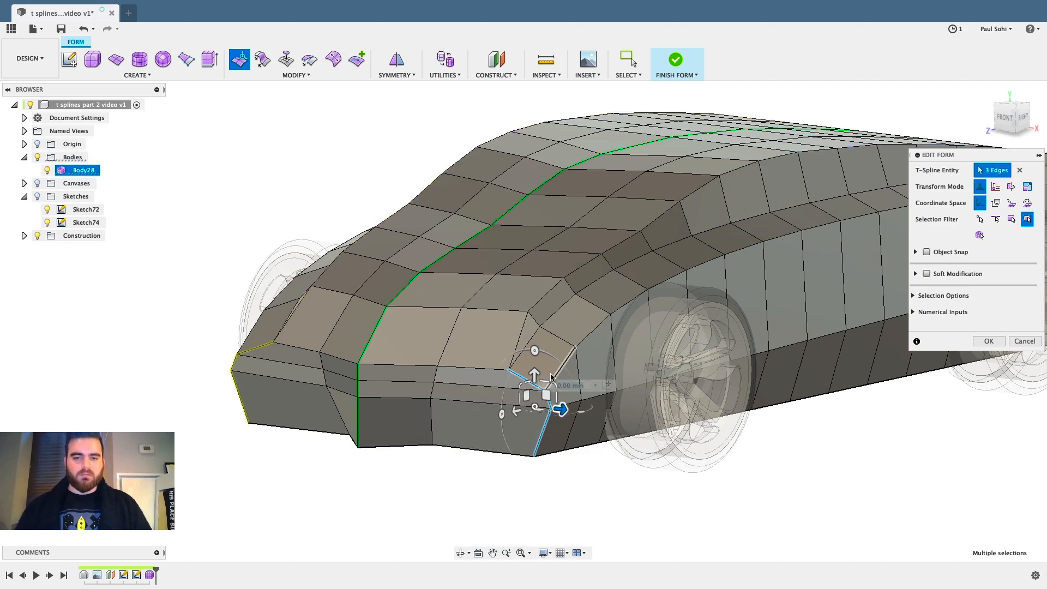
shift+middle_drag(610, 383, 512, 416)
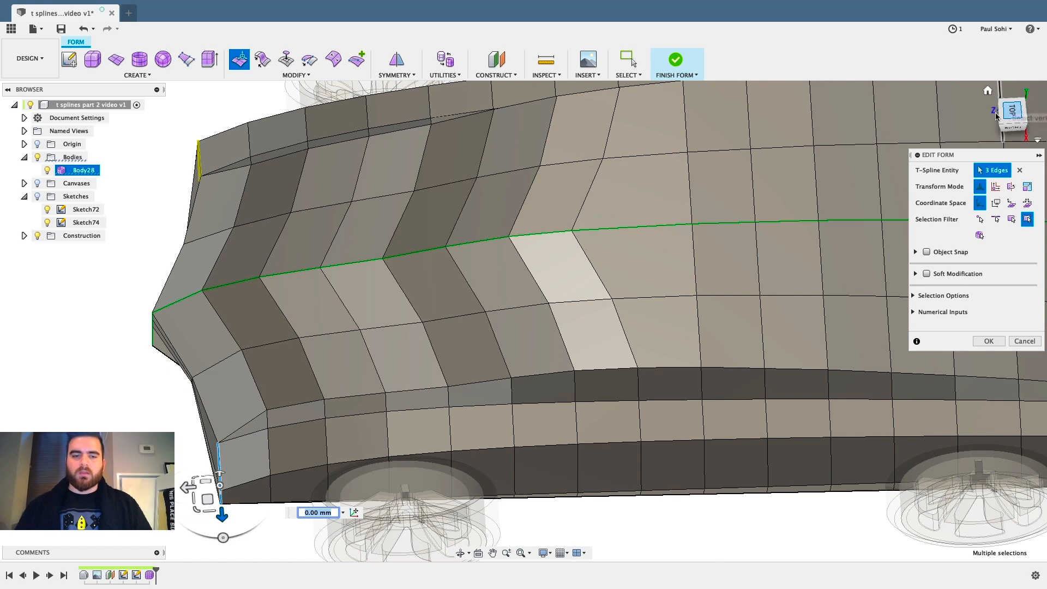
click(996, 116)
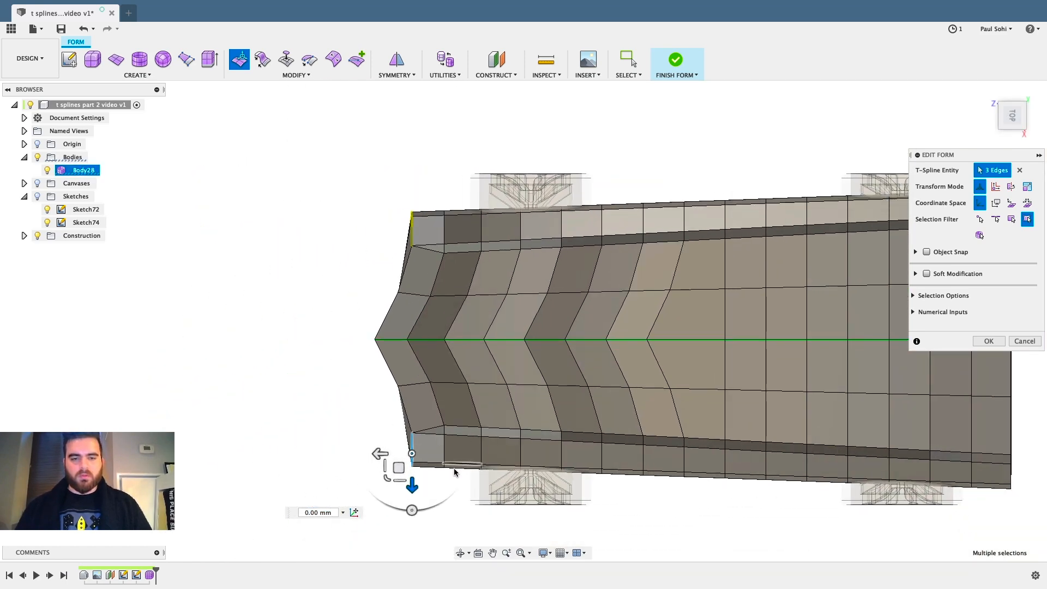
scroll(386, 510, up, 3)
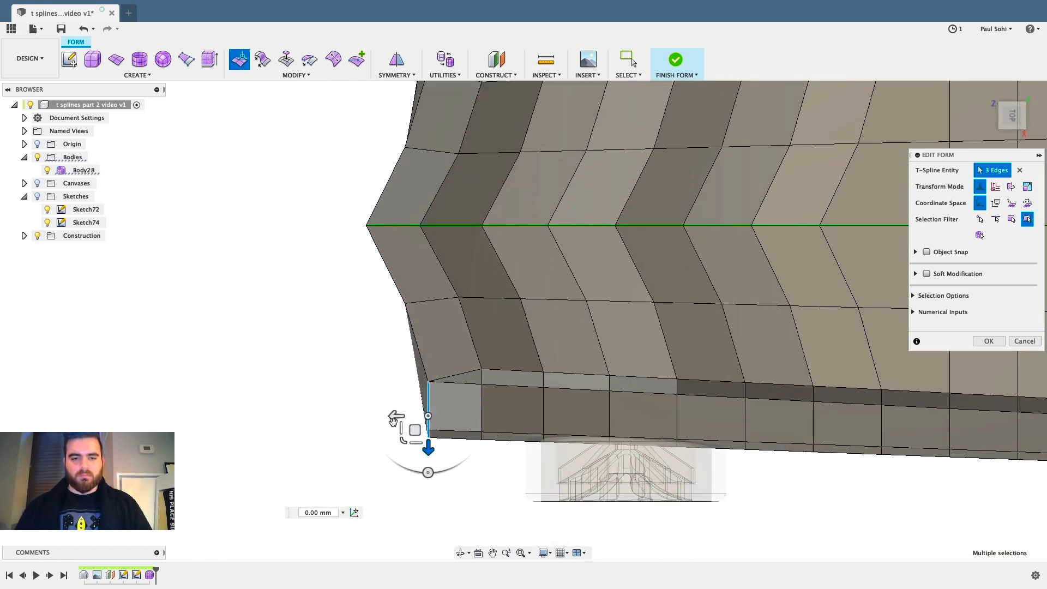
drag(393, 417, 410, 418)
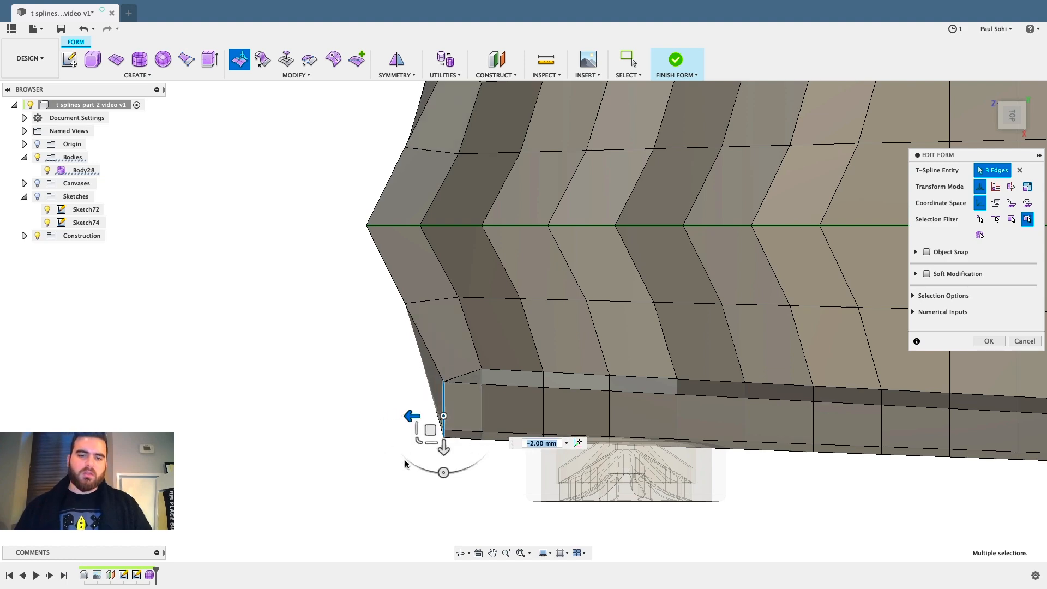
click(399, 485)
Move the short vertical edge at the front corner slightly rearward to refine the nose's taper.
shift+middle_drag(398, 485, 449, 440)
scroll(446, 438, up, 3)
click(446, 434)
scroll(459, 405, up, 2)
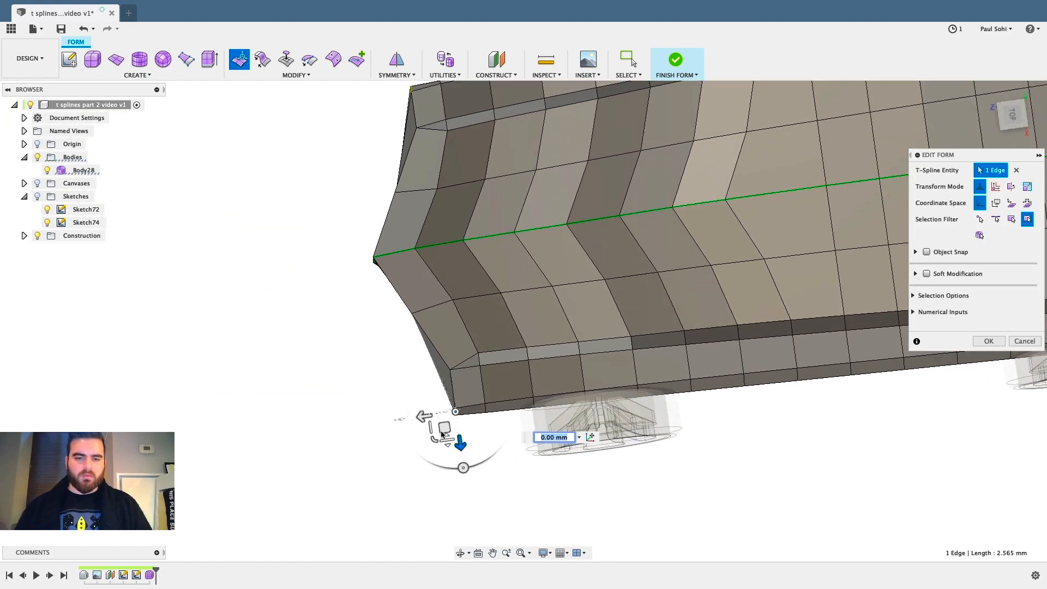
drag(424, 416, 435, 419)
shift+middle_drag(380, 403, 393, 382)
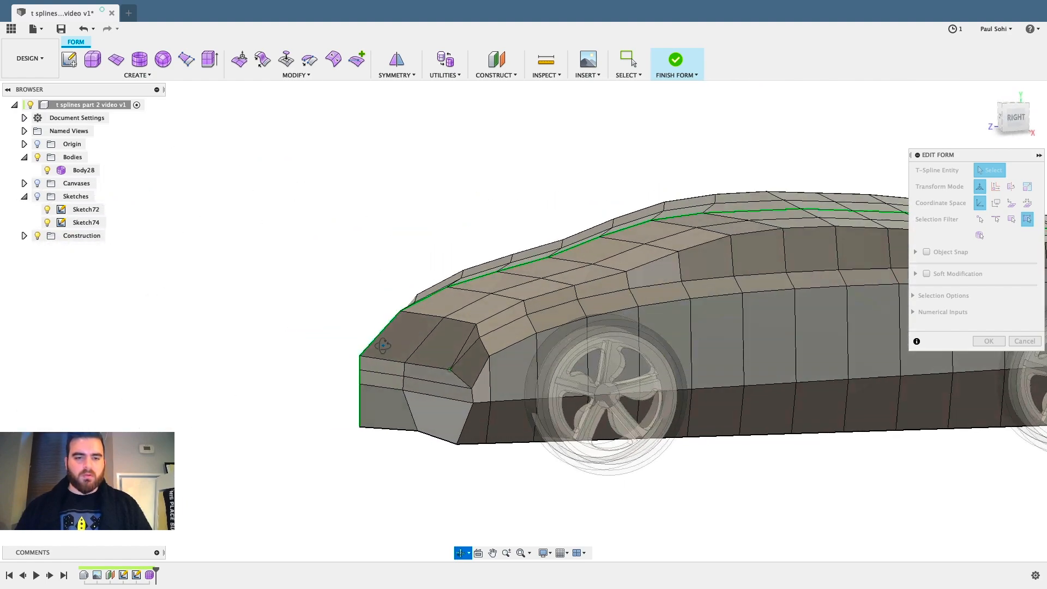
Try moving the two horizontal edges above the lower front panels 2 mm rearward, and undo the move.
scroll(382, 399, up, 5)
scroll(490, 306, down, 2)
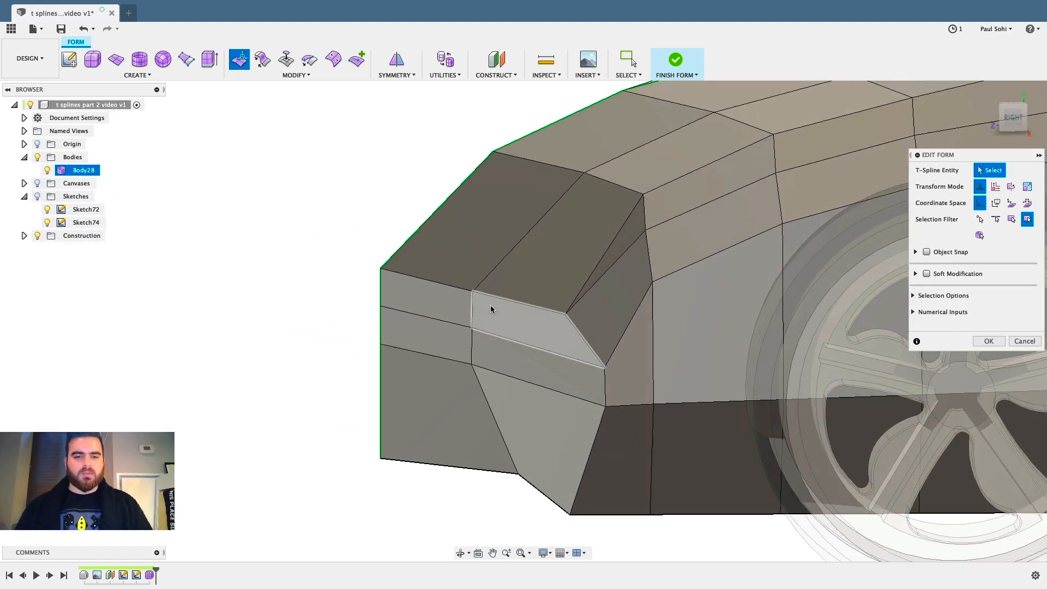
click(526, 370)
shift+middle_drag(337, 349, 436, 344)
shift+click(414, 343)
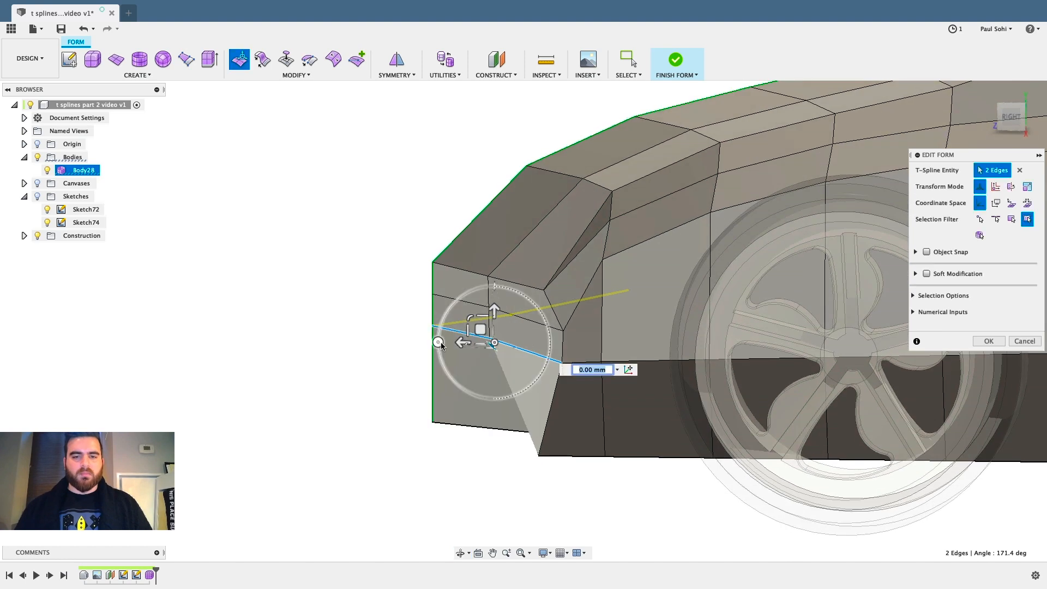
drag(460, 346, 492, 350)
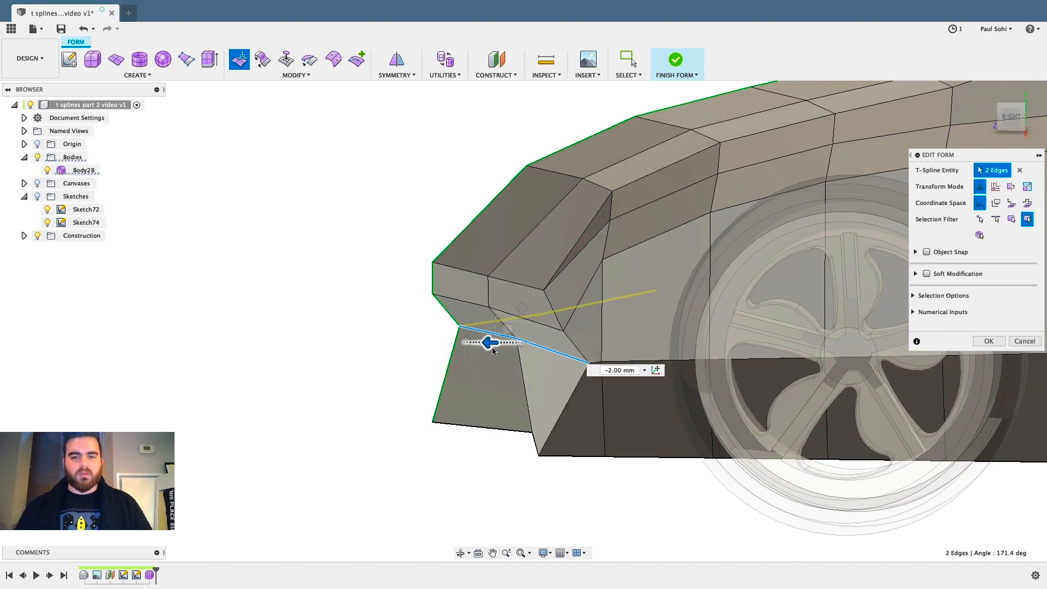
click(345, 317)
scroll(322, 269, down, 2)
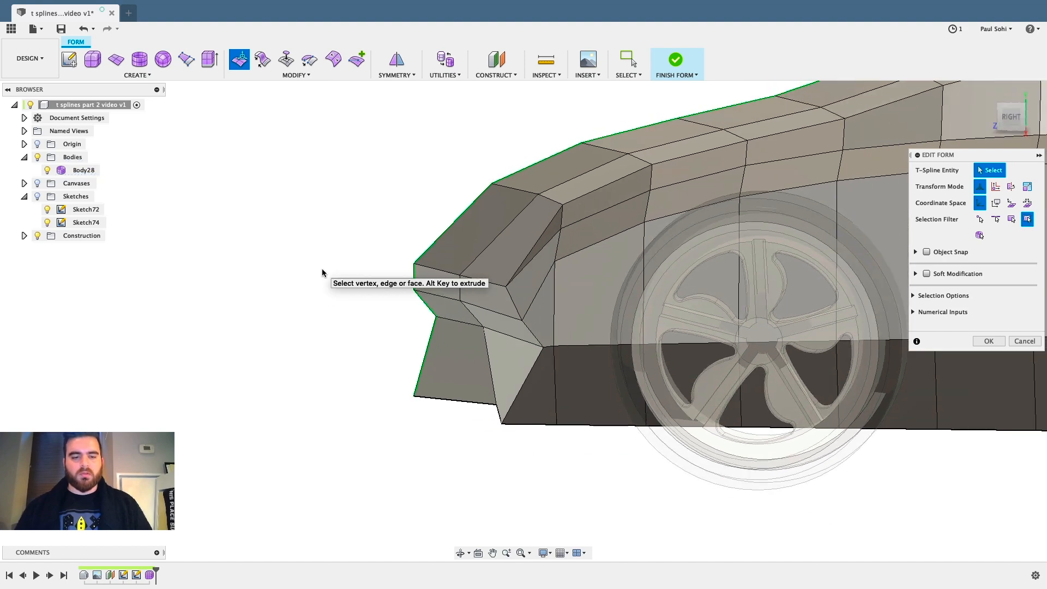
key(ctrl+z)
click(257, 299)
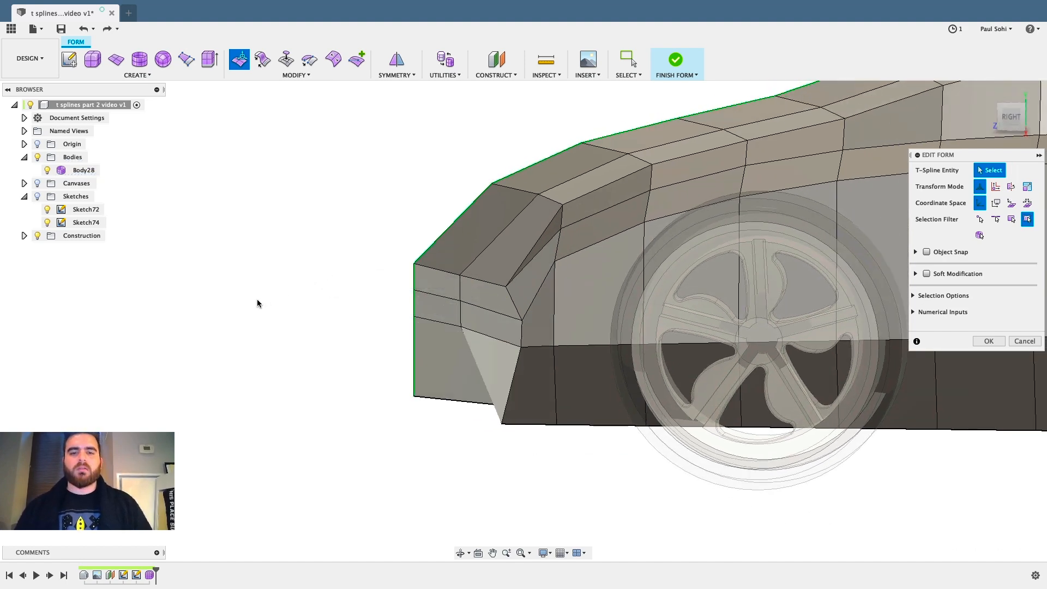
Move the nine edges along the rear part of the symmetry line 6 mm rearward to point the tail.
scroll(257, 299, down, 5)
shift+middle_drag(523, 284, 539, 365)
scroll(760, 317, up, 2)
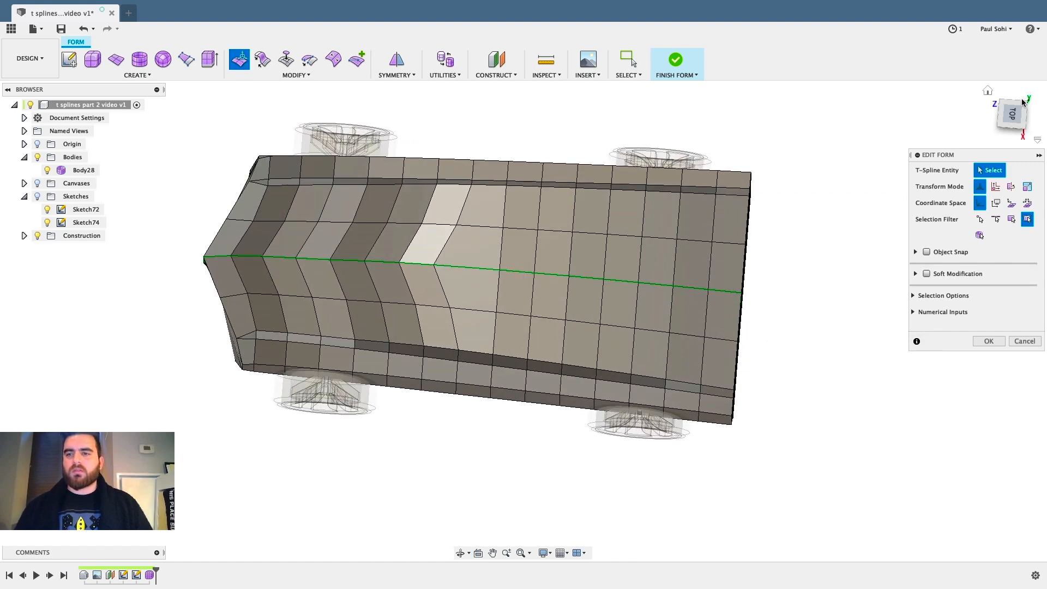
click(1012, 115)
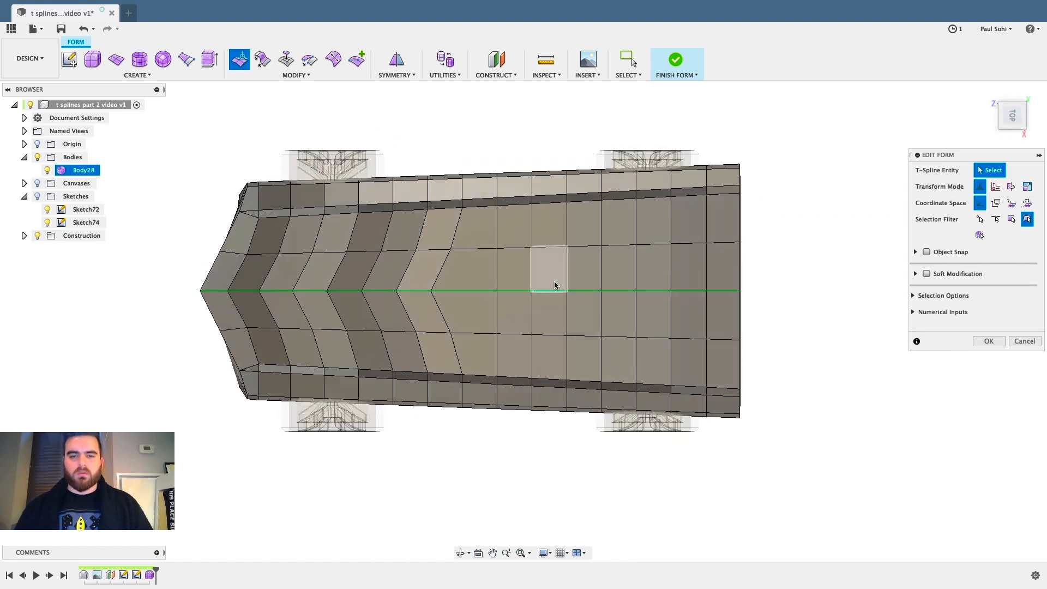
drag(822, 306, 822, 306)
scroll(752, 290, up, 3)
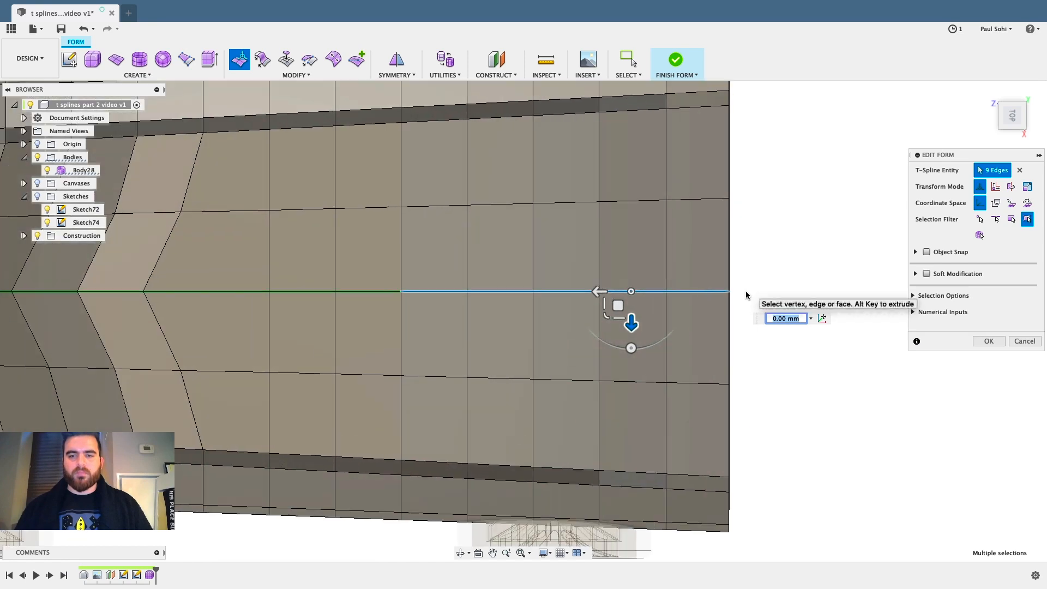
drag(596, 293, 645, 293)
scroll(631, 234, down, 5)
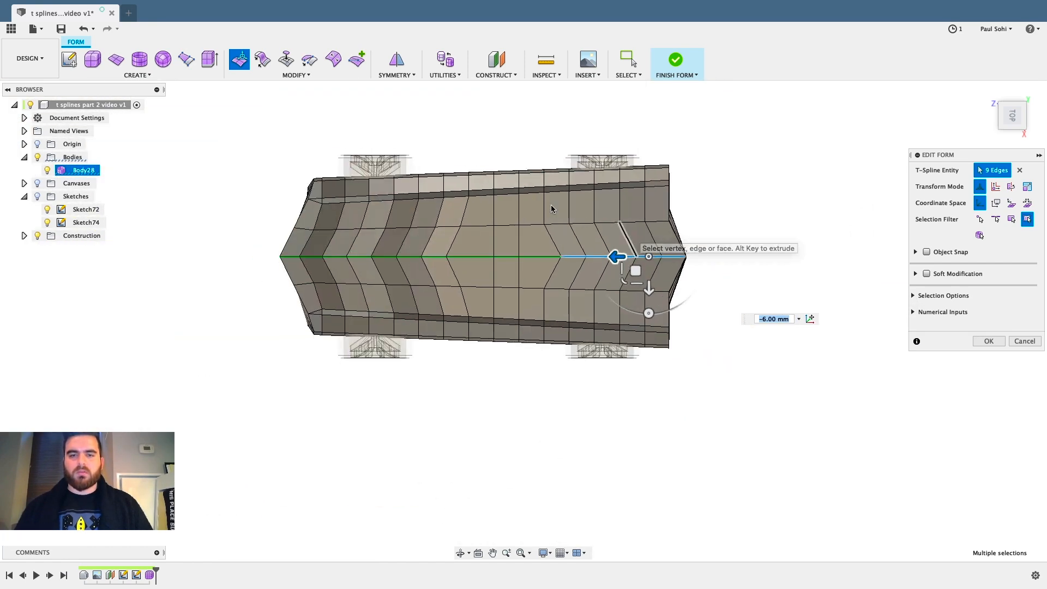
Move the nine rear edges of the lengthwise line midway between the symmetry line and the side 2 mm rearward.
scroll(595, 229, up, 3)
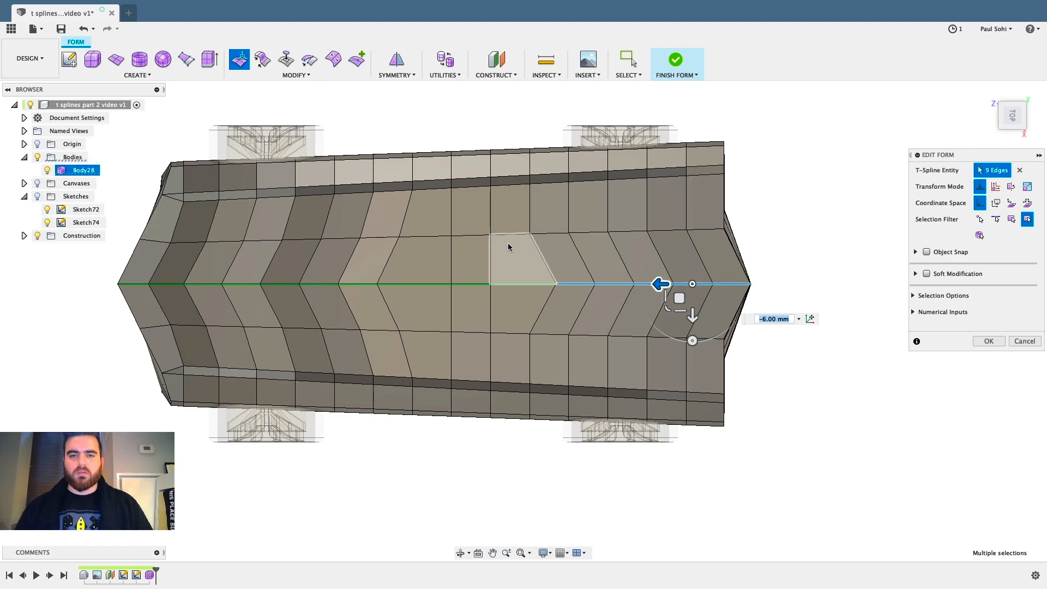
drag(508, 243, 764, 204)
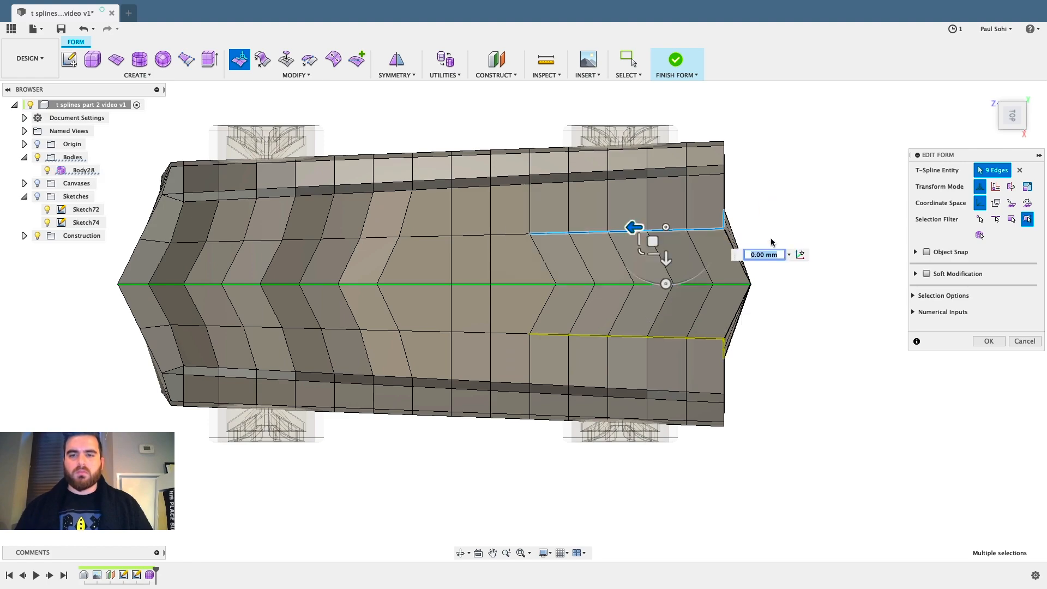
shift+middle_drag(764, 207, 686, 205)
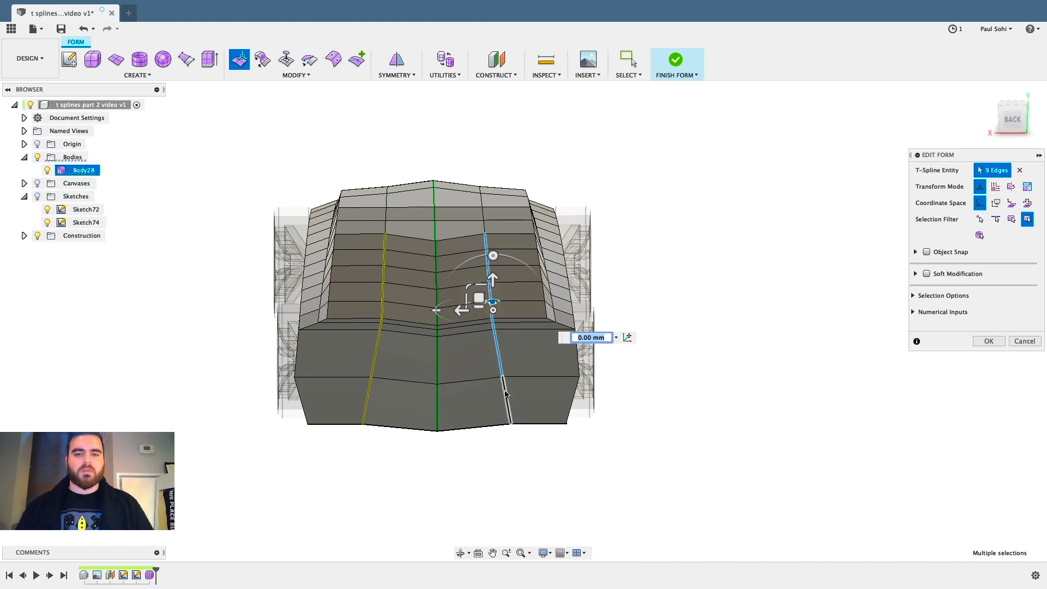
shift+middle_drag(503, 444, 568, 431)
scroll(777, 308, up, 5)
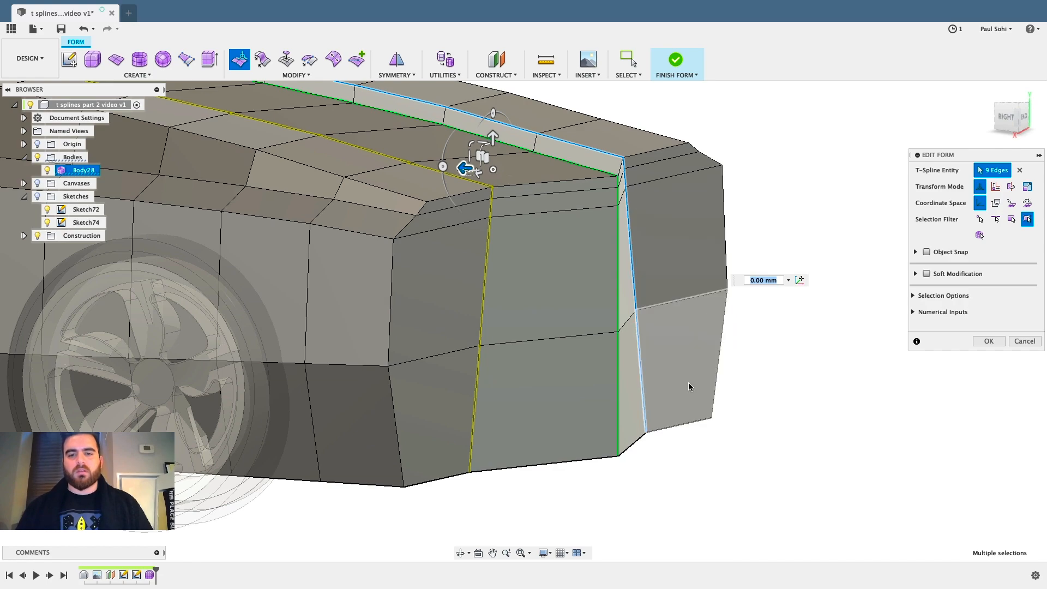
scroll(682, 386, up, 2)
shift+middle_drag(611, 315, 622, 284)
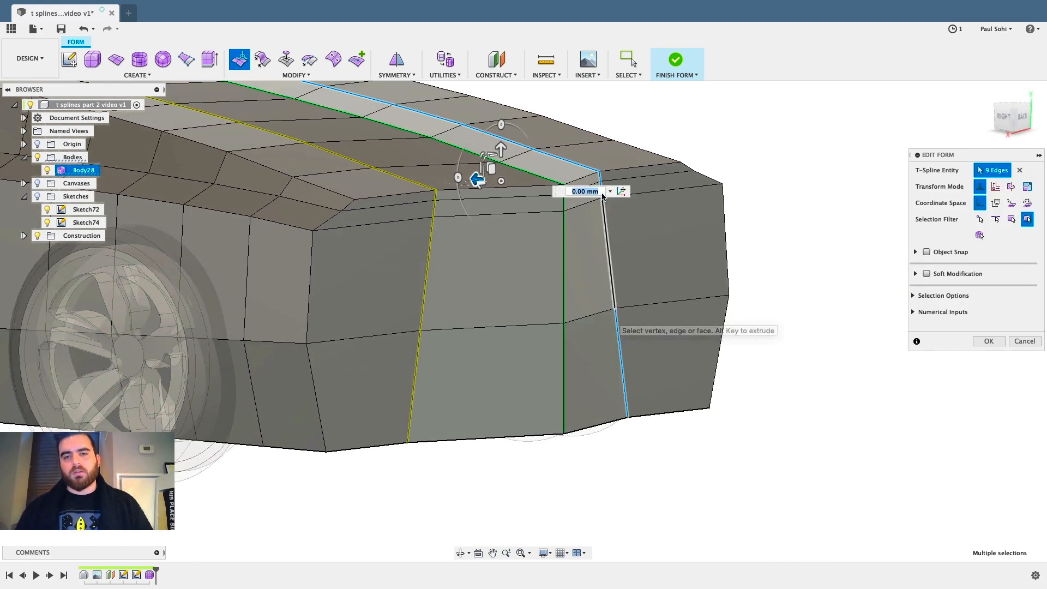
scroll(618, 242, down, 3)
shift+middle_drag(617, 241, 592, 376)
click(1013, 113)
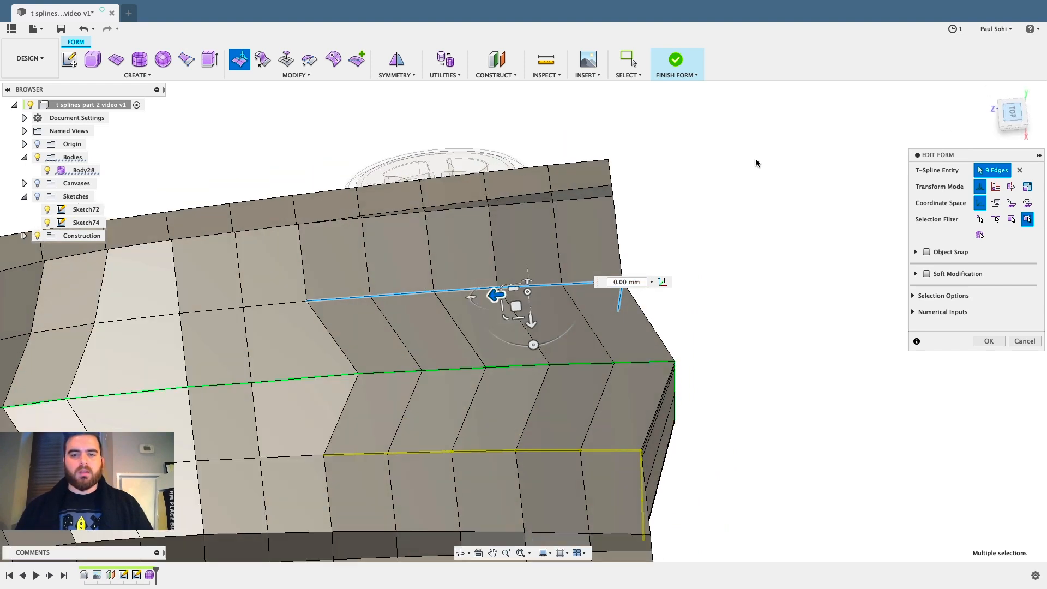
scroll(635, 295, up, 3)
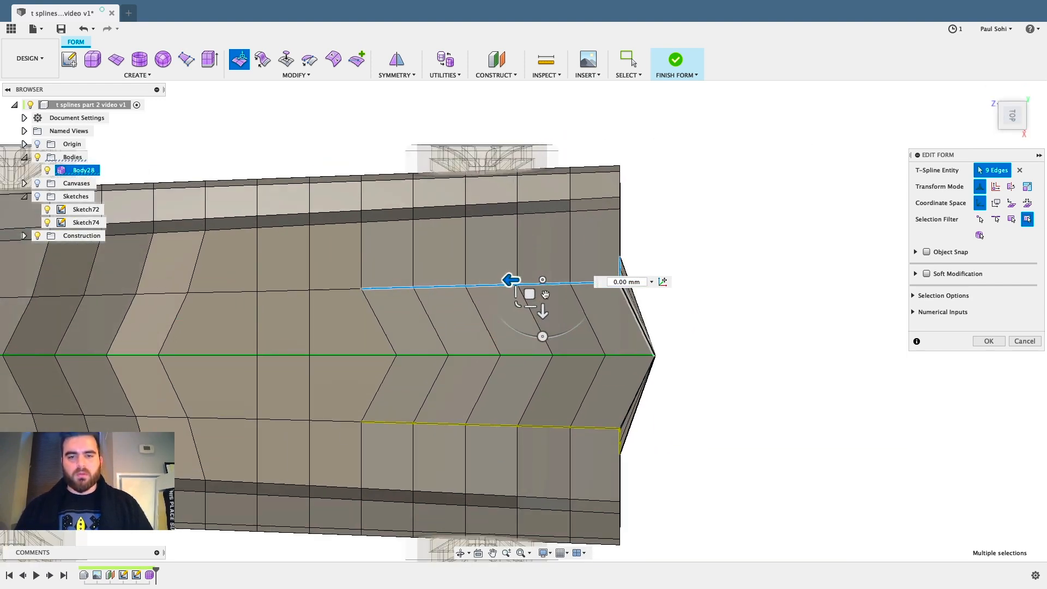
drag(512, 281, 524, 281)
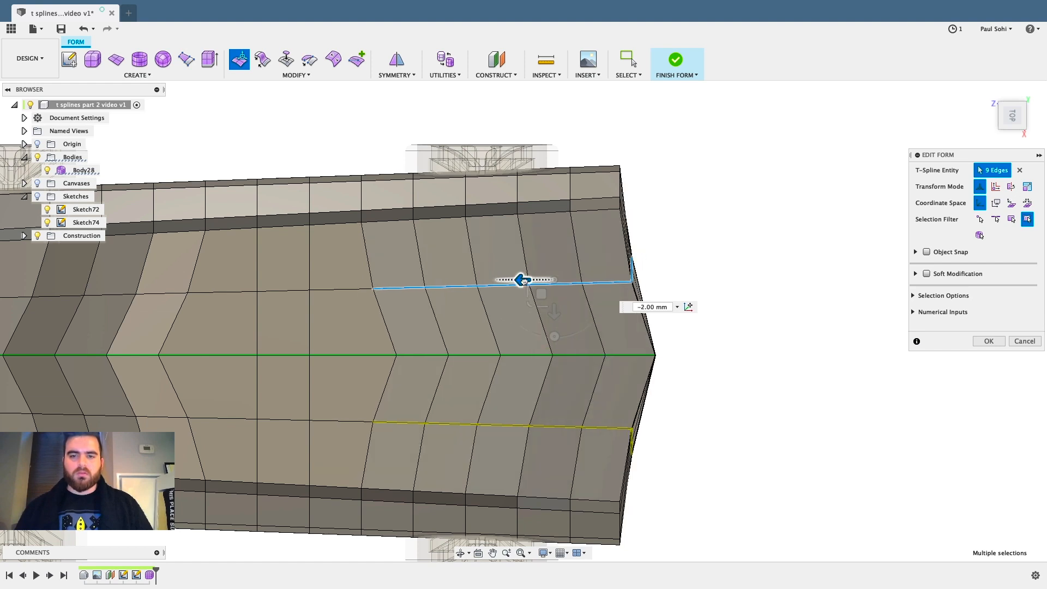
shift+middle_drag(764, 219, 708, 228)
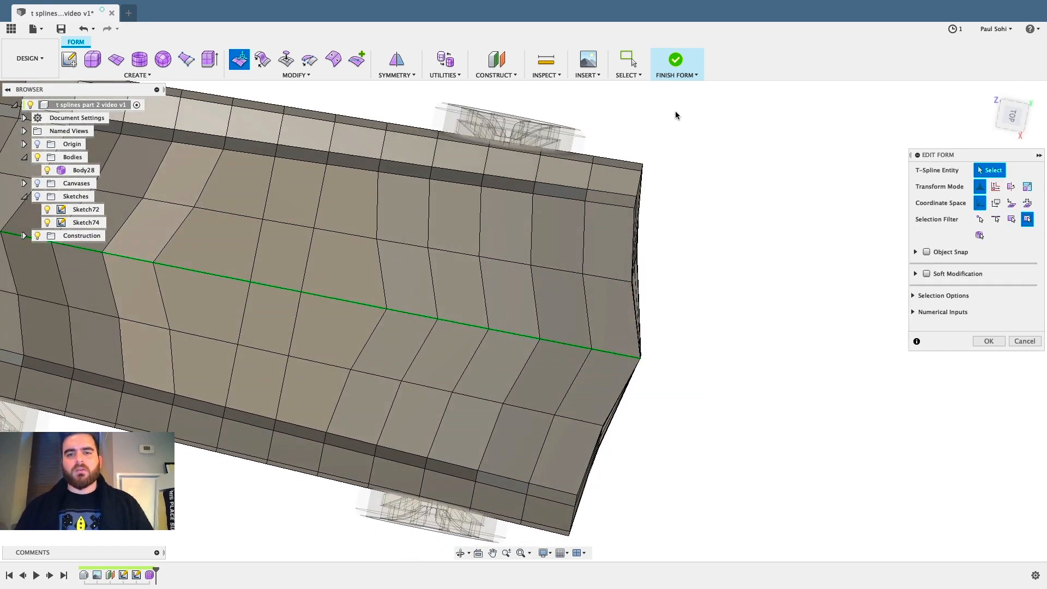
Move the three connected edges at the rear corner, from the shoulder down to the bottom border, 2 mm forward.
scroll(675, 111, down, 2)
click(1010, 115)
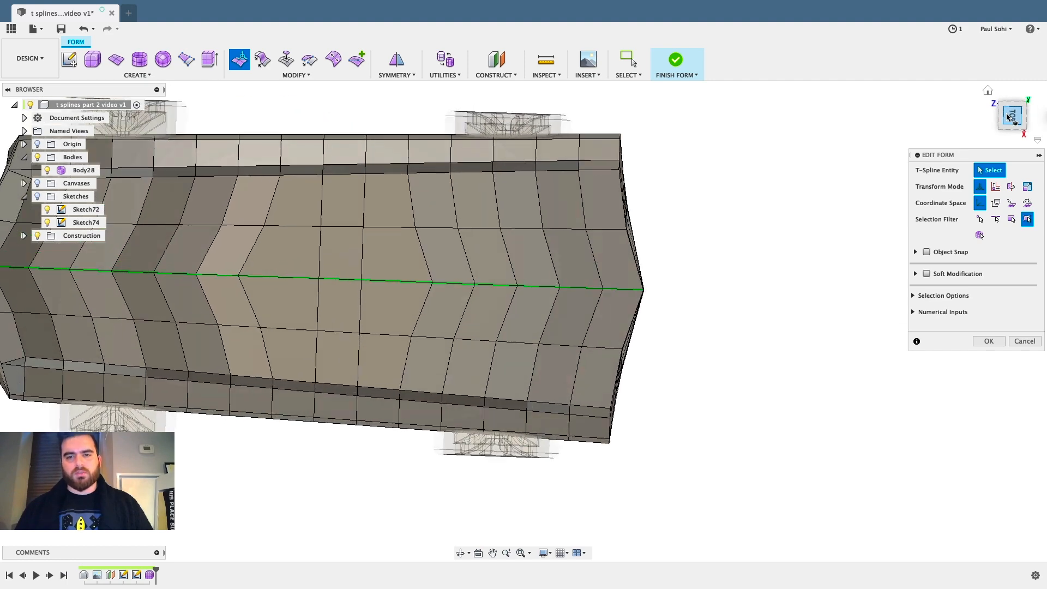
scroll(624, 456, up, 4)
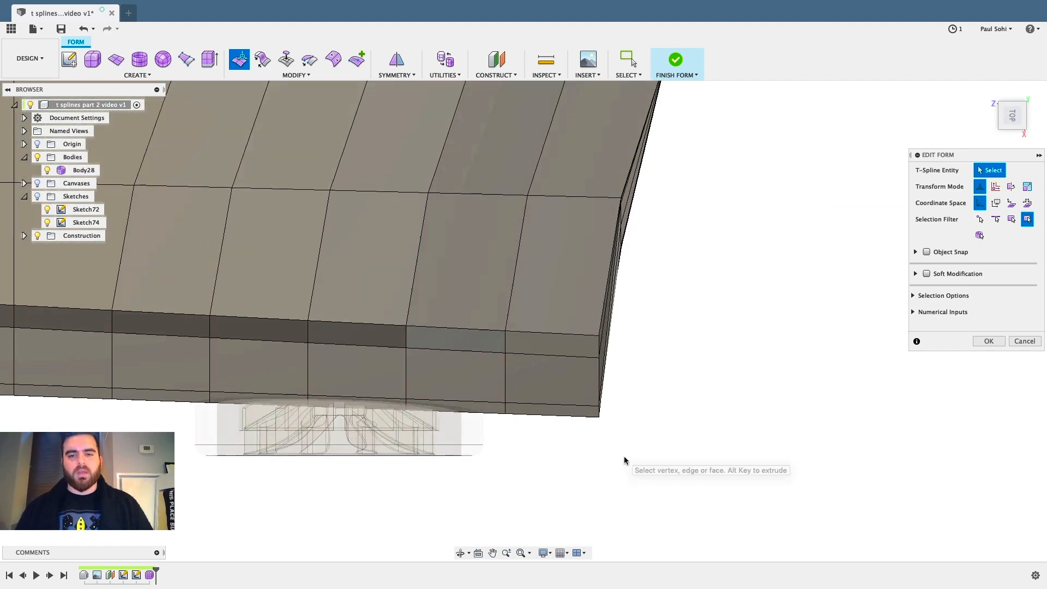
shift+middle_drag(625, 456, 586, 302)
scroll(585, 302, down, 1)
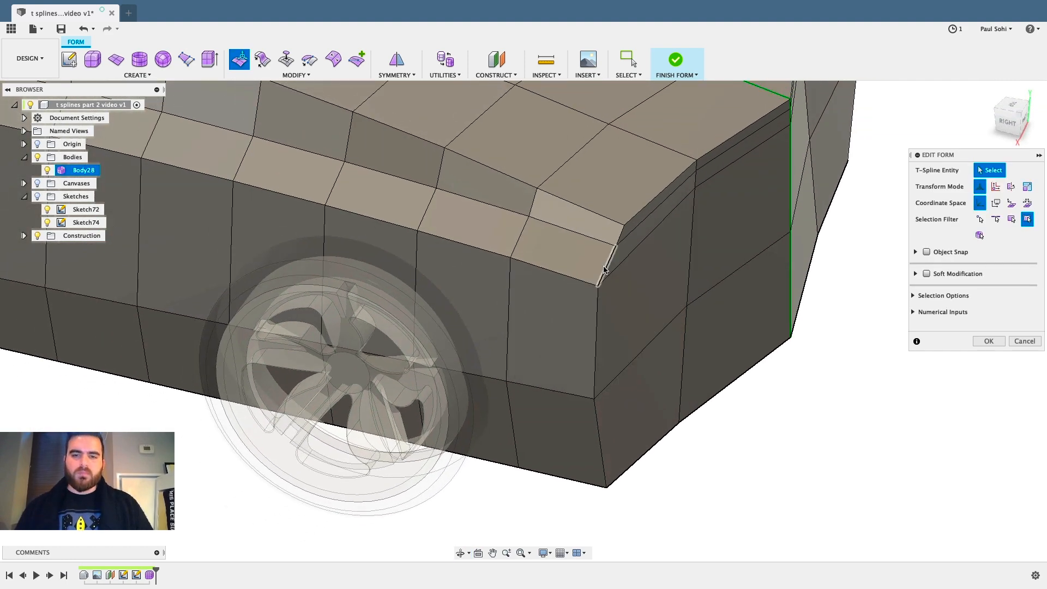
click(604, 267)
shift+click(595, 394)
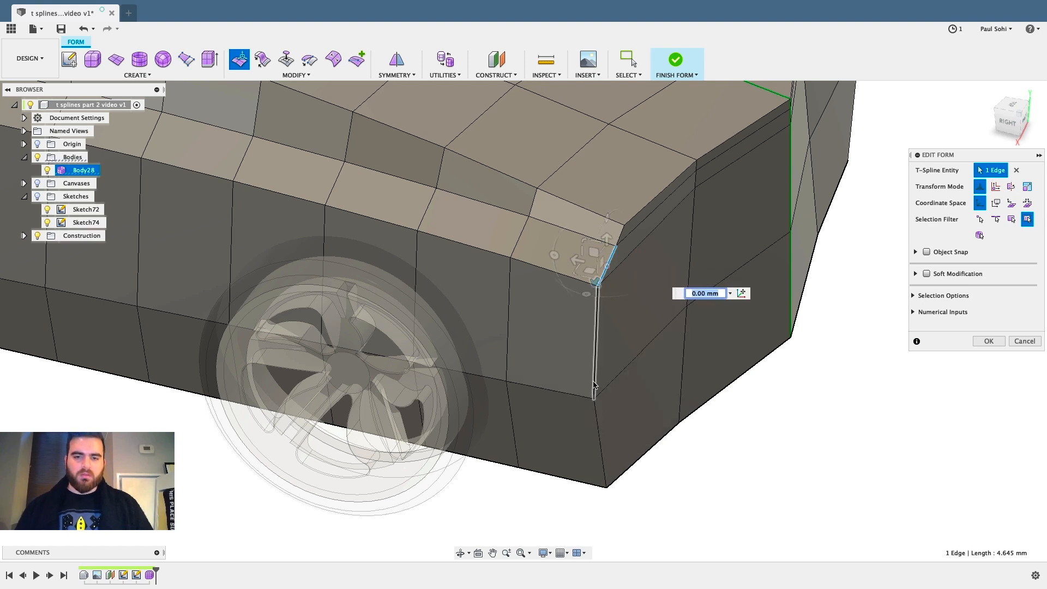
shift+click(595, 426)
scroll(573, 390, down, 2)
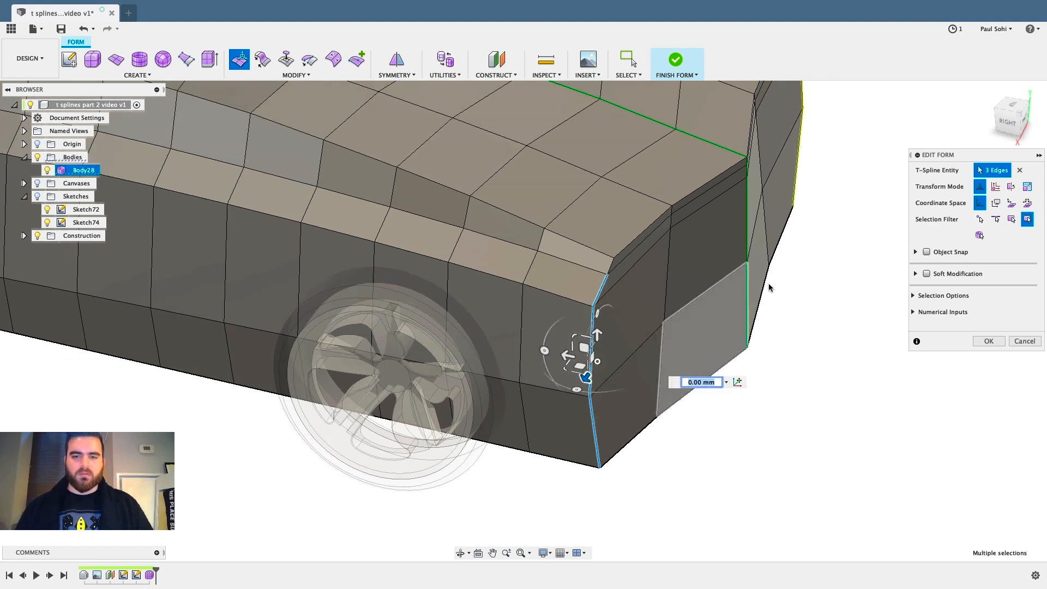
shift+middle_drag(521, 363, 545, 405)
drag(561, 343, 547, 344)
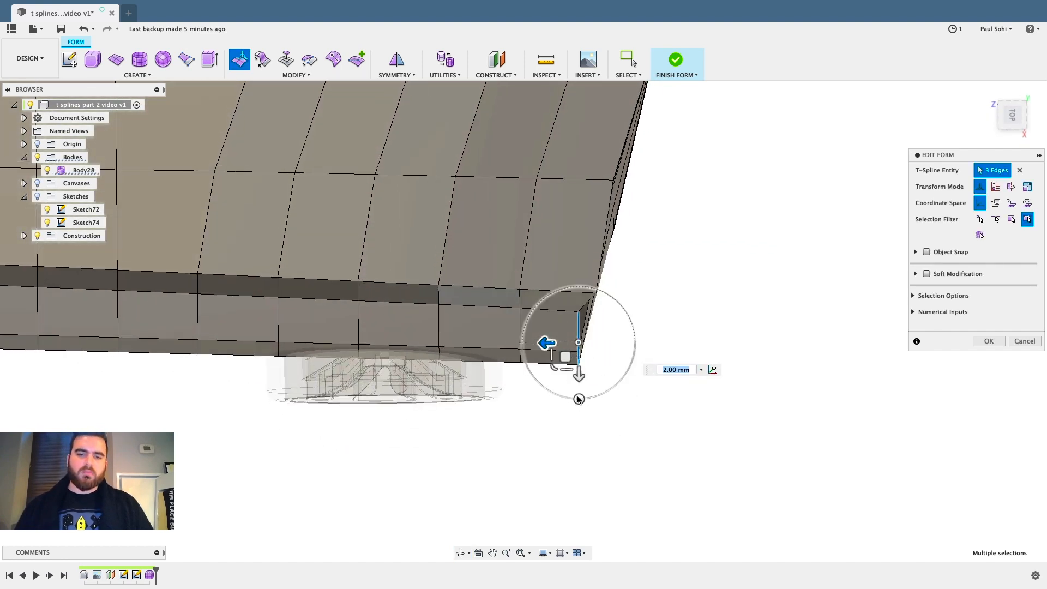
Rotate the three rear corner edges by -20 degrees in the top view to follow the tail's taper.
drag(580, 400, 579, 399)
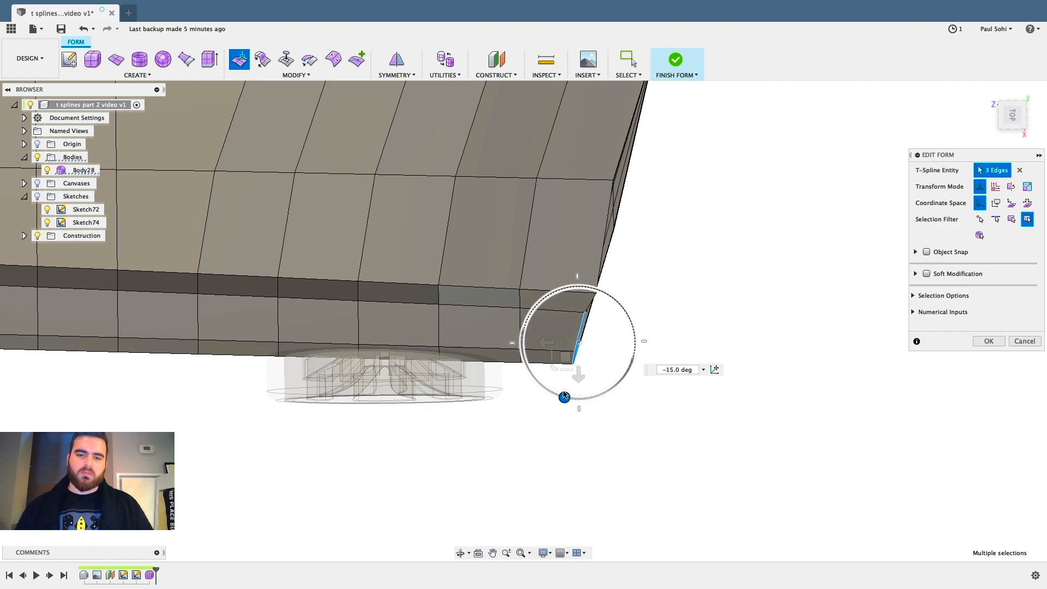
drag(560, 391, 560, 392)
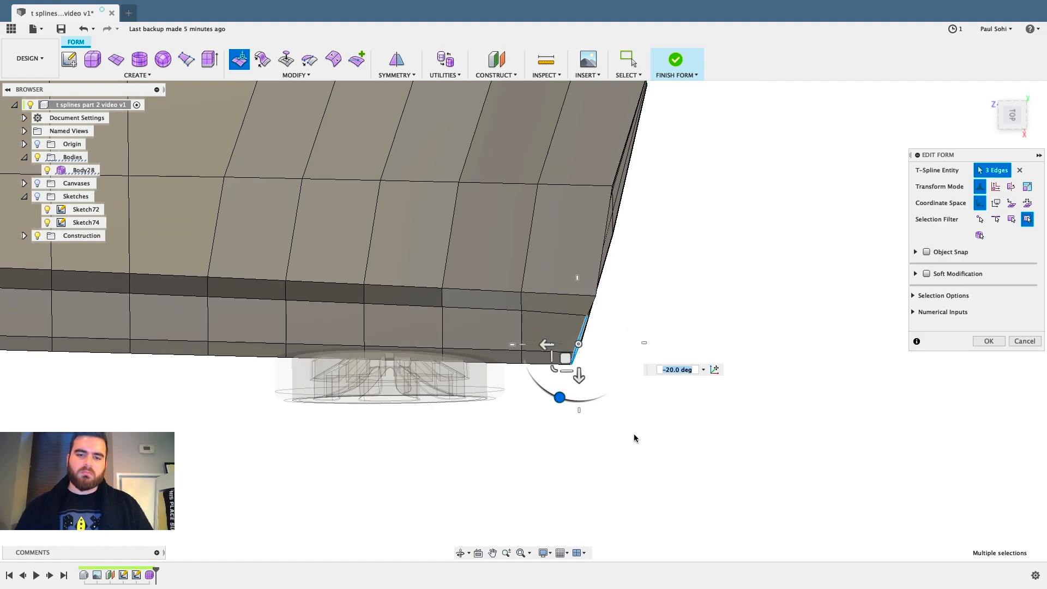
click(659, 420)
scroll(662, 417, down, 2)
shift+middle_drag(662, 417, 669, 341)
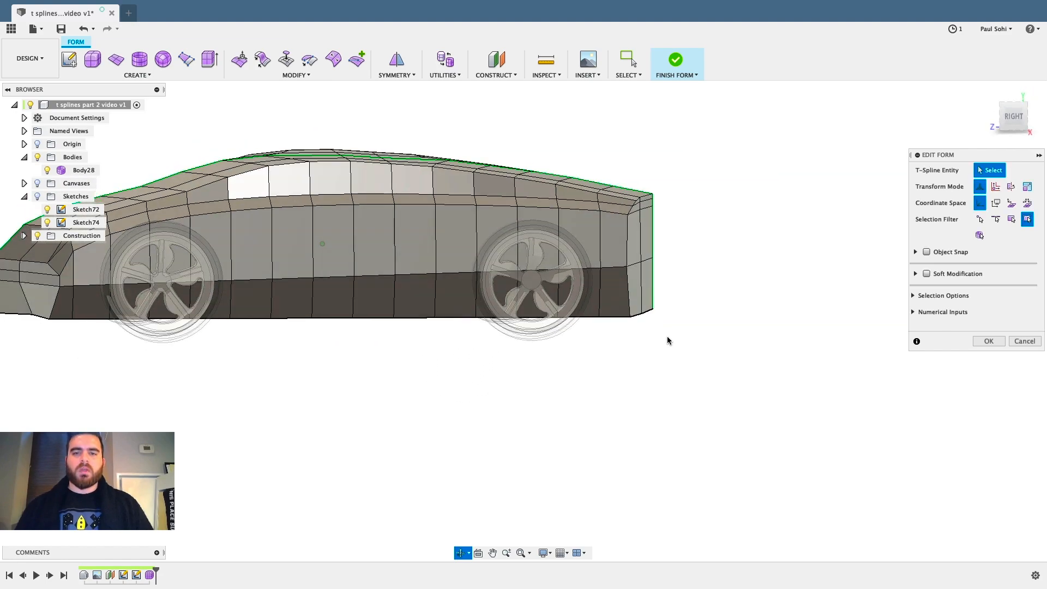
Move the two horizontal edges just below the tail's upper rim along the car's length.
scroll(692, 202, up, 2)
scroll(567, 196, up, 4)
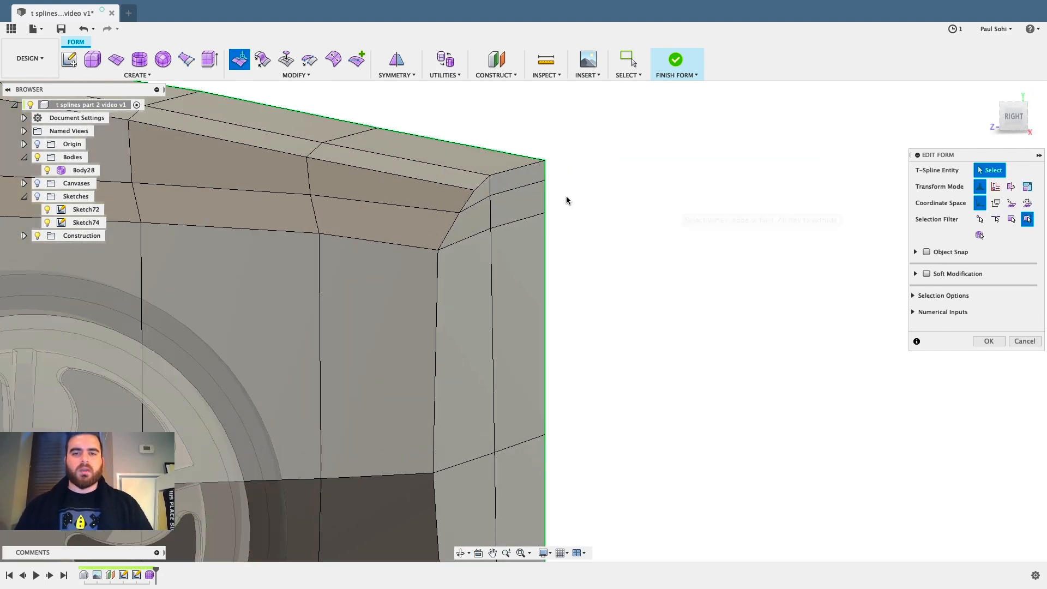
shift+middle_drag(556, 200, 524, 198)
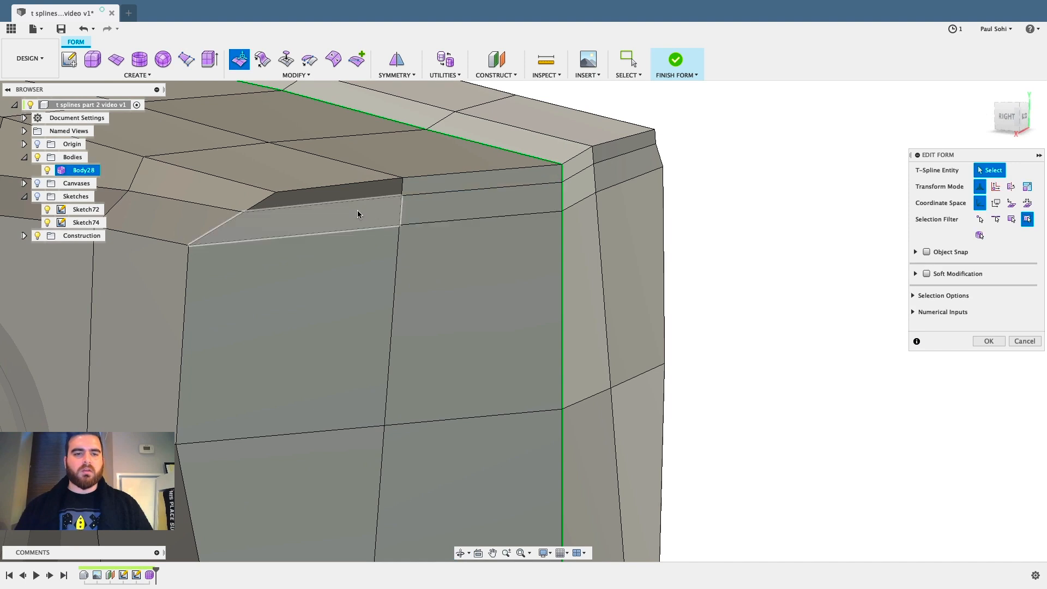
click(322, 205)
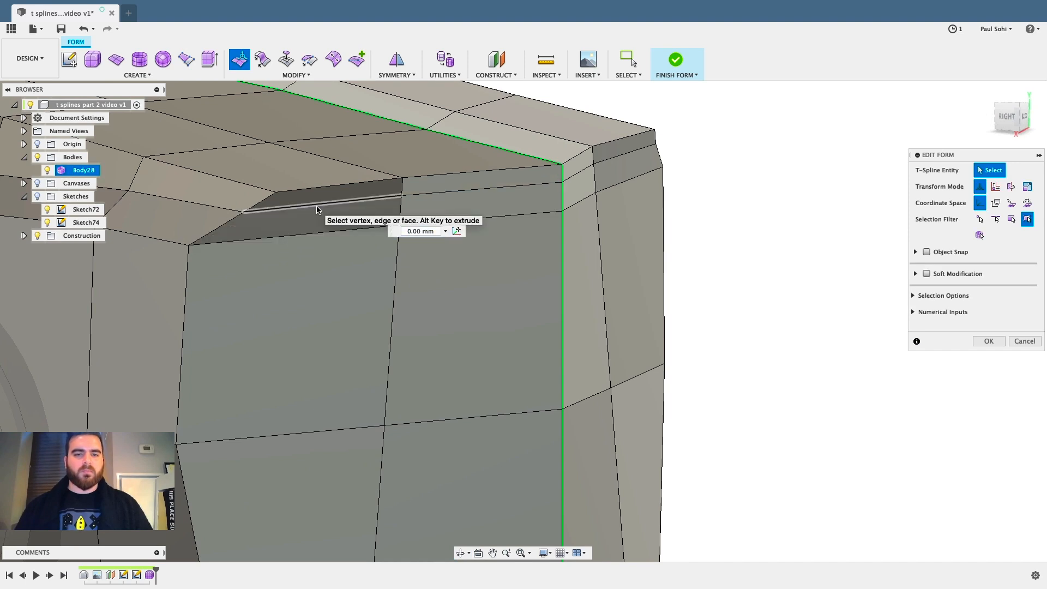
shift+click(511, 186)
shift+middle_drag(521, 236, 556, 234)
click(1007, 116)
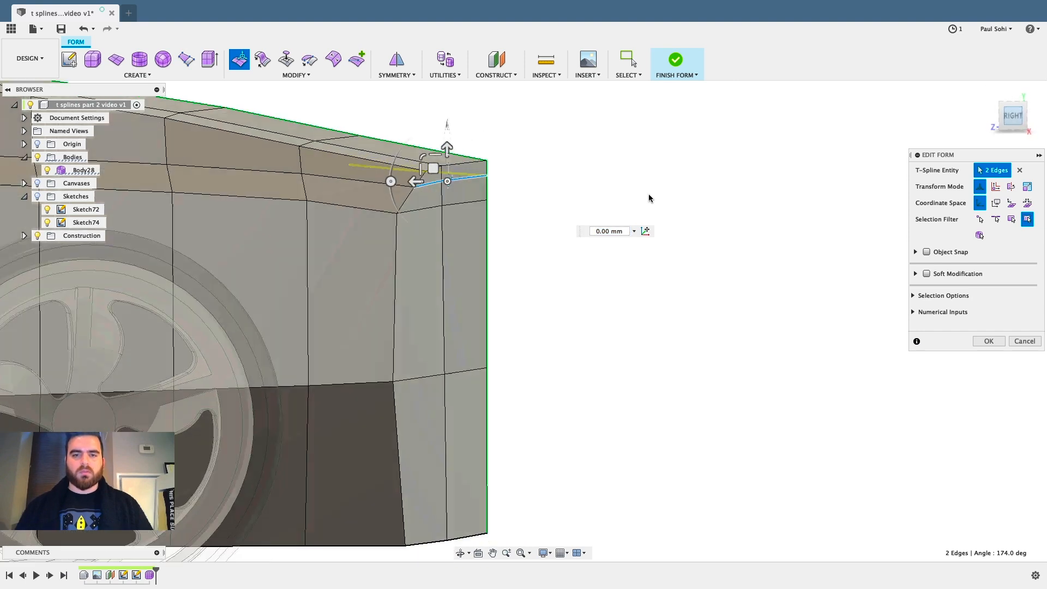
click(373, 165)
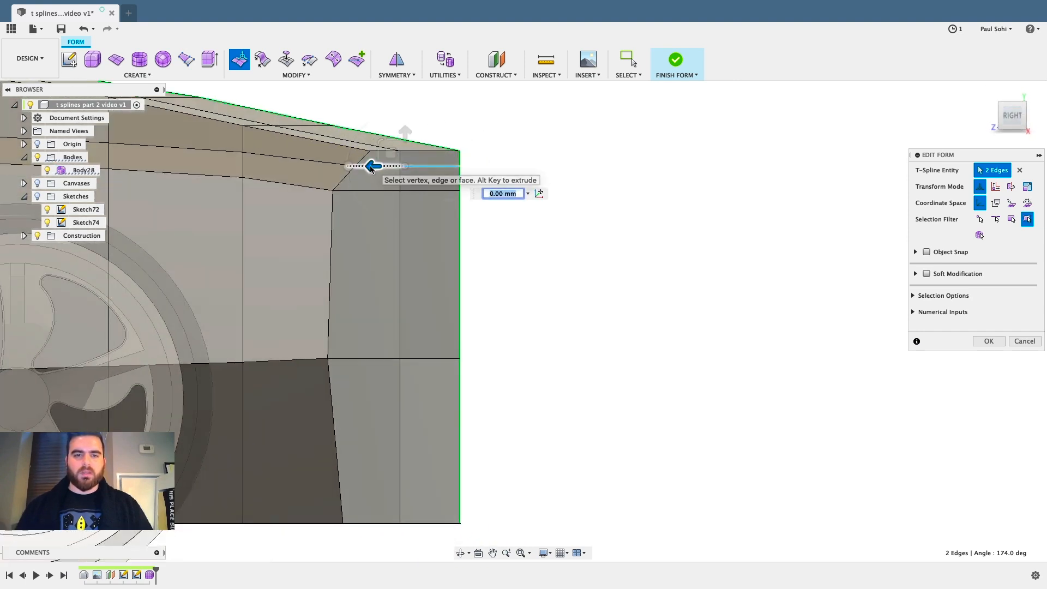
Shape the tail lip by moving the two edges below the rear deck 1 mm forward and the deck's two trailing edges 1 mm rearward.
drag(366, 167, 362, 167)
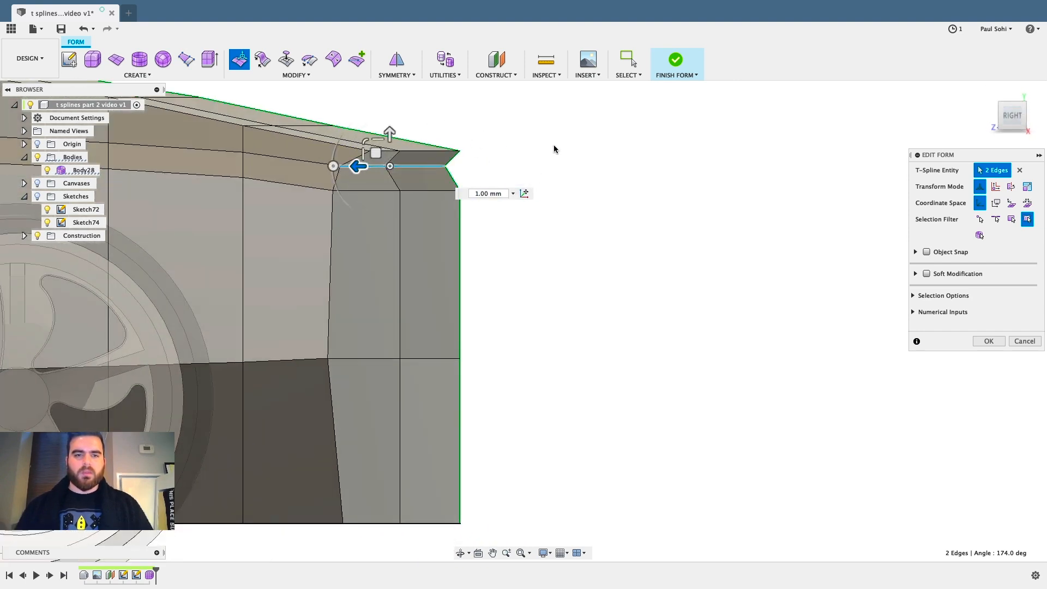
shift+middle_drag(554, 149, 367, 285)
click(374, 257)
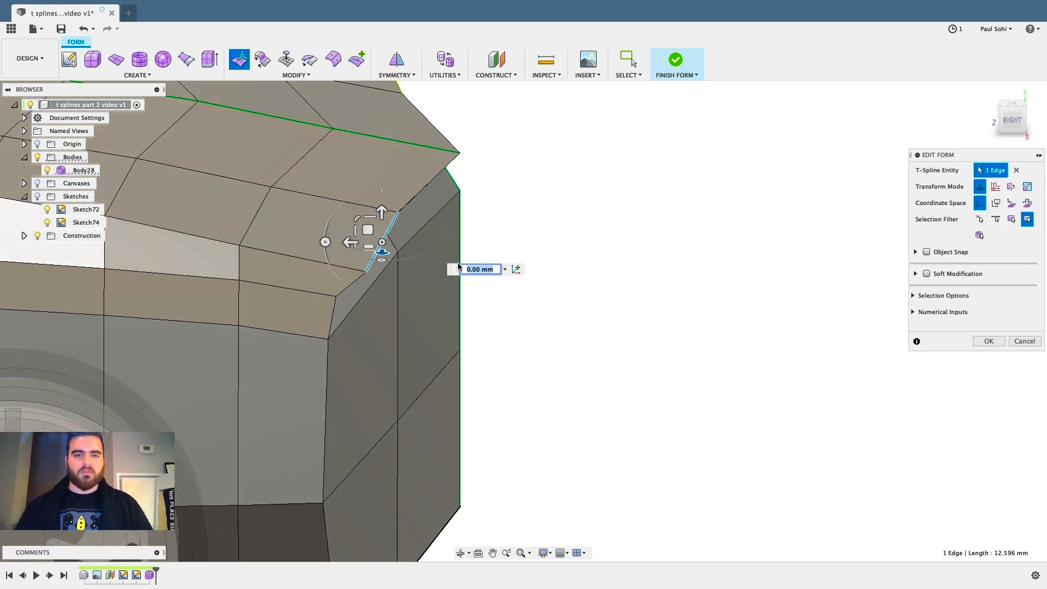
shift+click(420, 195)
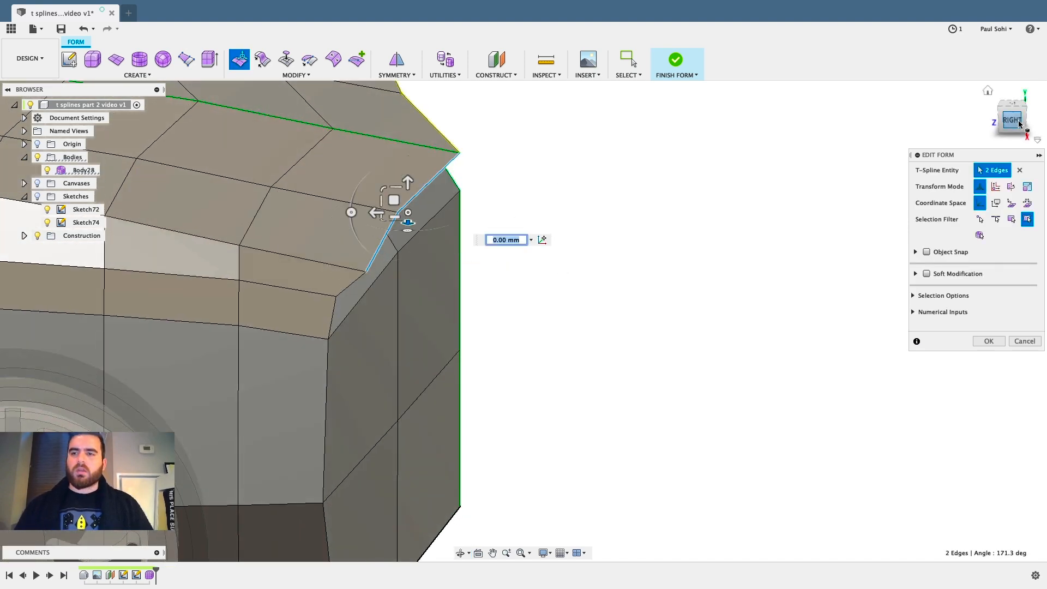
middle_drag(588, 173, 650, 300)
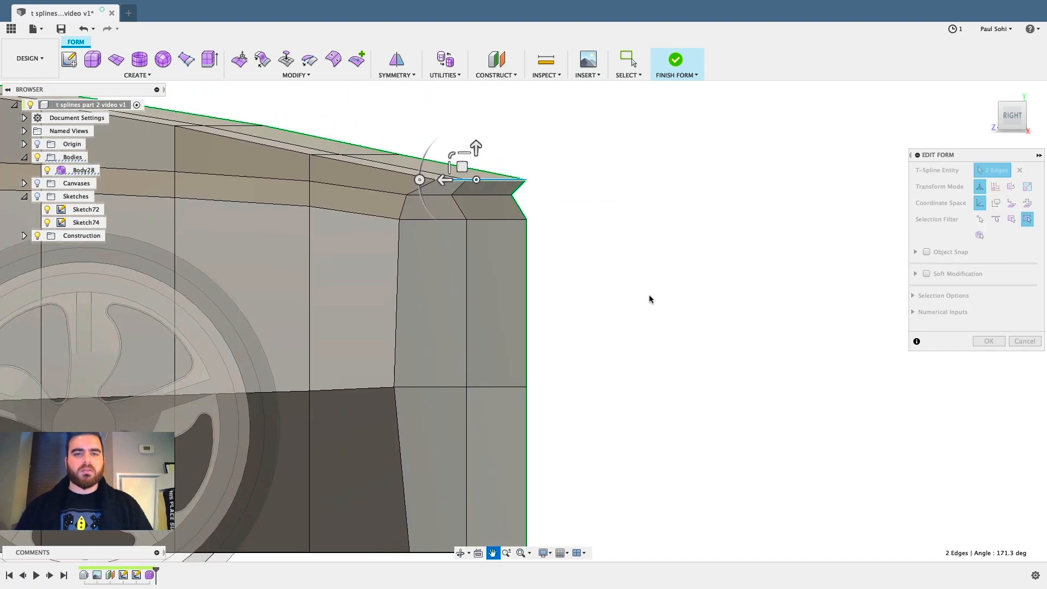
drag(443, 182, 454, 182)
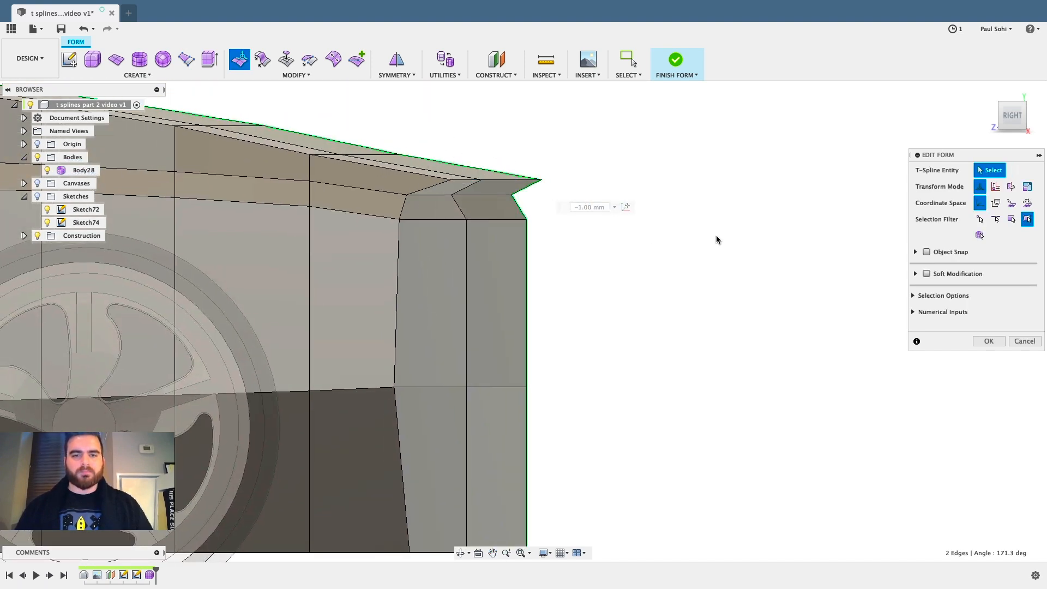
Move the centreline vertex at the front end of the hood 1 mm rearward.
scroll(716, 239, down, 5)
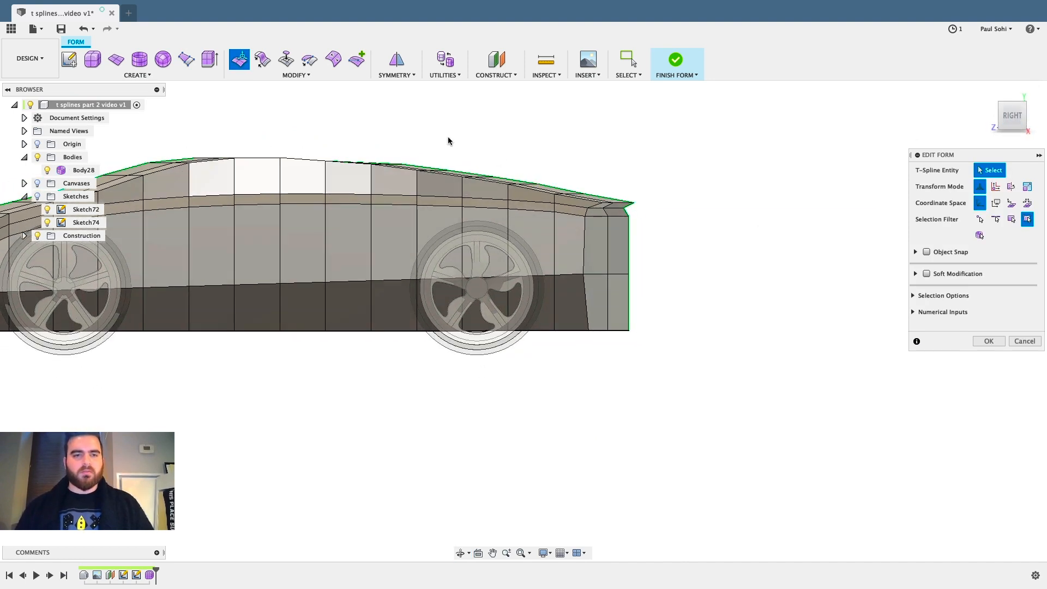
middle_drag(458, 150, 660, 140)
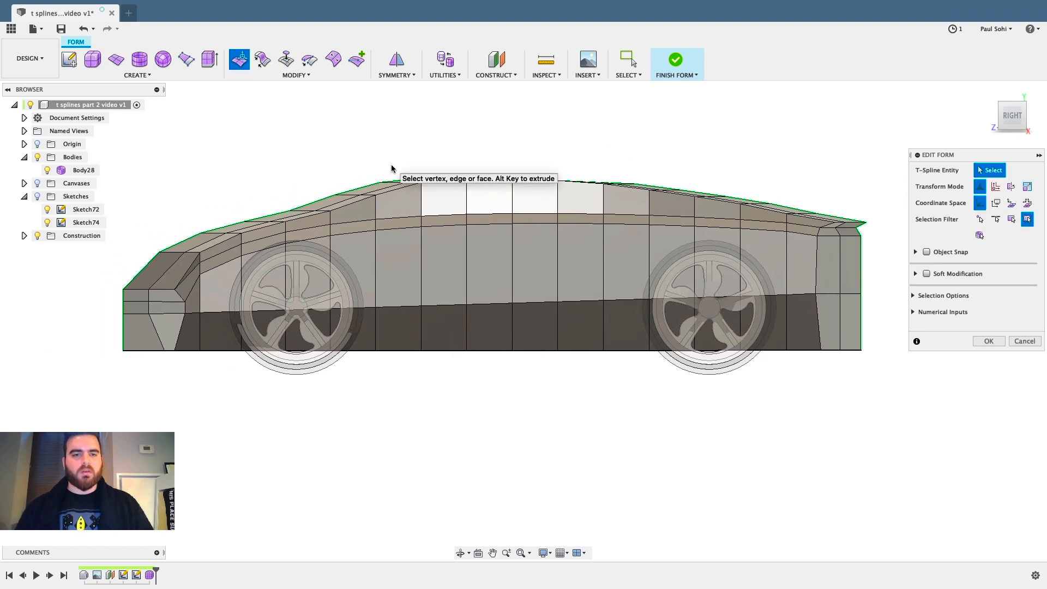
scroll(391, 169, up, 1)
scroll(183, 221, up, 4)
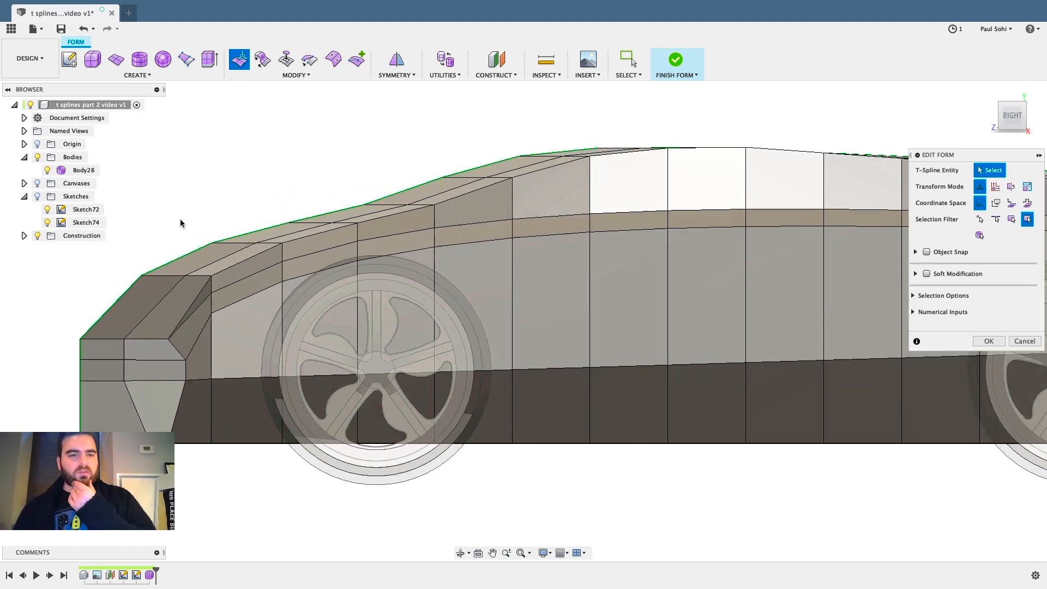
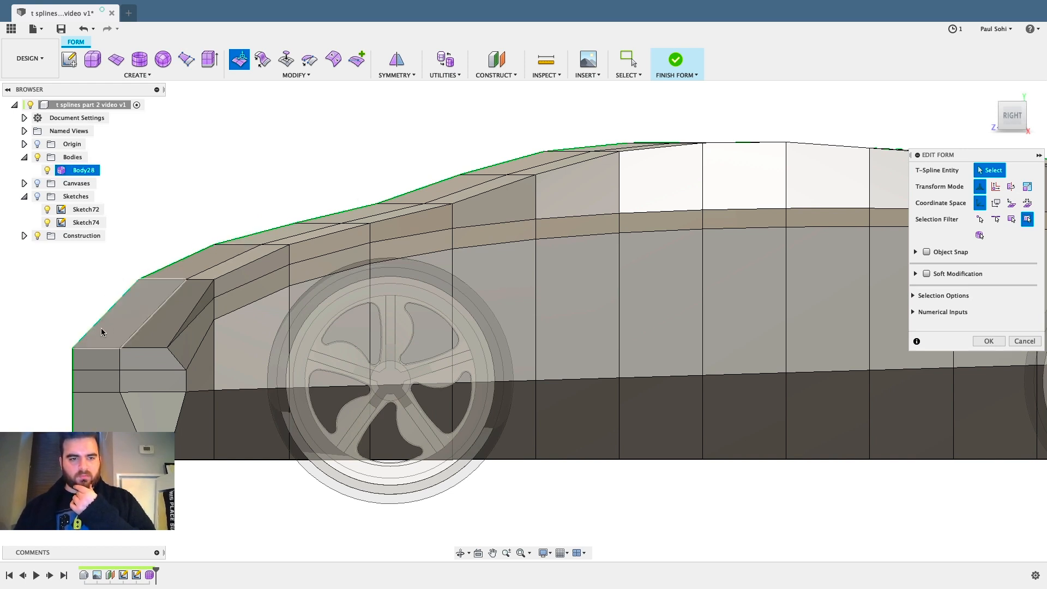
click(138, 282)
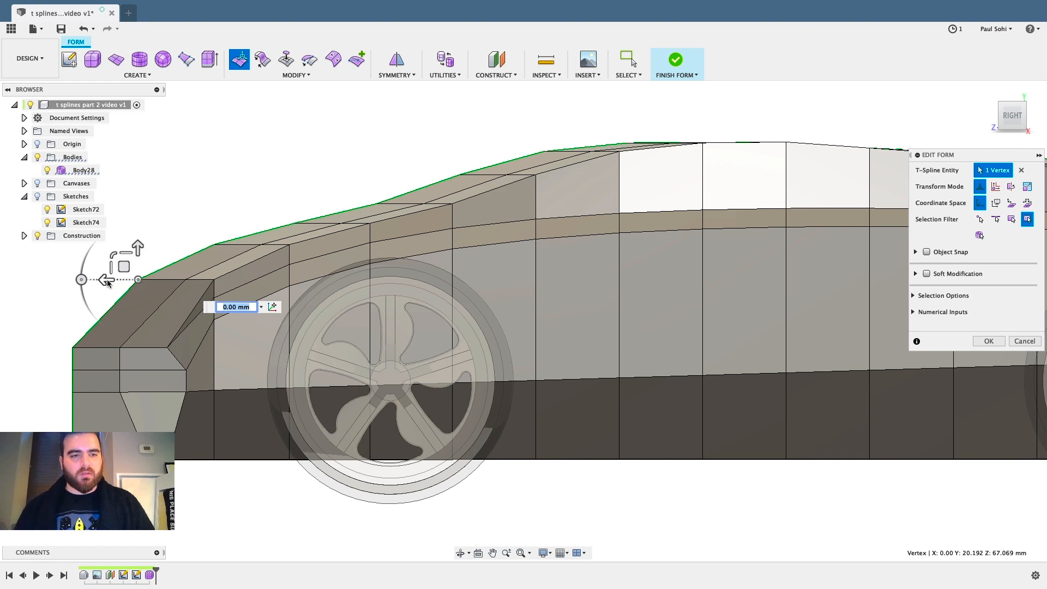
drag(112, 281, 117, 282)
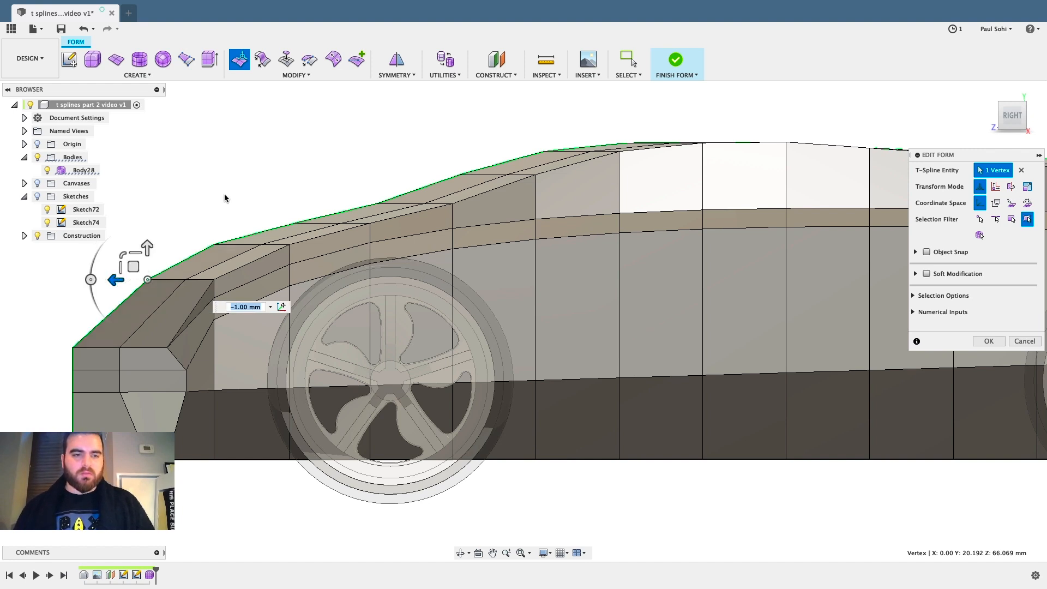
Move the next hood centreline vertex 0.231 mm down and 0.346 mm rearward, and shift the hood's front vertex slightly down and back.
click(215, 243)
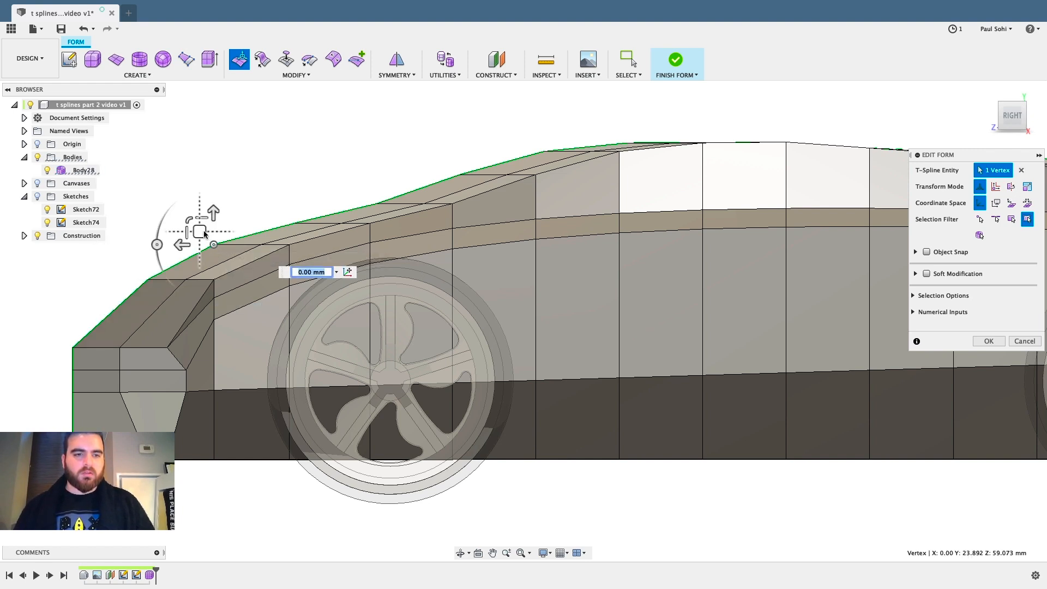
drag(202, 228, 206, 231)
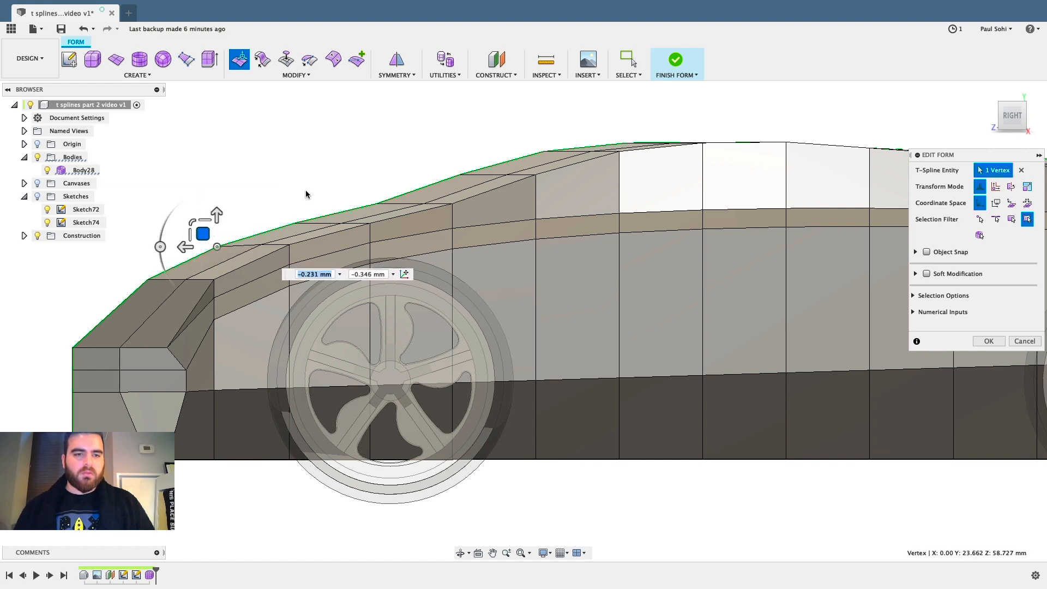
click(306, 194)
click(147, 279)
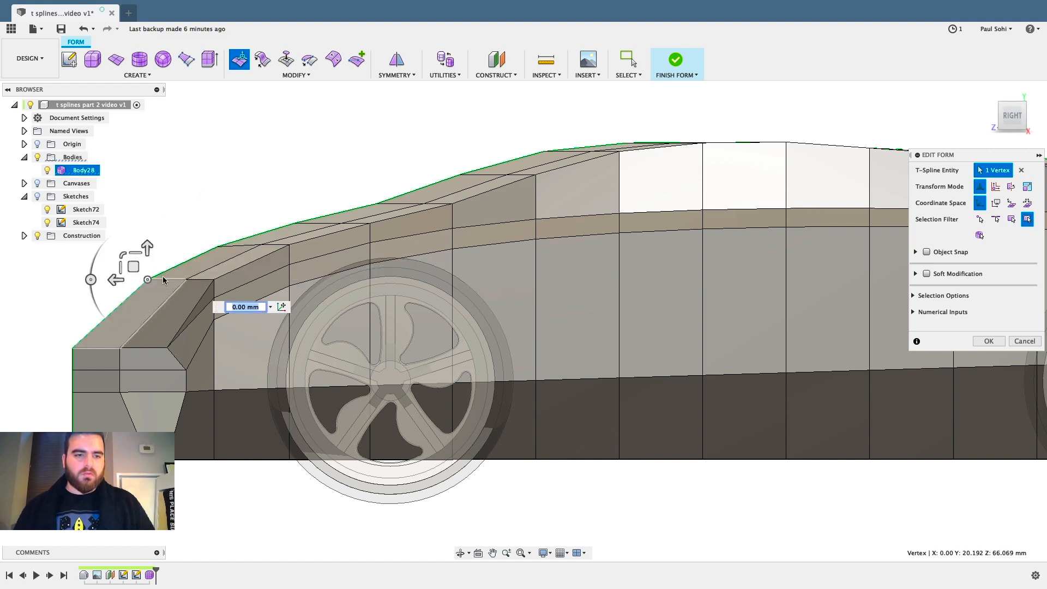
drag(138, 269, 140, 269)
click(392, 194)
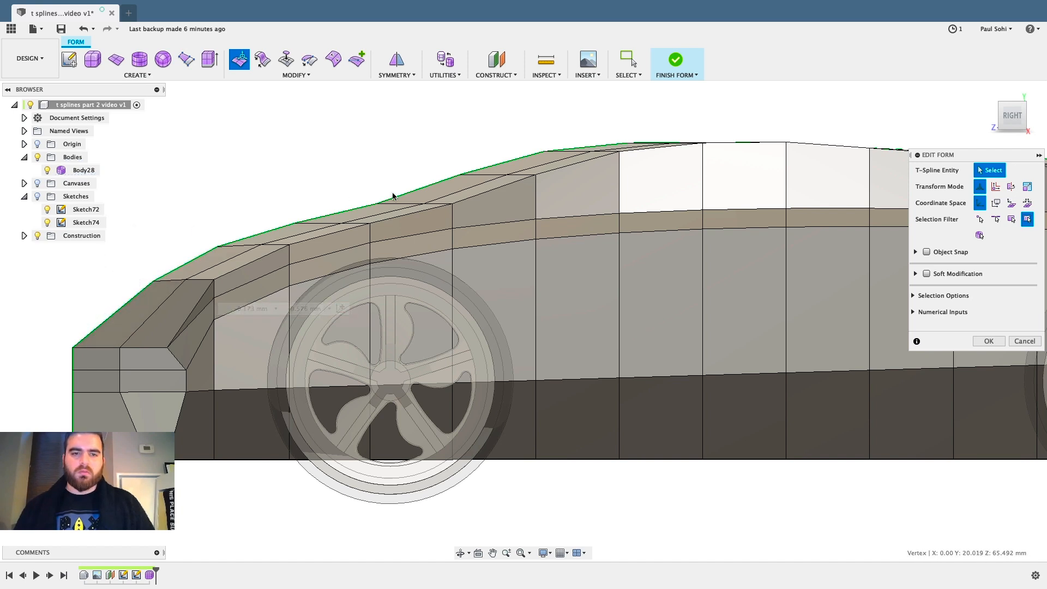
Lower the centreline vertex at the base of the windshield slightly.
click(366, 197)
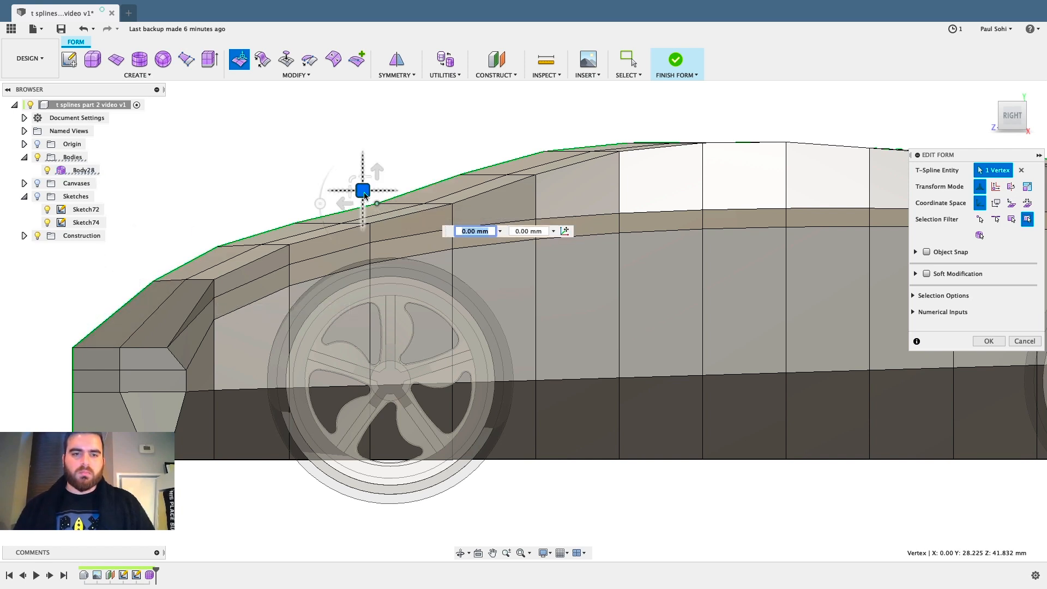
drag(364, 192, 364, 195)
scroll(294, 245, down, 2)
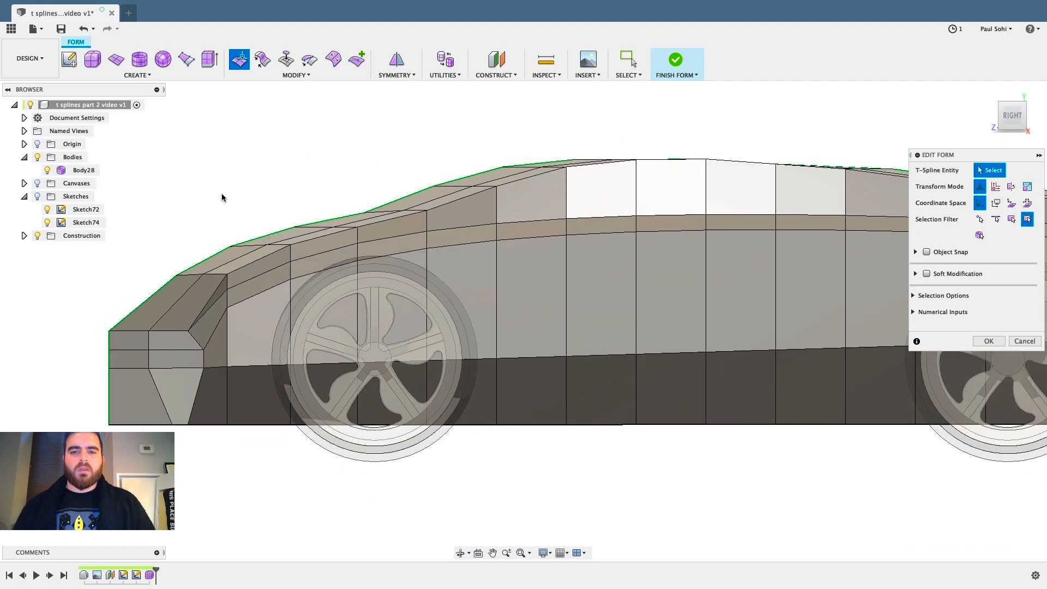
scroll(222, 194, down, 2)
click(993, 116)
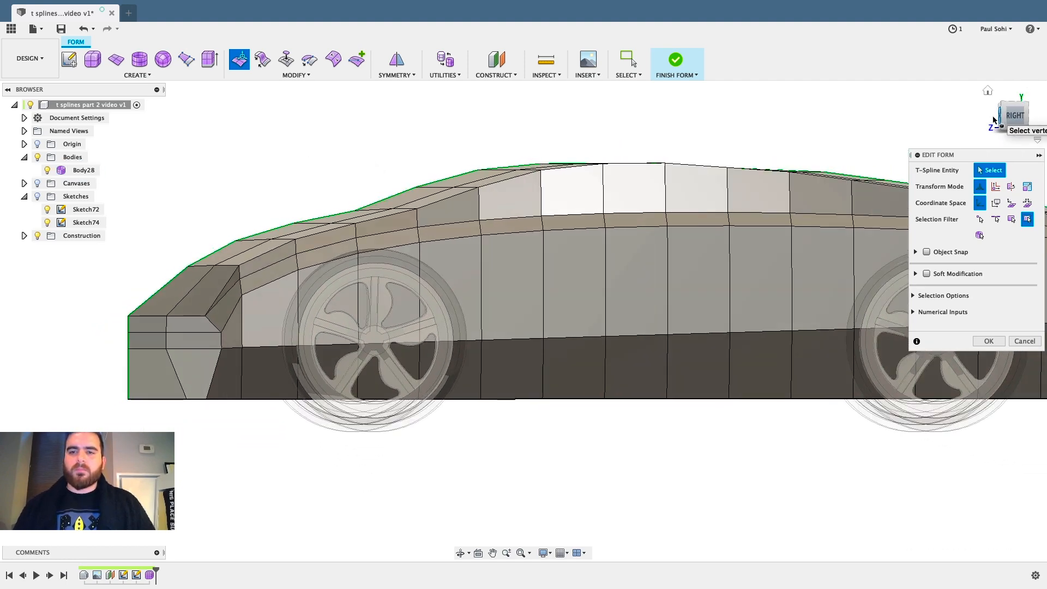
middle_drag(766, 141, 720, 142)
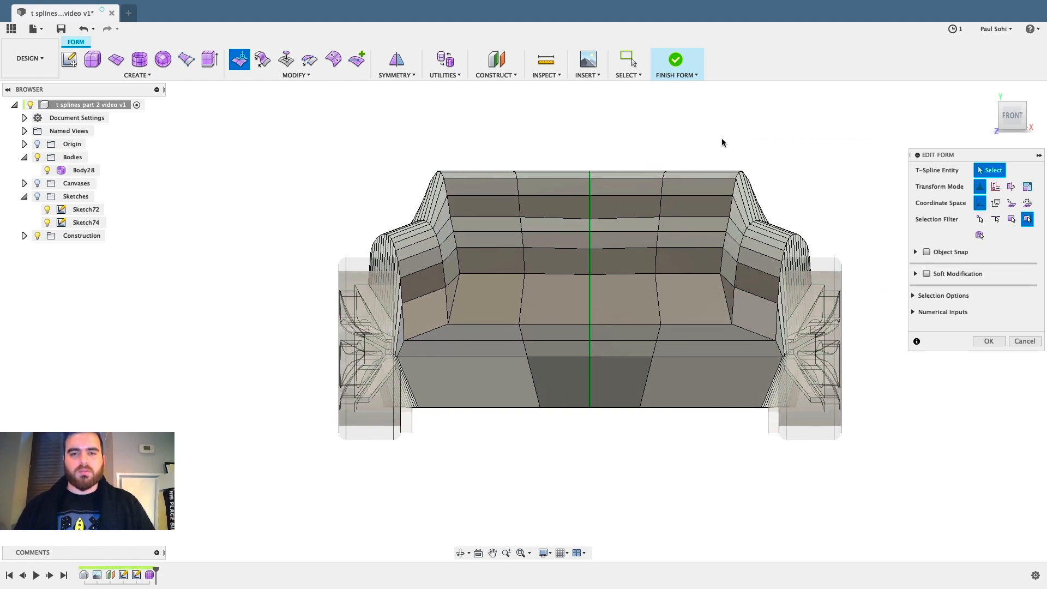
scroll(652, 143, up, 2)
shift+middle_drag(653, 143, 627, 176)
click(653, 215)
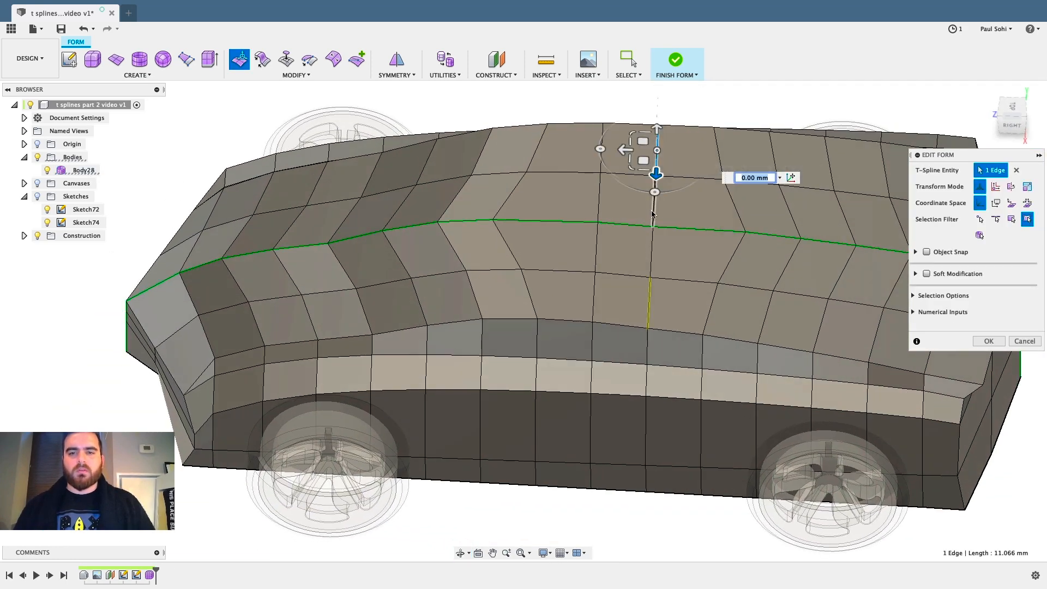
click(653, 217)
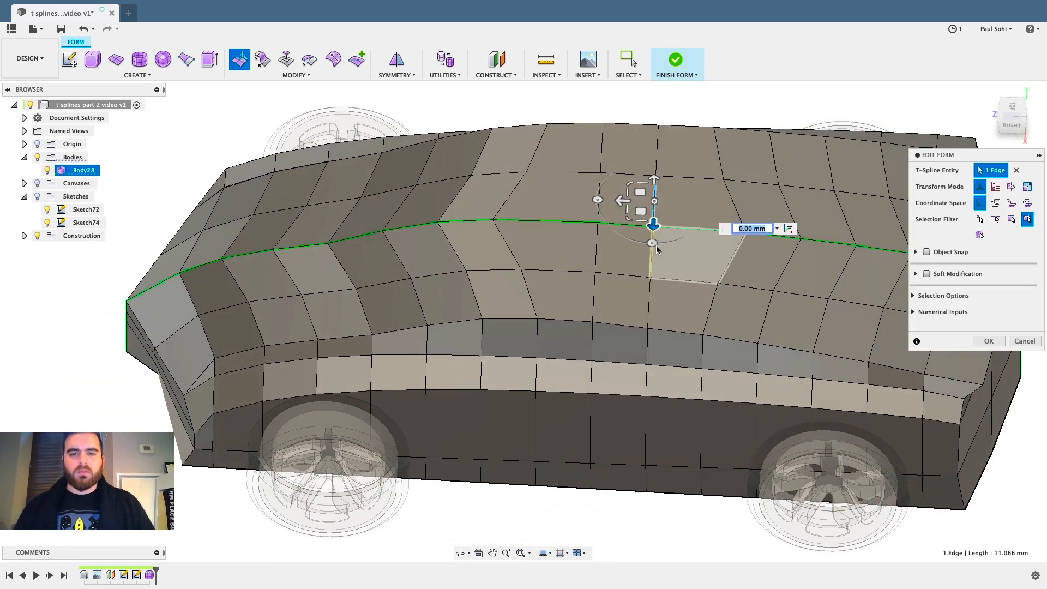
shift+click(596, 256)
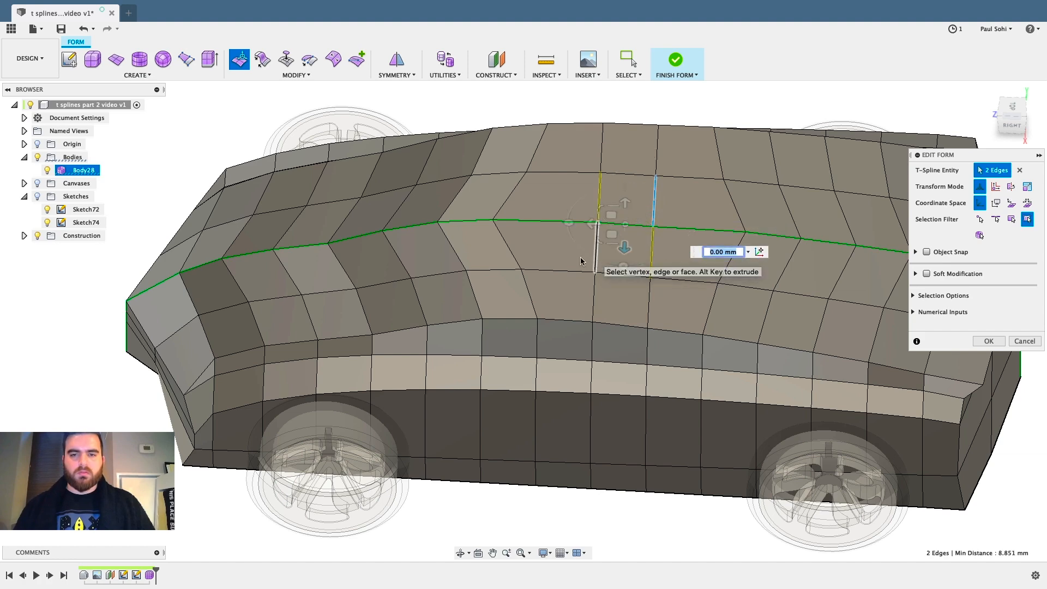
shift+click(512, 255)
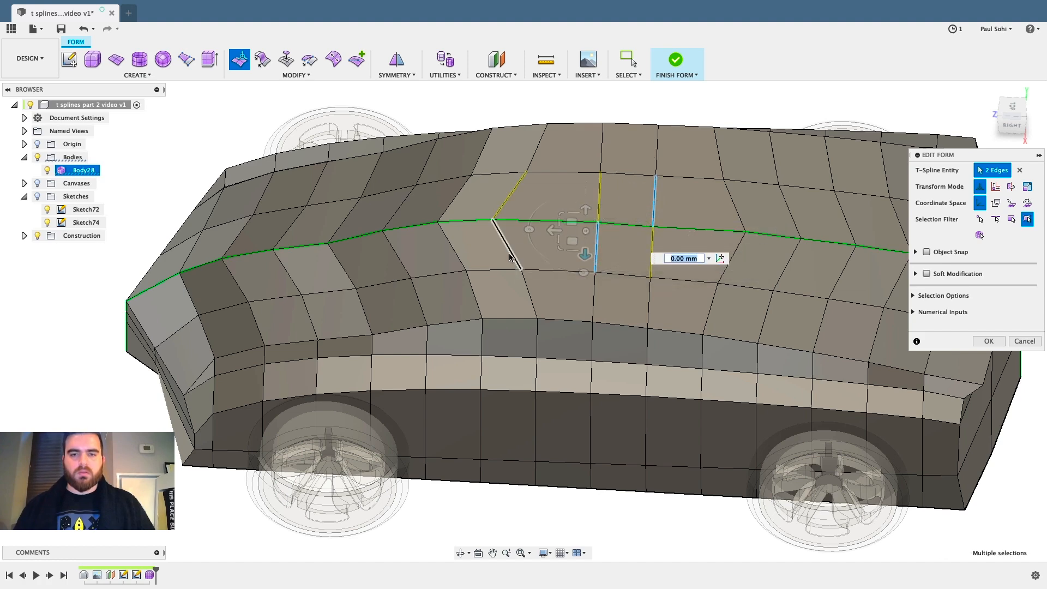
click(1004, 120)
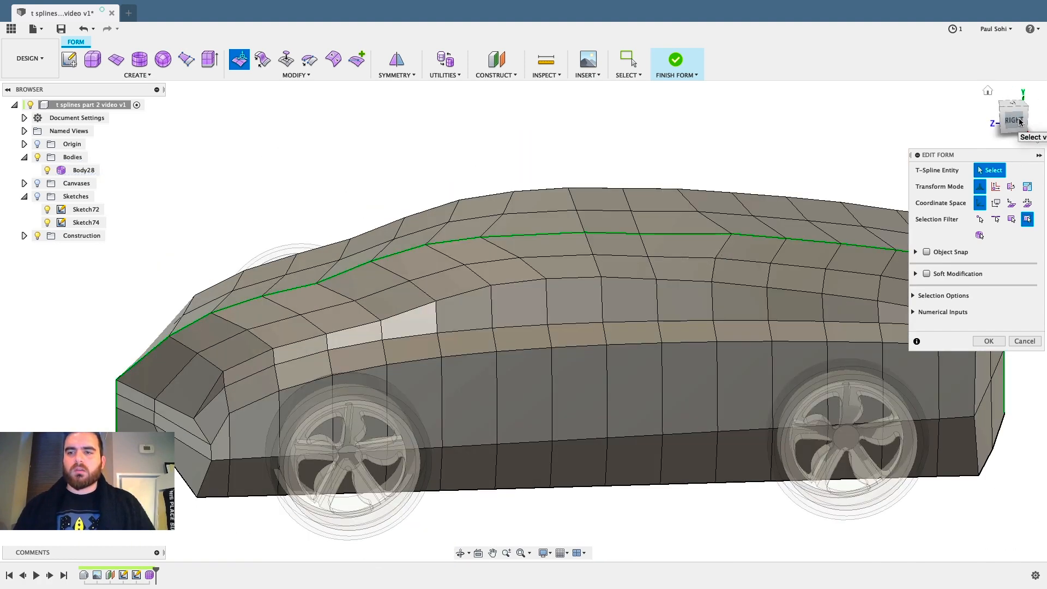
Raise the four cross edges beside the roof's centreline by 1 mm to crown the roof.
shift+middle_drag(707, 125, 713, 158)
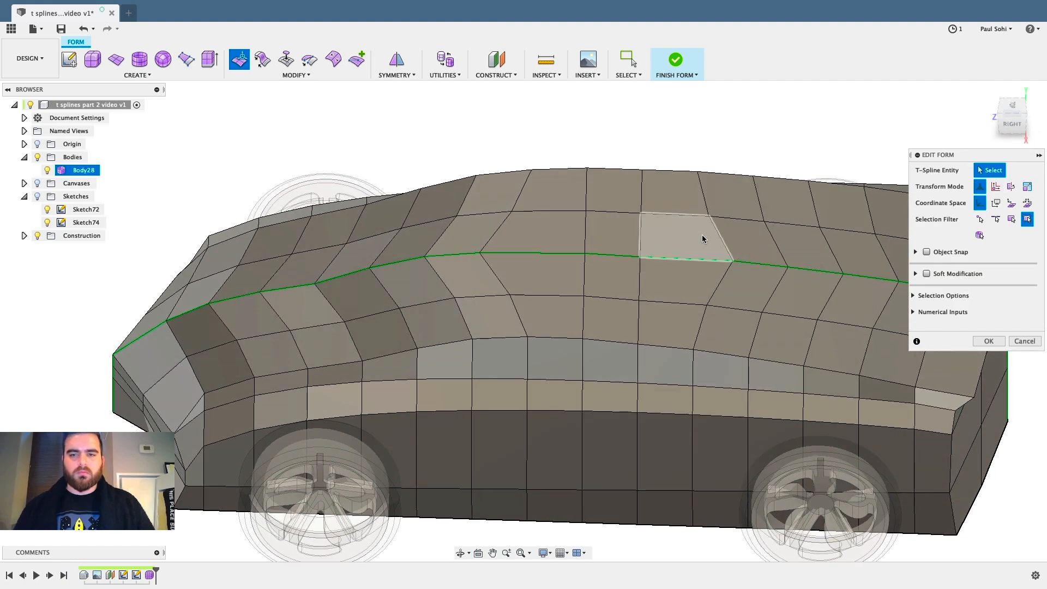
click(718, 229)
shift+click(641, 234)
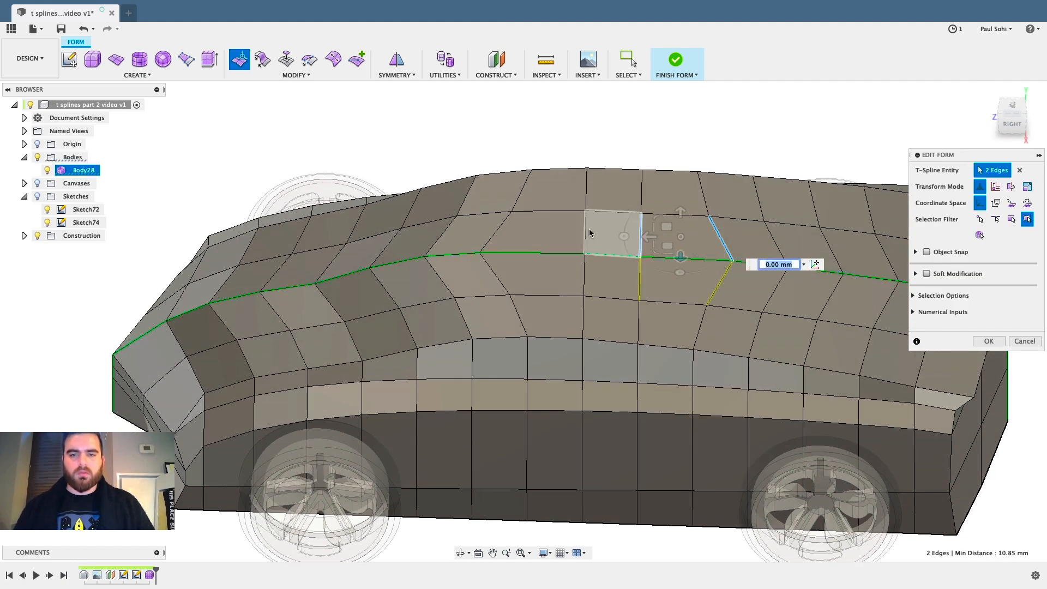
shift+click(585, 233)
shift+click(500, 231)
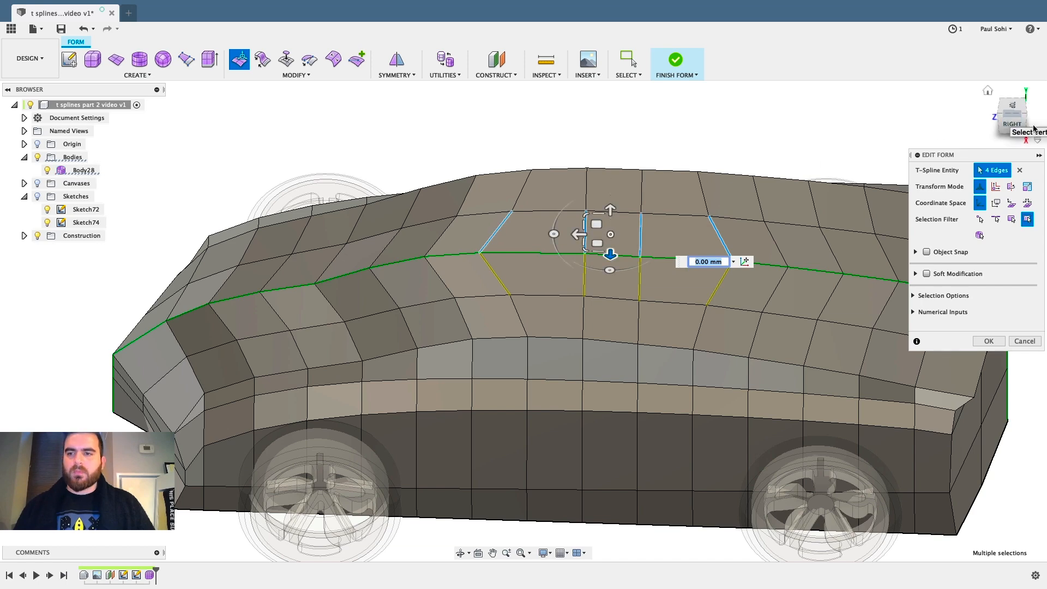
click(1015, 125)
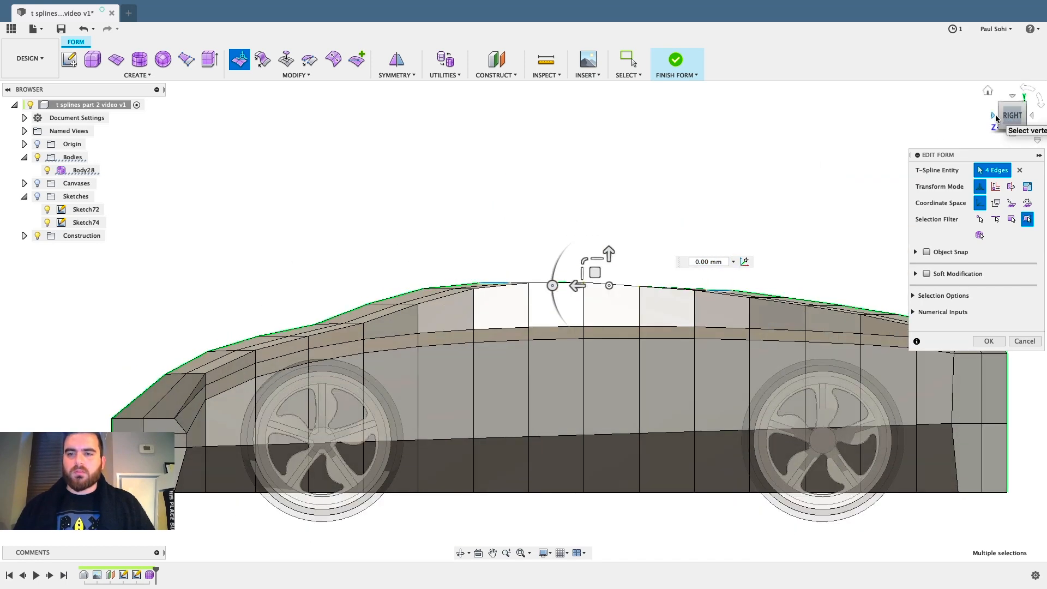
click(996, 119)
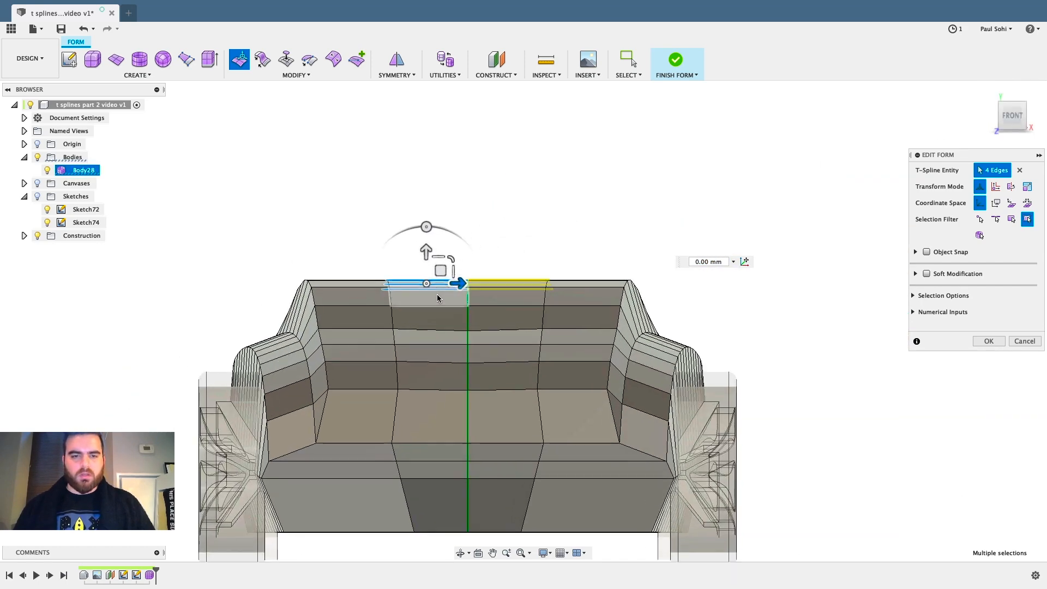
drag(422, 250, 422, 245)
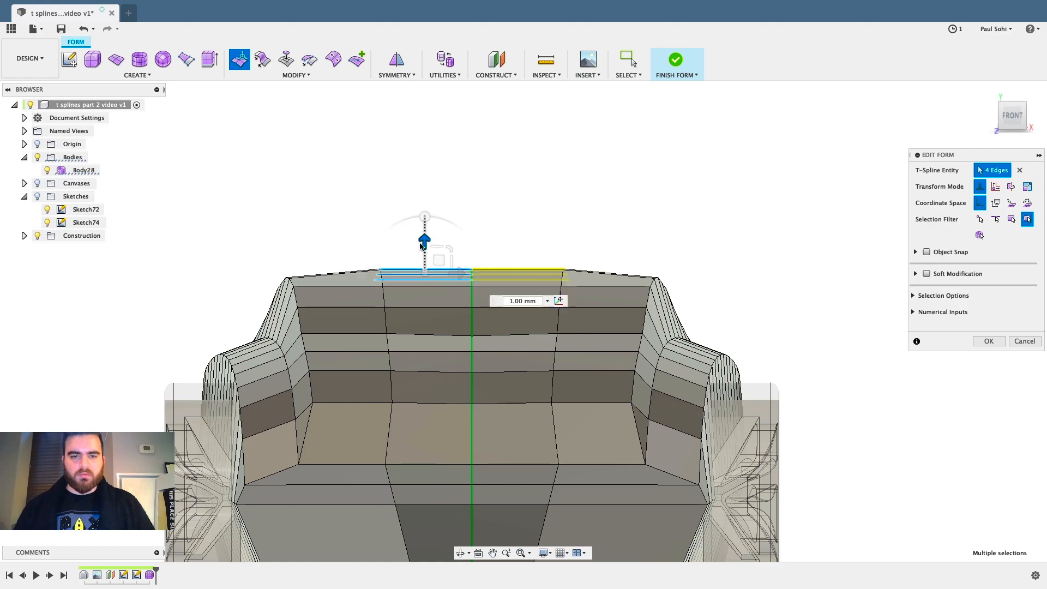
click(686, 171)
Lower the centreline vertex at the rear end of the raised roof by about 0.45 mm.
shift+middle_drag(709, 166, 650, 162)
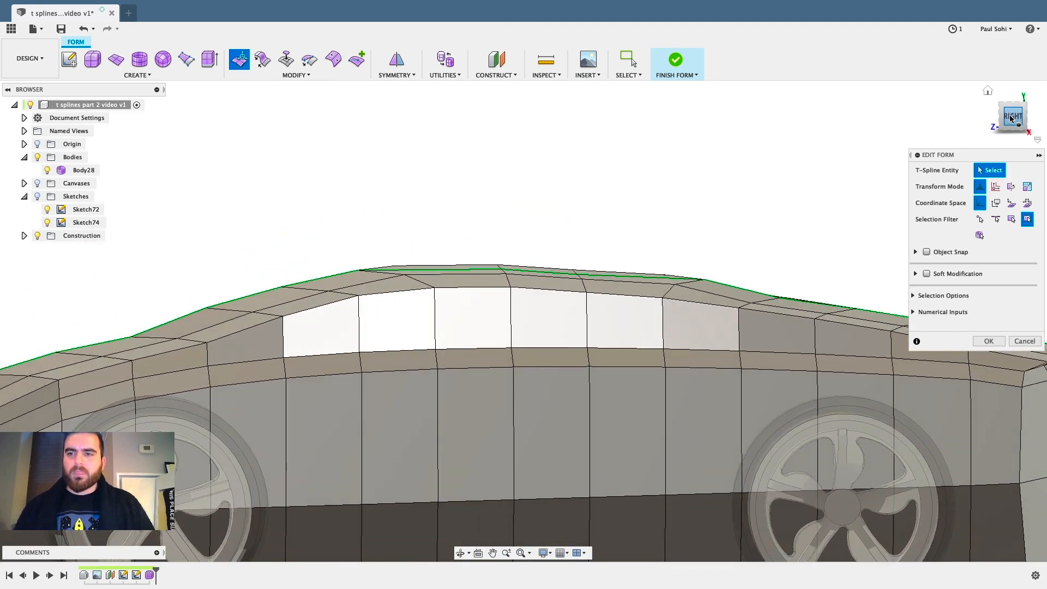
scroll(539, 165, down, 3)
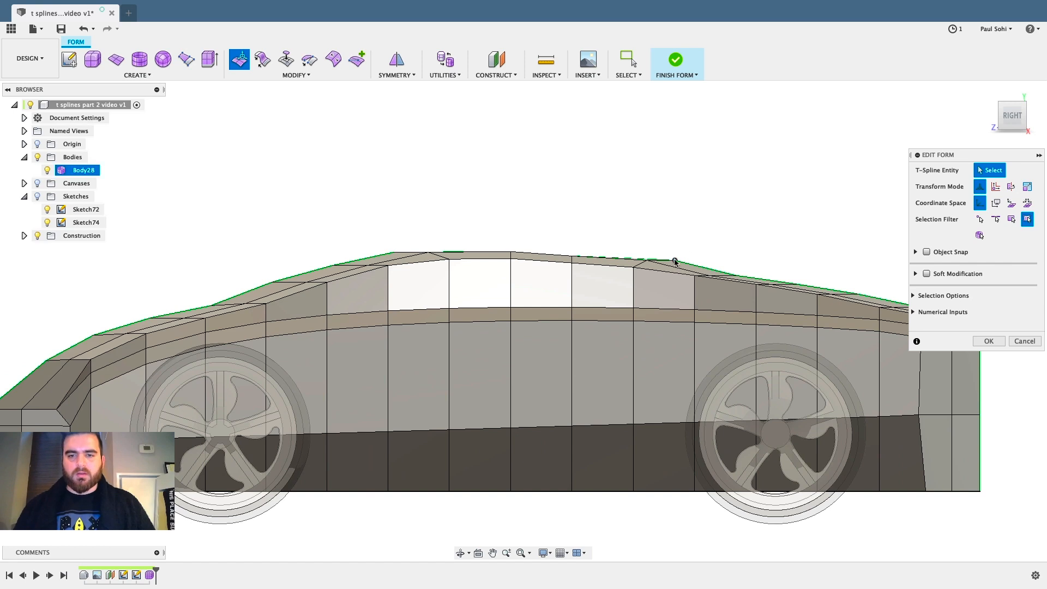
click(674, 262)
scroll(624, 250, up, 2)
drag(626, 247, 627, 252)
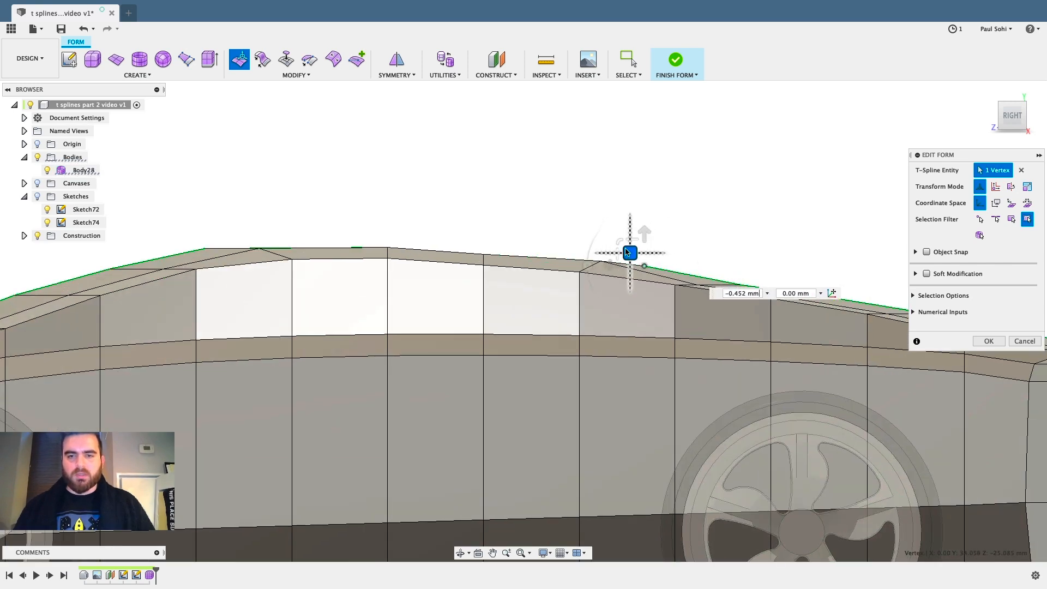
scroll(512, 186, down, 5)
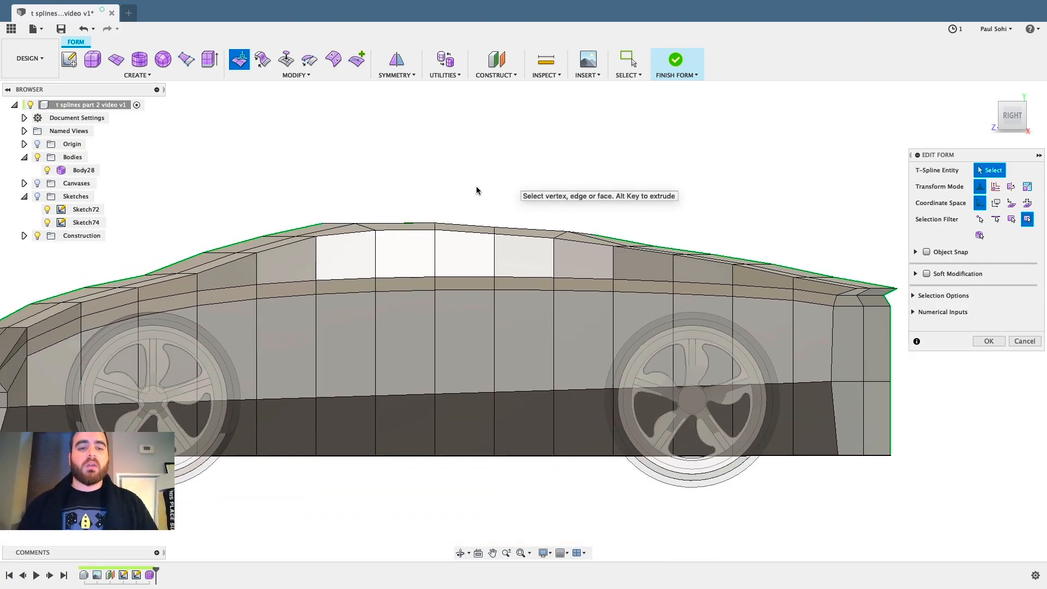
mouse_move(470, 197)
shift+middle_down()
mouse_move(589, 189)
mouse_move(458, 196)
mouse_move(485, 194)
shift+middle_up()
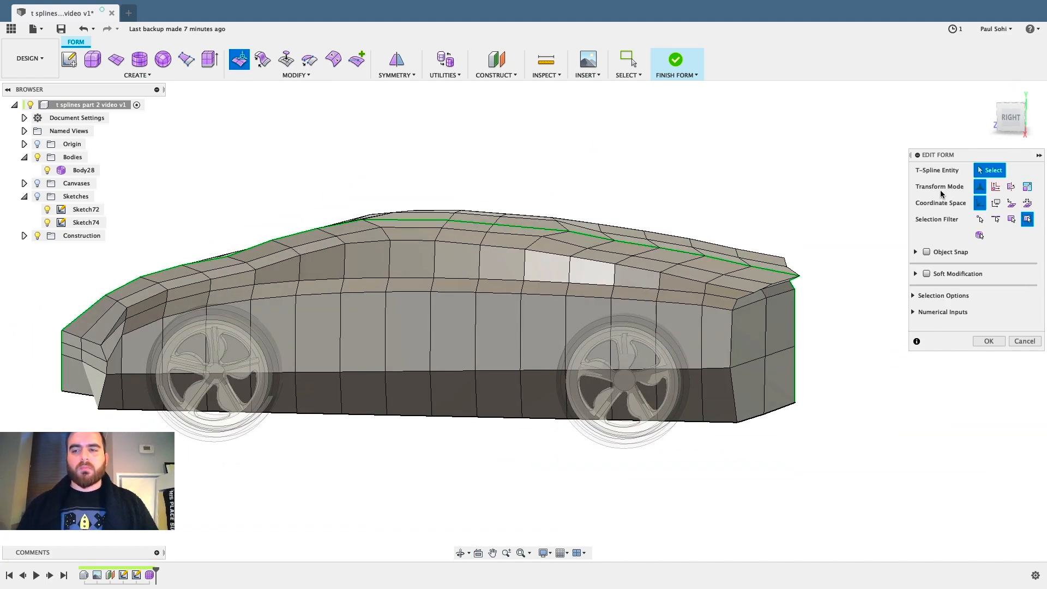
Pull the mid-height rear corner vertex and the rear centreline vertex slightly forward in the right side view.
click(1007, 119)
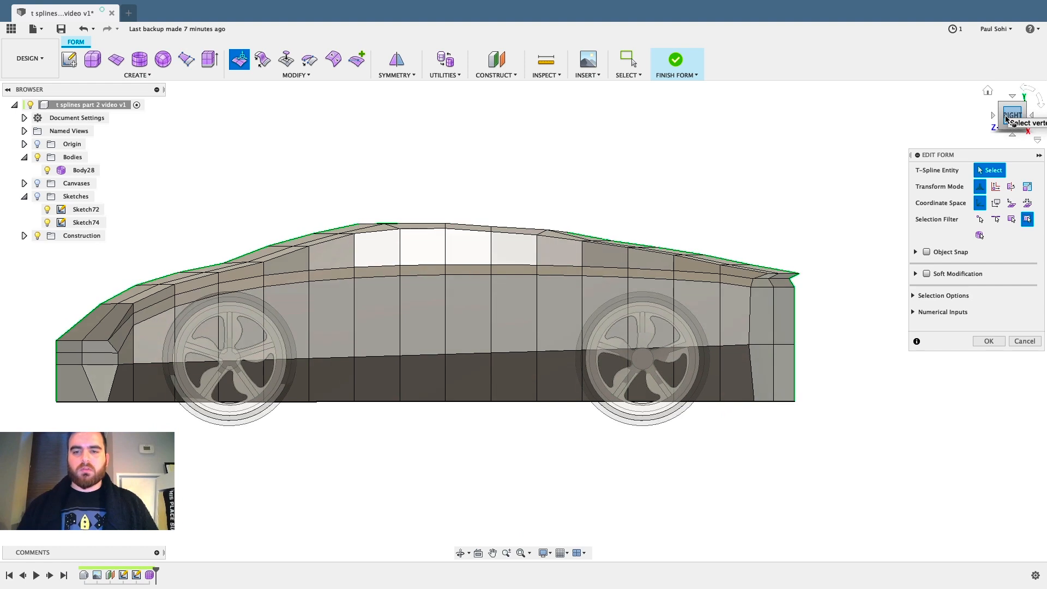
scroll(818, 407, up, 5)
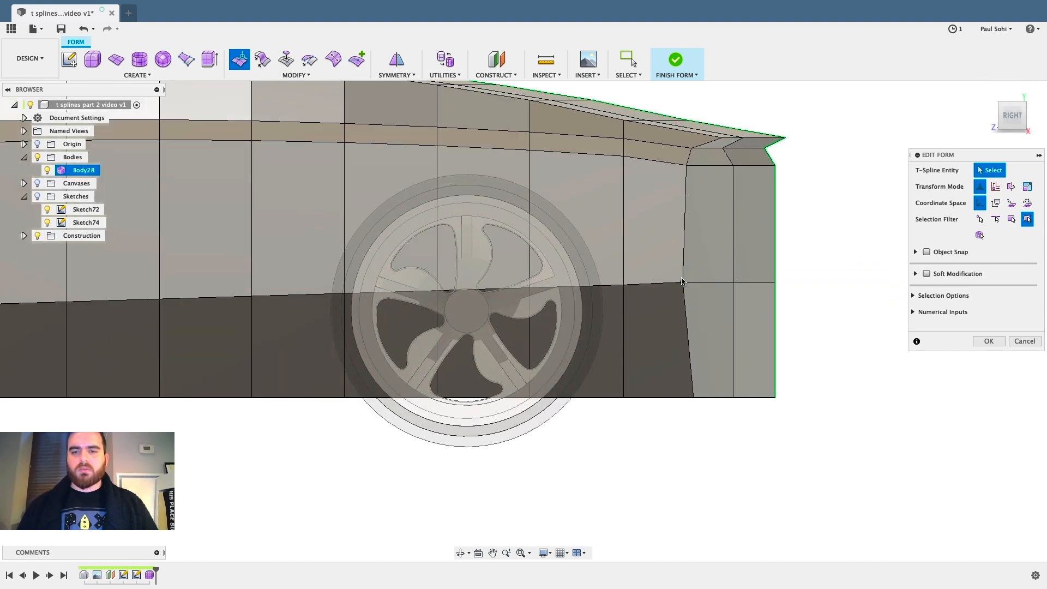
click(683, 282)
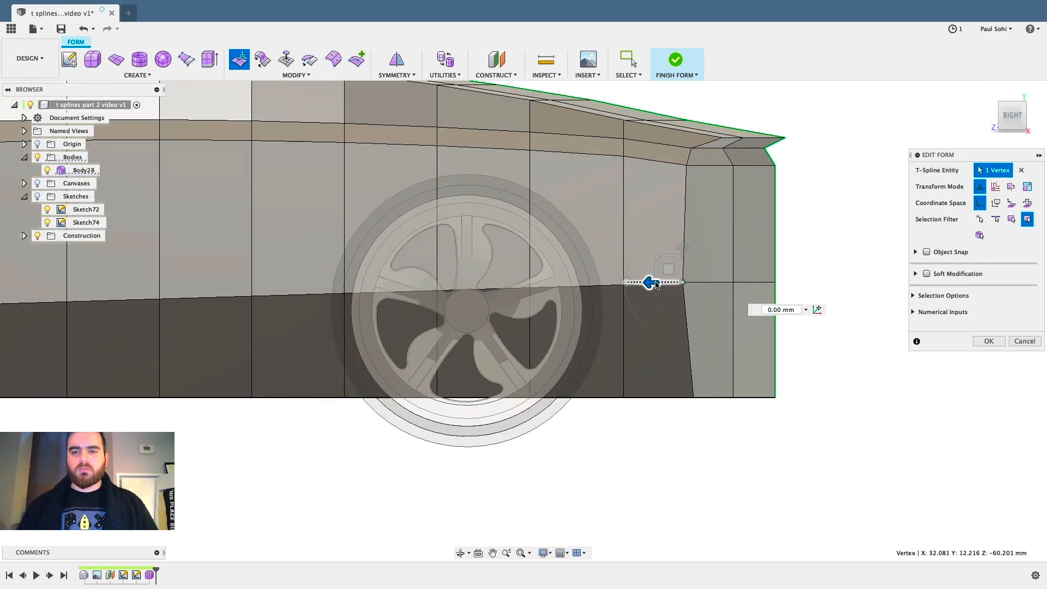
drag(657, 284, 639, 284)
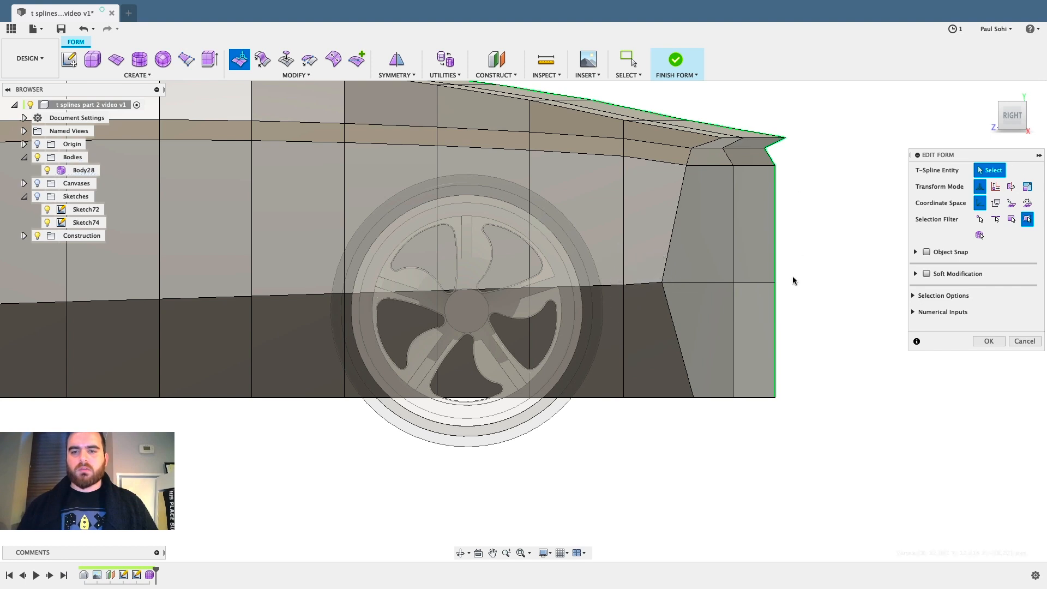
click(774, 283)
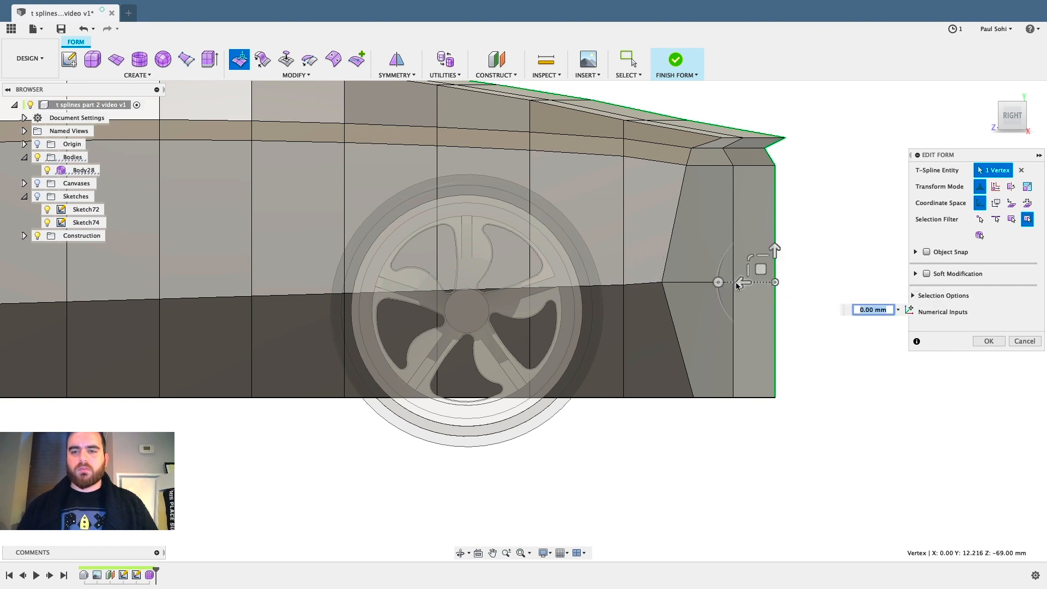
drag(740, 285, 721, 284)
click(868, 218)
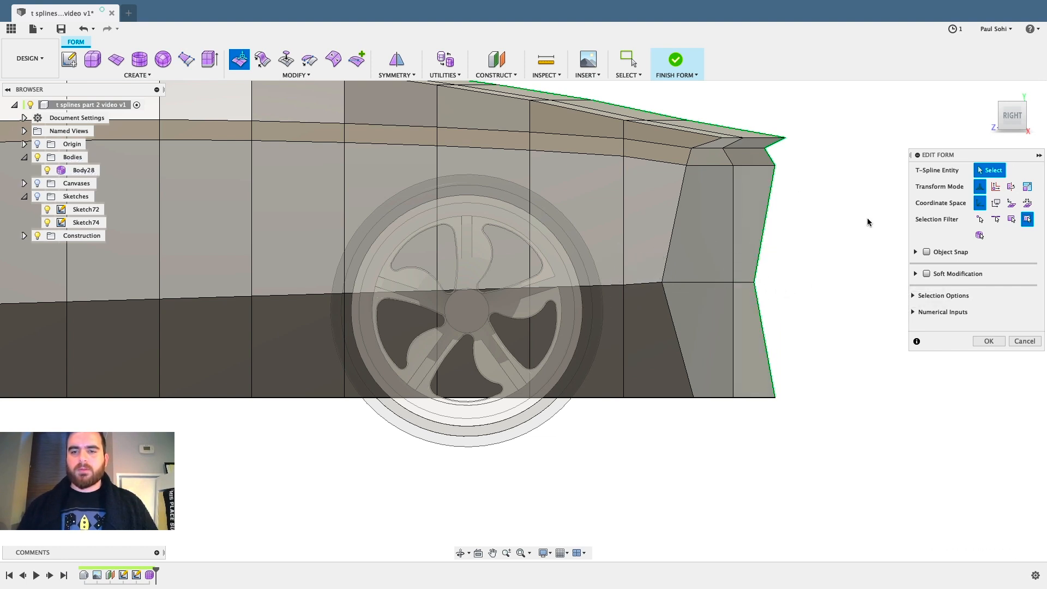
Pull the rear face's mid-height vertex between corner and centreline well rearward, and finish the form edit.
shift+middle_drag(867, 218, 766, 267)
mouse_move(639, 333)
shift+middle_down()
mouse_move(718, 293)
mouse_move(645, 309)
mouse_move(613, 297)
mouse_move(643, 317)
shift+middle_up()
click(626, 289)
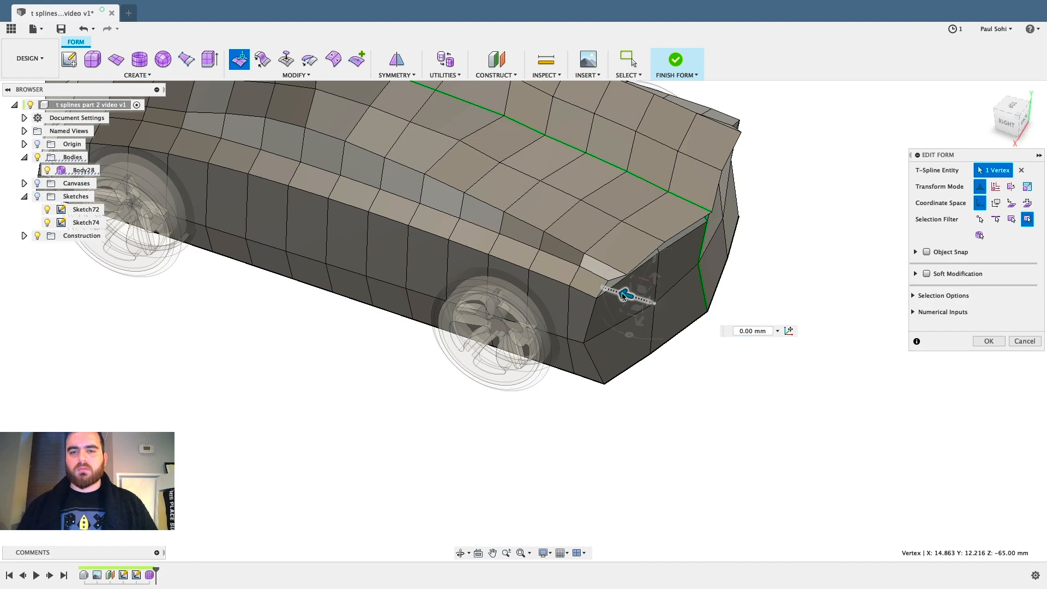
drag(623, 297, 748, 307)
shift+middle_drag(792, 284, 814, 267)
scroll(726, 371, down, 3)
scroll(528, 379, up, 3)
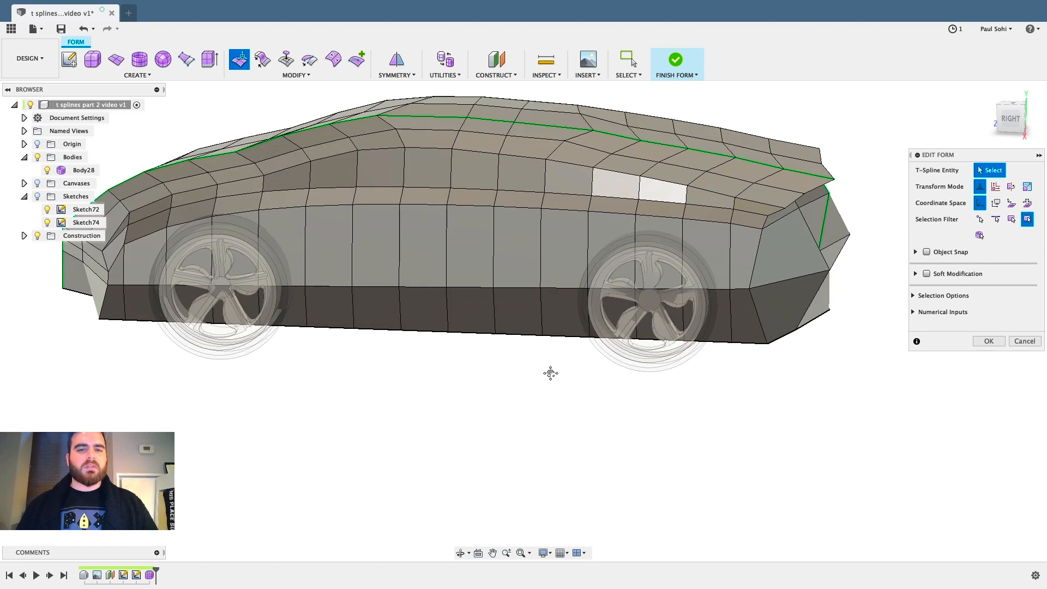
middle_drag(519, 367, 578, 440)
scroll(559, 390, down, 1)
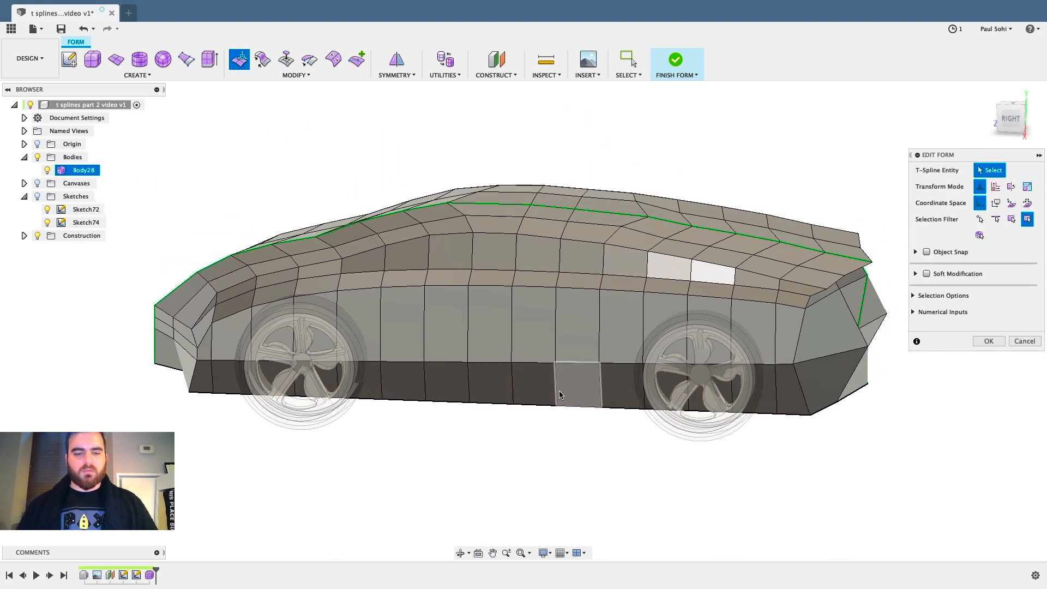
click(989, 341)
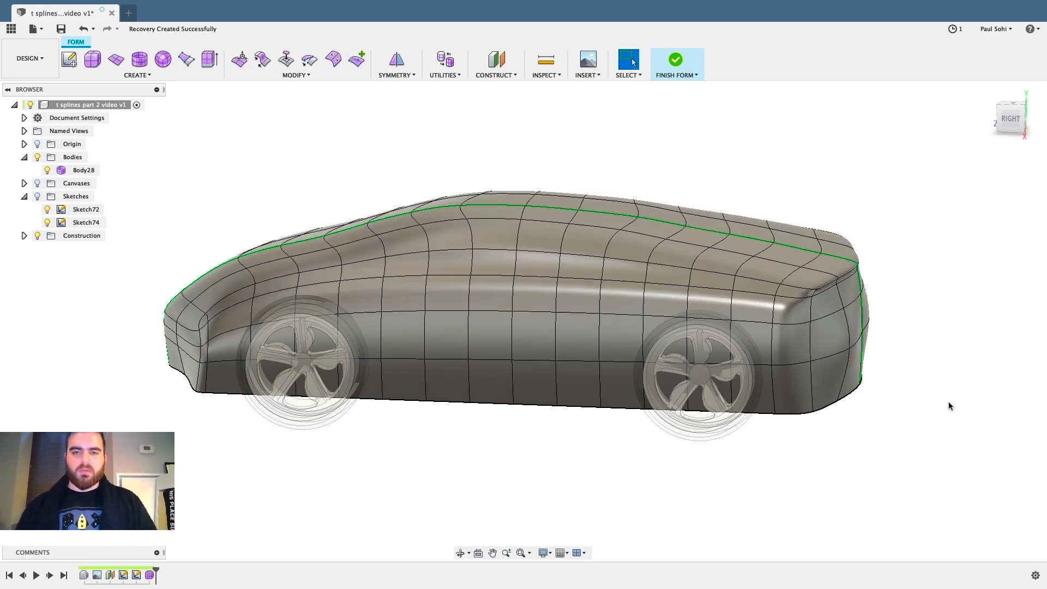
Switch to box display, then move the short edge at the front corner 3 mm inward and rotate it by 10 degrees.
mouse_move(610, 482)
shift+middle_down()
mouse_move(563, 484)
mouse_move(706, 473)
mouse_move(475, 481)
mouse_move(507, 498)
mouse_move(539, 474)
mouse_move(570, 479)
mouse_move(559, 486)
mouse_move(638, 483)
mouse_move(582, 493)
mouse_move(609, 489)
shift+middle_up()
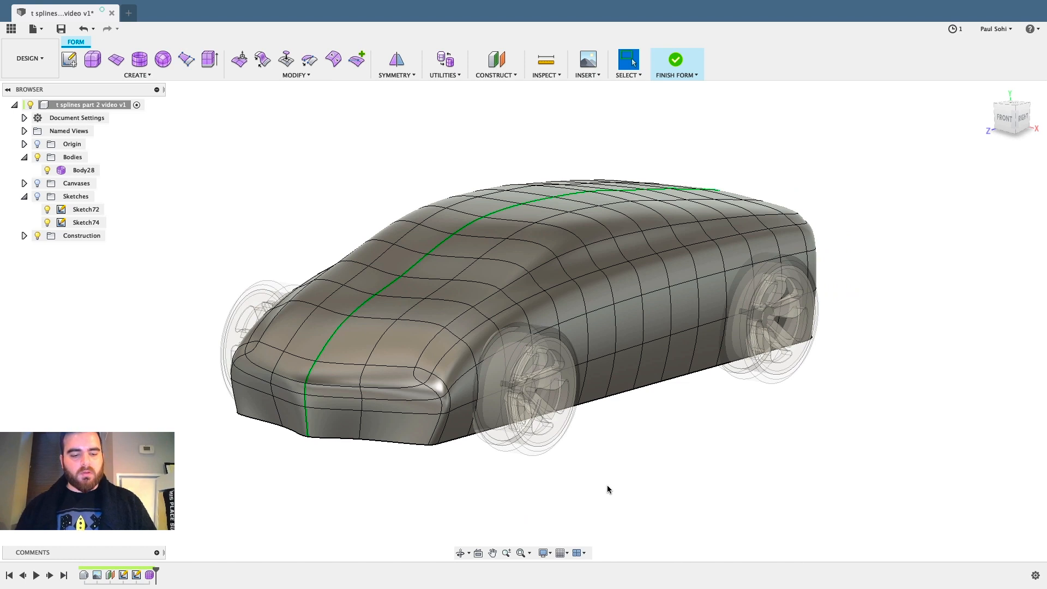
scroll(360, 496, up, 2)
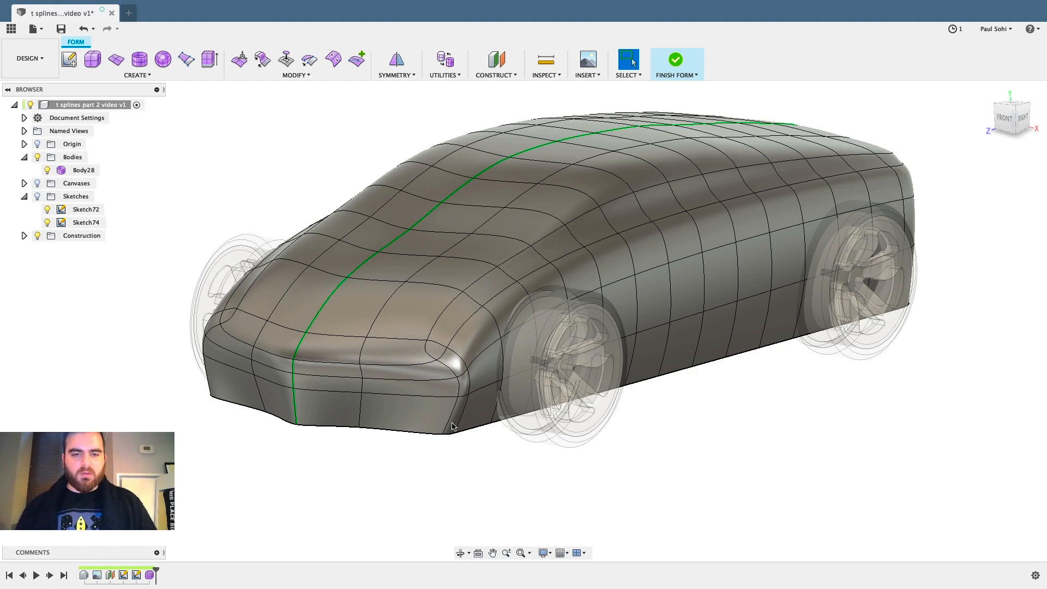
key(ctrl+1)
scroll(411, 404, up, 2)
shift+middle_drag(411, 404, 522, 312)
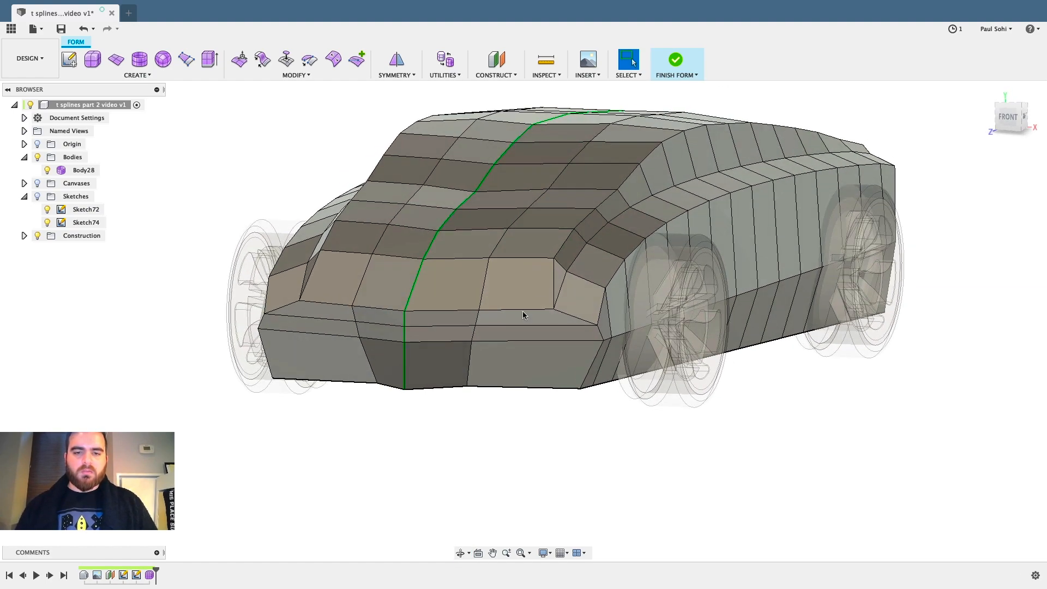
scroll(561, 306, up, 6)
click(594, 343)
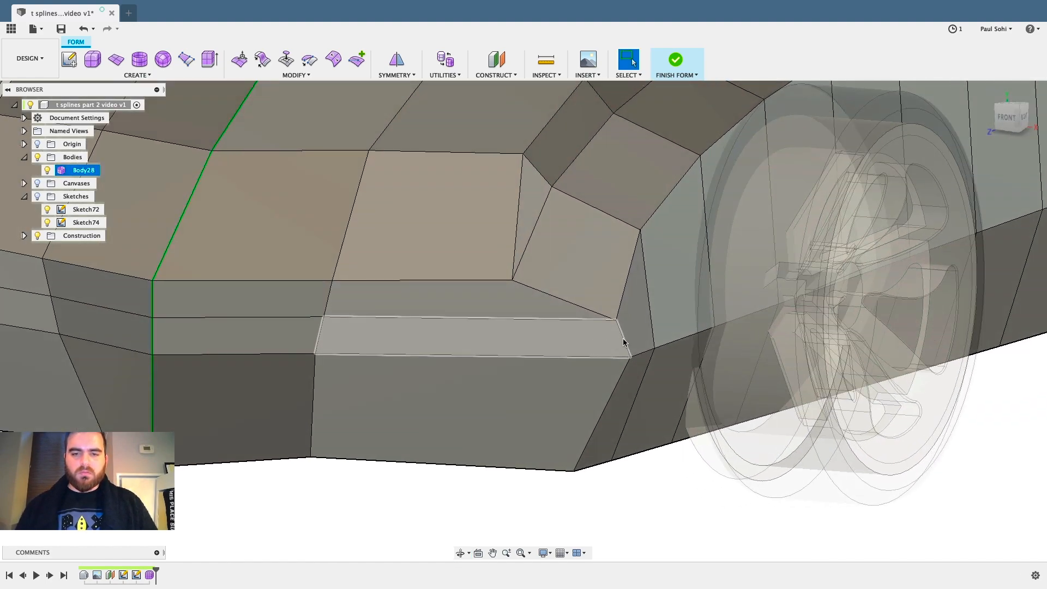
click(622, 339)
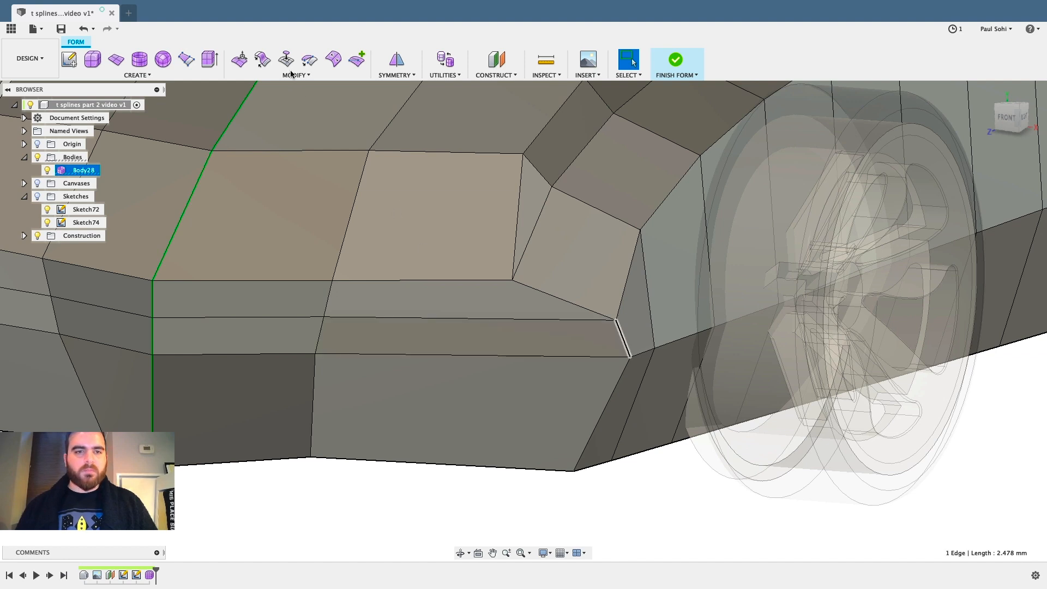
click(238, 60)
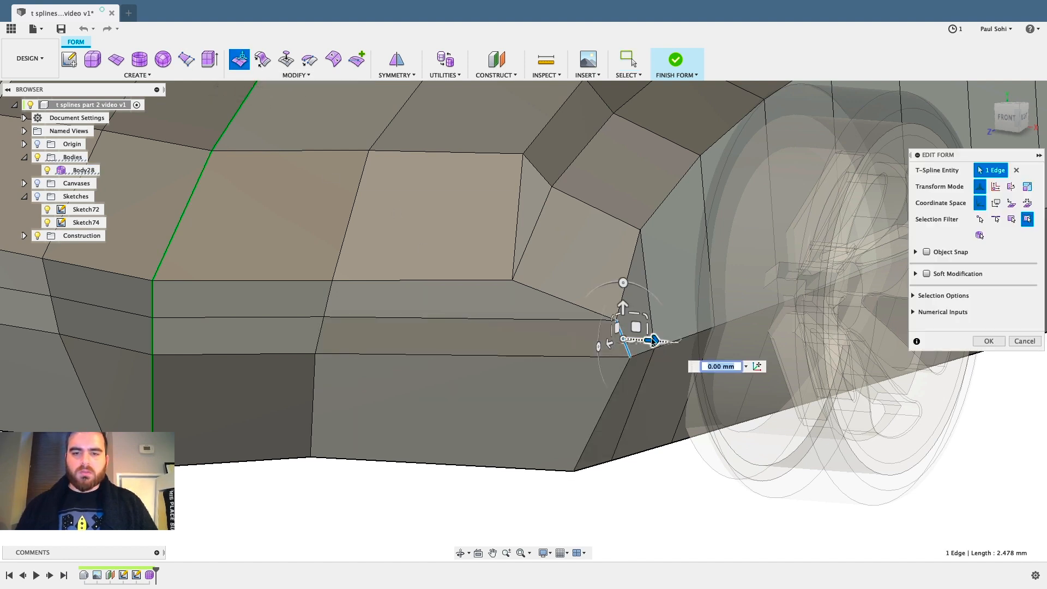
drag(653, 340, 612, 336)
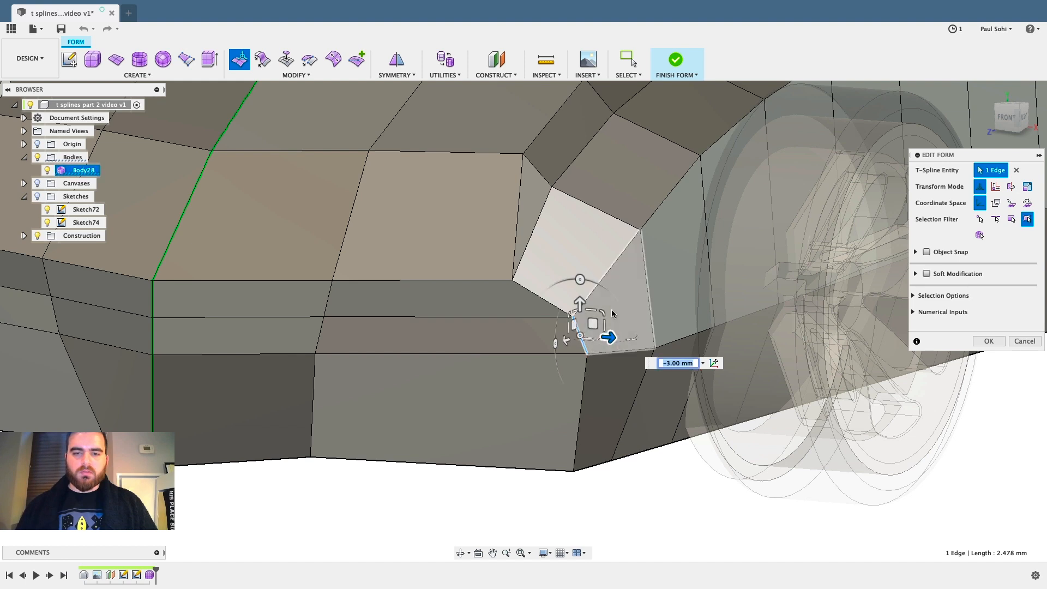
drag(580, 281, 589, 282)
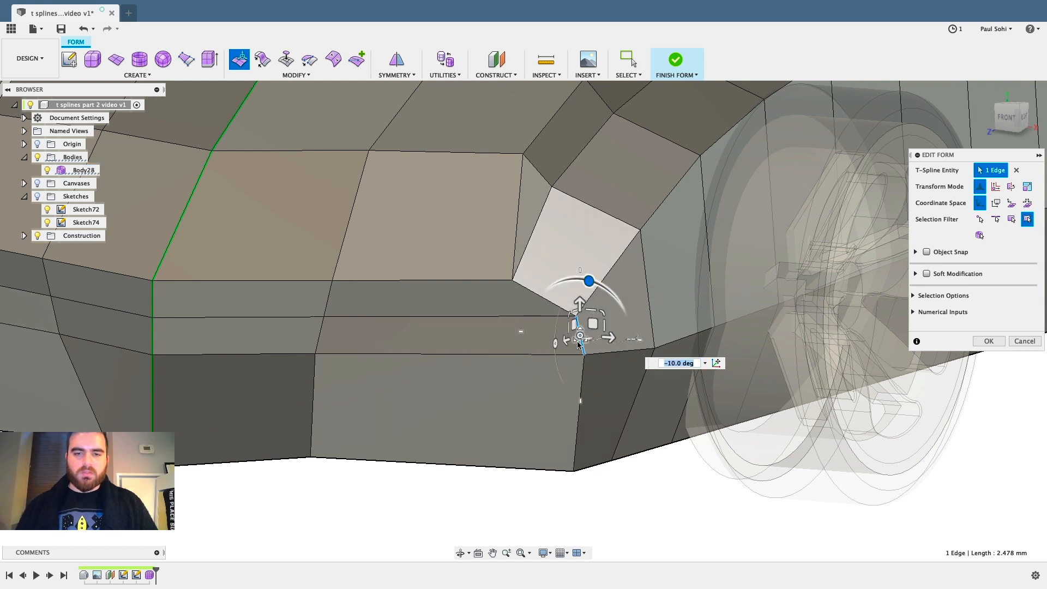
Shift the bottom vertex of the front bumper corner inward toward the centreline.
click(573, 472)
drag(603, 474, 570, 474)
scroll(573, 304, down, 5)
click(683, 440)
Move the bottom centreline vertex of the front bumper 3 mm rearward.
shift+middle_drag(705, 418, 669, 412)
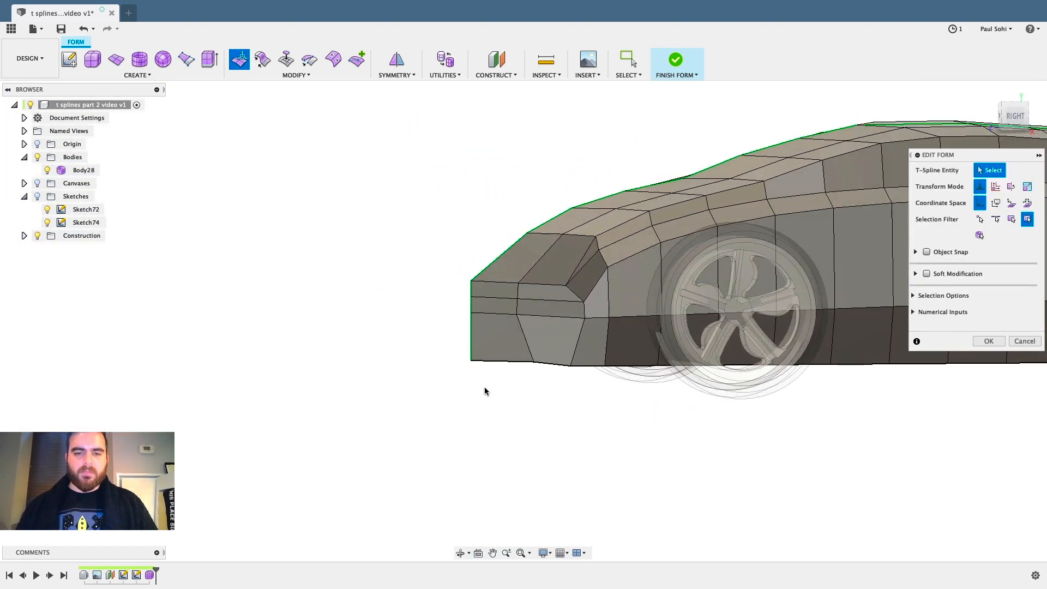
click(472, 361)
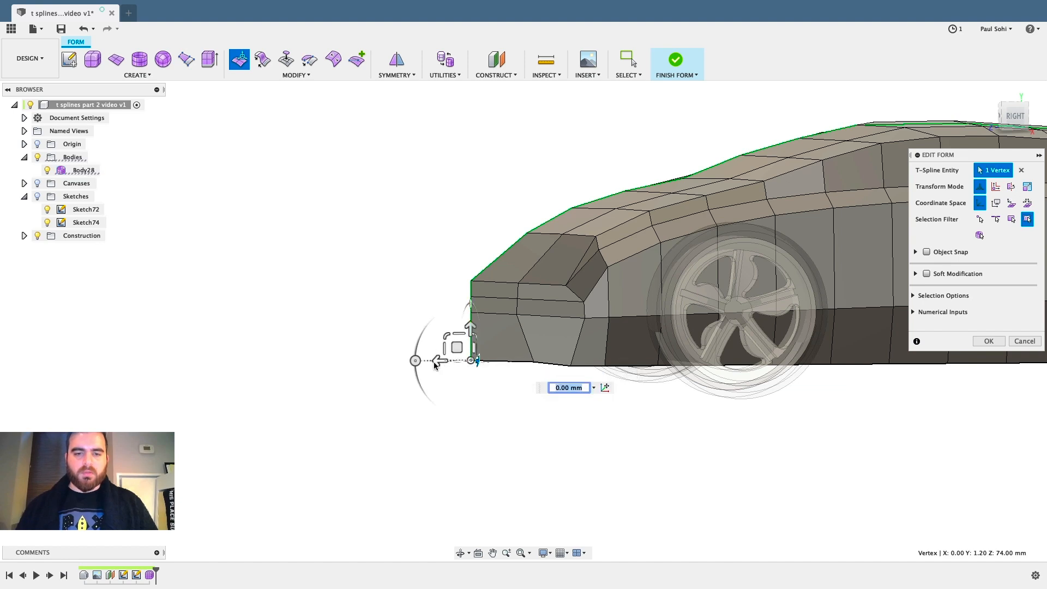
drag(434, 364, 444, 365)
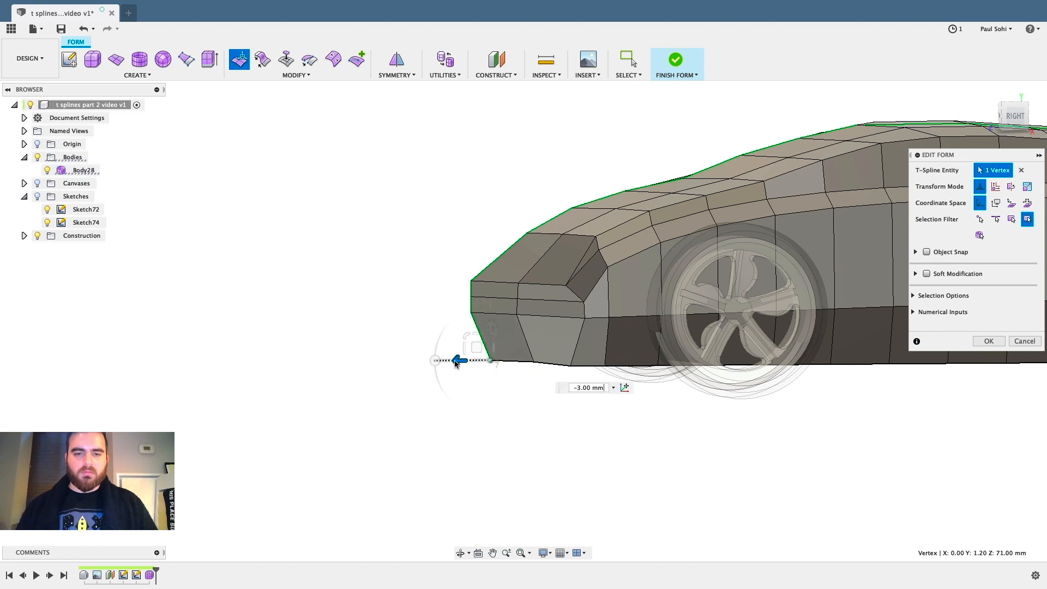
click(318, 343)
shift+middle_drag(317, 344, 495, 366)
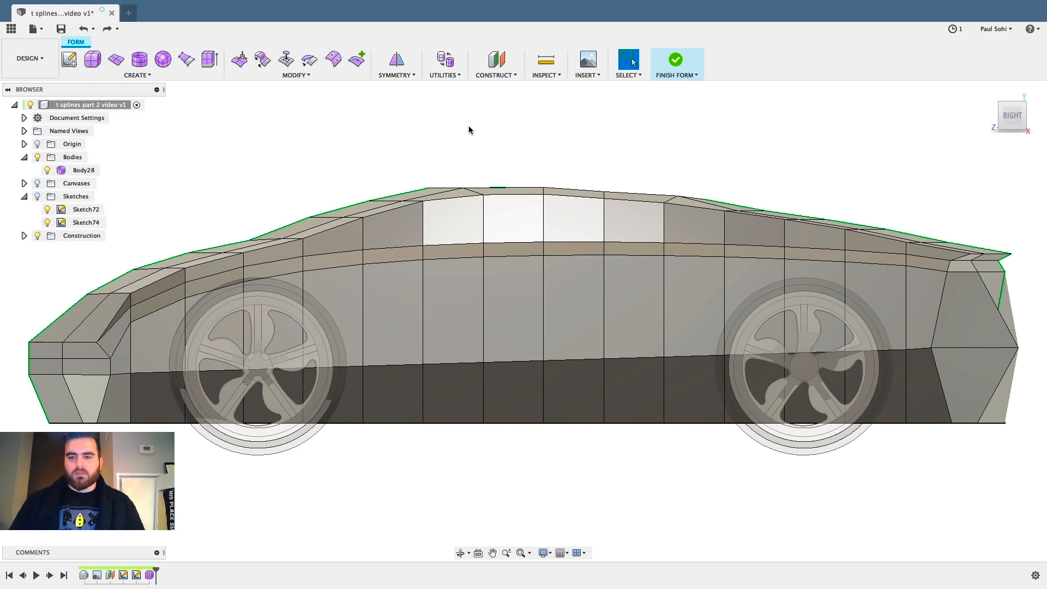
Insert points from the bottom-edge vertex beneath the rear wheel up to the lower part of the rear corner edge.
middle_drag(763, 161, 619, 159)
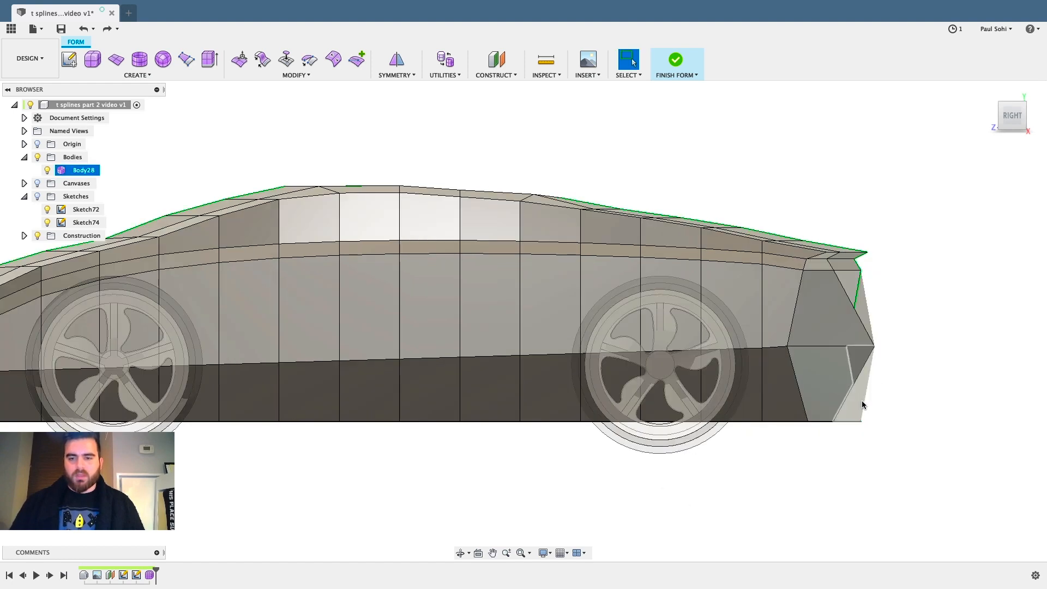
scroll(893, 418, up, 3)
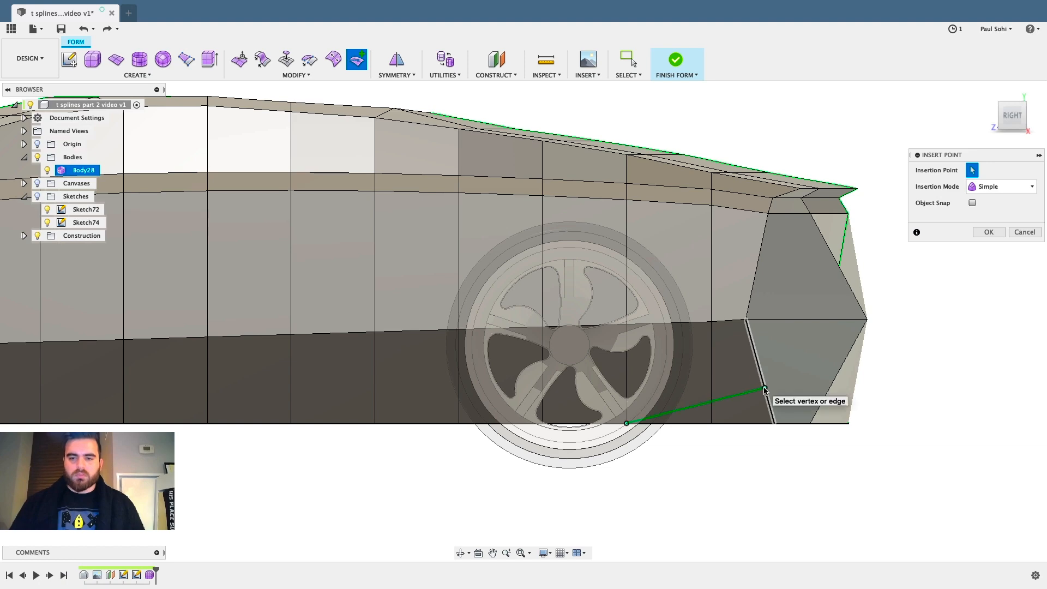
click(991, 233)
Insert points across the lower rear face to connect the ends of the sloping cuts on both sides.
shift+middle_drag(954, 369, 831, 380)
scroll(618, 398, down, 1)
scroll(873, 412, up, 5)
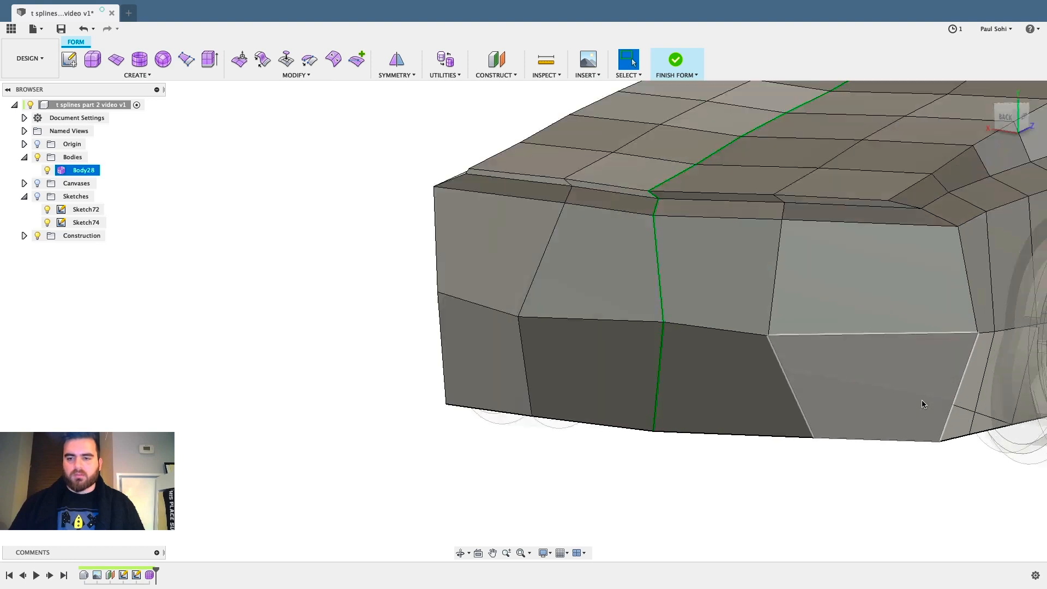
scroll(895, 418, down, 2)
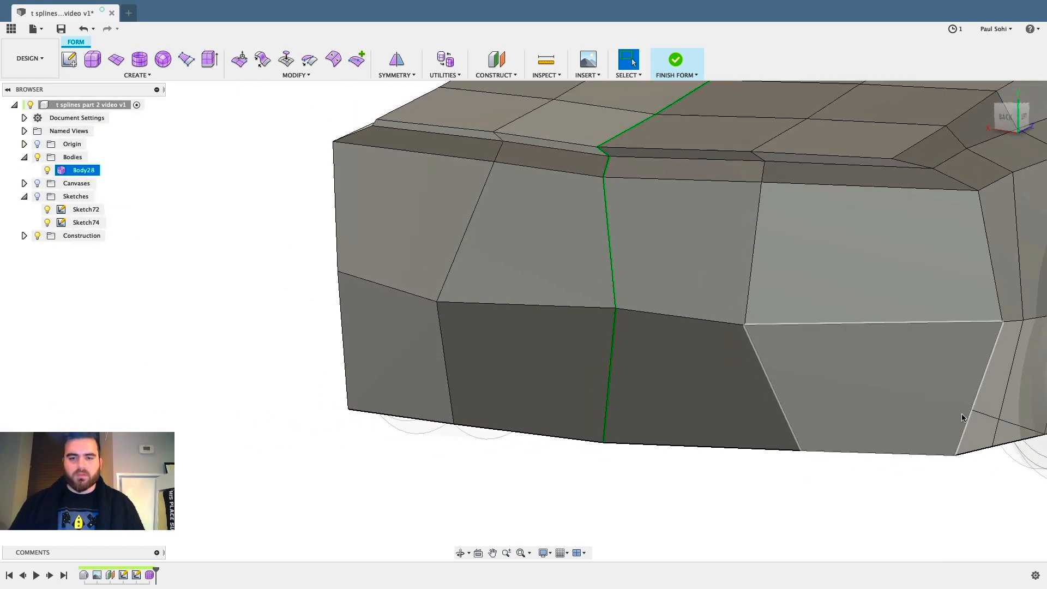
click(356, 58)
shift+middle_drag(227, 357, 313, 371)
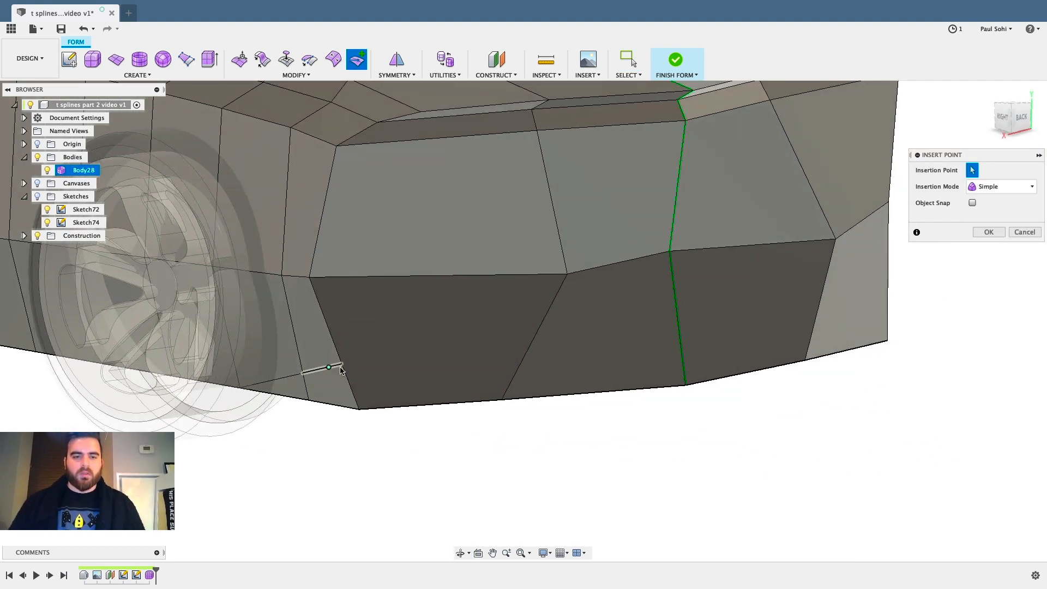
shift+middle_drag(741, 341, 673, 349)
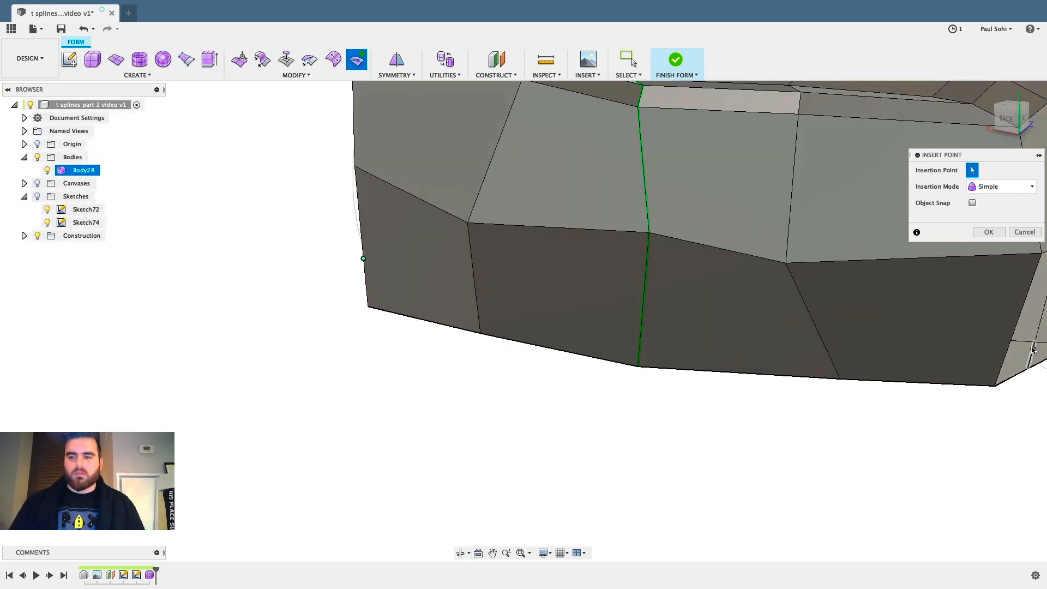
click(1012, 341)
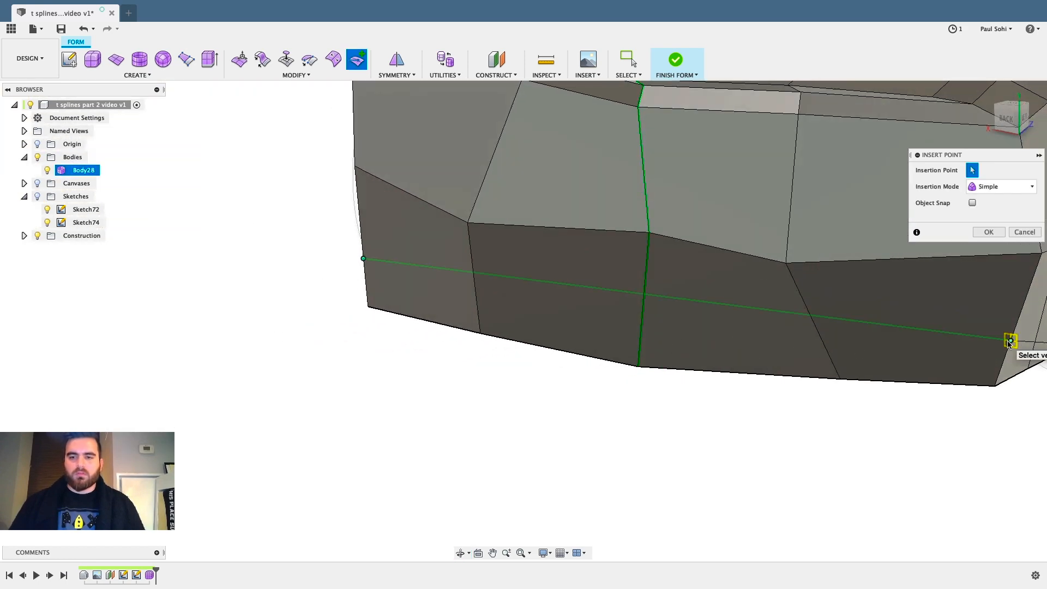
click(987, 232)
Delete the strip of the body beneath the newly inserted line around the rear to form an upswept underside.
shift+middle_drag(591, 412, 758, 404)
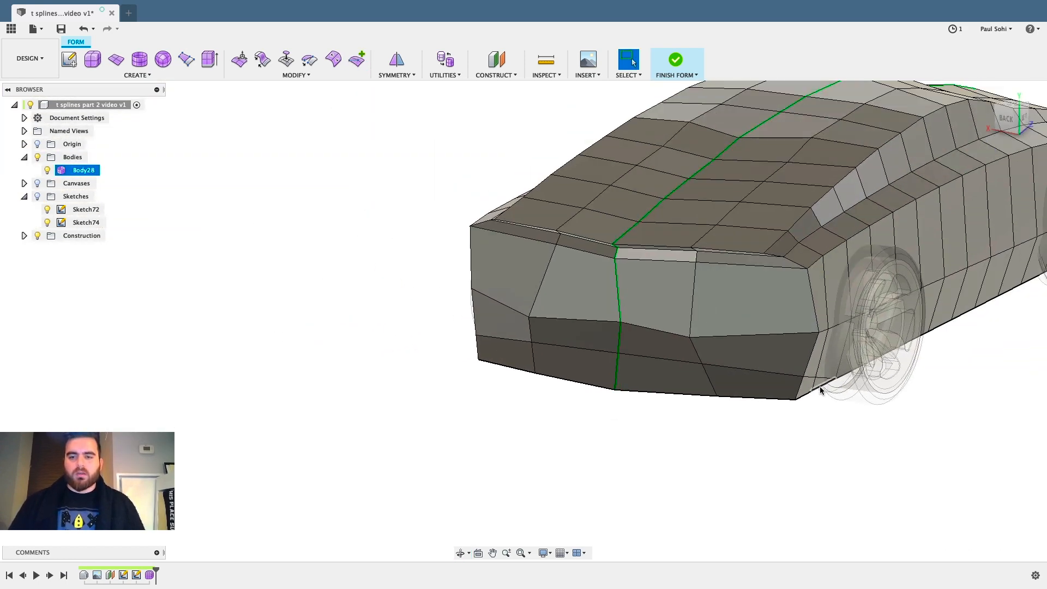
shift+double_click(640, 391)
key(Delete)
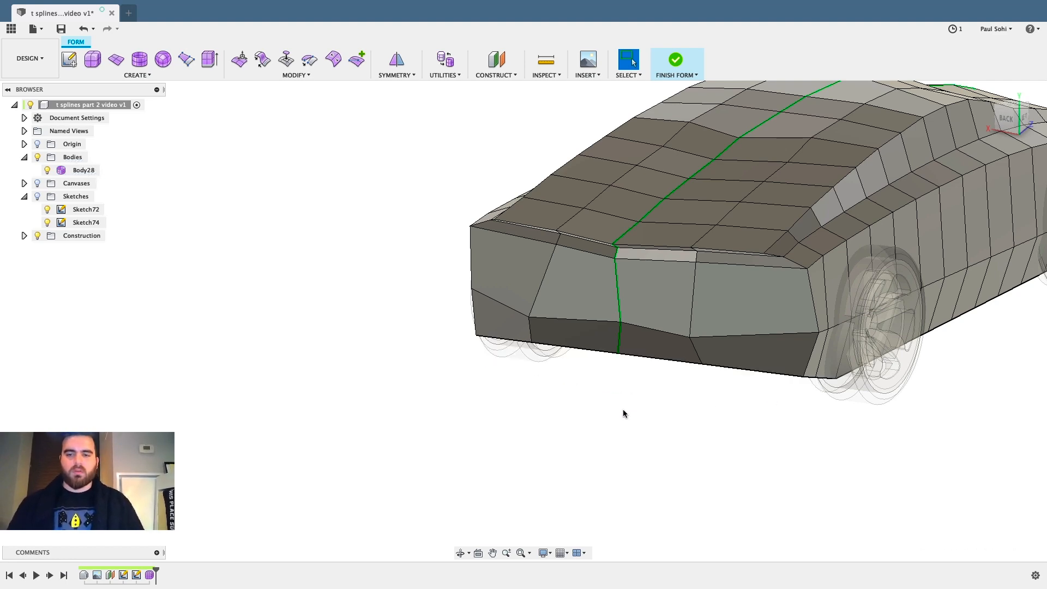
shift+middle_drag(615, 406, 739, 397)
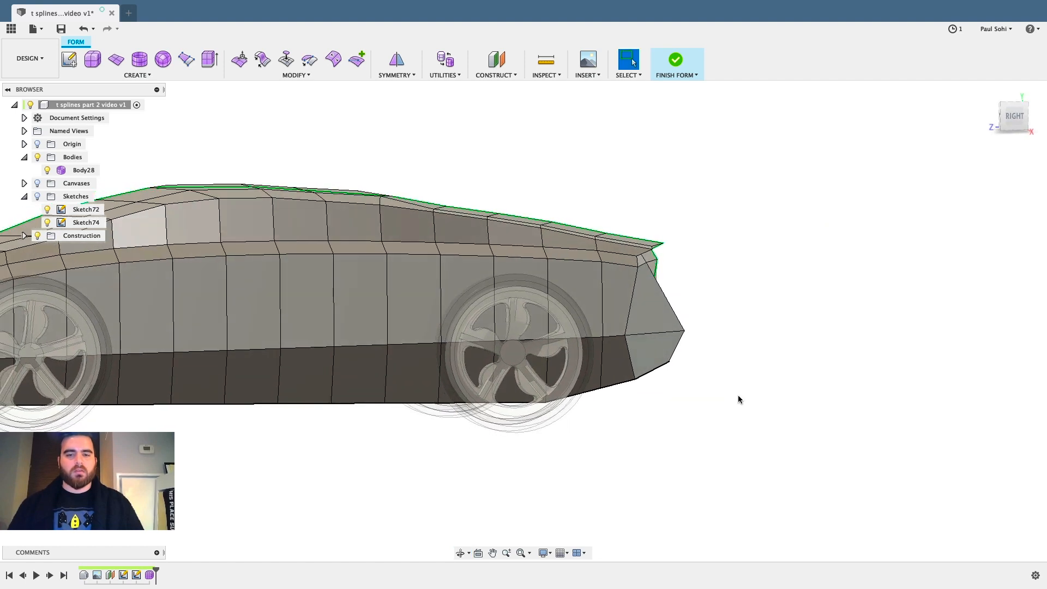
click(1013, 124)
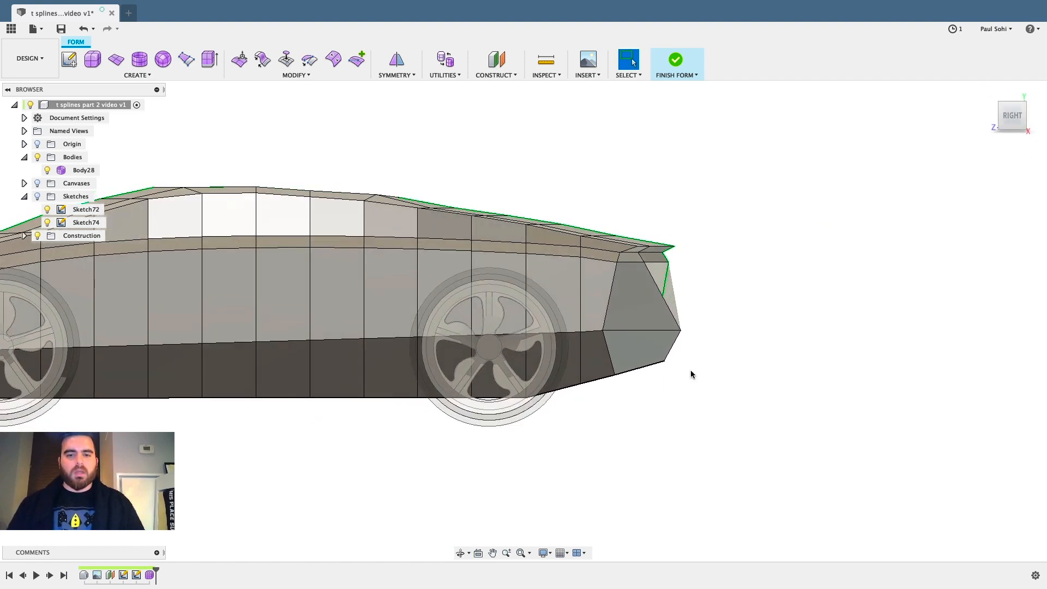
middle_drag(691, 370, 924, 398)
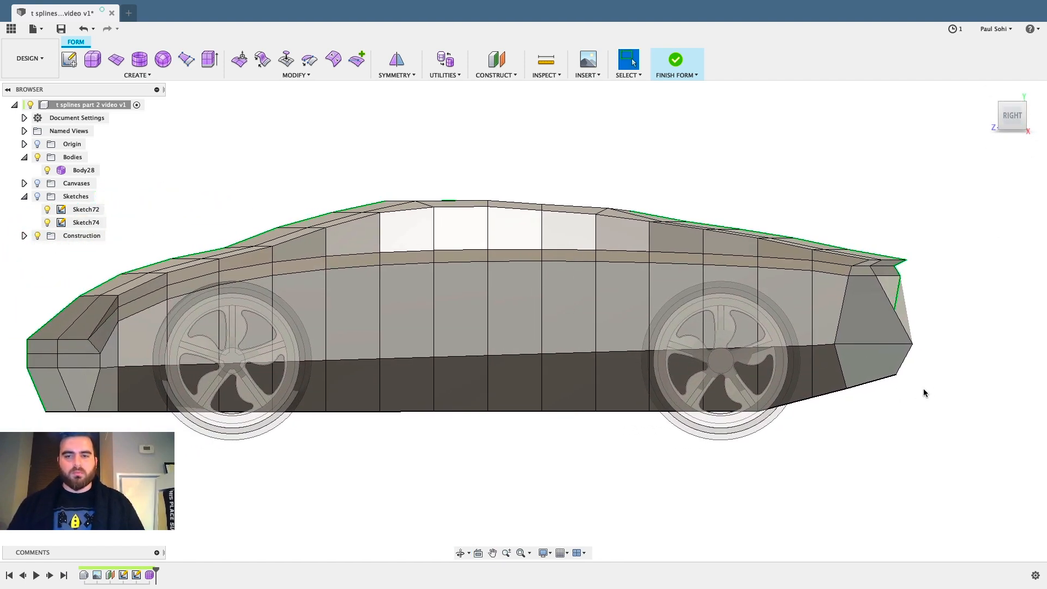
scroll(924, 392, up, 3)
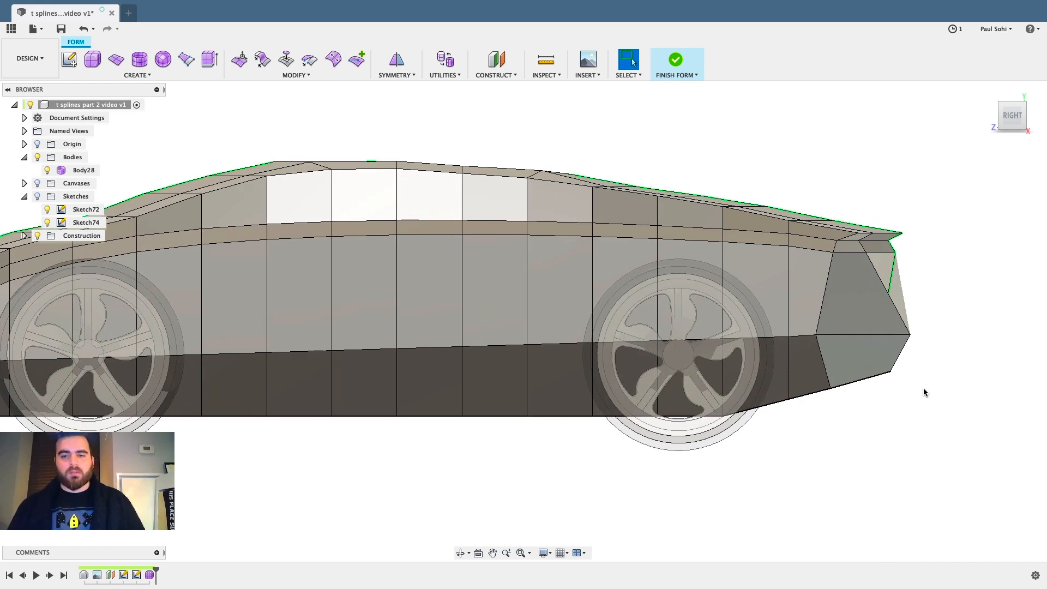
Insert an edge loop above the lower side crease line around the body, Simple mode, Single side, at location -0.592.
scroll(924, 392, down, 3)
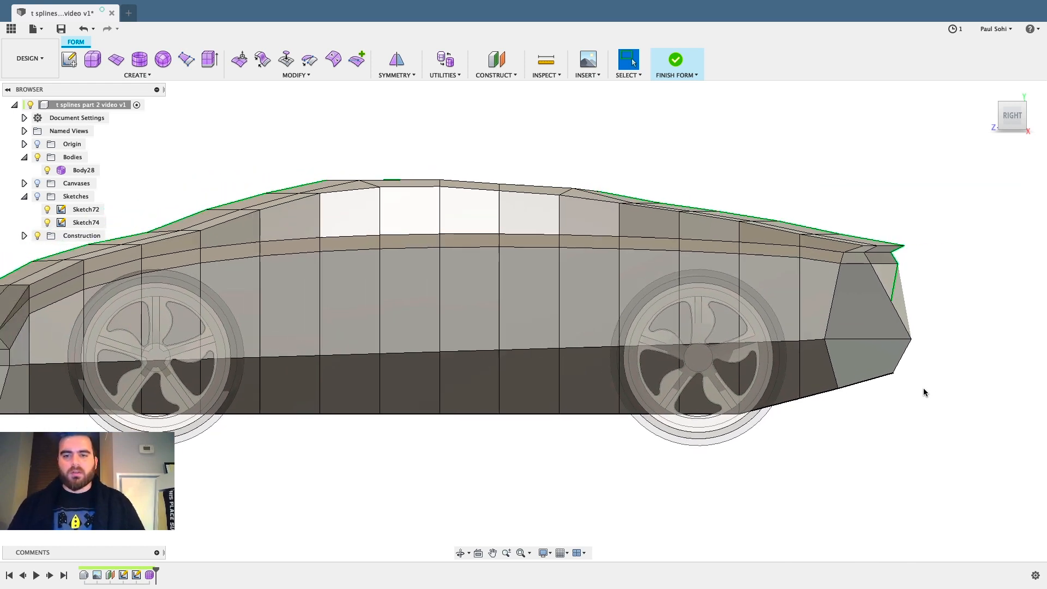
scroll(924, 388, down, 2)
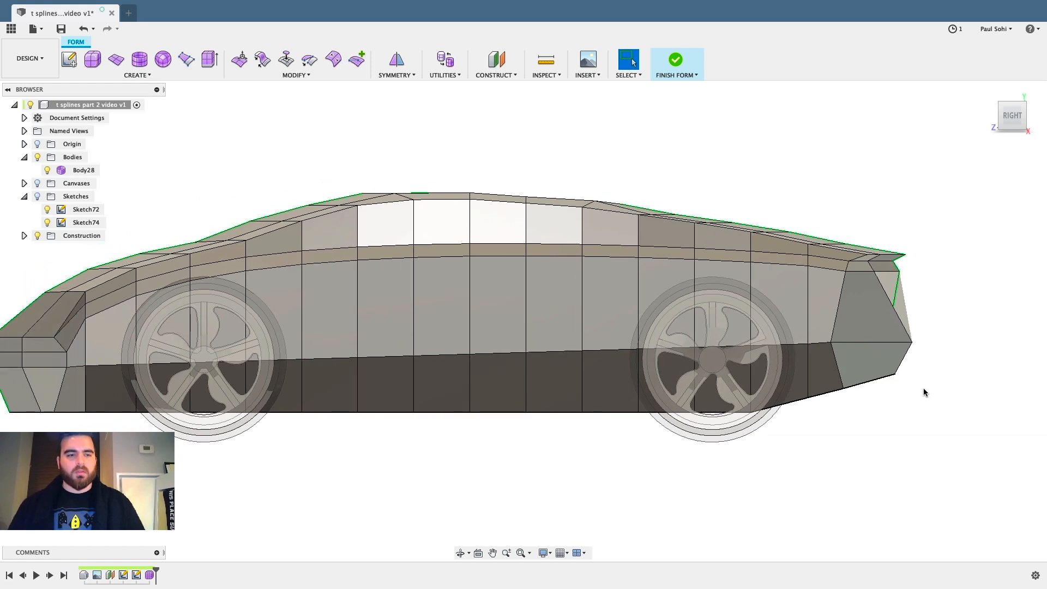
click(279, 76)
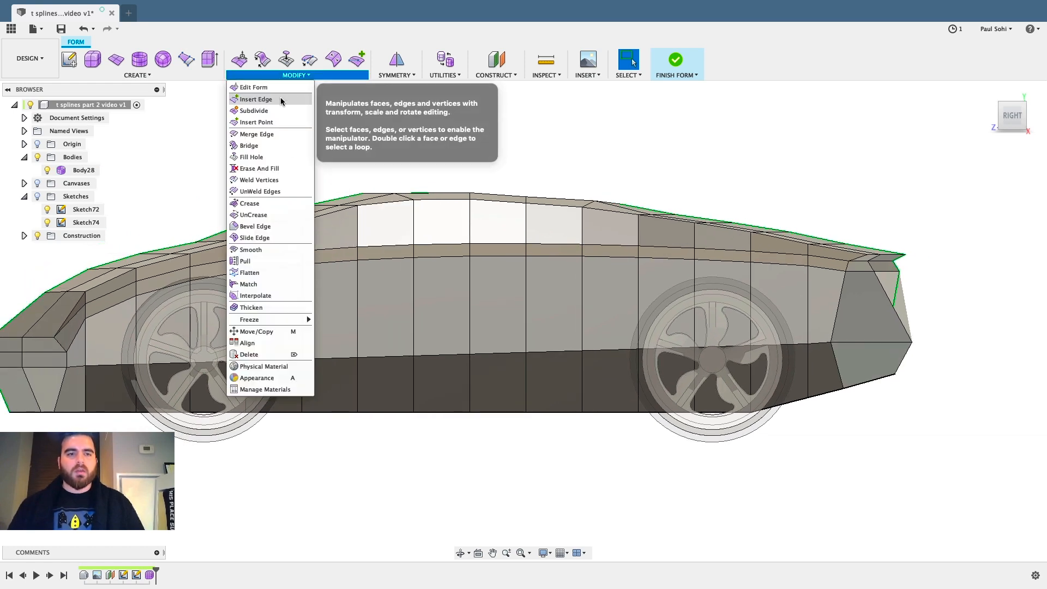
click(283, 100)
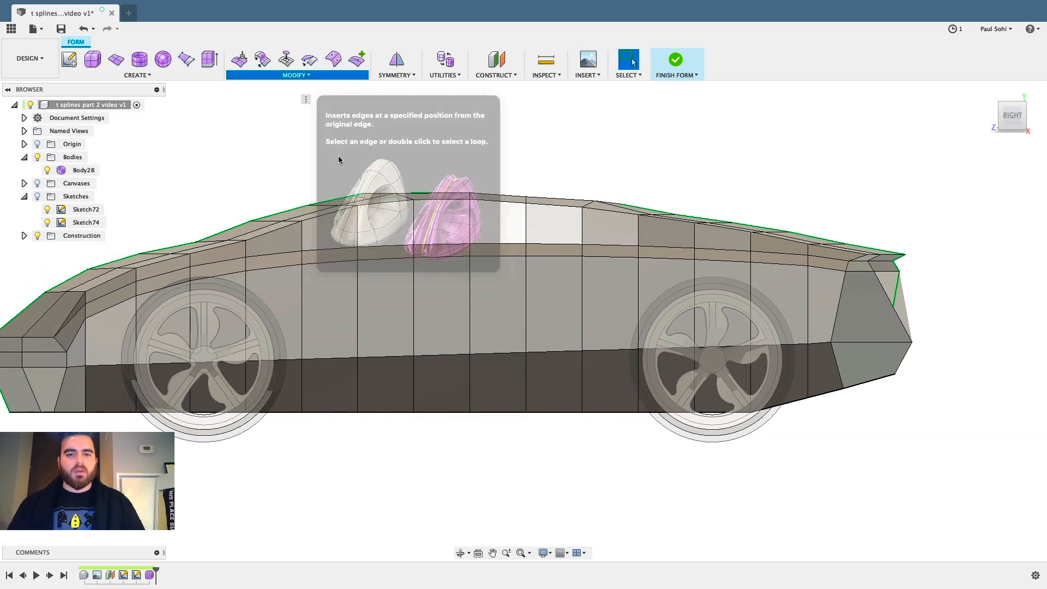
double_click(513, 357)
drag(502, 358, 501, 282)
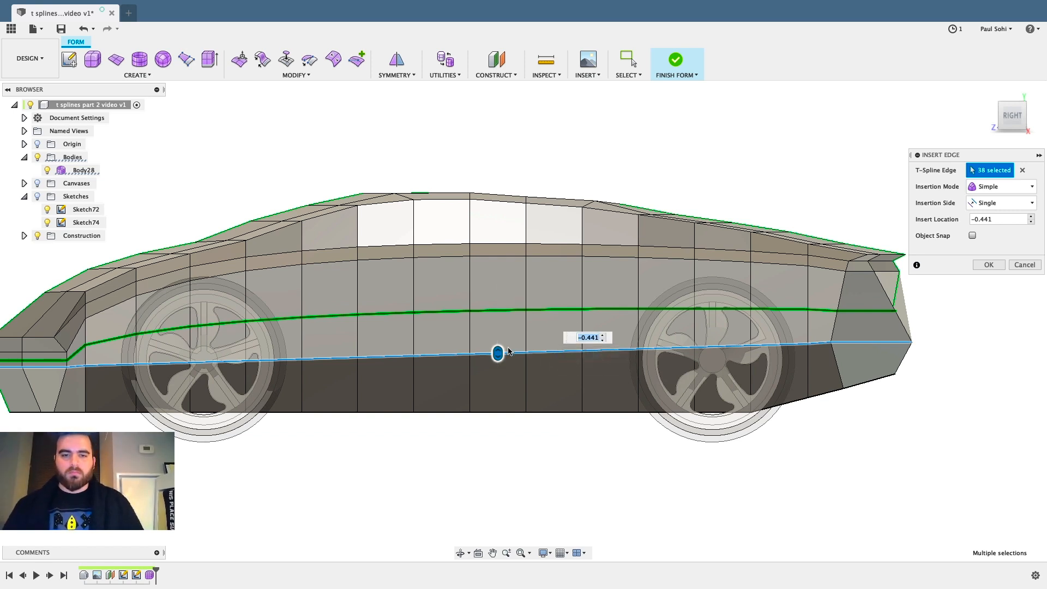
drag(498, 353, 499, 355)
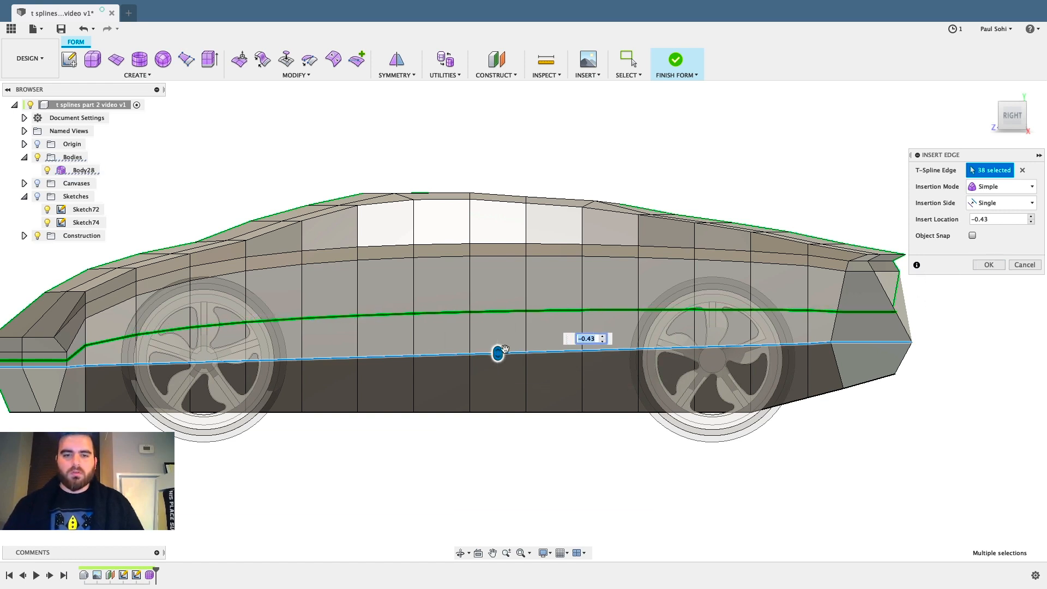
drag(498, 352, 501, 341)
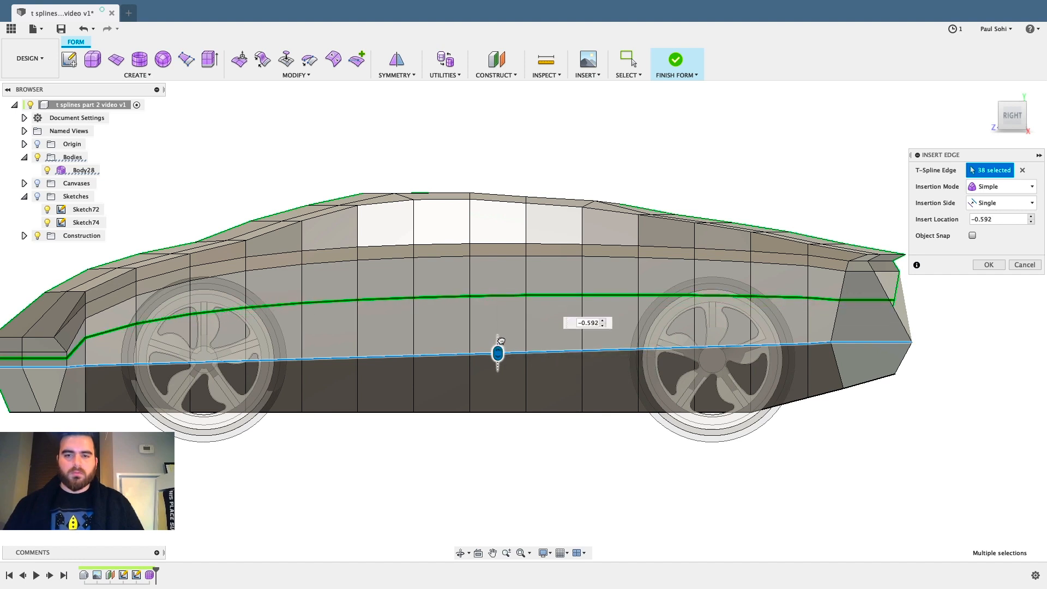
click(988, 265)
Insert points in Simple mode to outline an arch around the rear wheel, from the bottom edge ahead of it to the sloping underside behind.
scroll(895, 343, up, 3)
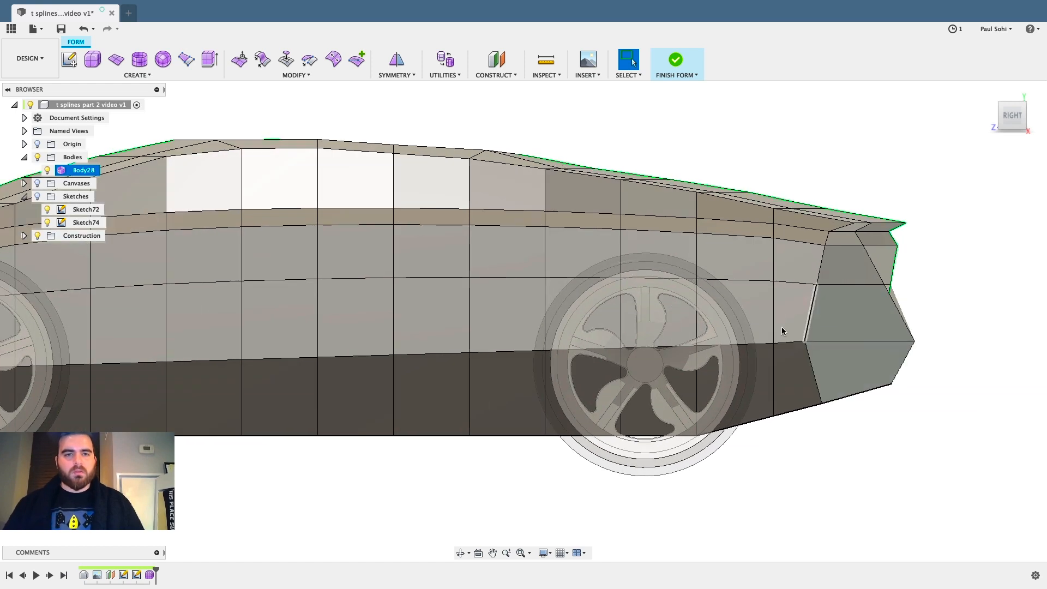
click(356, 59)
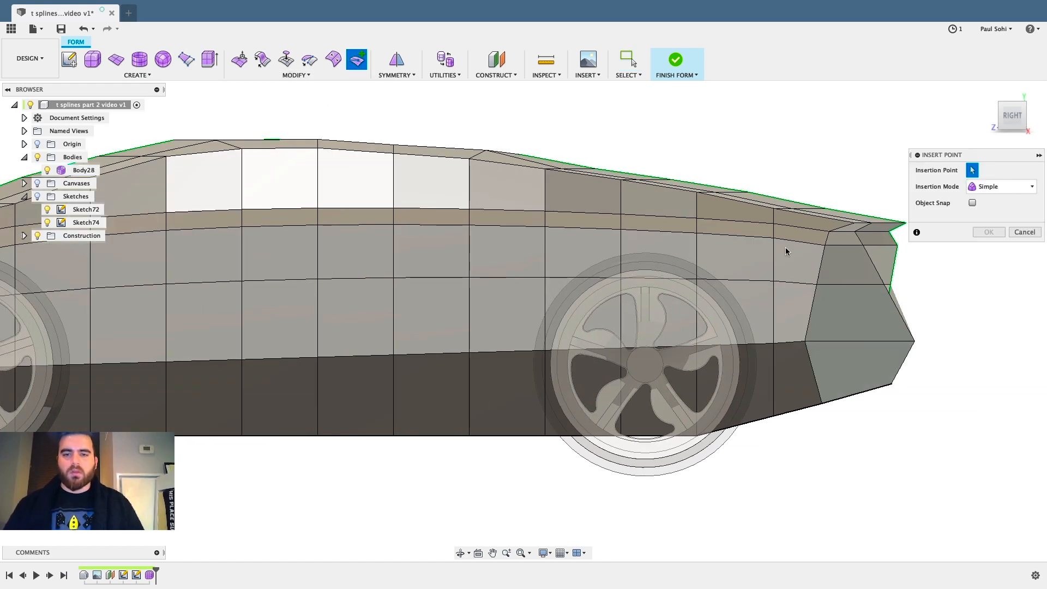
click(431, 435)
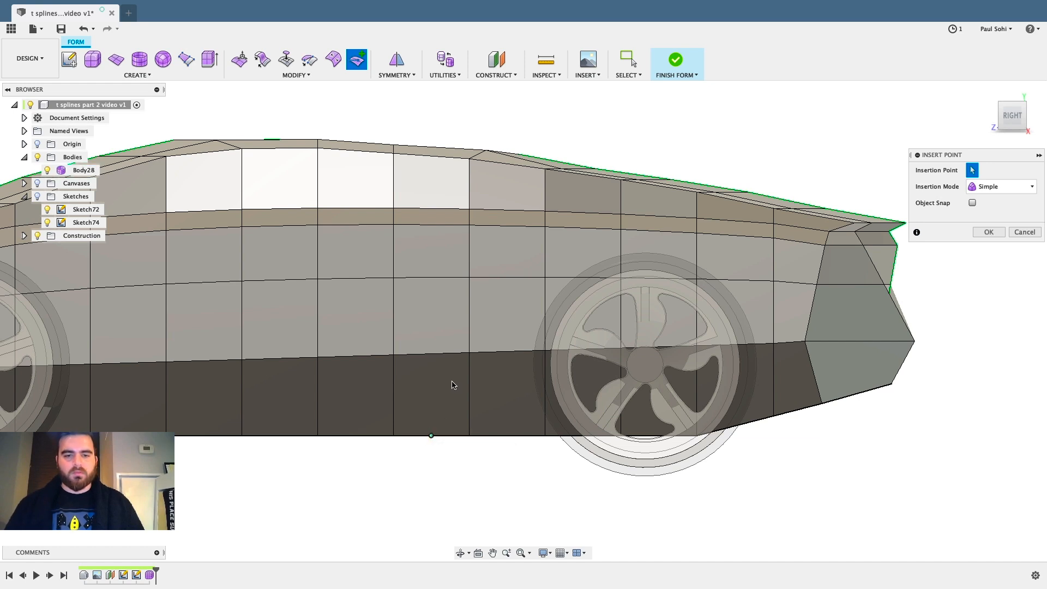
click(469, 380)
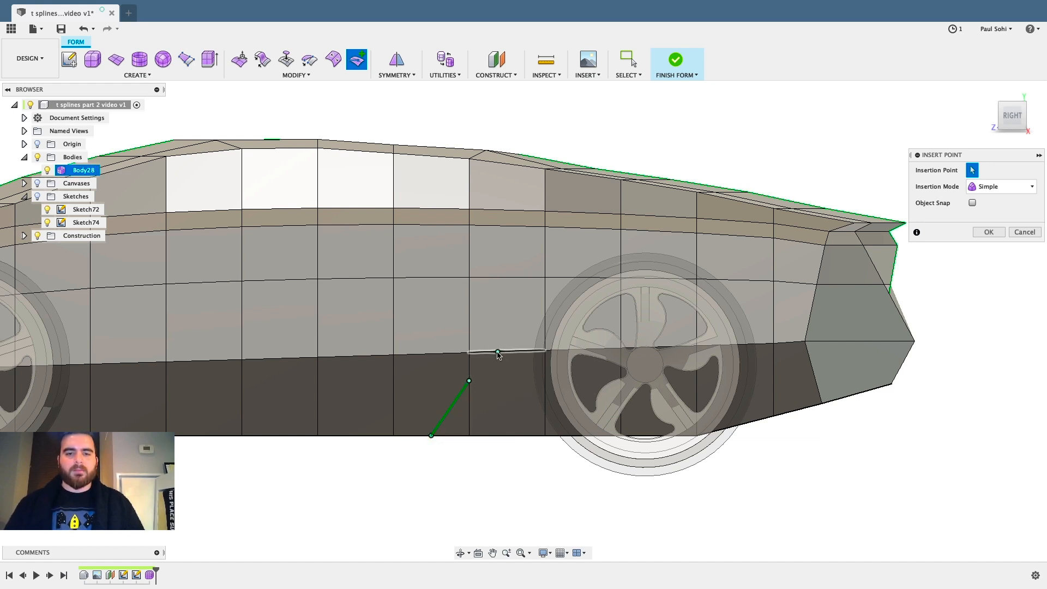
click(498, 352)
click(536, 278)
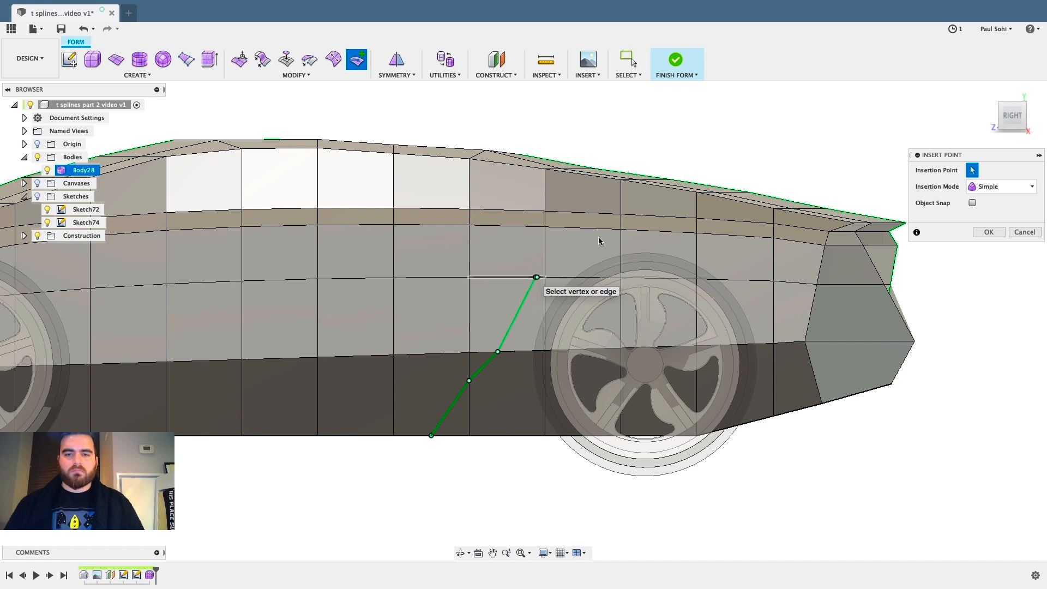
click(621, 244)
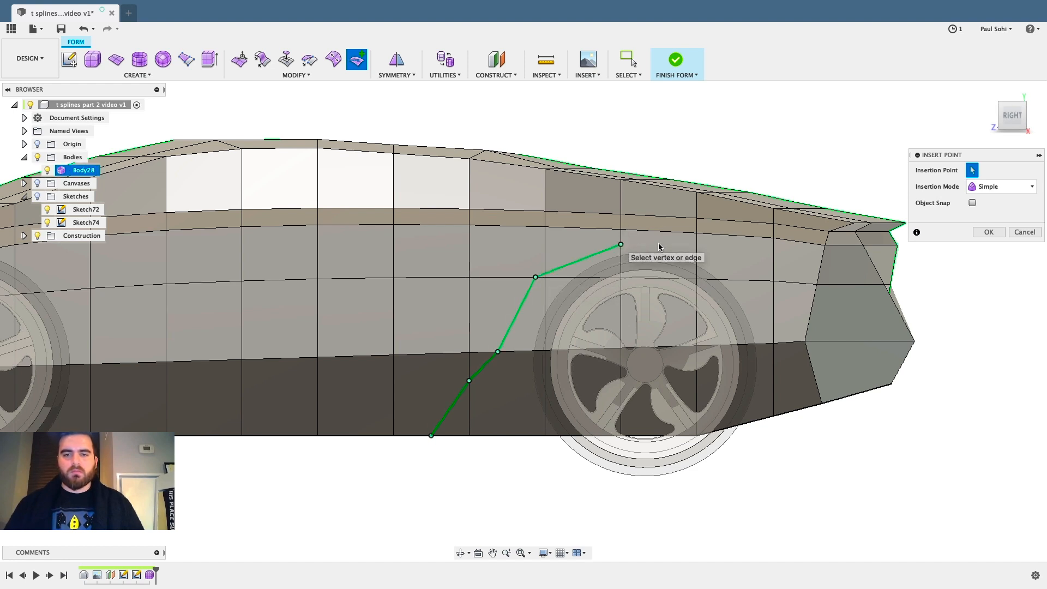
click(697, 246)
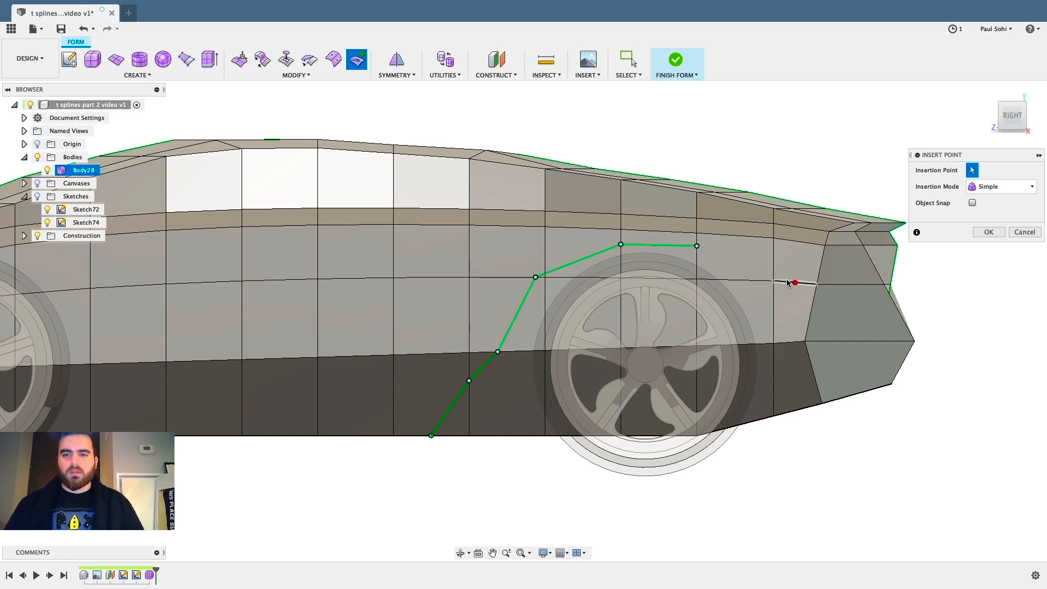
click(755, 281)
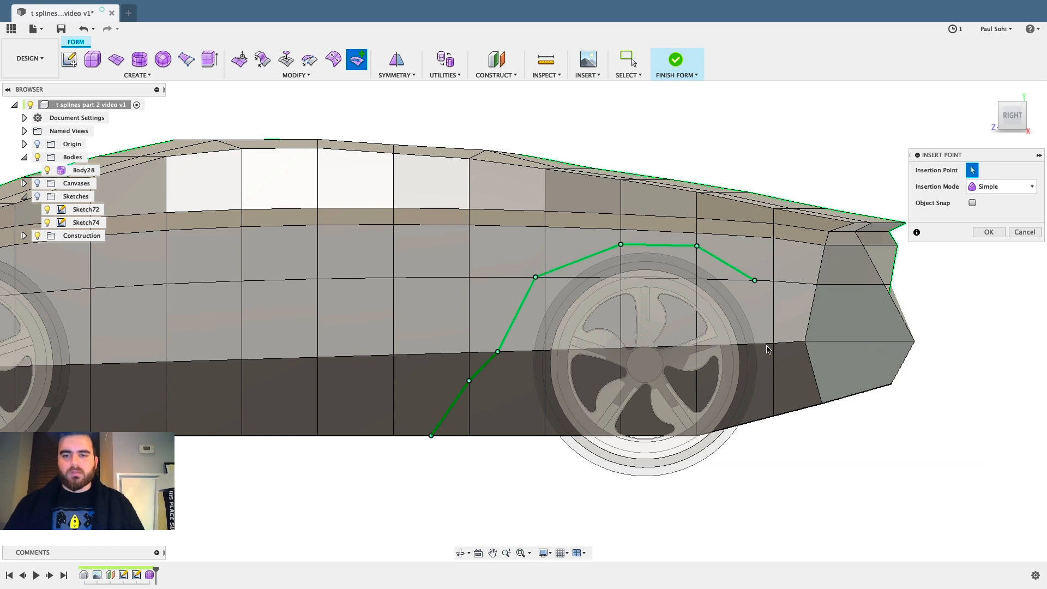
click(774, 343)
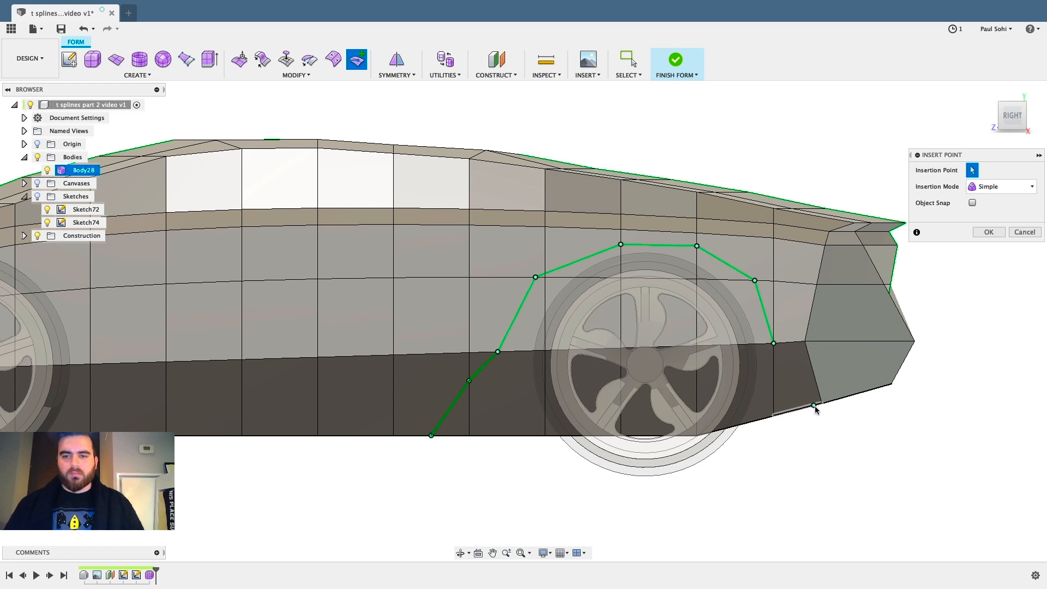
click(798, 409)
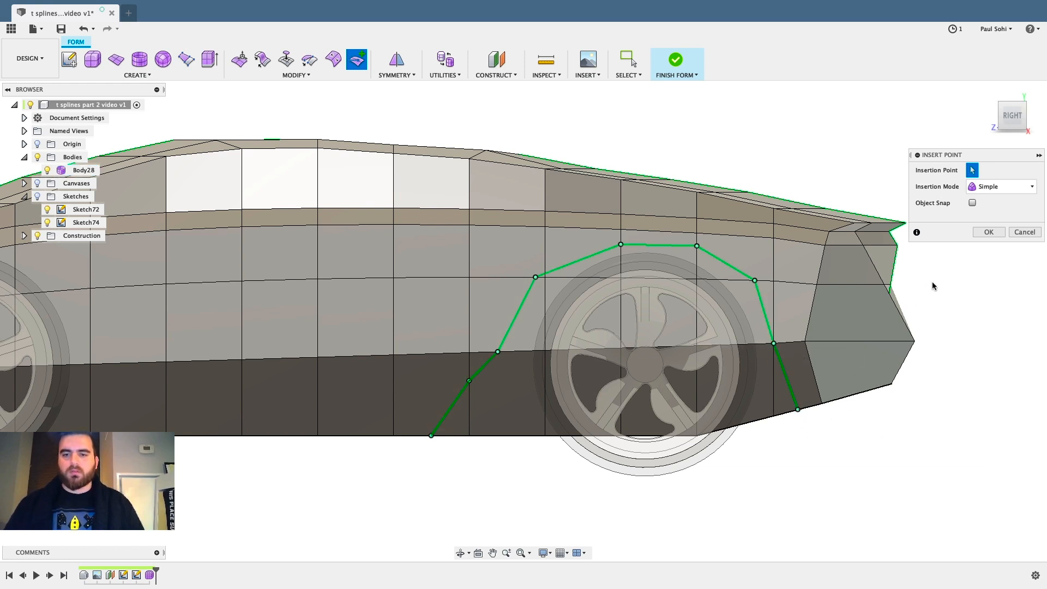
click(977, 233)
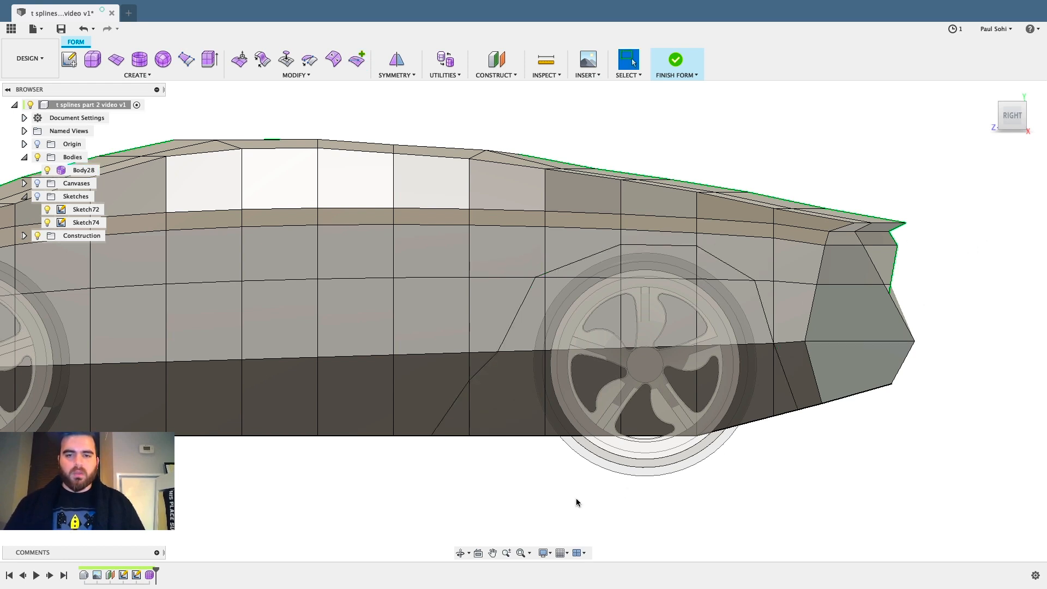
Insert points joining the arch outline's lower front vertex directly to its upper front vertex, bypassing the kink ahead of the rear wheel.
click(357, 59)
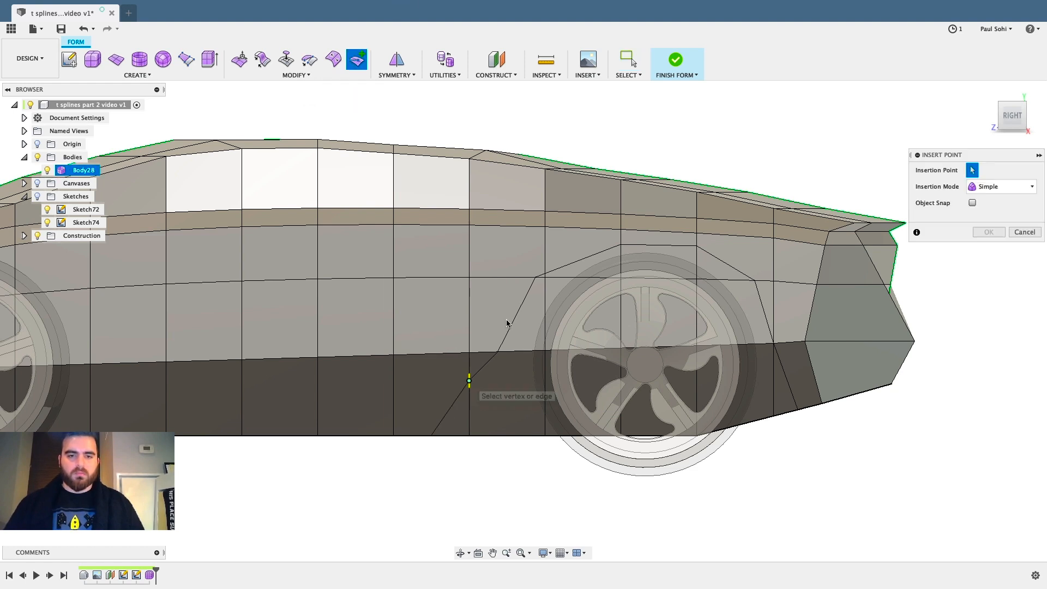
click(535, 277)
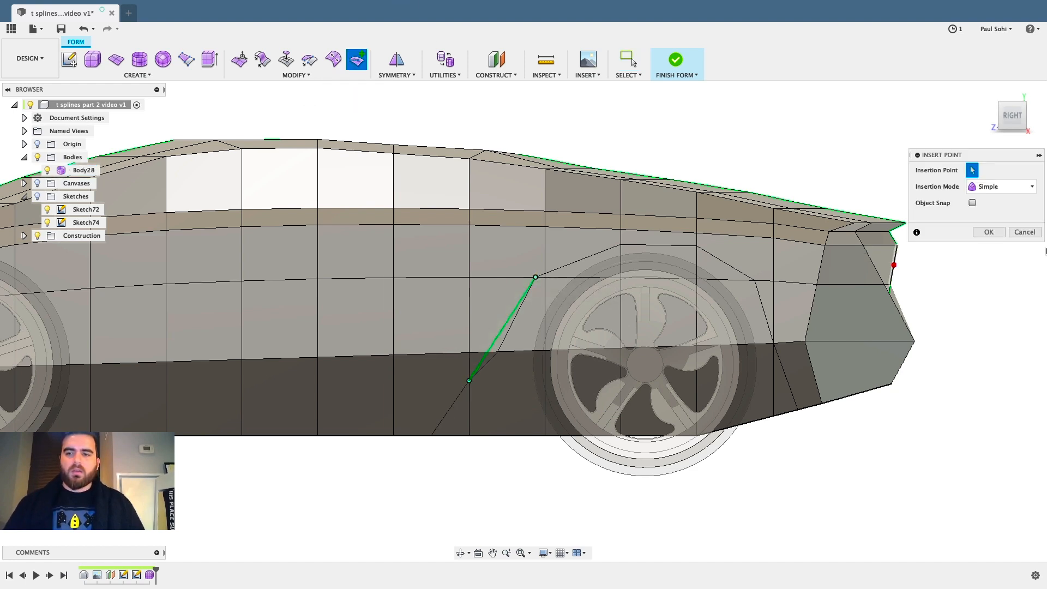
click(989, 232)
Delete the body faces enclosed by the arch outline to open the rear wheel well.
scroll(531, 361, up, 3)
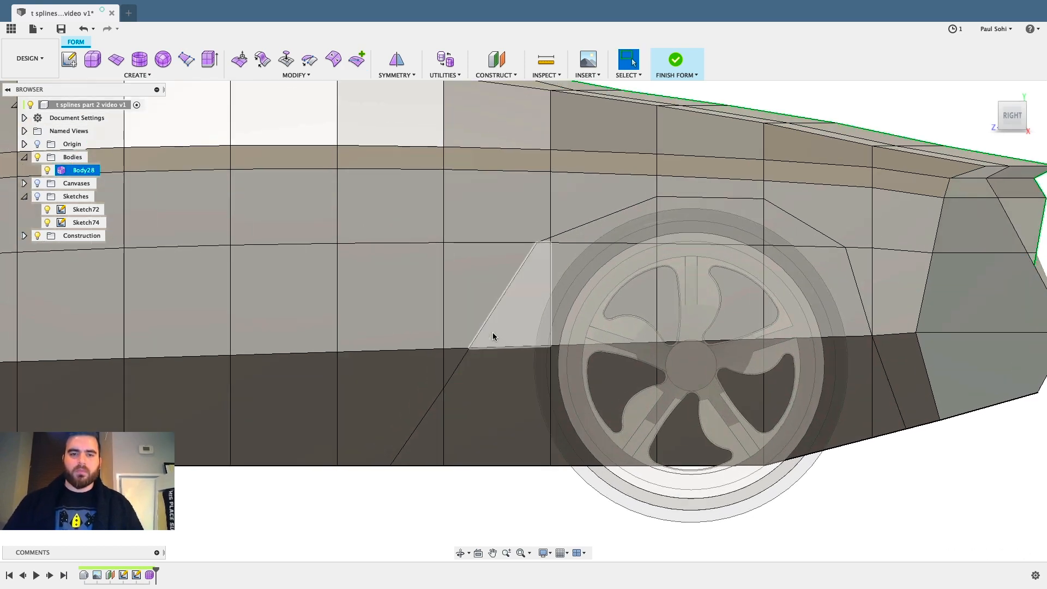
scroll(492, 335, down, 1)
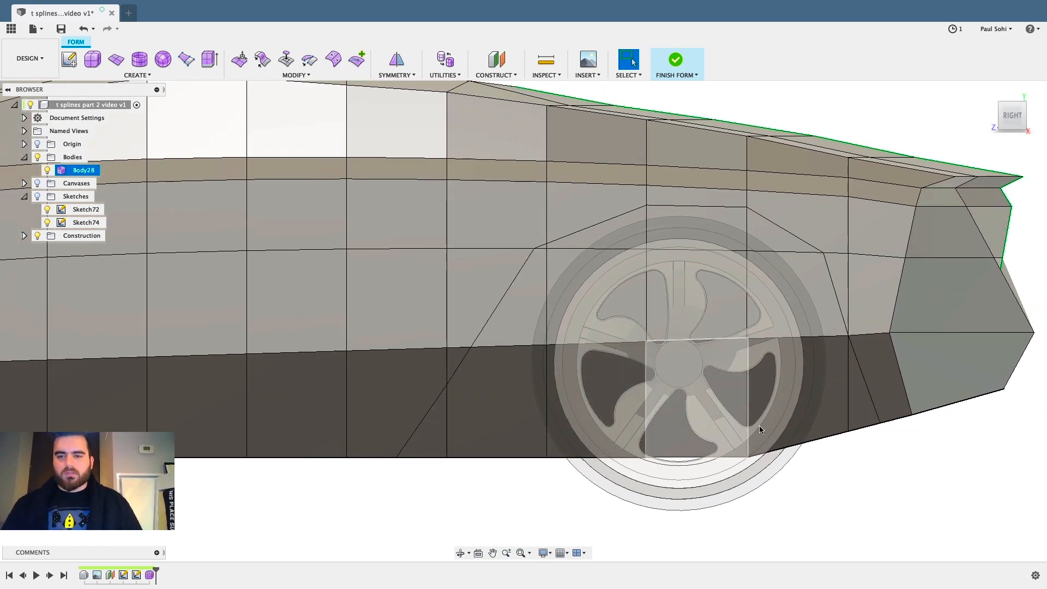
click(856, 393)
shift+click(813, 411)
shift+click(693, 414)
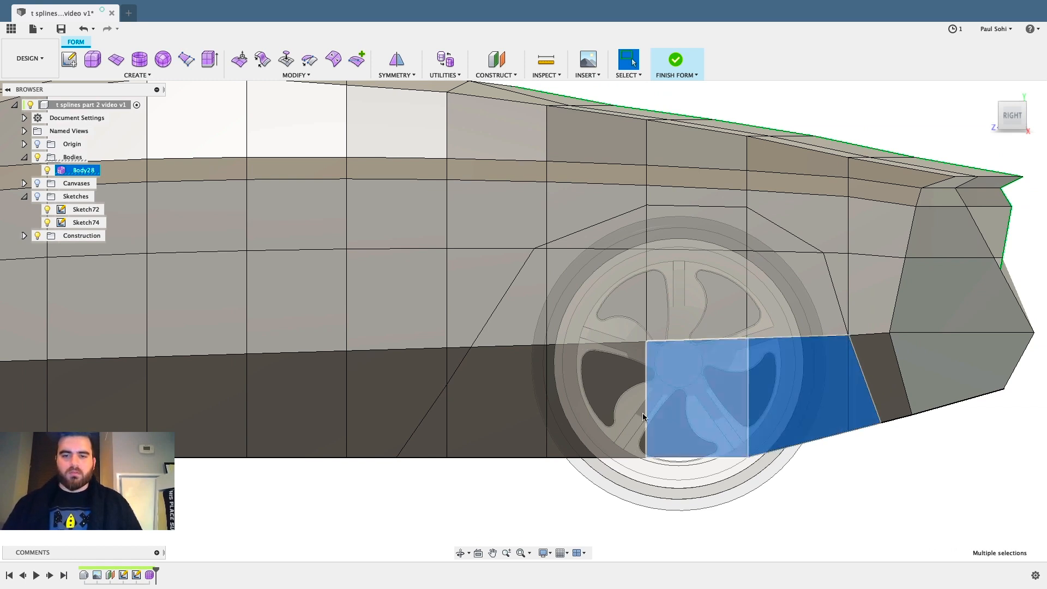
shift+click(611, 414)
shift+click(524, 419)
shift+click(420, 439)
shift+click(521, 332)
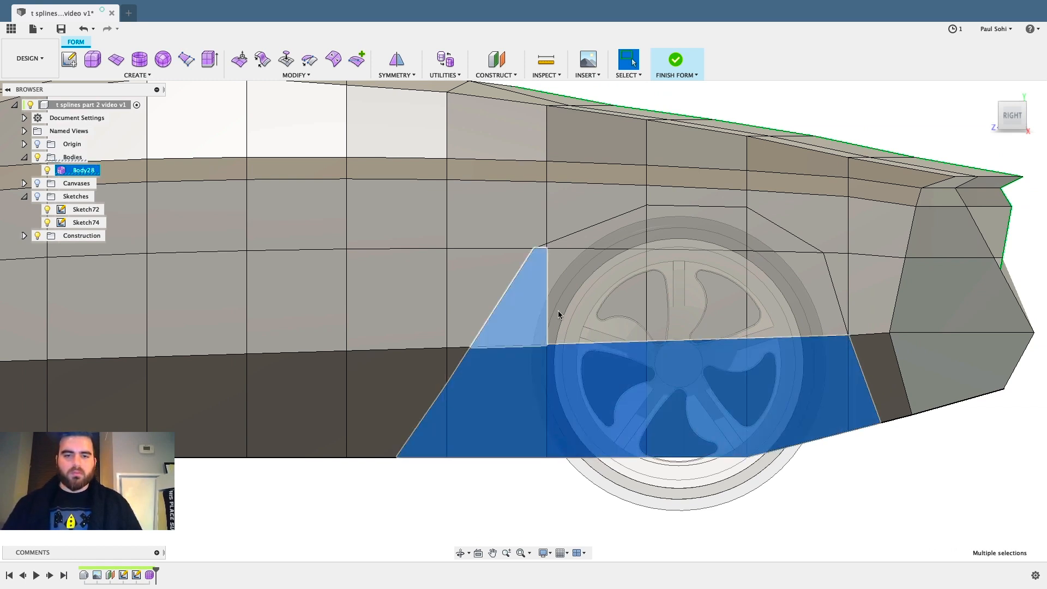
shift+click(597, 300)
shift+click(587, 236)
shift+click(664, 227)
shift+click(781, 234)
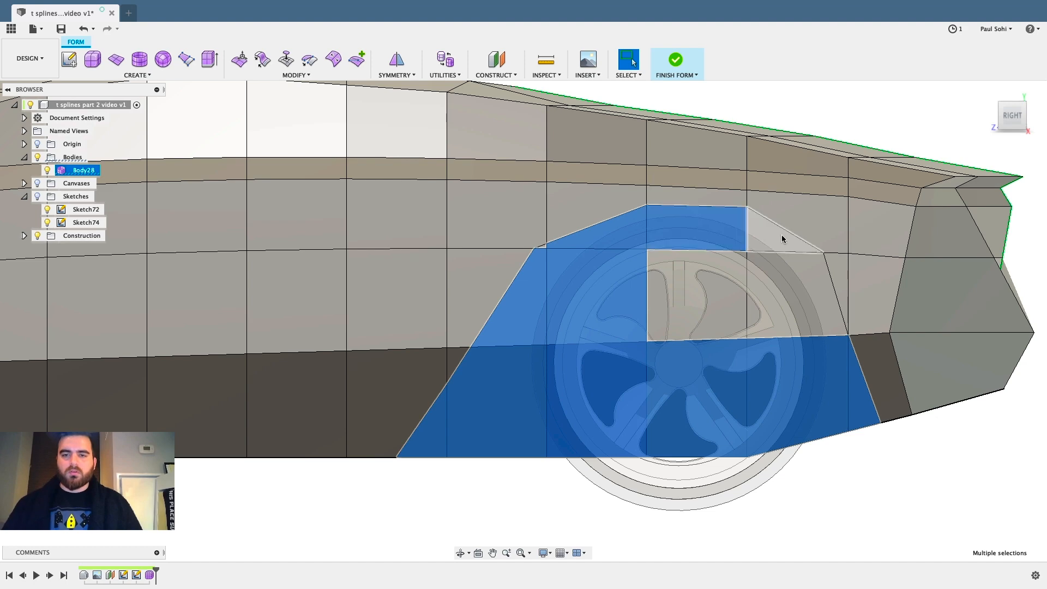
shift+click(731, 293)
key(Delete)
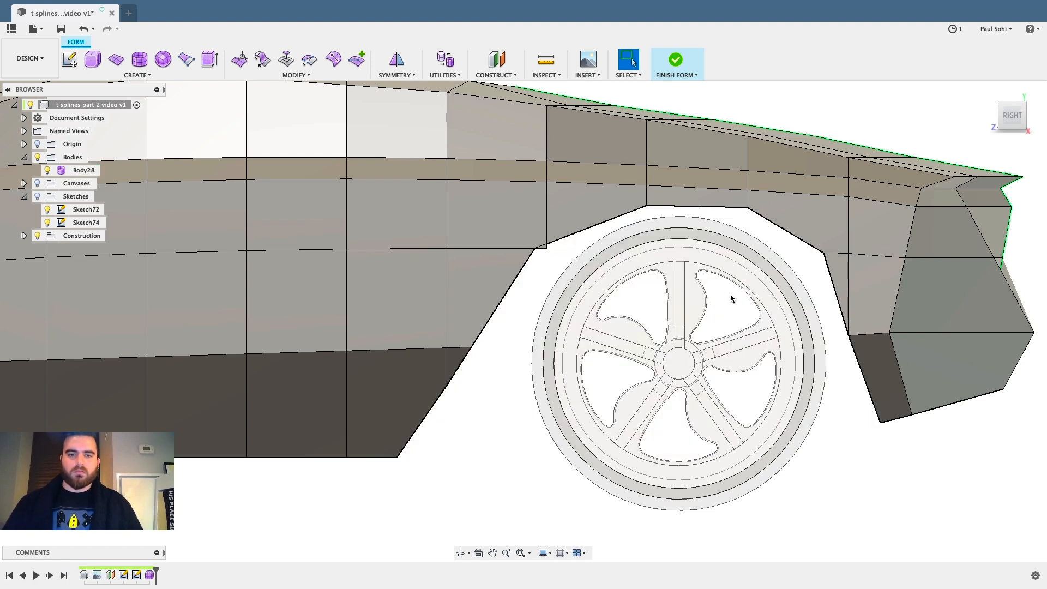
Delete the small leftover corner protruding into the wheel opening at the arch's upper front.
scroll(561, 238, up, 6)
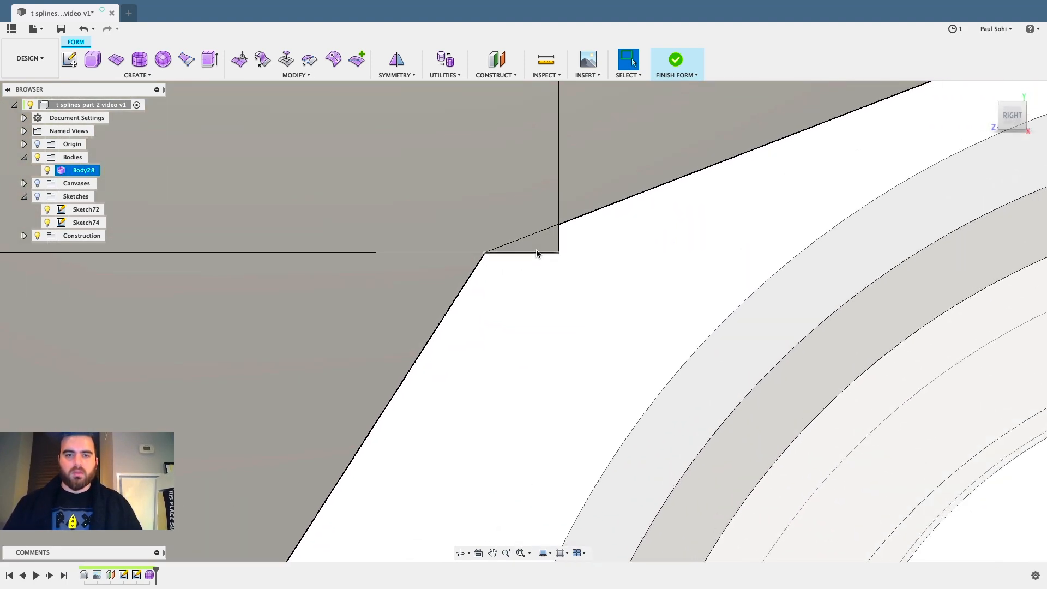
key(Delete)
scroll(535, 247, down, 6)
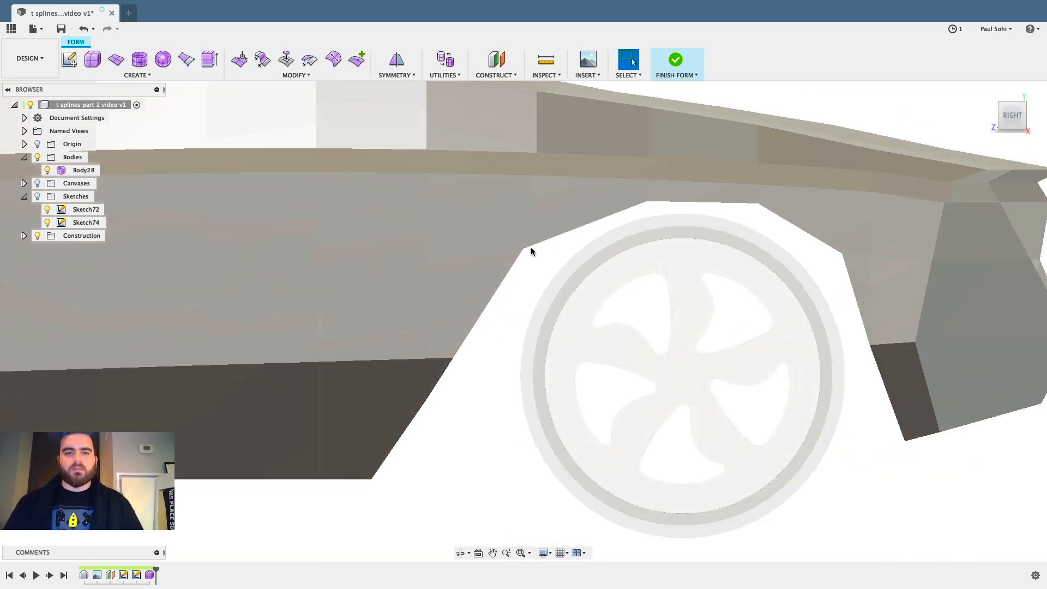
Weld the vertex at the arch's upper front corner to the neighbouring vertex just behind it, using Vertex to Vertex mode.
scroll(567, 254, up, 2)
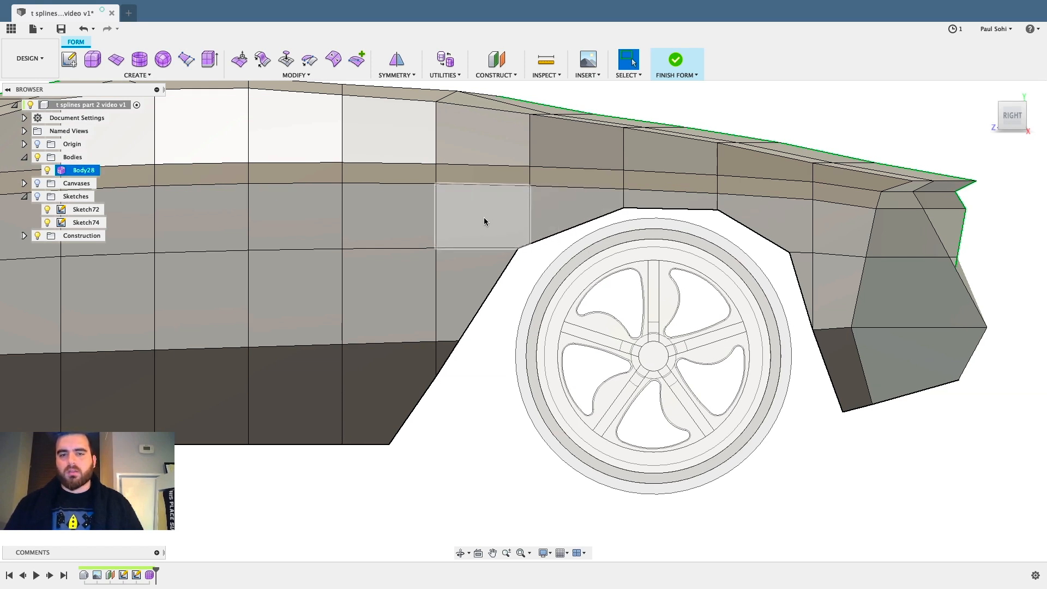
click(301, 76)
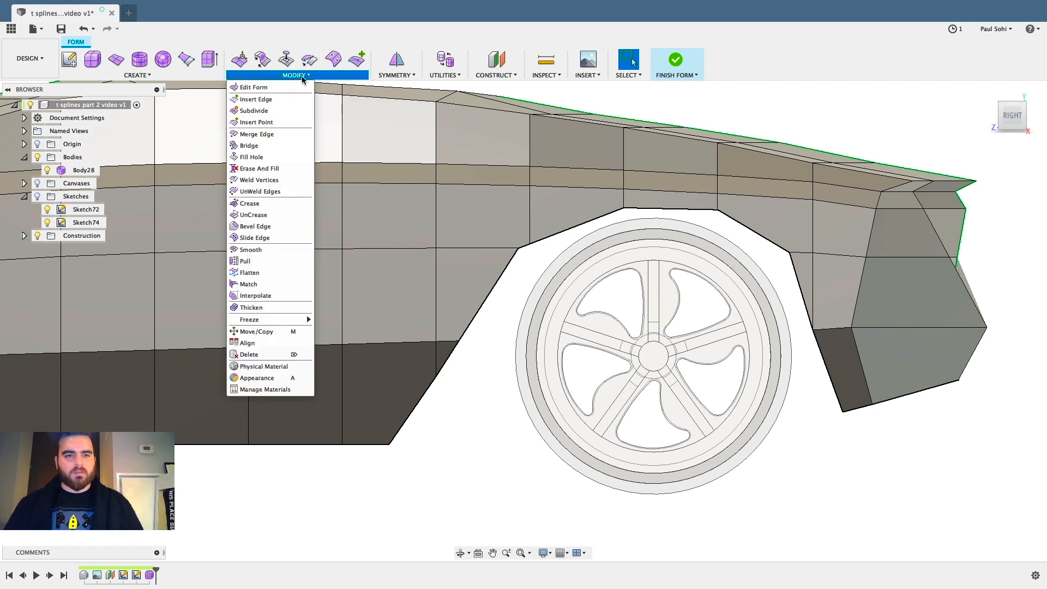
click(267, 180)
click(519, 249)
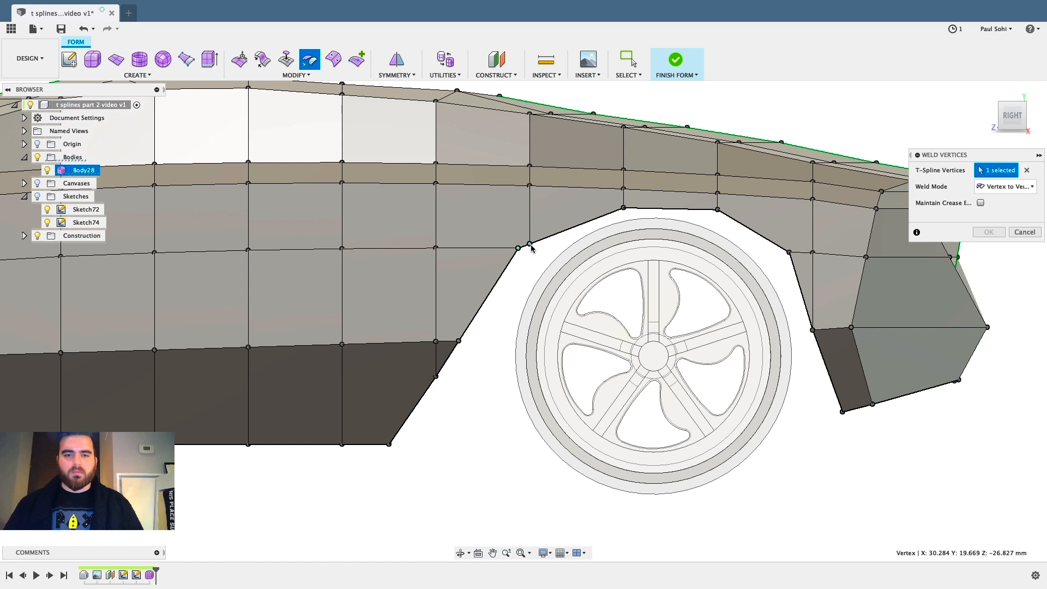
click(530, 245)
click(990, 231)
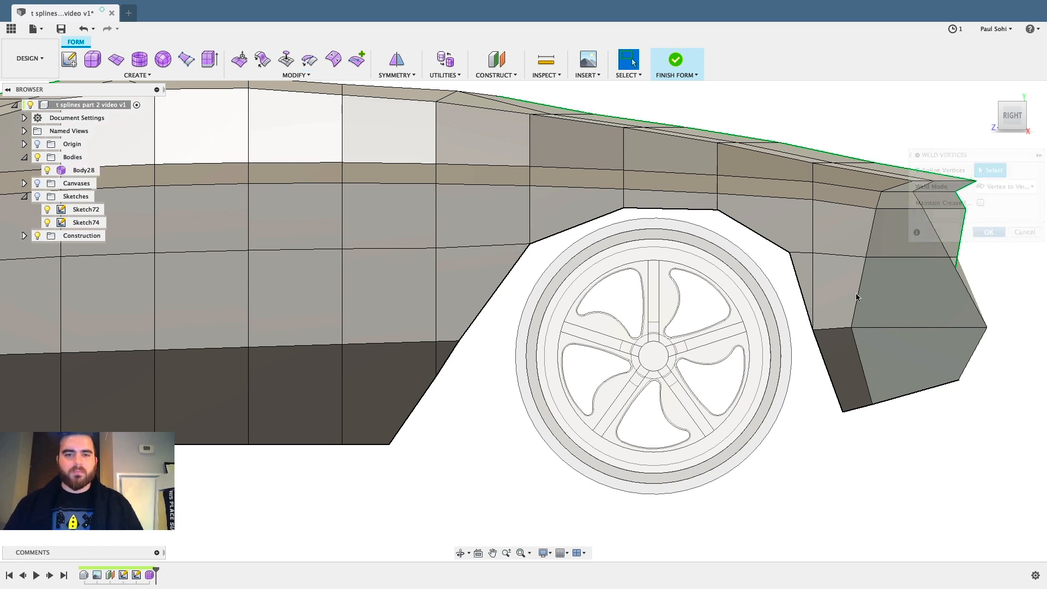
scroll(833, 327, up, 1)
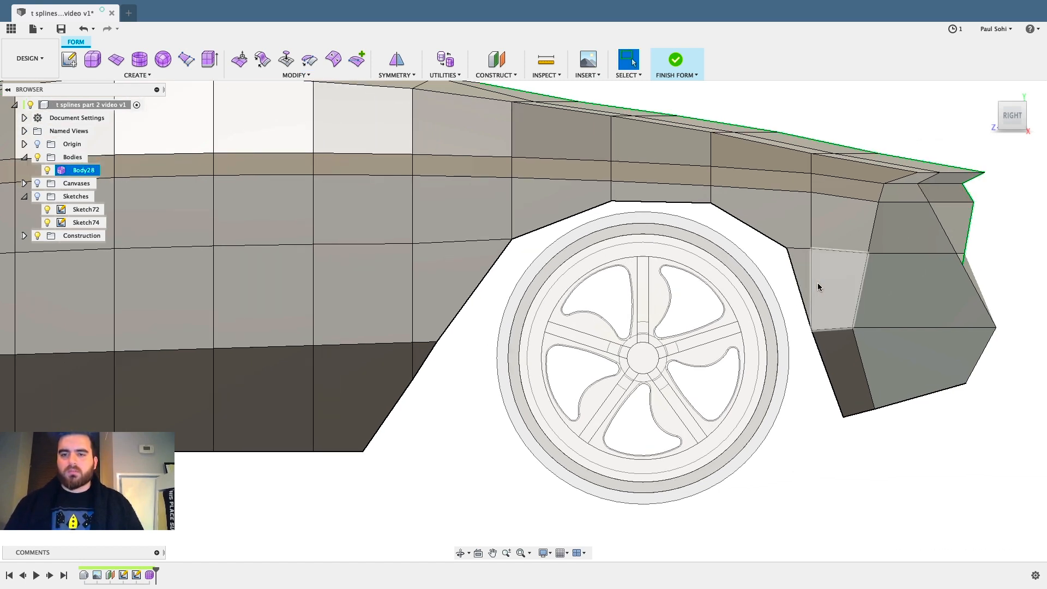
scroll(816, 285, up, 5)
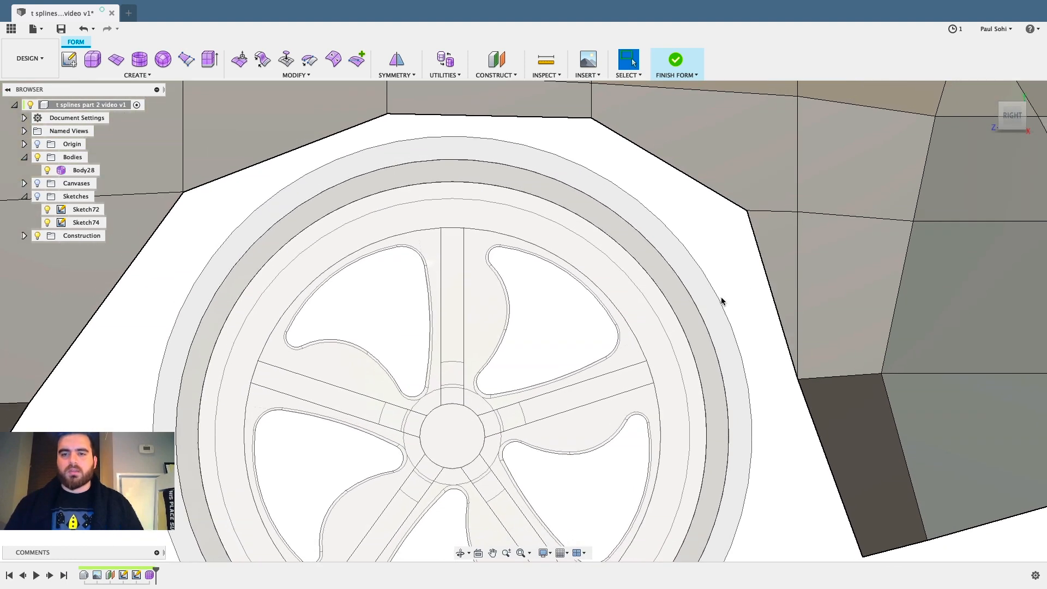
scroll(740, 293, down, 3)
click(741, 293)
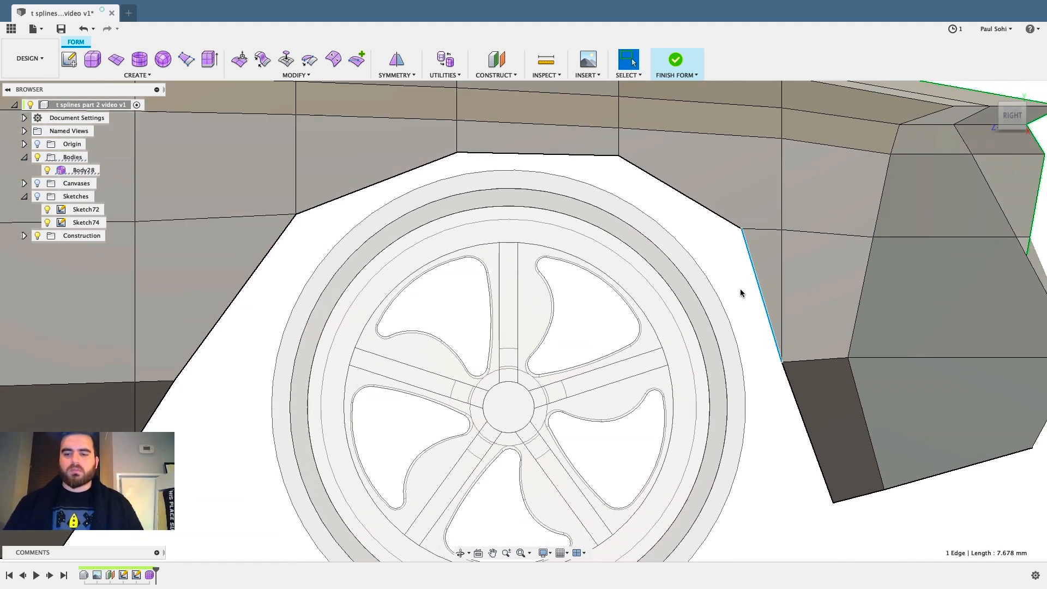
key(Delete)
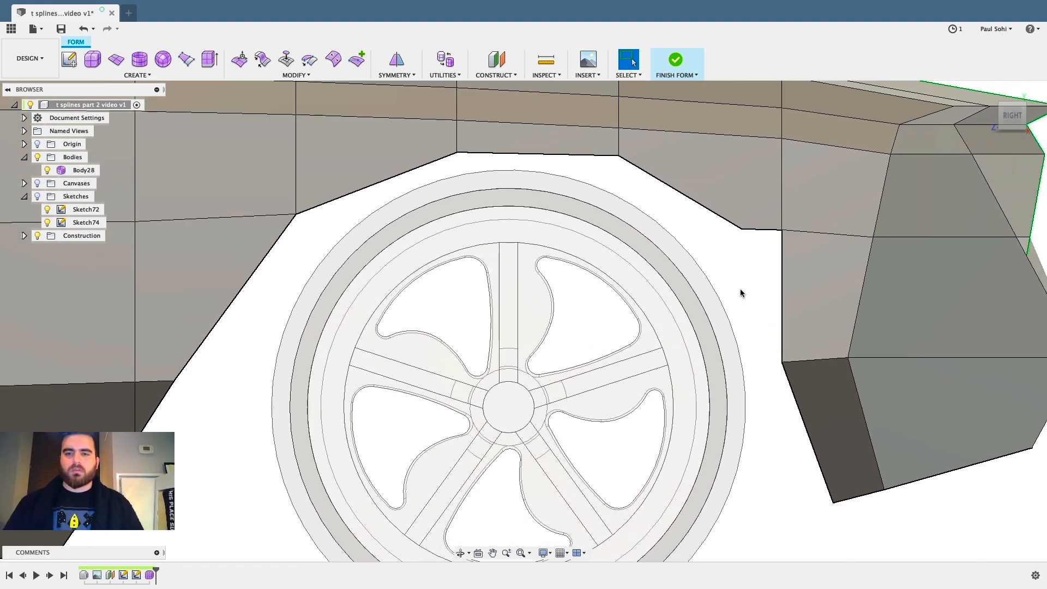
key(ctrl+z)
Delete the small triangular face on the wheel arch's rear edge and the face directly above it at the arch's upper rear.
click(755, 246)
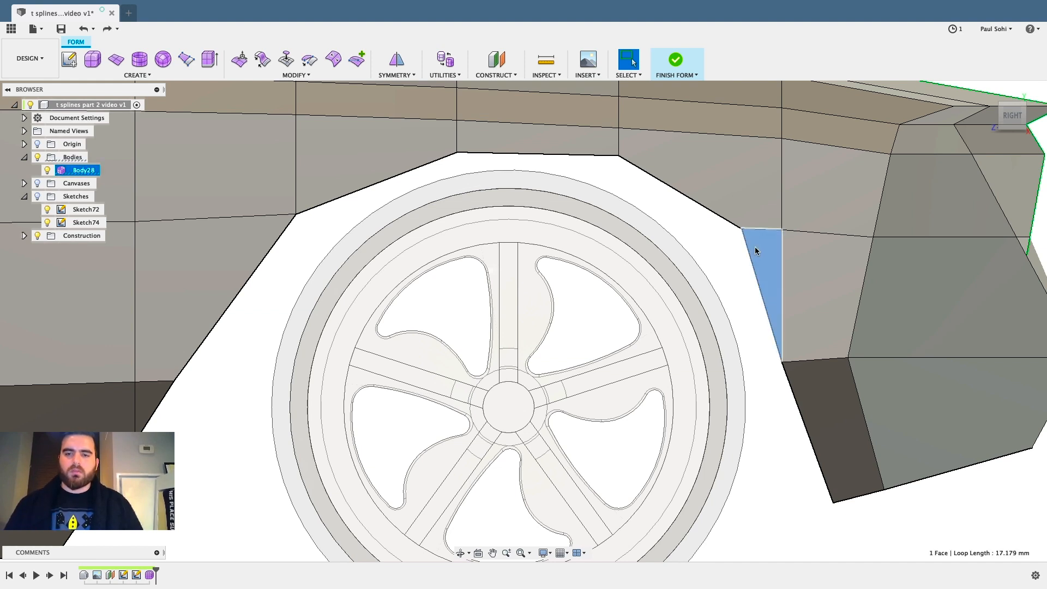
key(Delete)
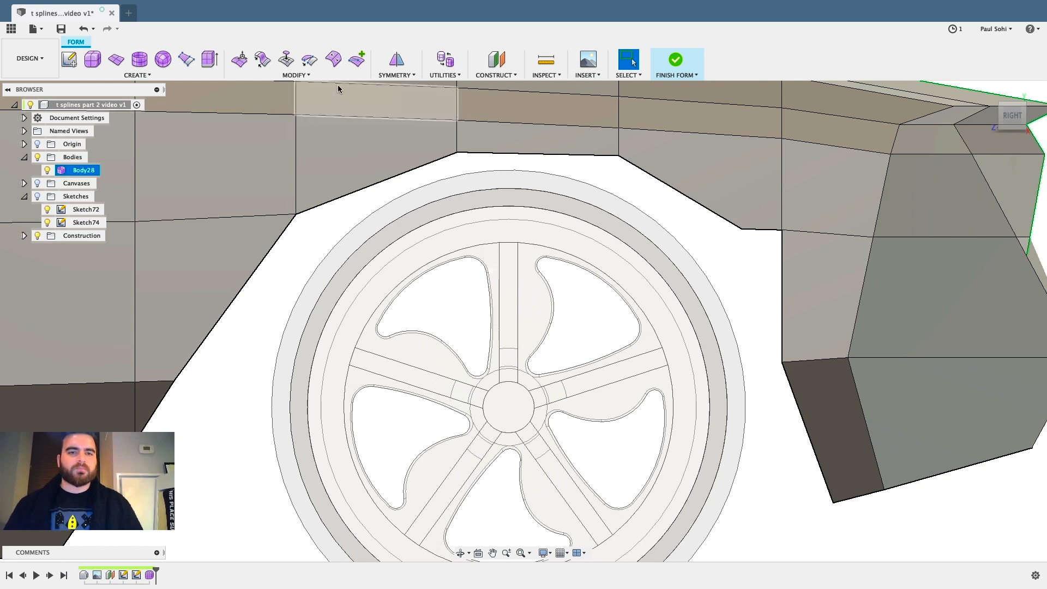
click(766, 213)
key(Delete)
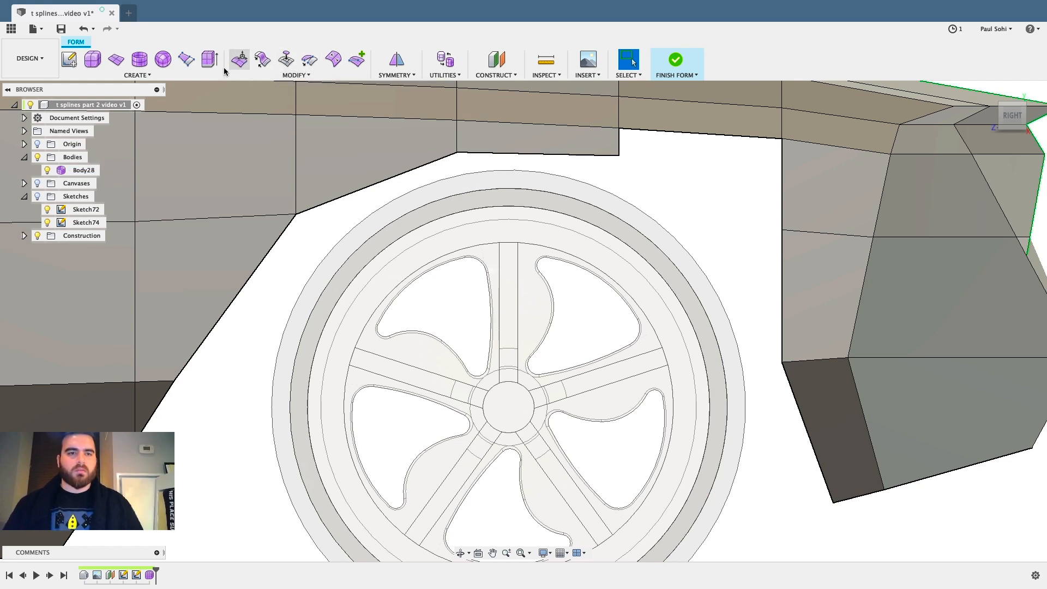
Create a four-sided face filling the gap at the arch's upper rear, snapped to the four surrounding body vertices.
click(186, 60)
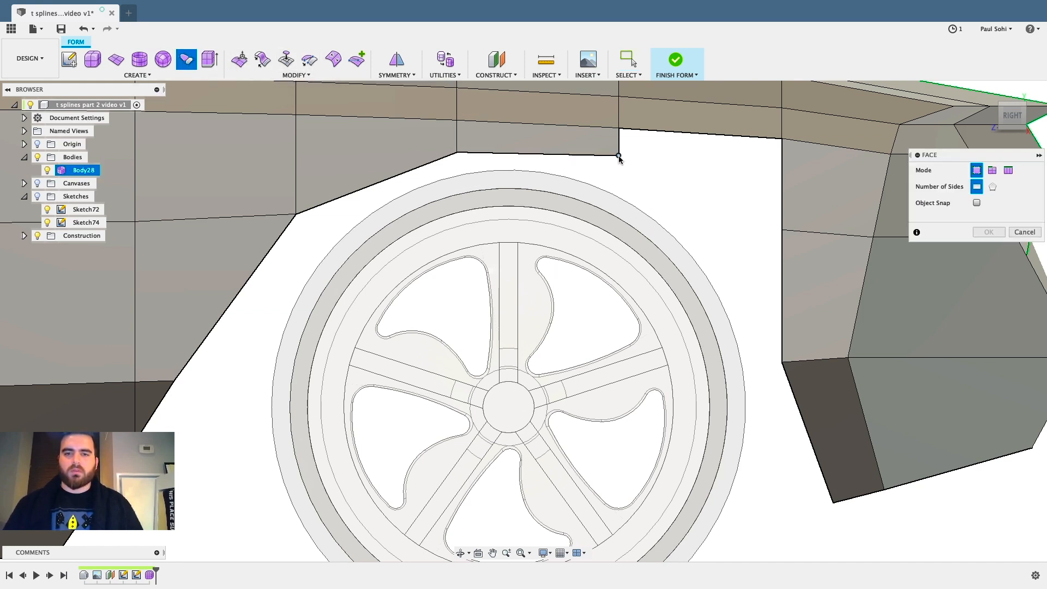
click(618, 128)
click(782, 139)
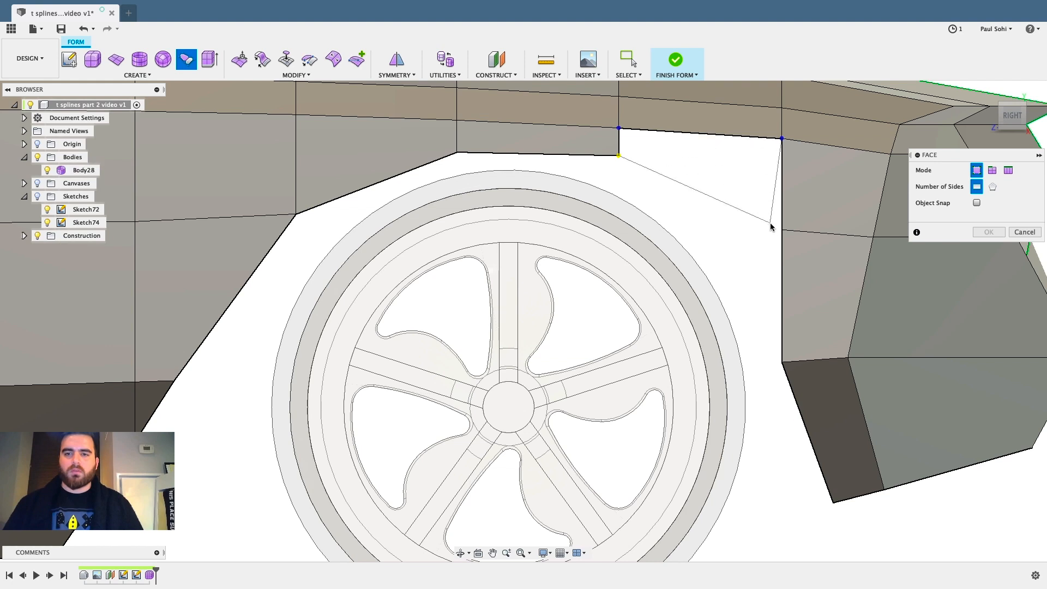
click(782, 230)
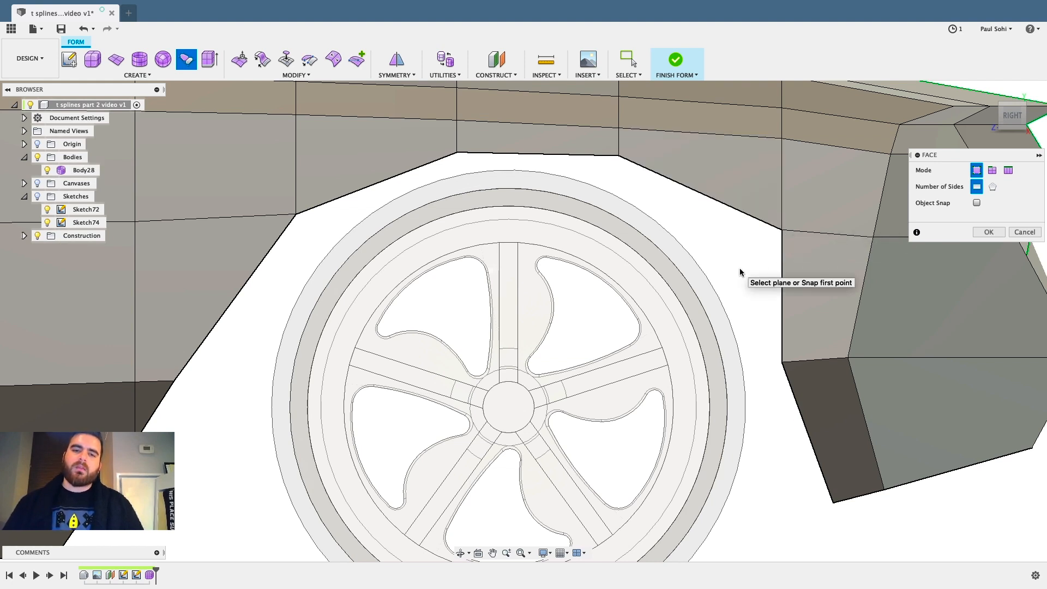
scroll(739, 267, down, 3)
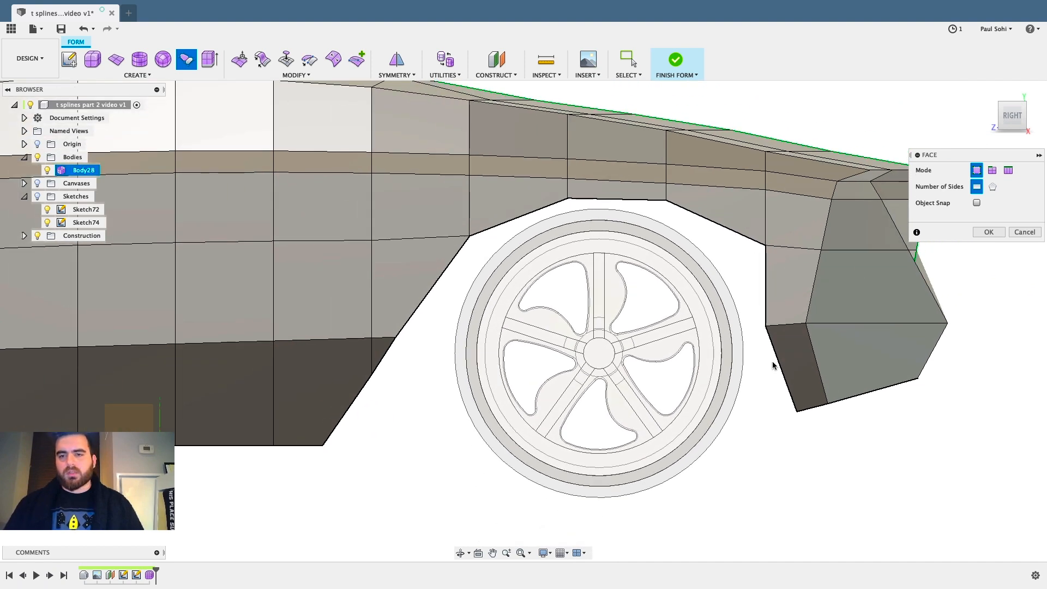
click(987, 232)
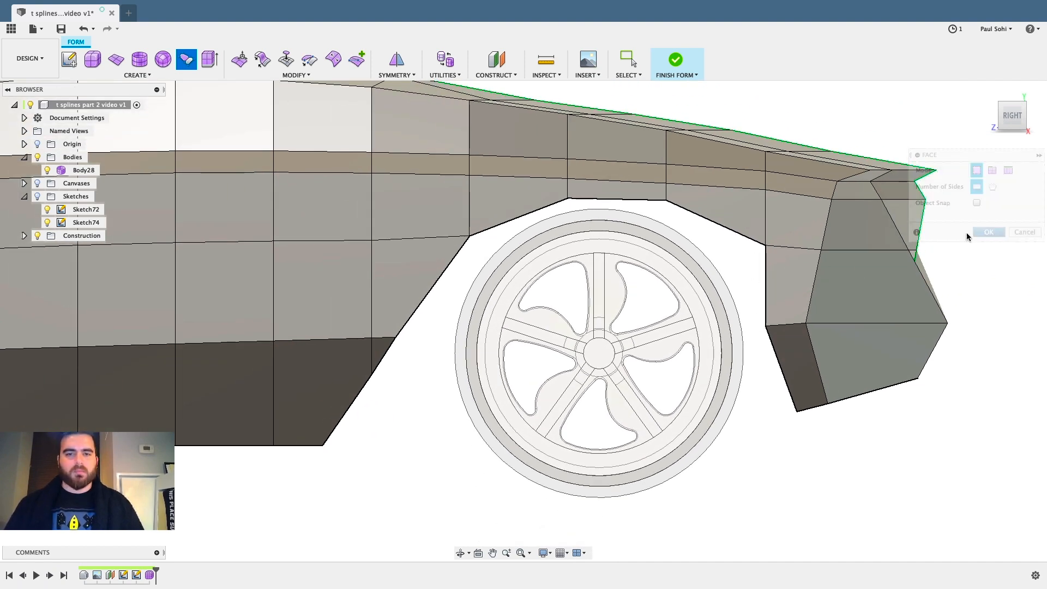
click(360, 395)
double_click(784, 376)
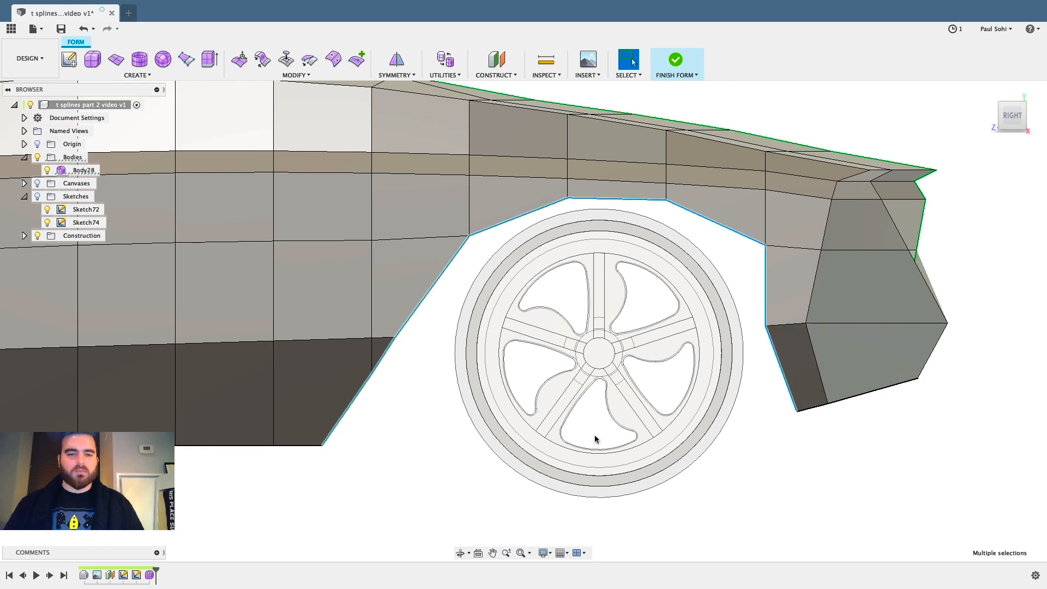
click(367, 385)
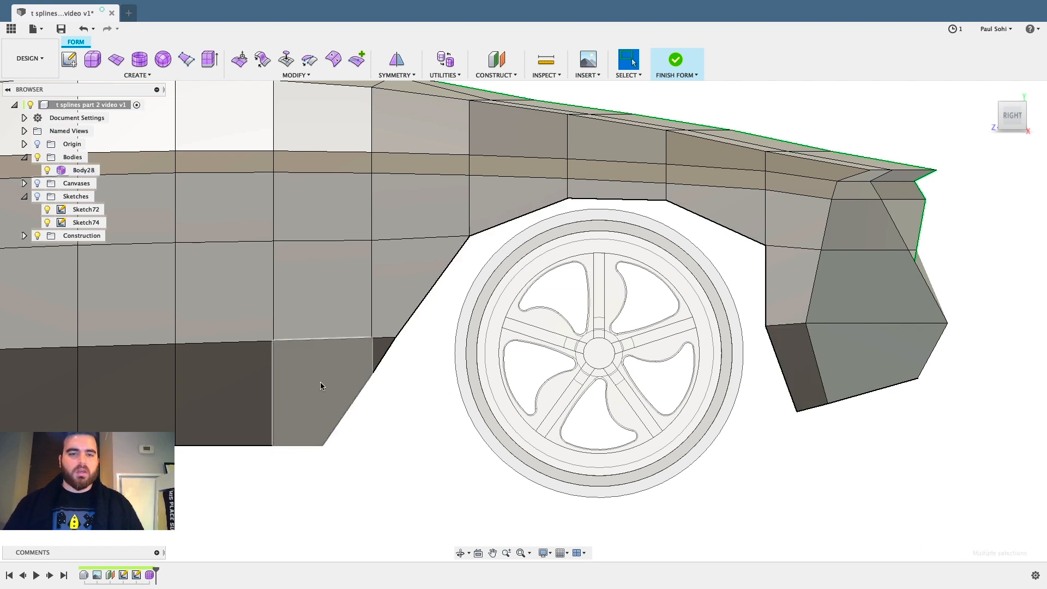
Delete the small triangular face on the arch's lower front edge, then weld its lower vertex to the arch-edge vertex above in Vertex to Vertex mode.
scroll(317, 379, up, 5)
click(432, 347)
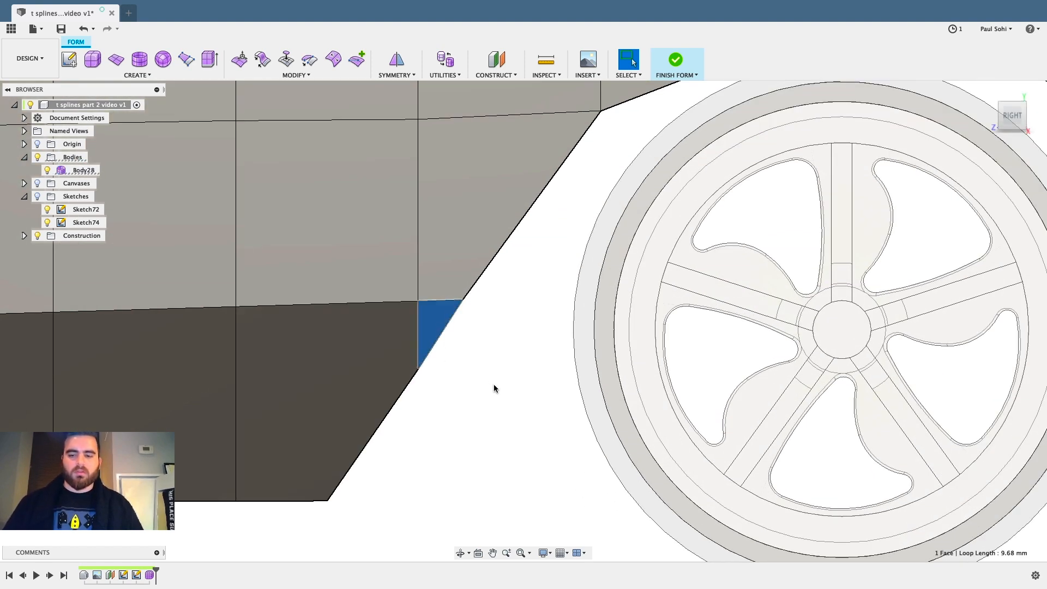
key(Delete)
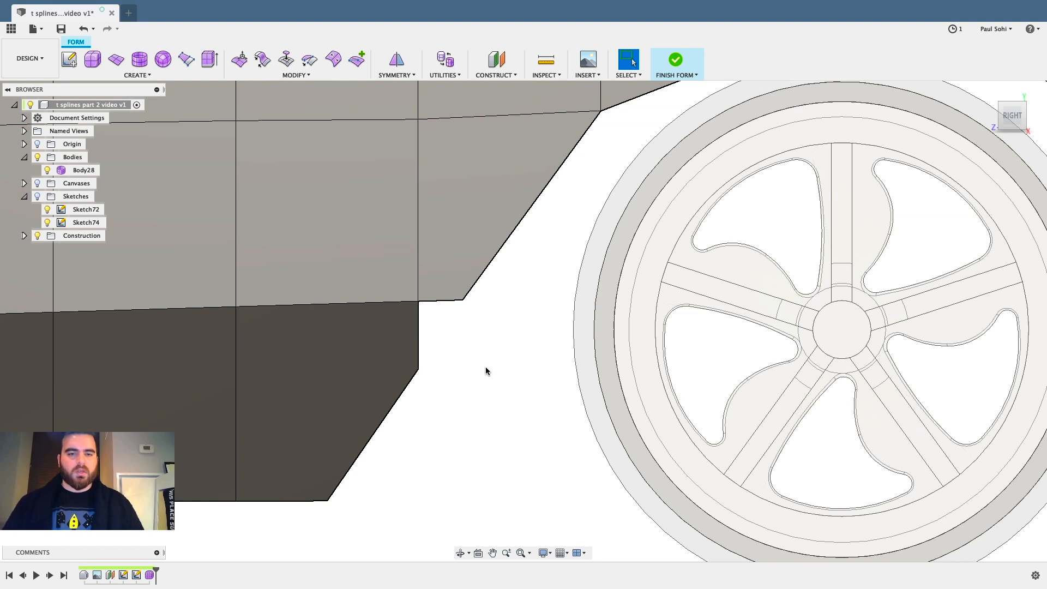
click(295, 74)
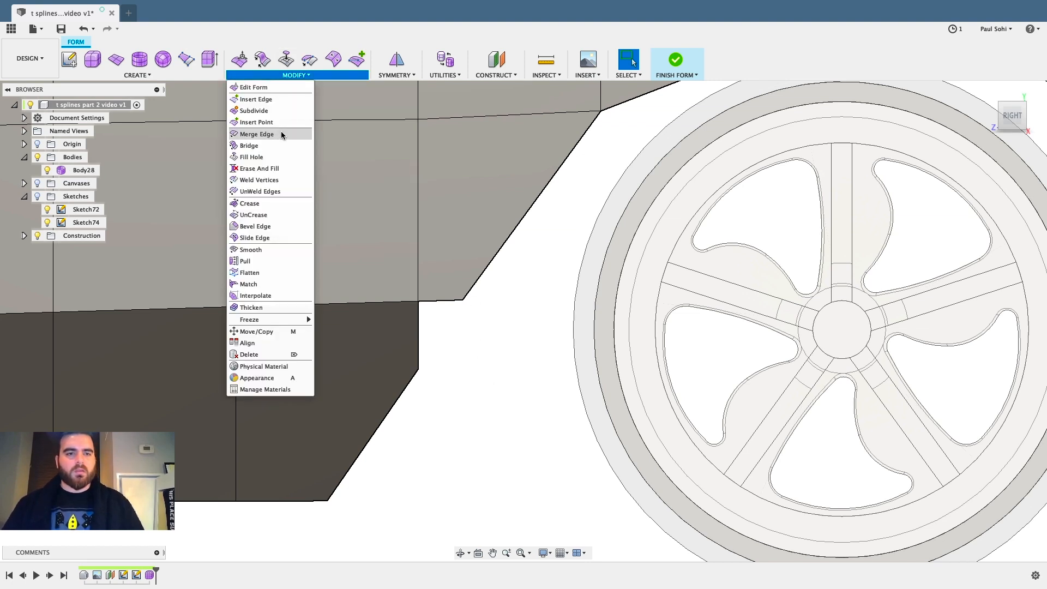
click(259, 180)
click(419, 369)
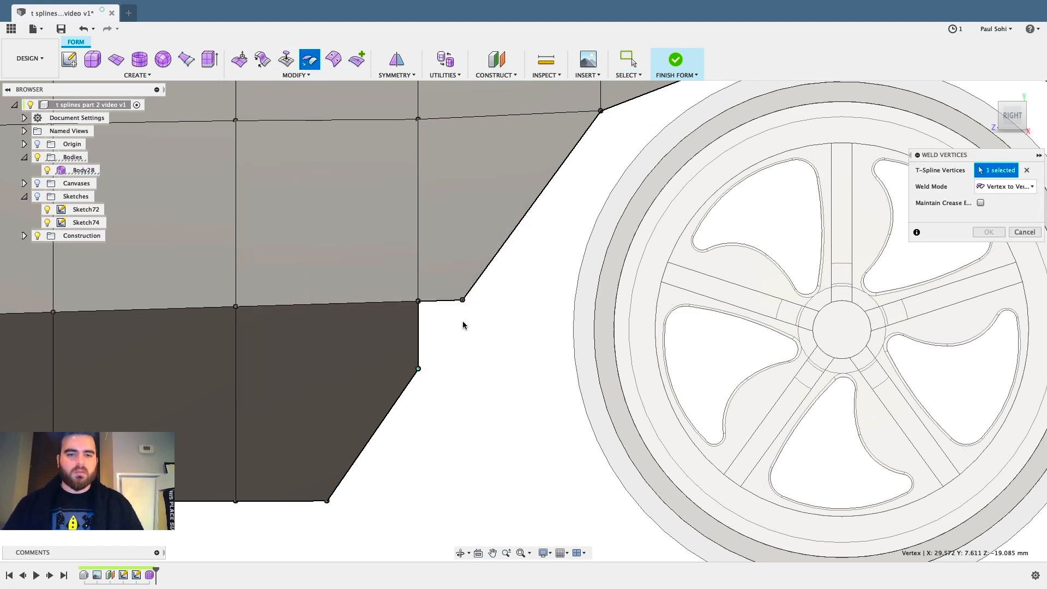
click(463, 300)
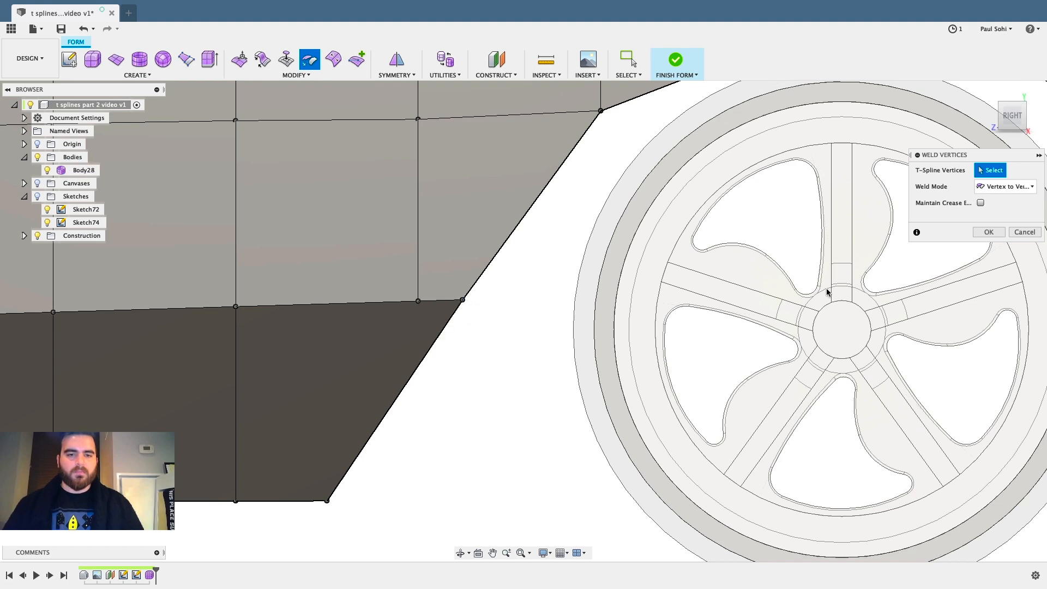
click(989, 232)
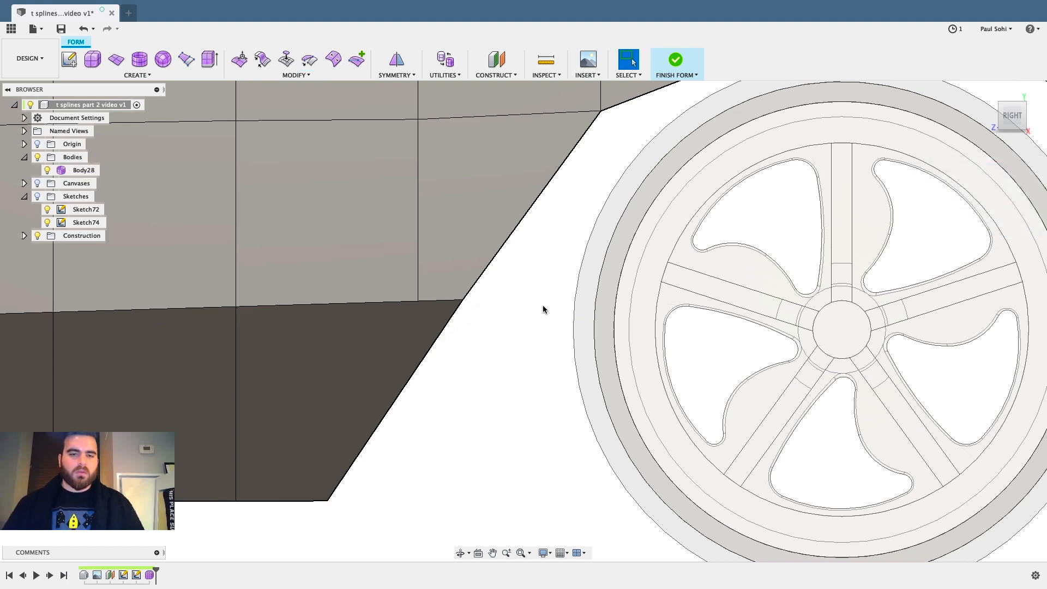
Insert points in Simple mode joining the lower end of the last vertical edge before the arch to the sill's bottom edge, parallel to the arch edge.
scroll(543, 305, down, 2)
shift+middle_drag(548, 287, 542, 299)
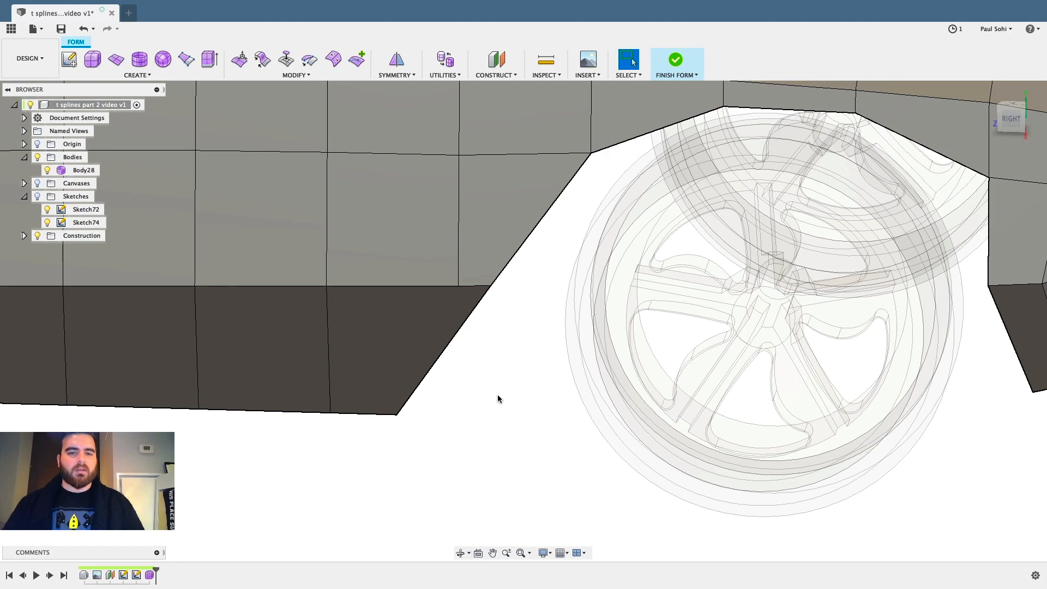
scroll(496, 424, down, 3)
scroll(518, 319, up, 3)
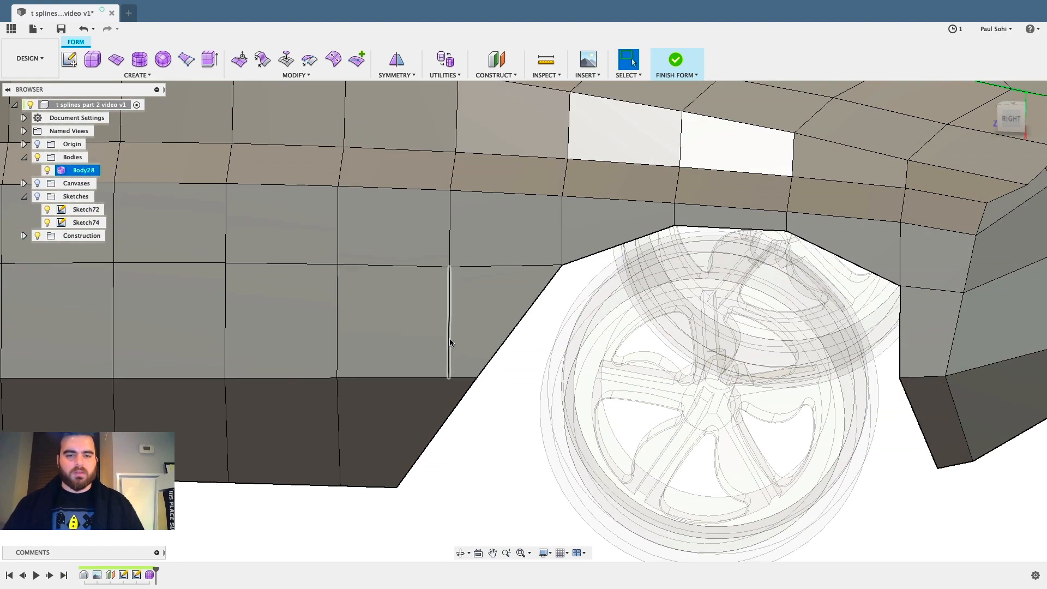
shift+middle_drag(465, 430, 483, 431)
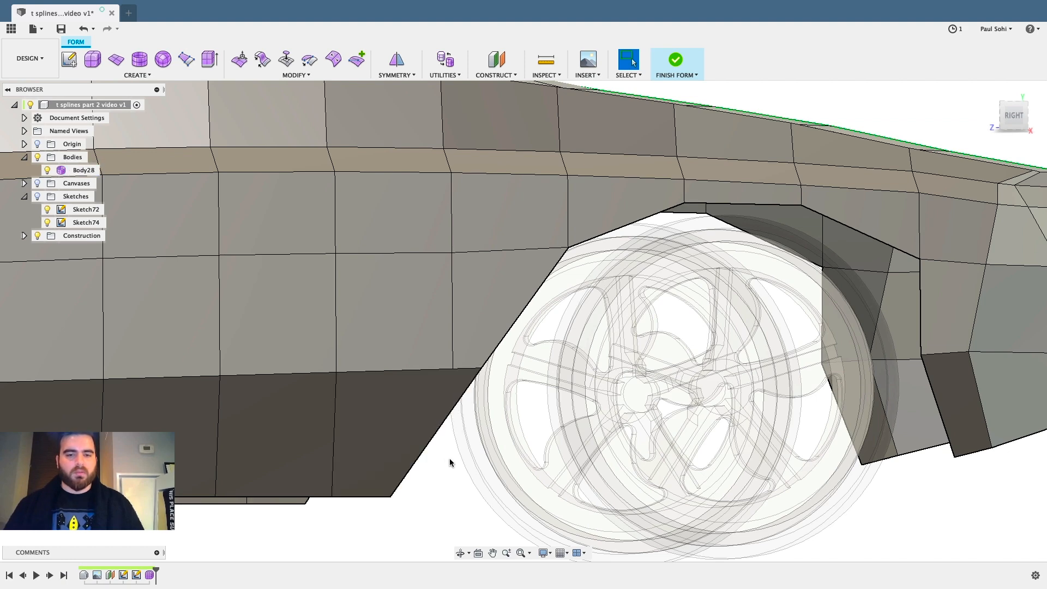
click(398, 446)
shift+middle_drag(445, 453, 435, 461)
click(474, 460)
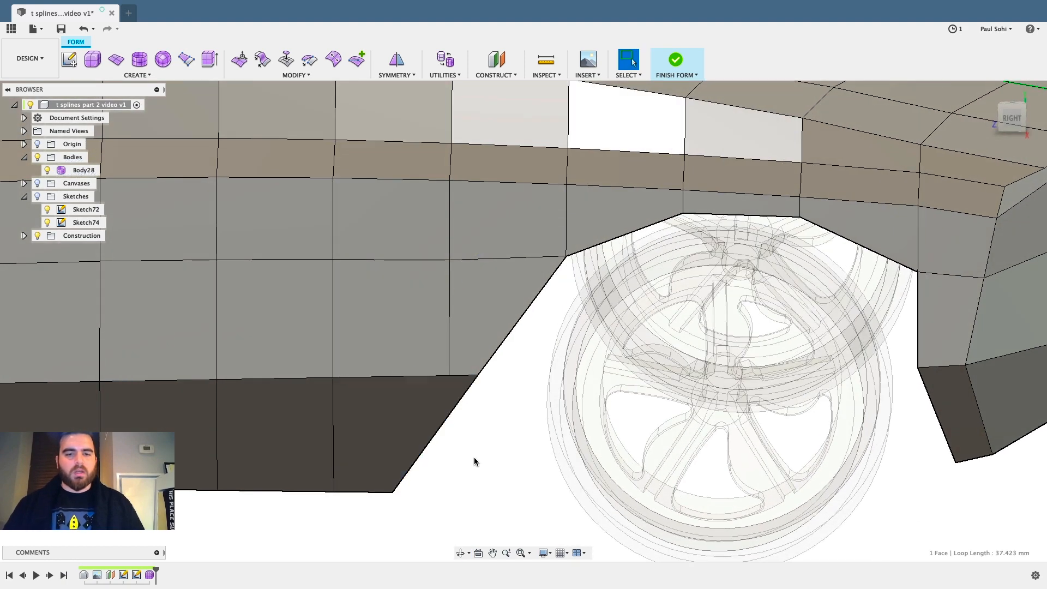
click(357, 60)
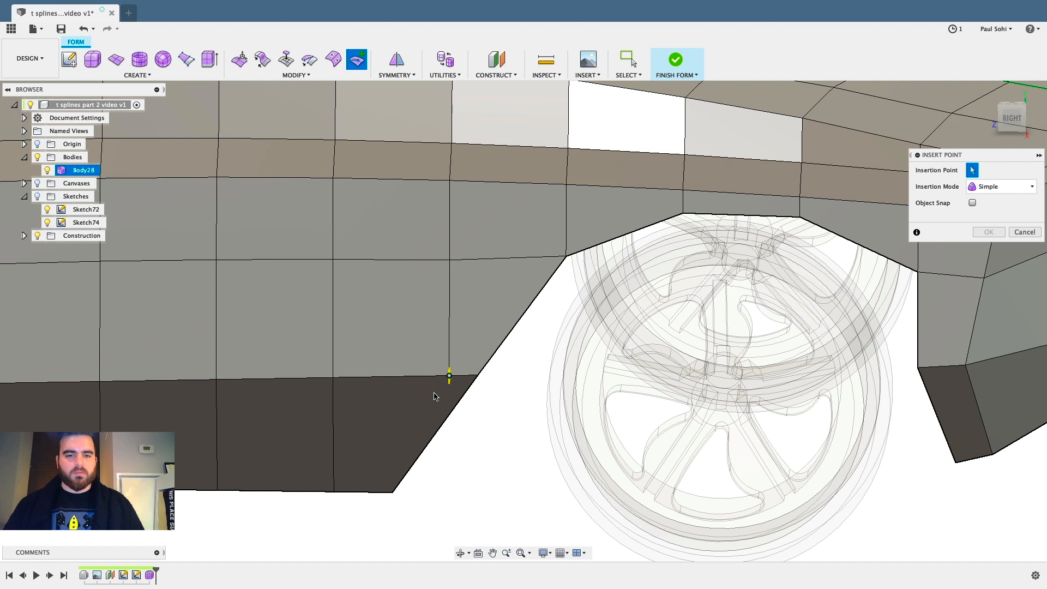
click(363, 494)
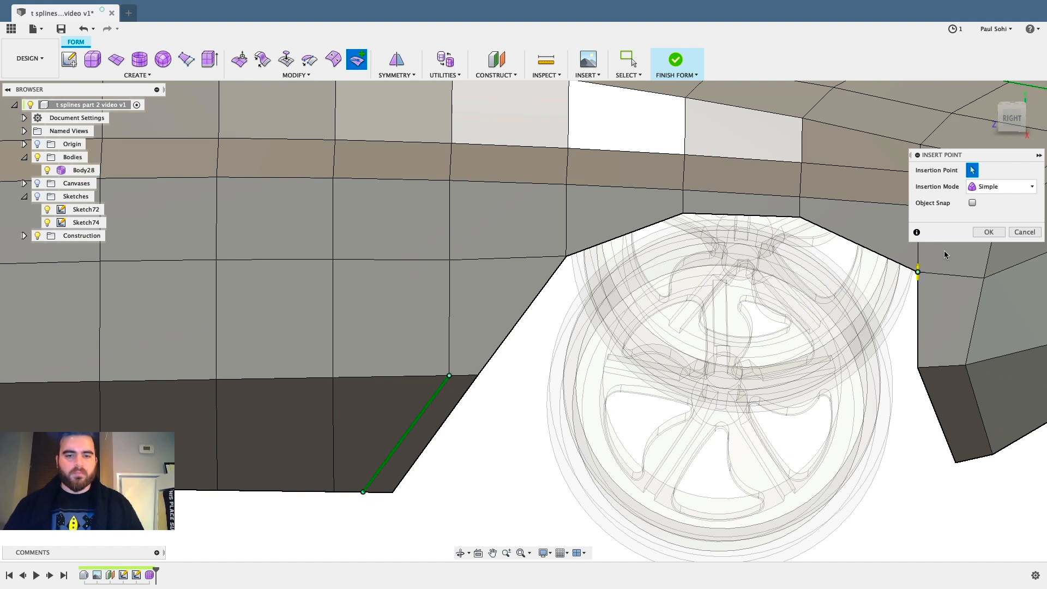
key(Return)
Switch the car body to smooth display and apply Make Uniform to it.
scroll(372, 375, down, 3)
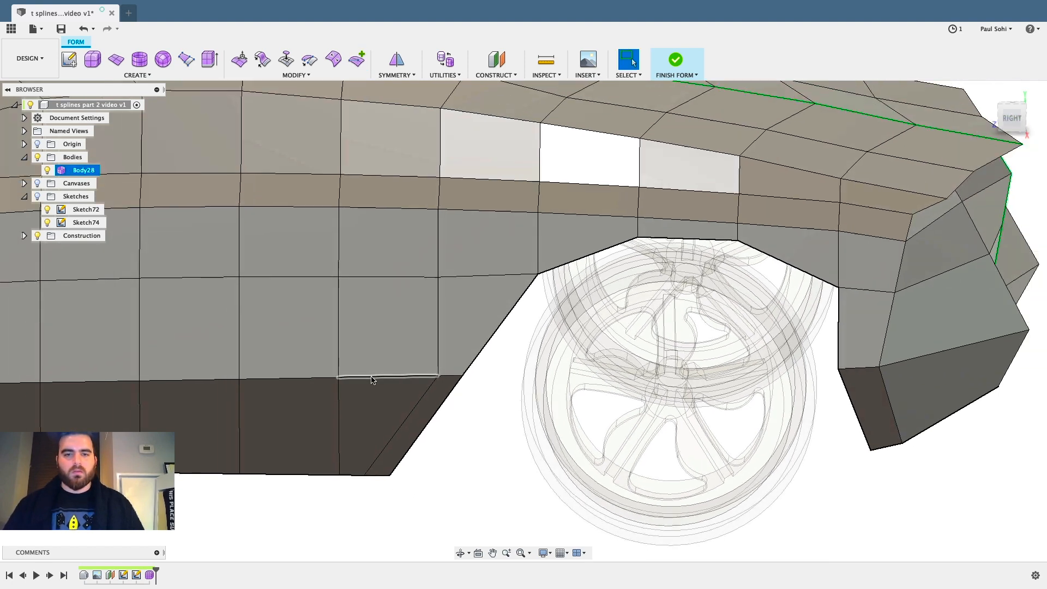
shift+middle_drag(496, 357, 419, 368)
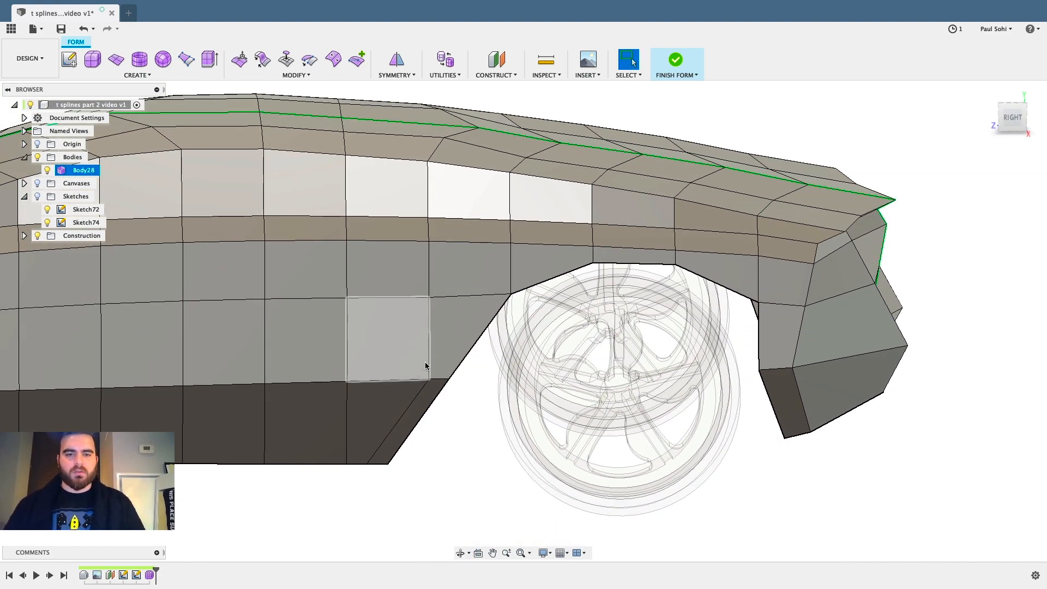
key(ctrl+3)
shift+middle_drag(509, 368, 430, 309)
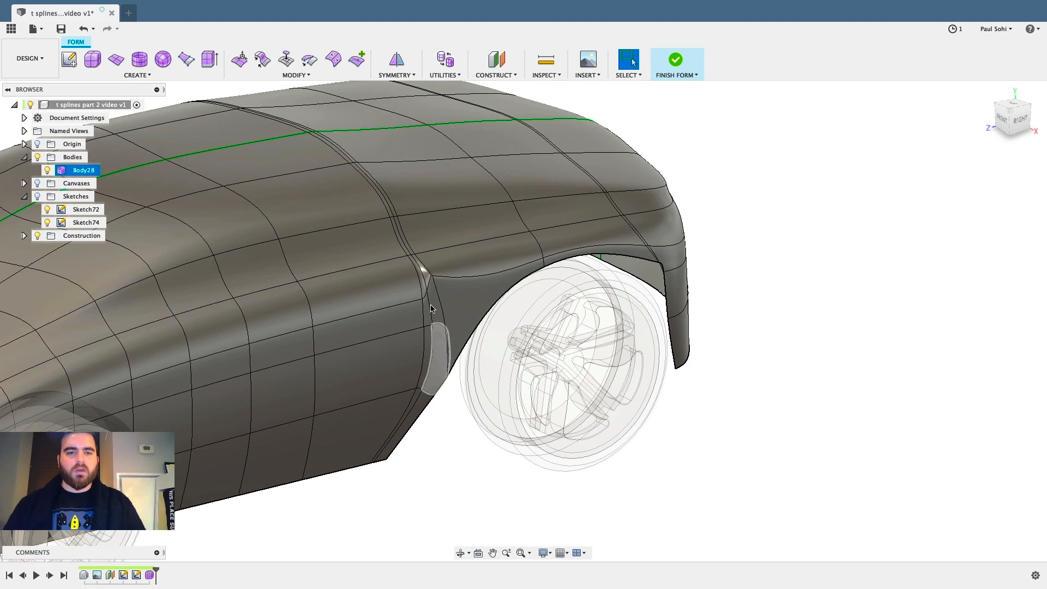
click(451, 400)
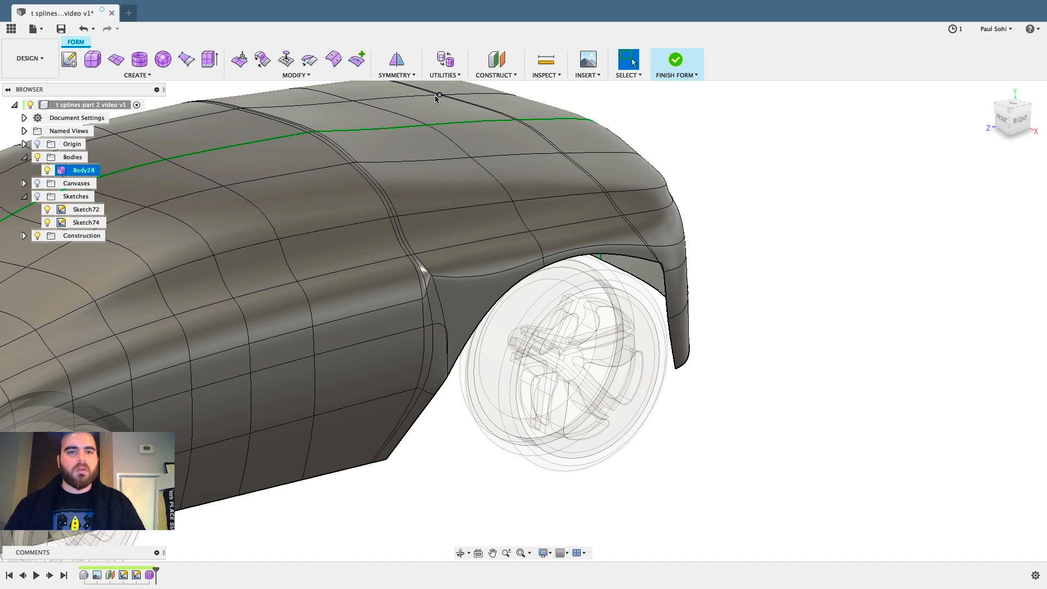
click(443, 74)
click(453, 111)
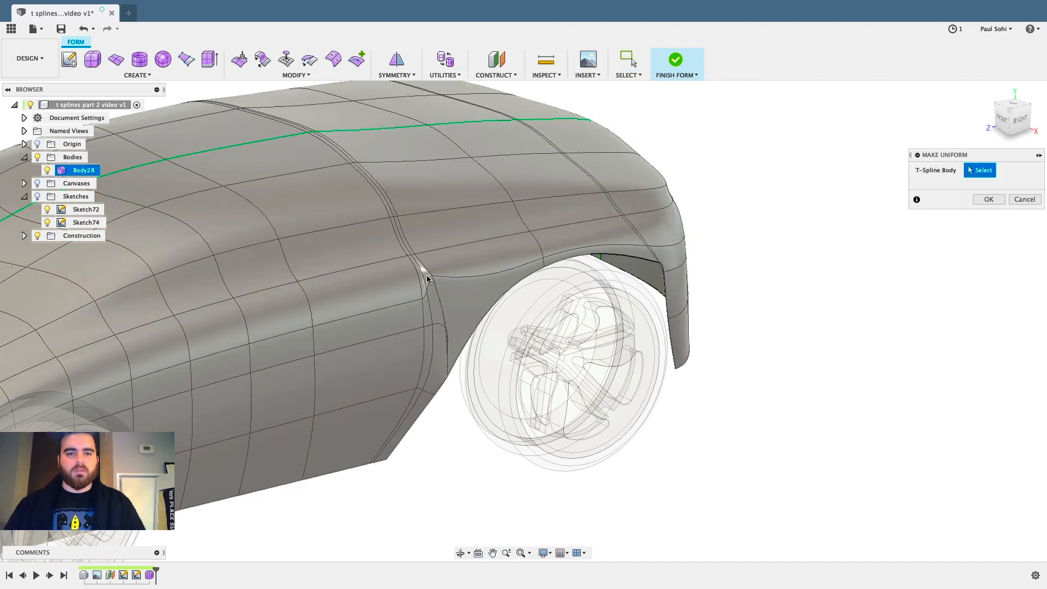
click(989, 200)
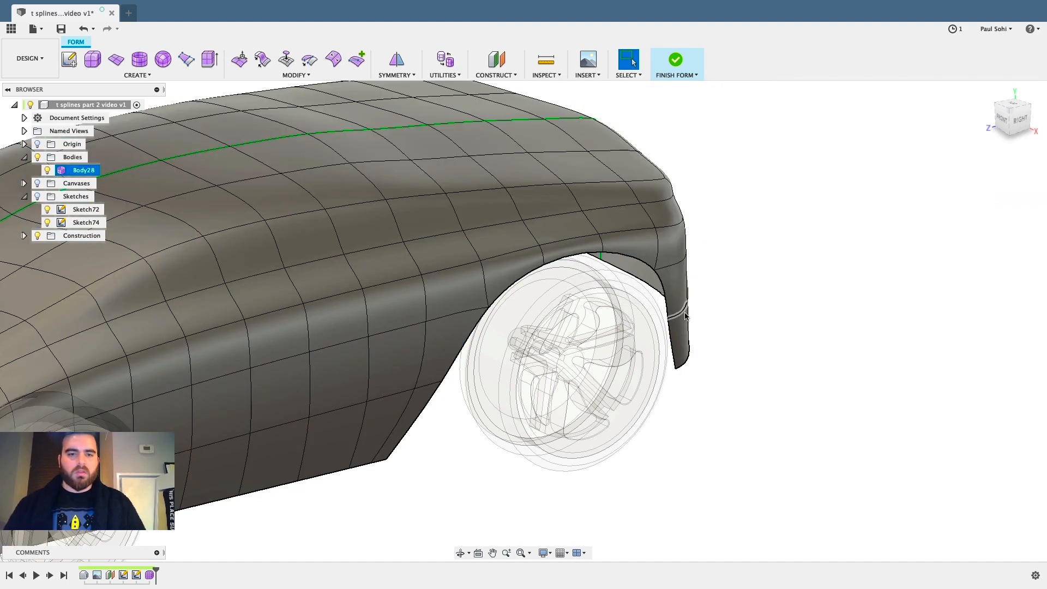
Switch the body to box display and extrude the rear wheel arch's edge loop inward, scaled to about 0.667 along the car's length.
mouse_move(721, 275)
shift+middle_down()
mouse_move(720, 254)
mouse_move(710, 265)
shift+middle_up()
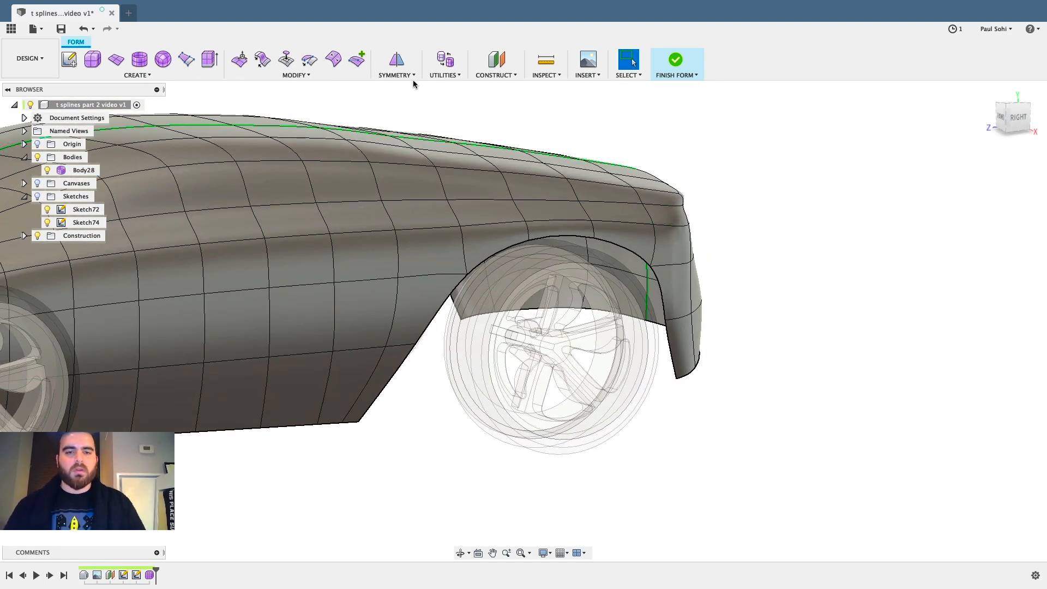
key(ctrl+1)
scroll(663, 320, up, 1)
shift+middle_drag(664, 321, 639, 320)
click(1021, 116)
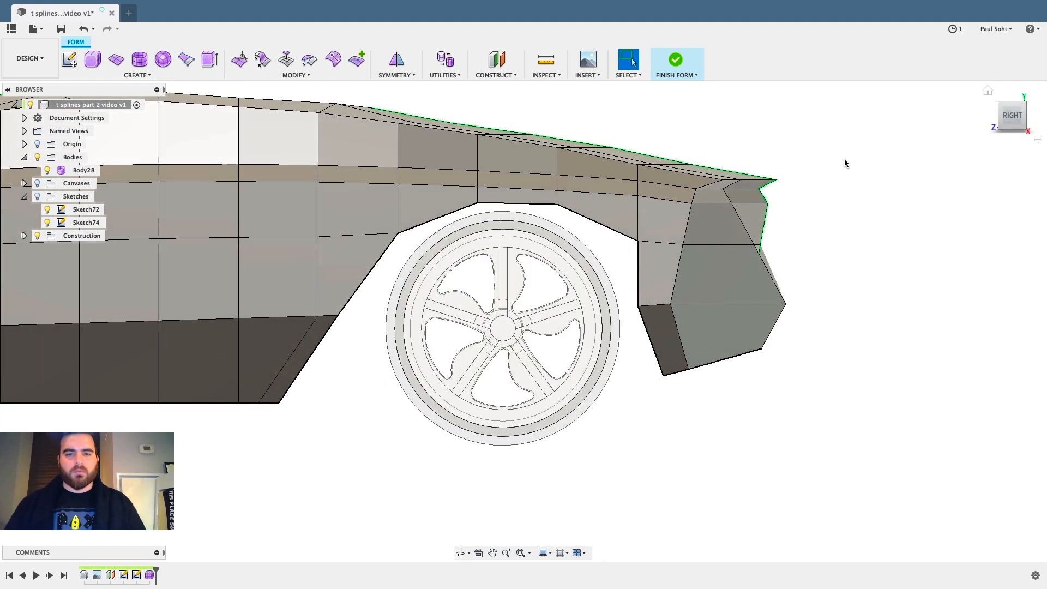
click(294, 379)
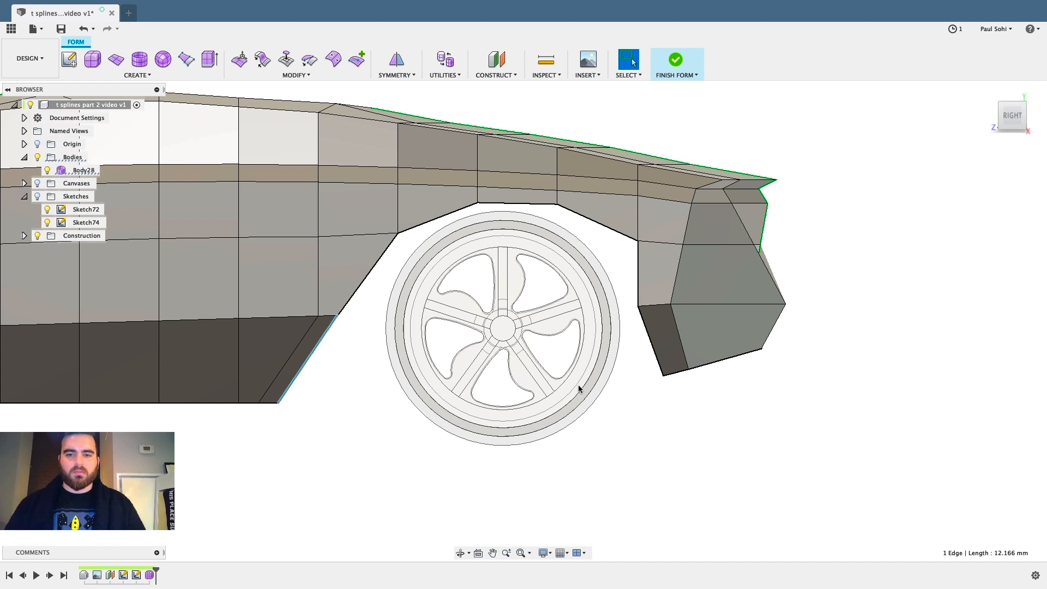
double_click(651, 342)
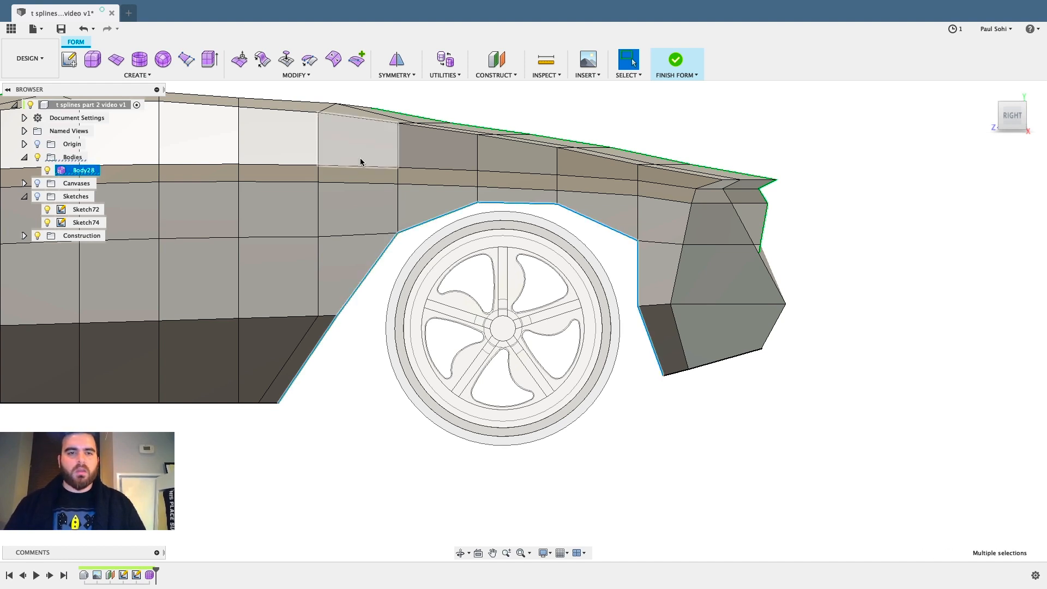
click(239, 59)
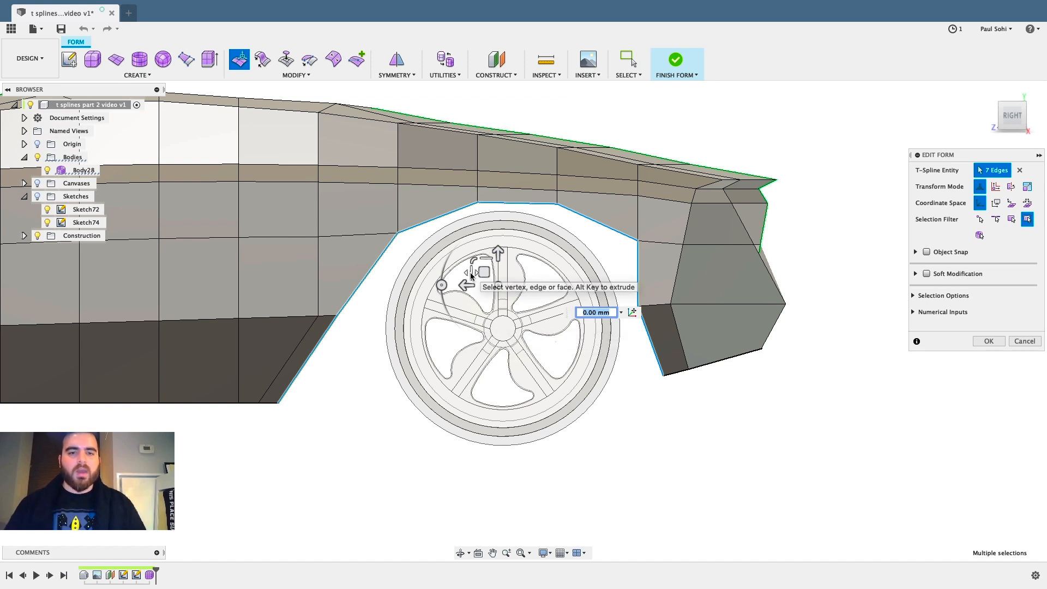
drag(471, 273, 483, 272)
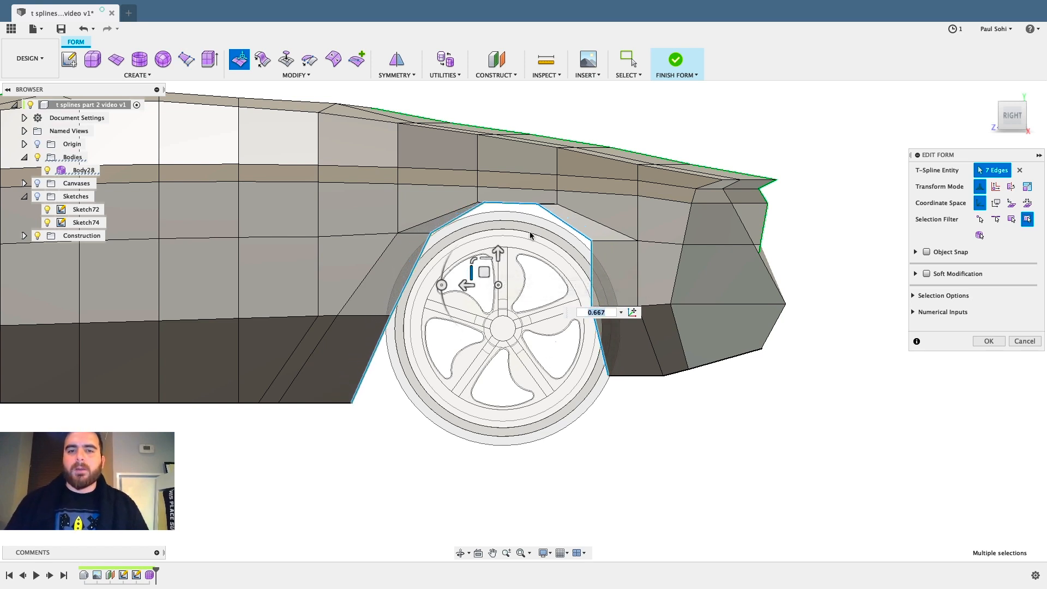
Relocate the pivot to the extruded arch loop's lower rear vertex and scale the loop vertically to about 0.922.
click(632, 313)
click(608, 381)
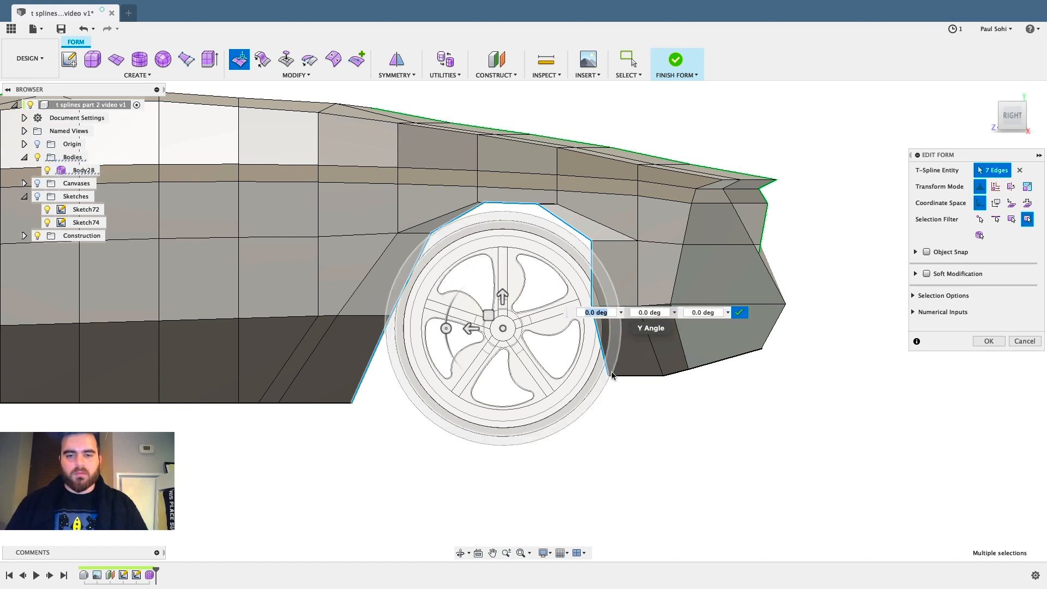
scroll(601, 398, up, 4)
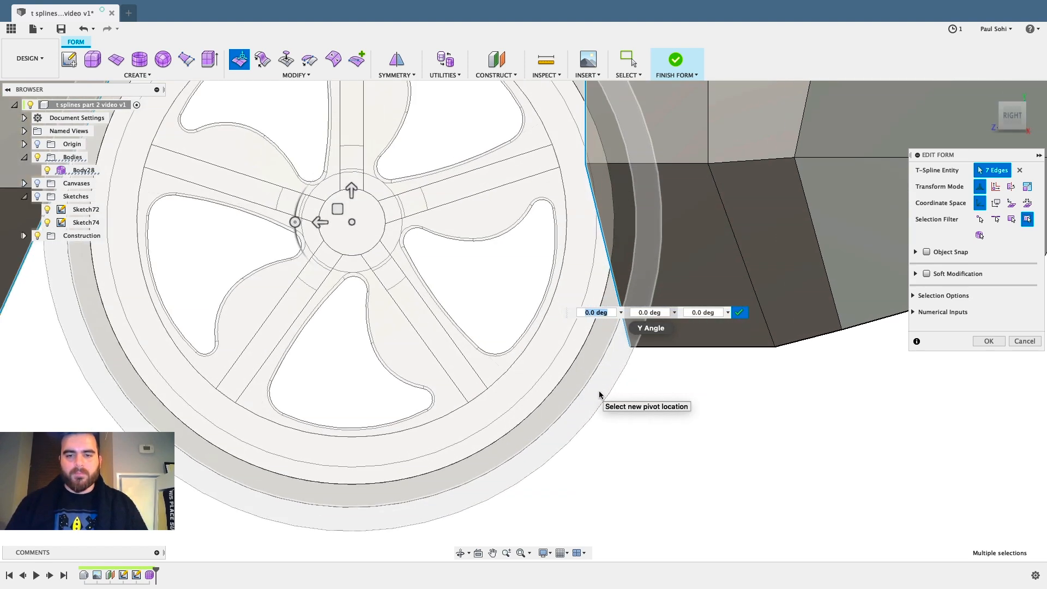
click(637, 347)
scroll(650, 412, down, 2)
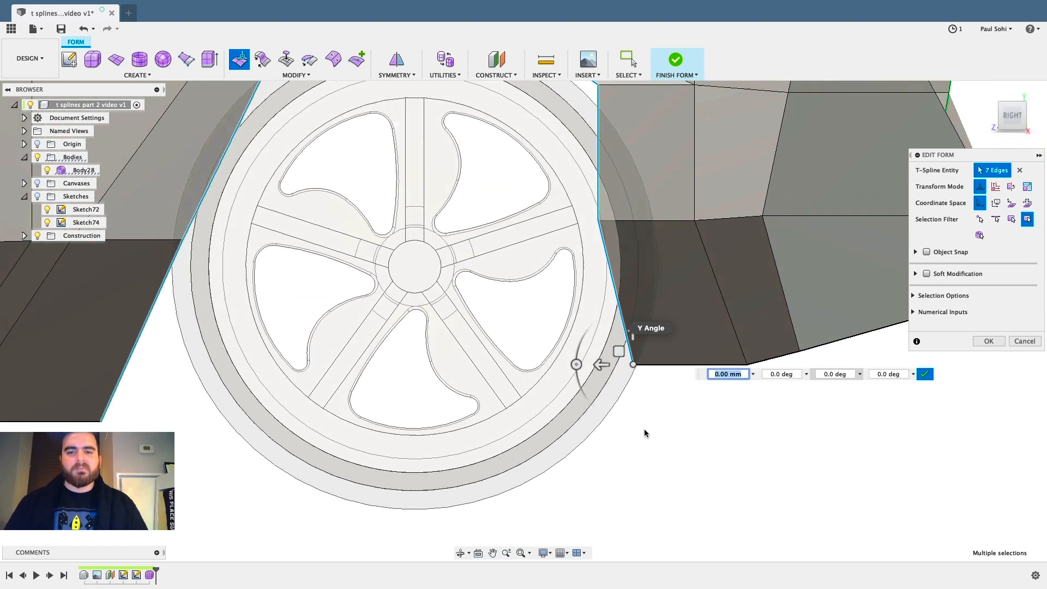
click(925, 374)
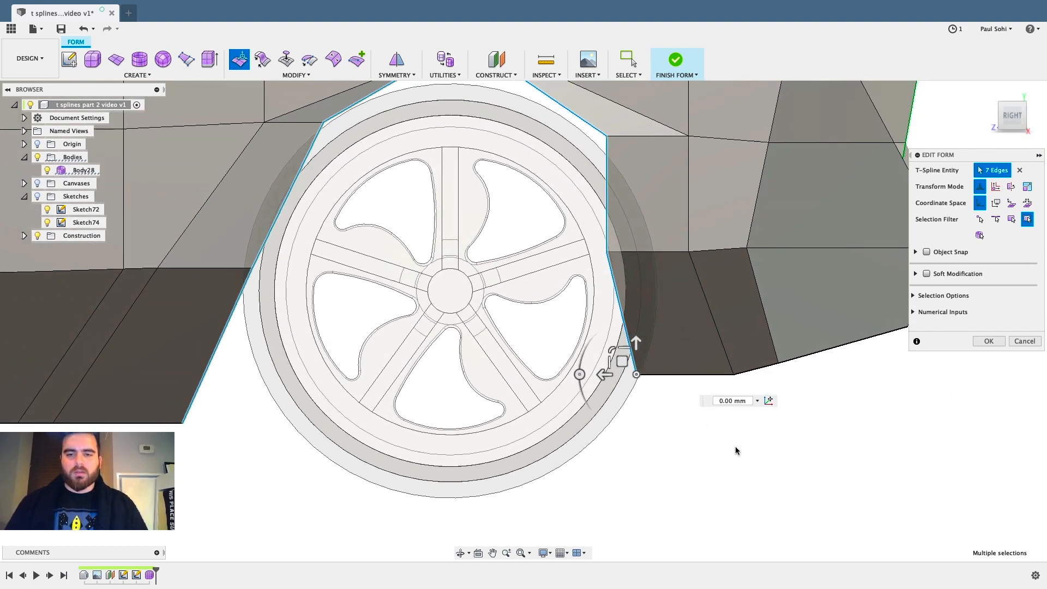
scroll(733, 447, down, 2)
drag(649, 365, 650, 372)
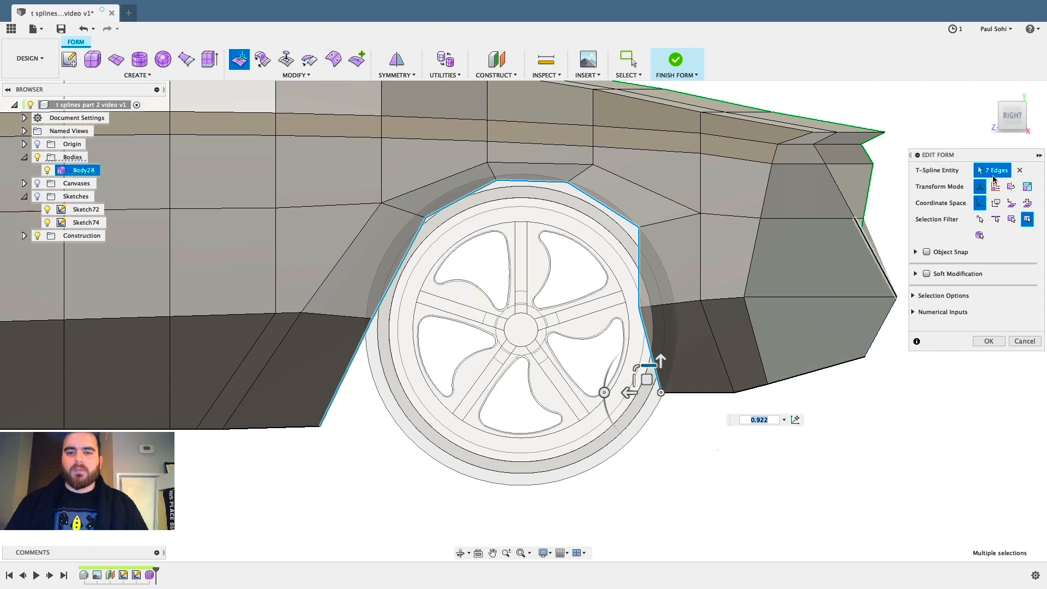
Flatten the arch edge loop across the car's width with a scale of .01 and move it outward by .8 mm.
click(1012, 96)
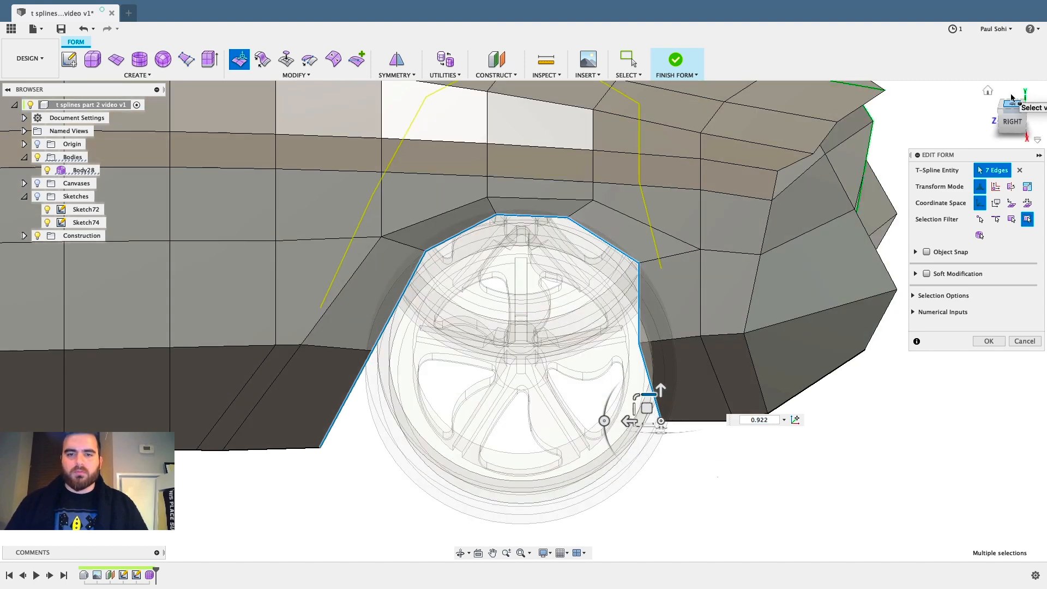
scroll(611, 497, up, 2)
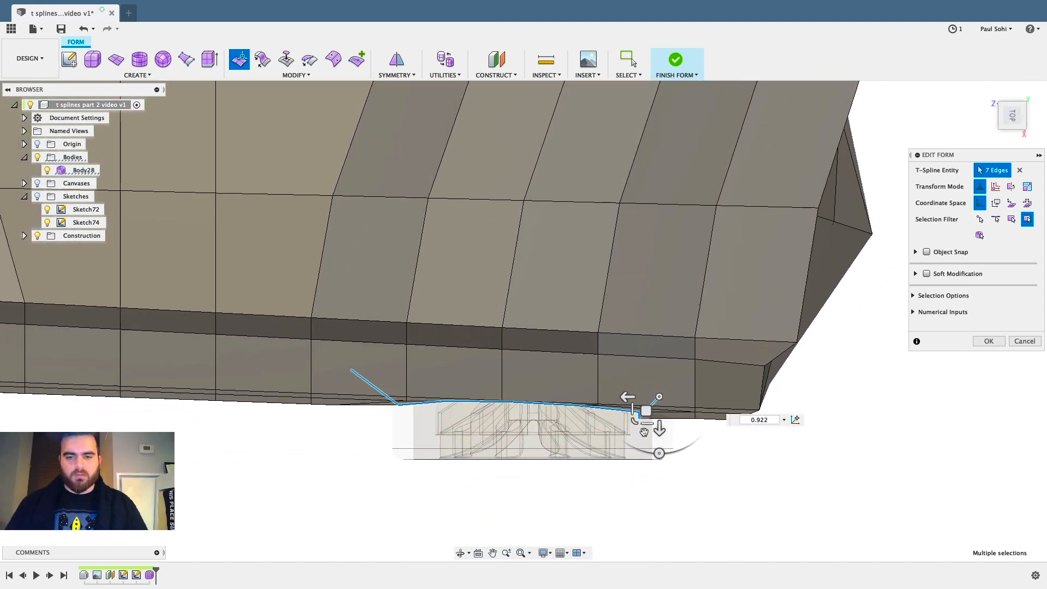
drag(659, 431, 647, 397)
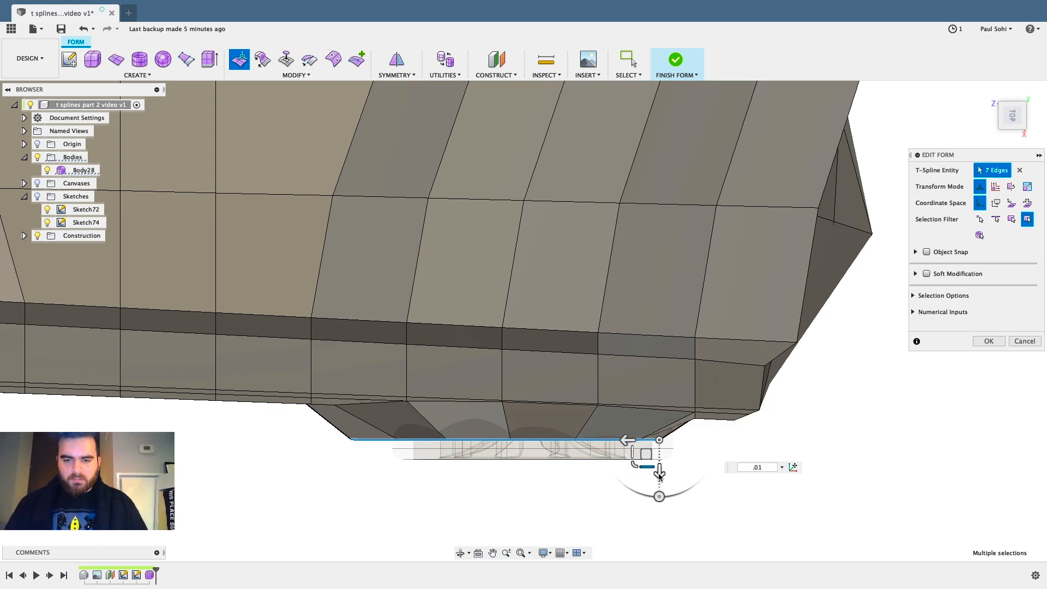
text(1)
key(Return)
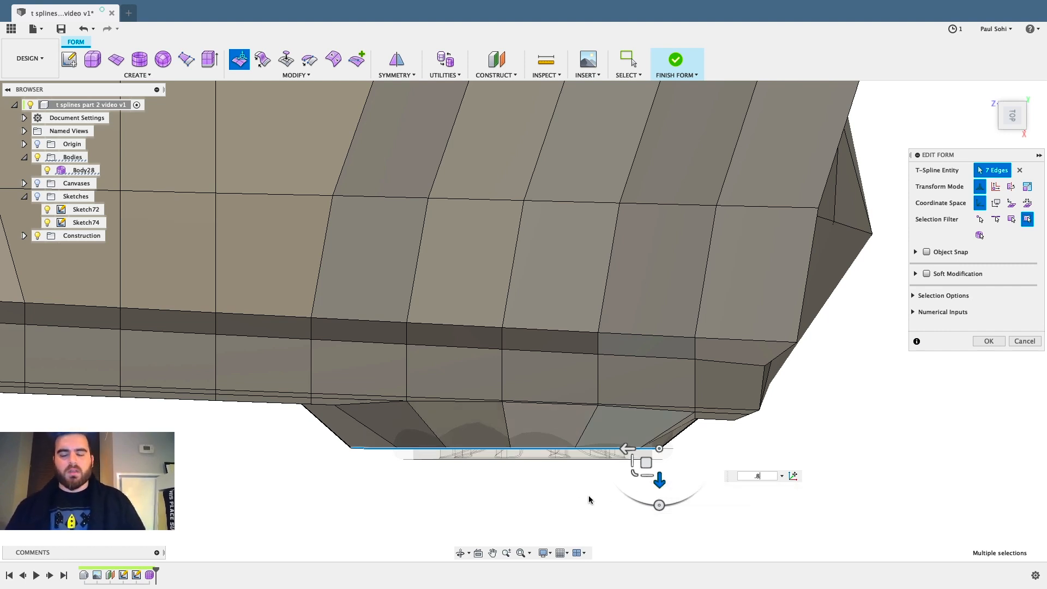
shift+middle_drag(564, 500, 596, 449)
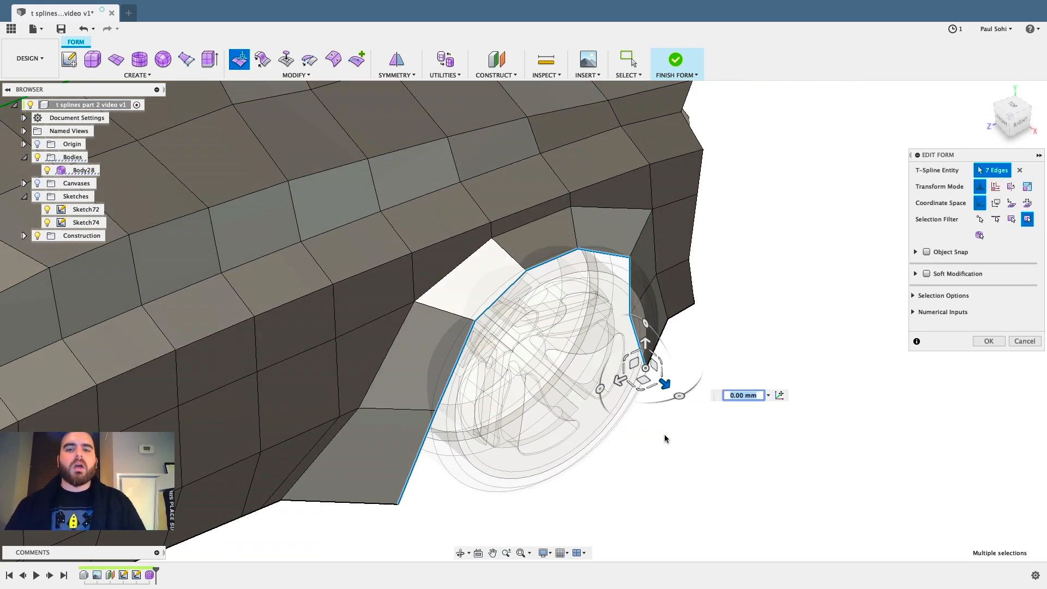
click(985, 341)
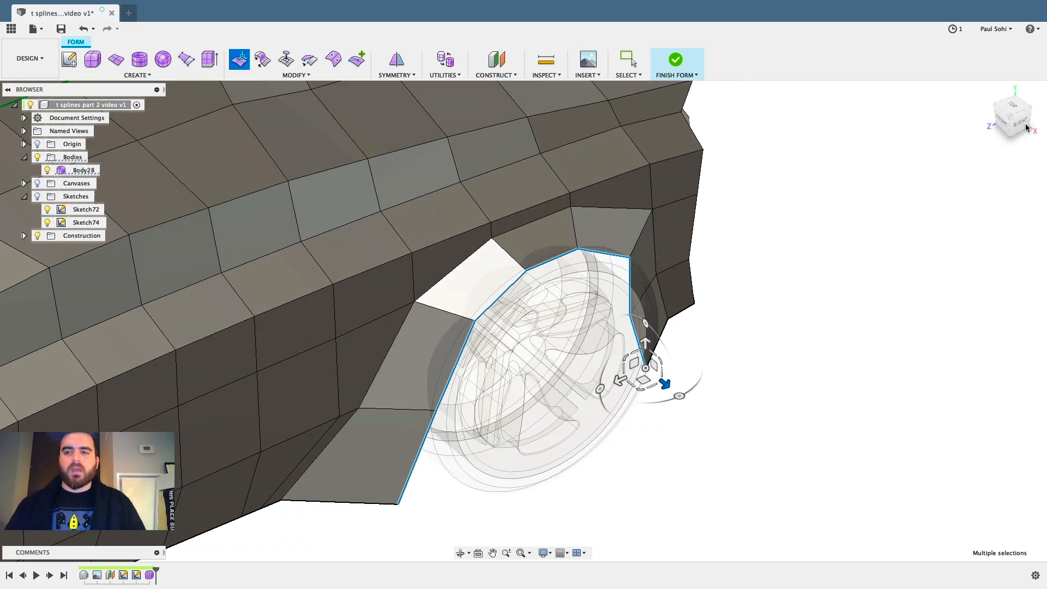
key(Escape)
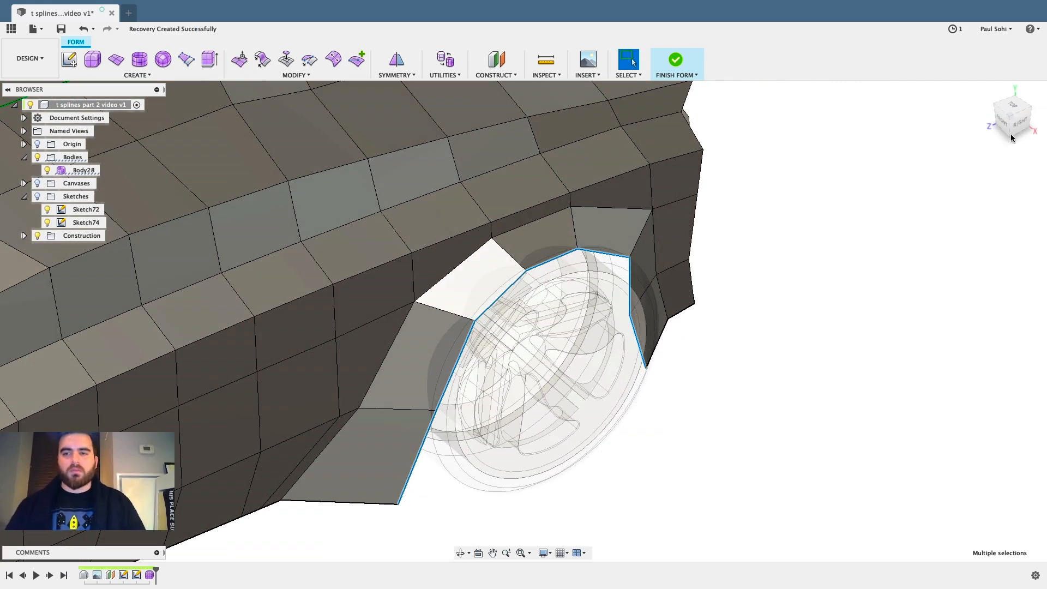
Move the arch edge's rear middle vertex about 3.47 mm rearward, and the lower rear vertex about 1.3 mm down and 0.88 mm rearward.
shift+middle_drag(933, 255, 919, 224)
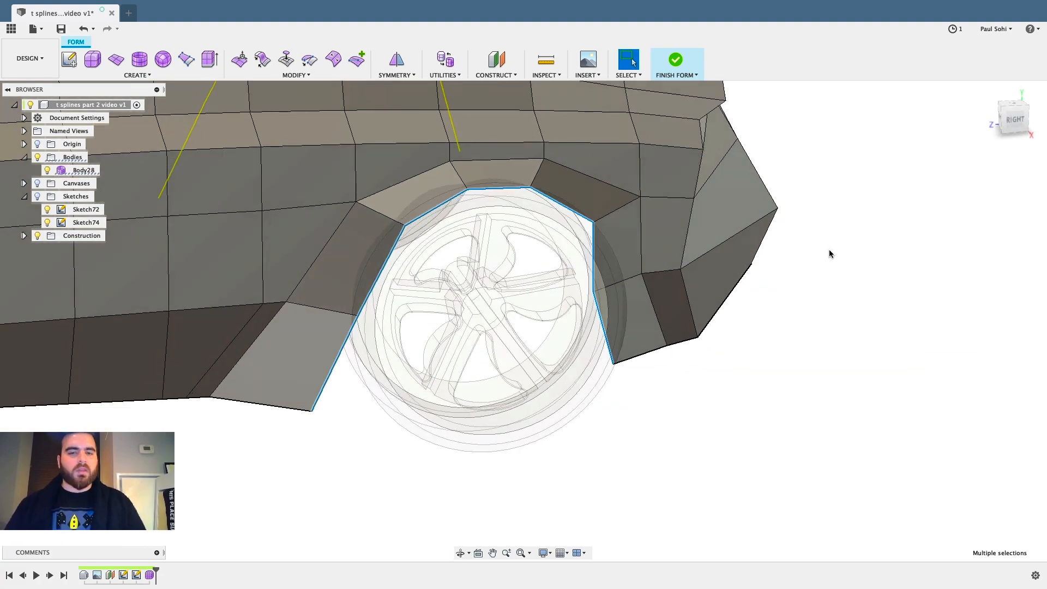
shift+middle_drag(782, 323, 771, 311)
scroll(423, 187, up, 1)
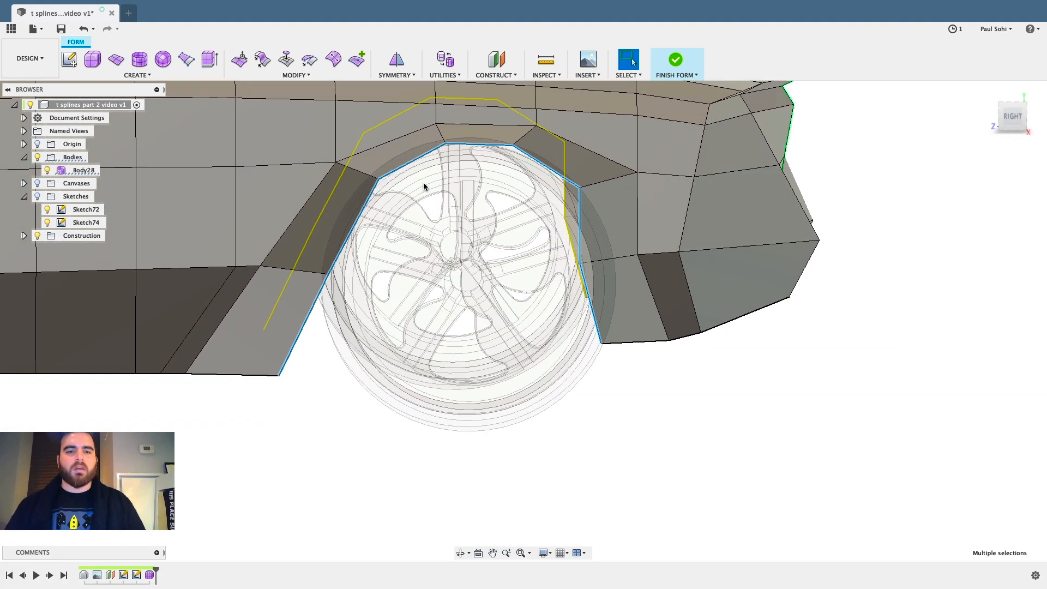
mouse_move(870, 256)
shift+middle_down()
mouse_move(932, 277)
mouse_move(913, 295)
shift+middle_up()
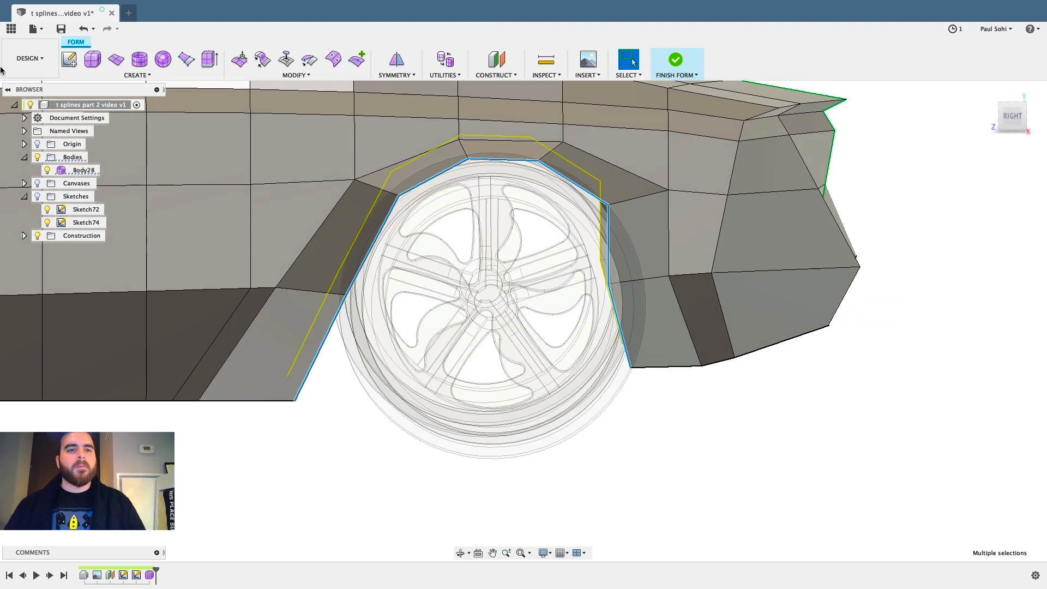
click(240, 60)
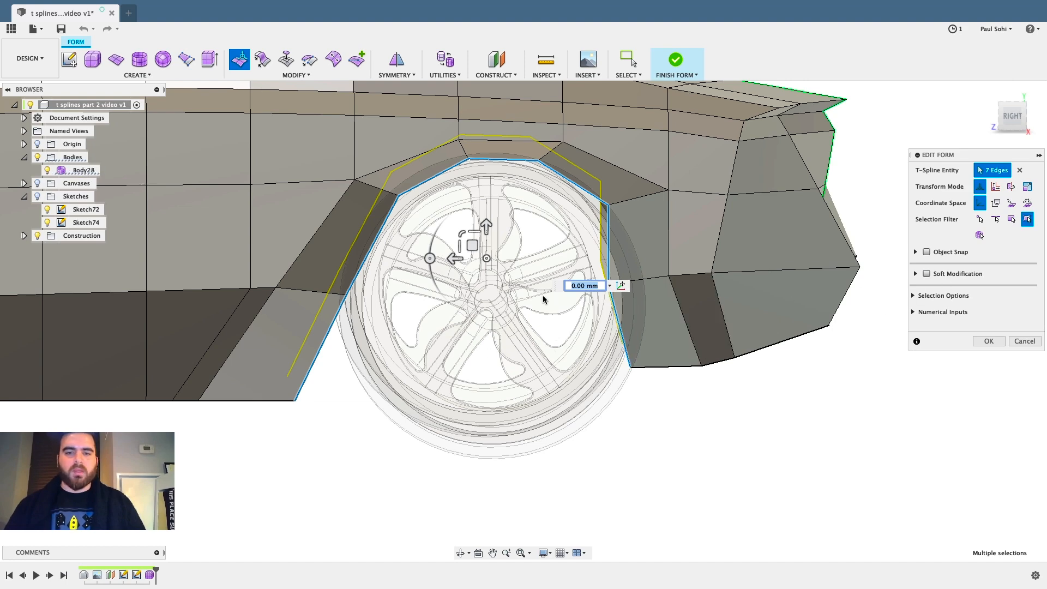
click(848, 380)
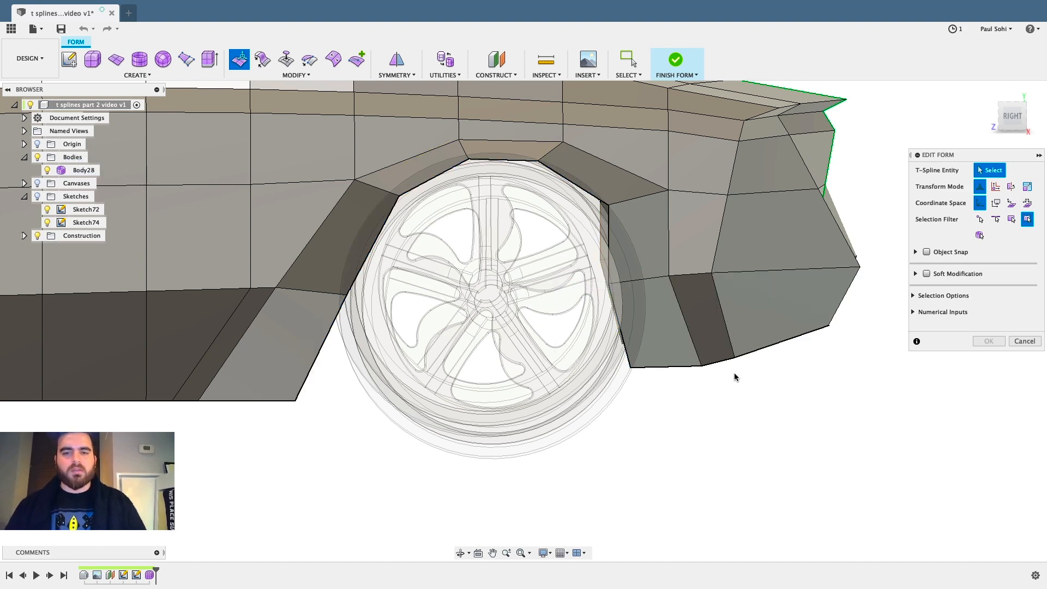
click(1012, 115)
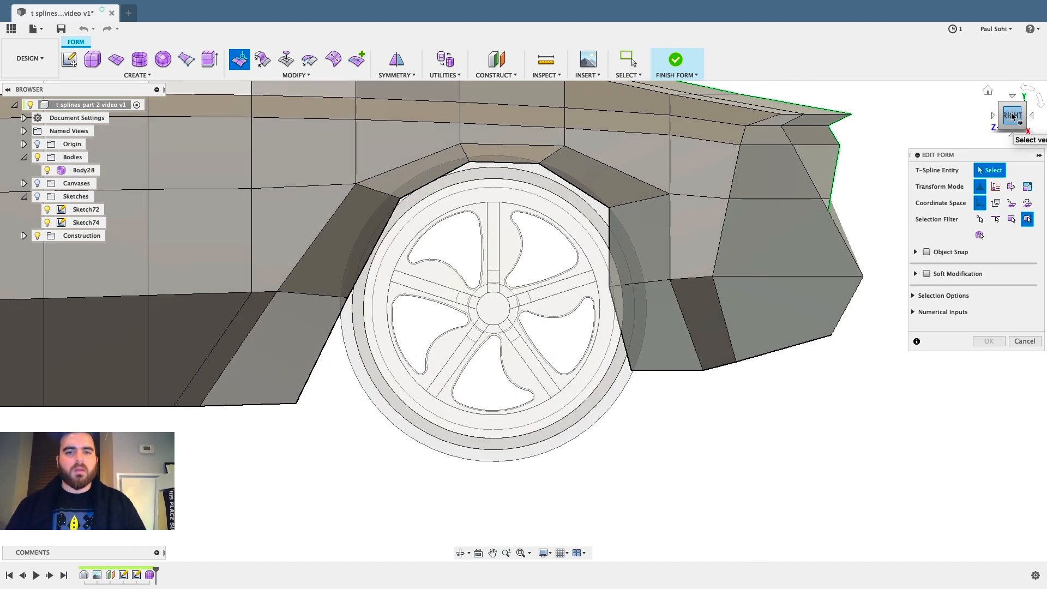
click(609, 285)
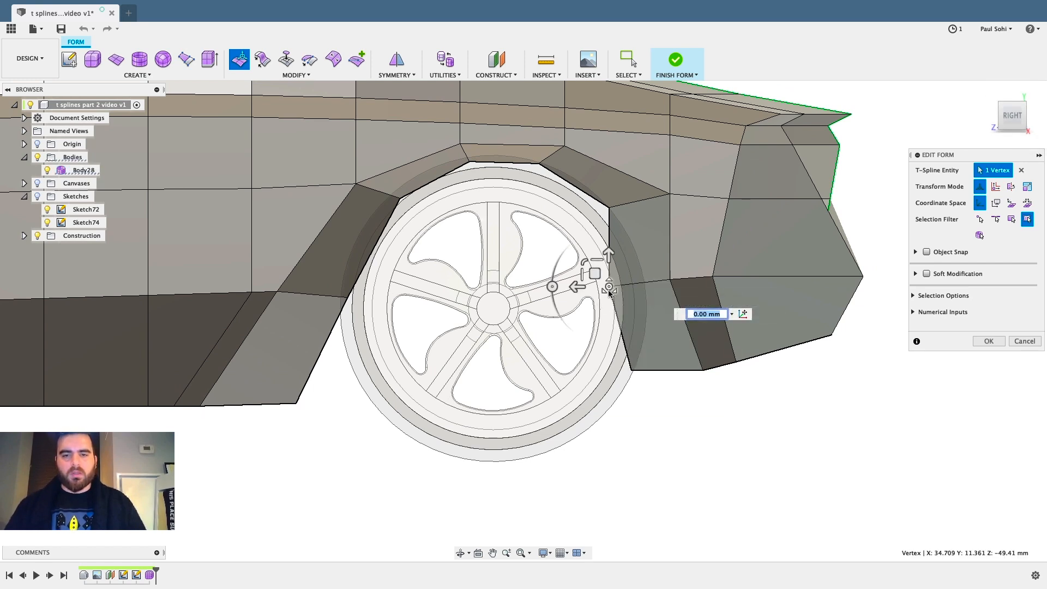
drag(595, 275, 636, 274)
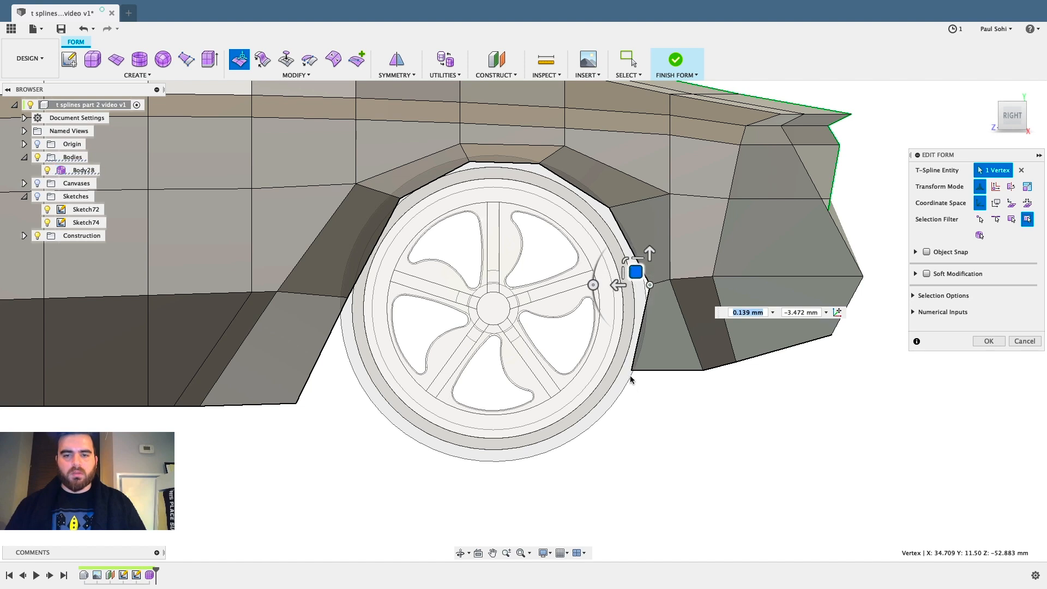
click(631, 371)
drag(619, 358, 628, 373)
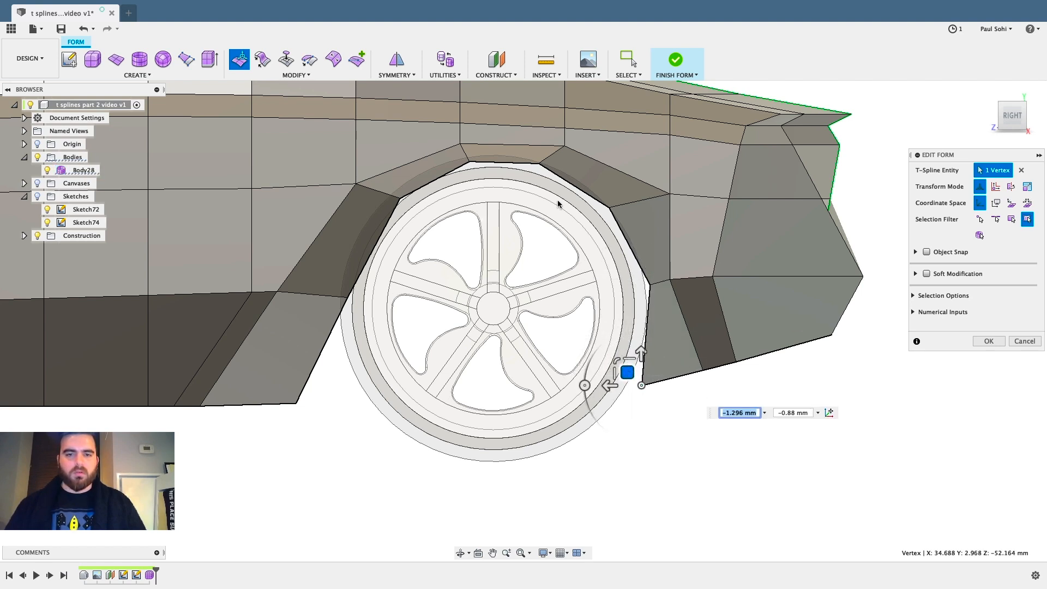
Shift the arch's two top vertices up and apart and its upper rear vertex about 1 mm rearward to follow the tyre's outline.
click(468, 163)
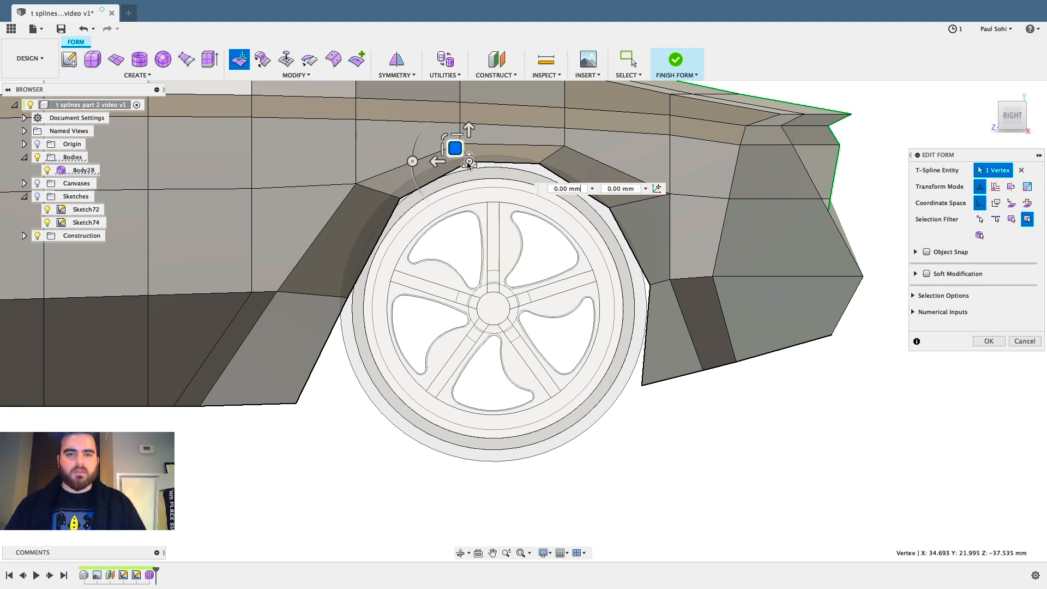
drag(458, 153, 451, 145)
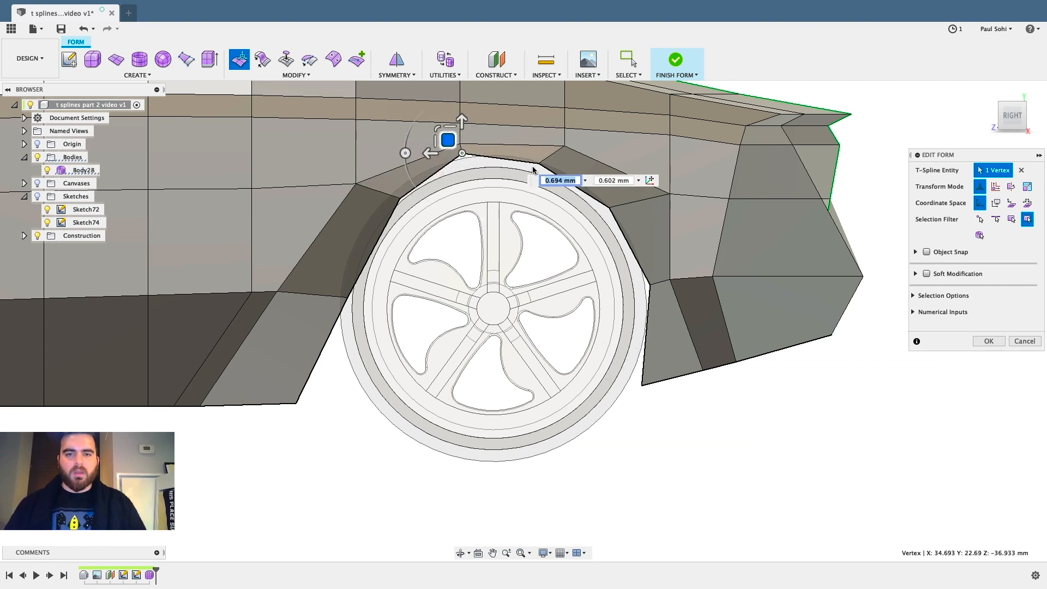
click(538, 164)
drag(525, 148, 535, 146)
click(608, 207)
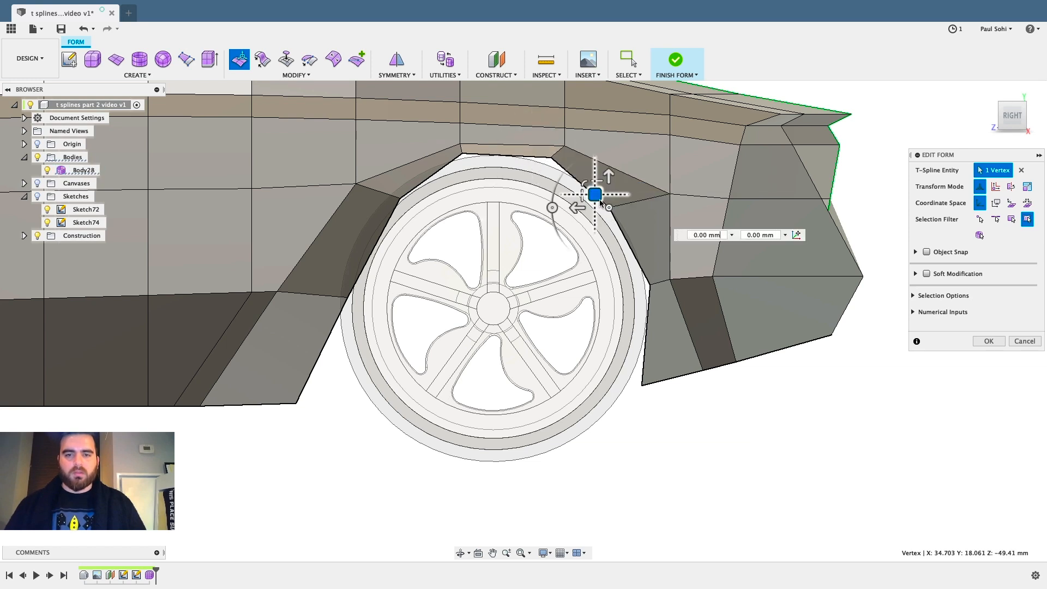
drag(595, 195, 607, 192)
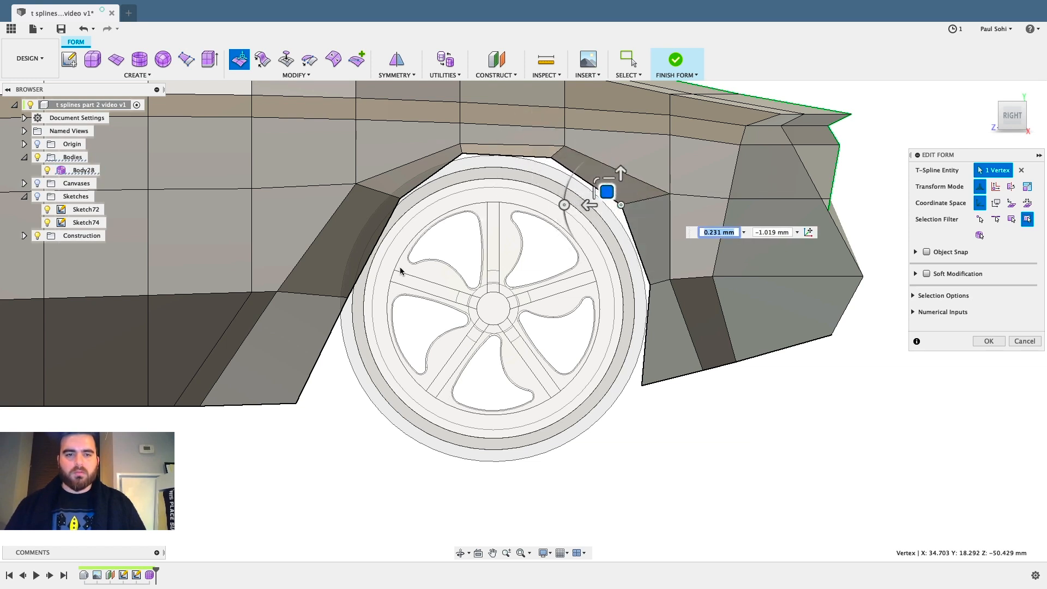
Move the arch's front middle vertex forward clear of the tyre, and show the sketches folder to reveal the arch guide curve.
click(349, 297)
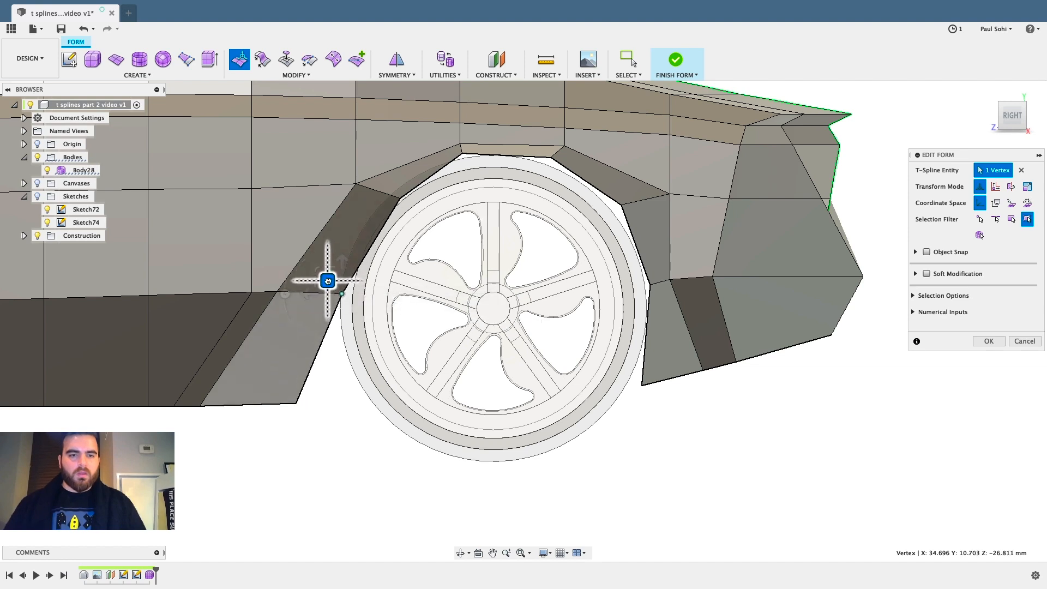
click(397, 200)
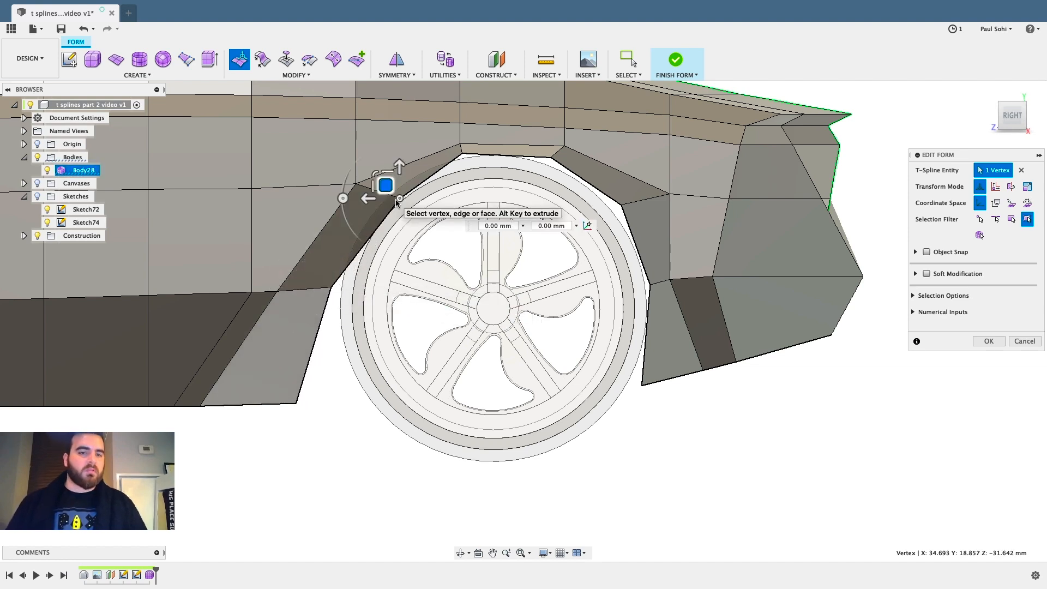
click(319, 379)
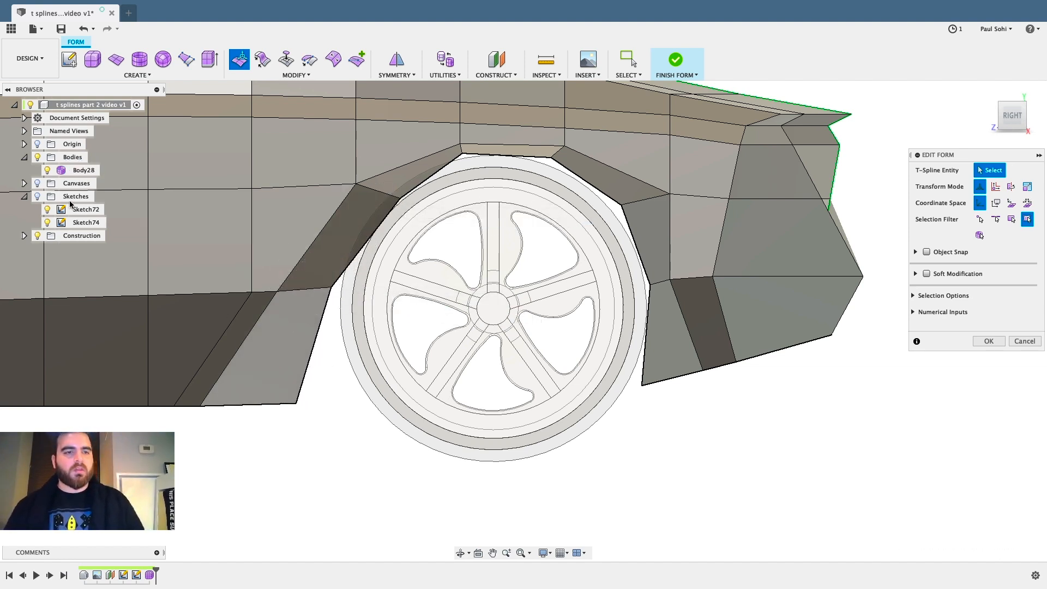
click(37, 196)
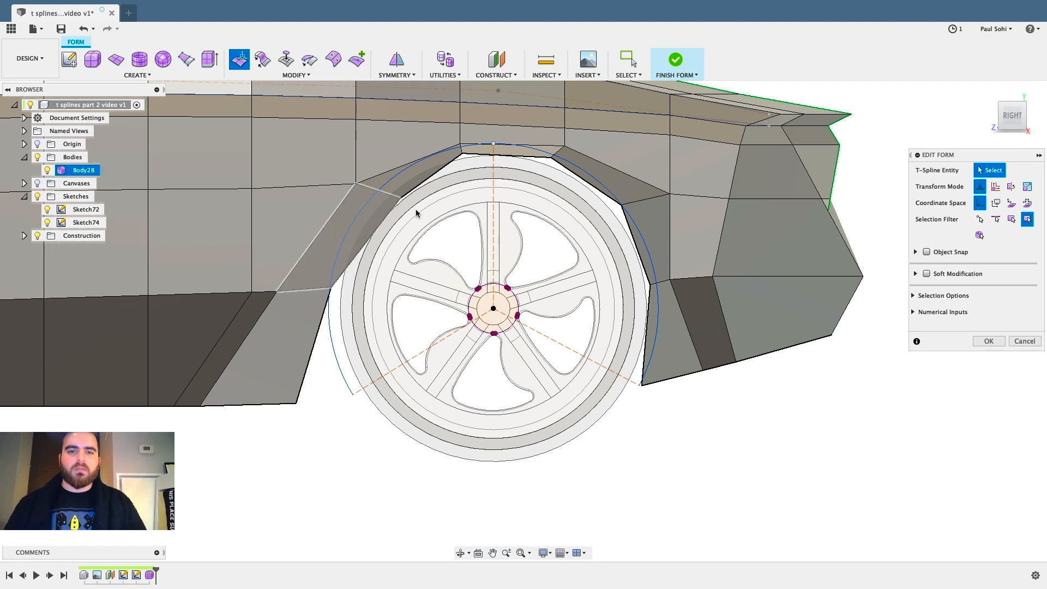
click(254, 328)
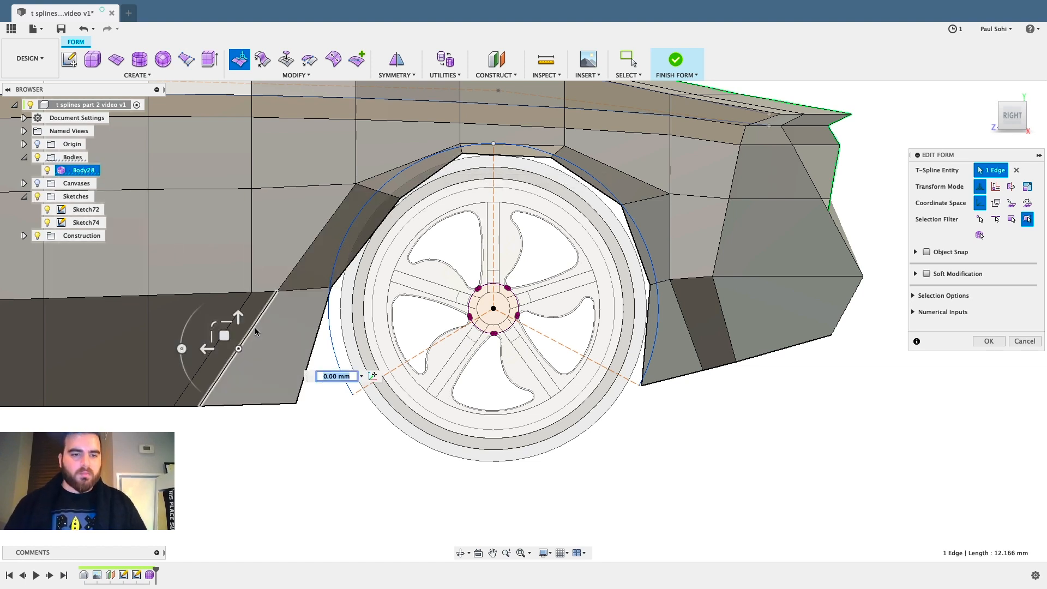
shift+double_click(683, 315)
click(703, 370)
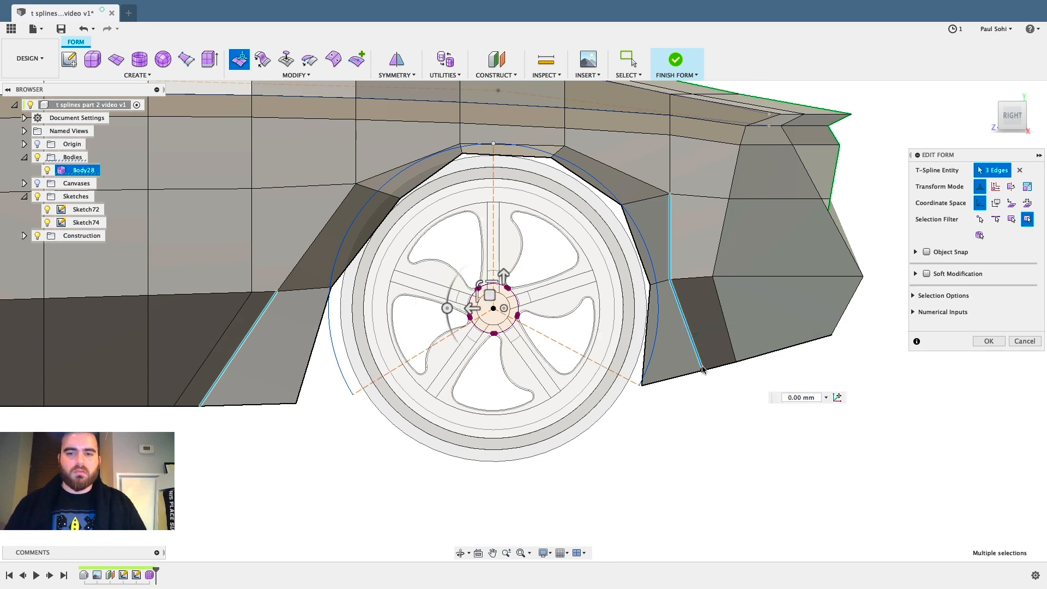
click(708, 406)
click(684, 320)
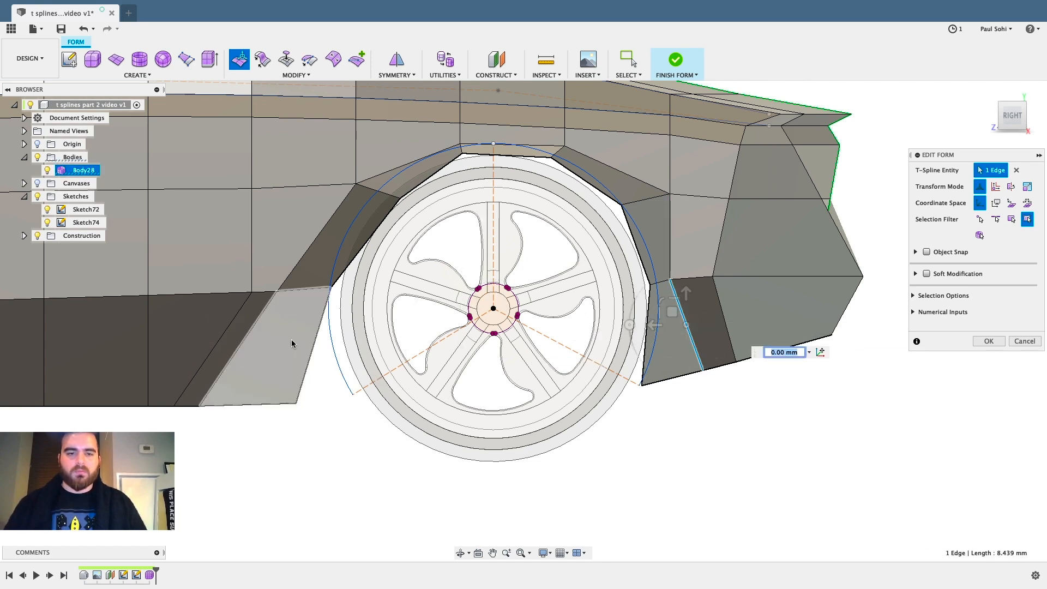
shift+double_click(252, 334)
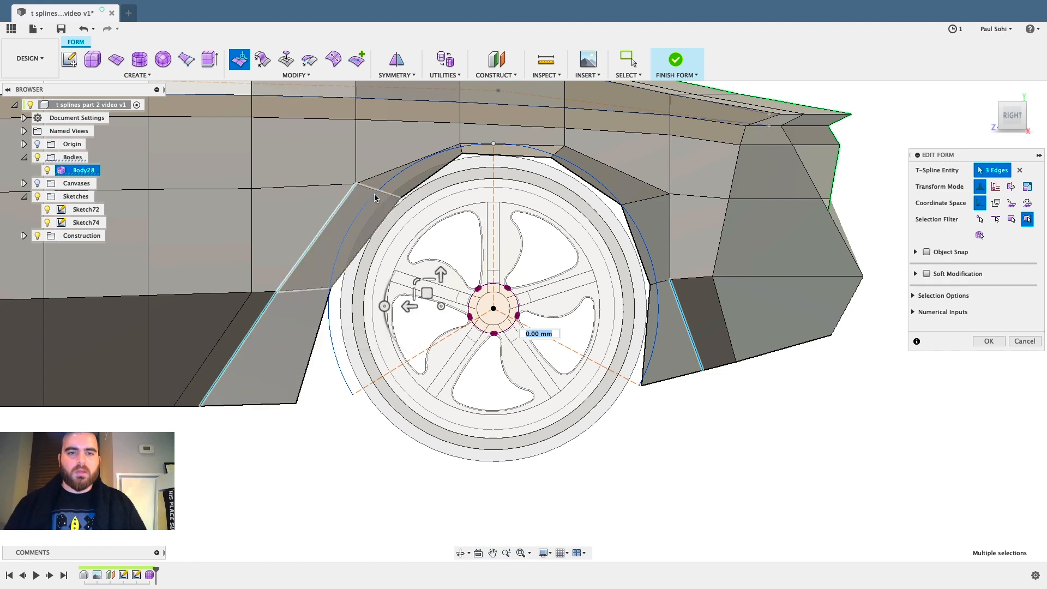
shift+middle_drag(563, 268, 551, 282)
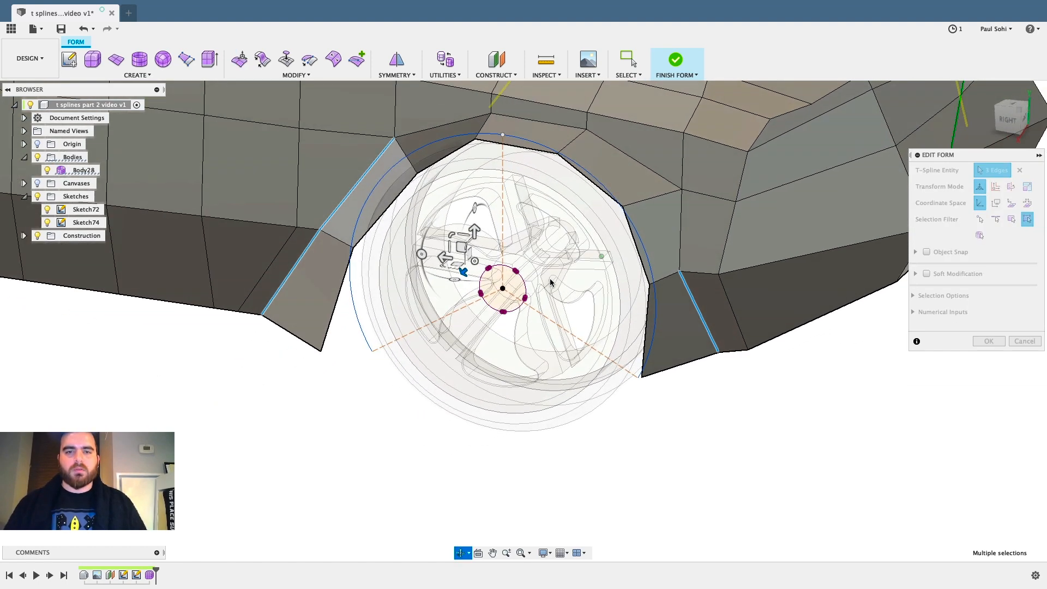
shift+click(439, 131)
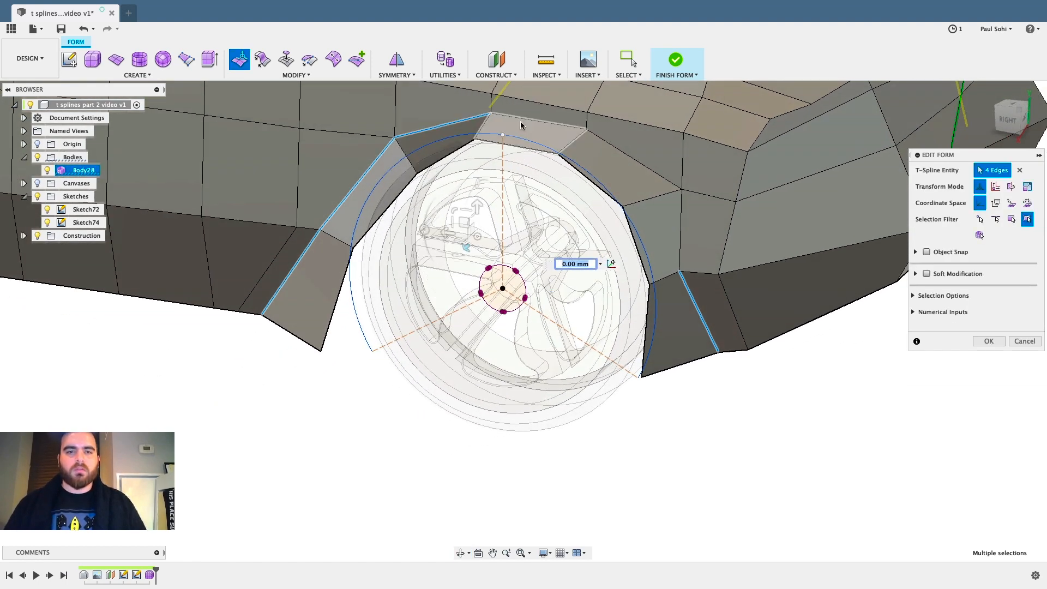
shift+click(523, 121)
shift+click(611, 145)
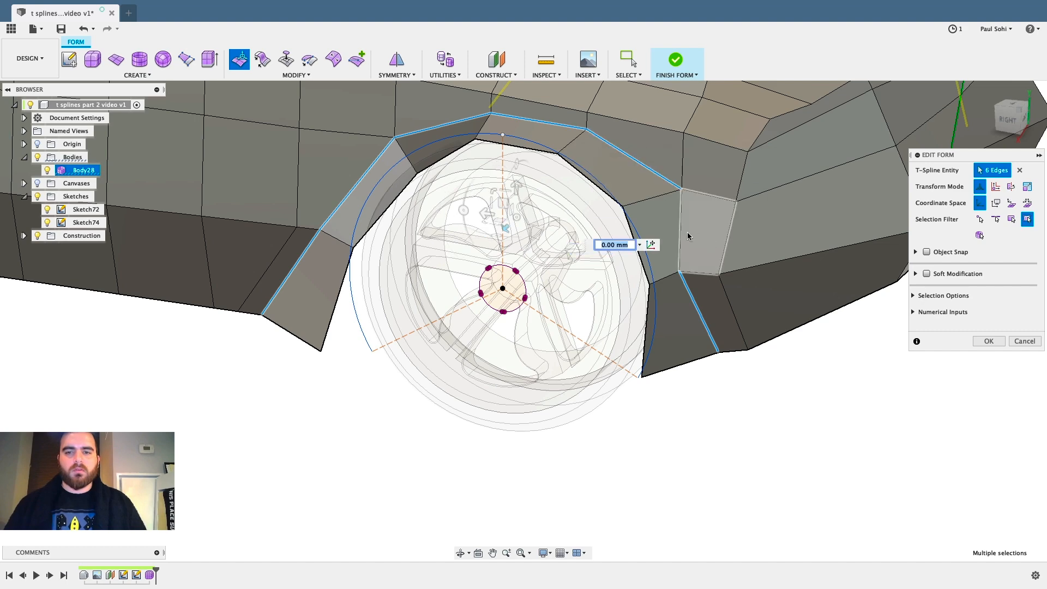
shift+click(680, 233)
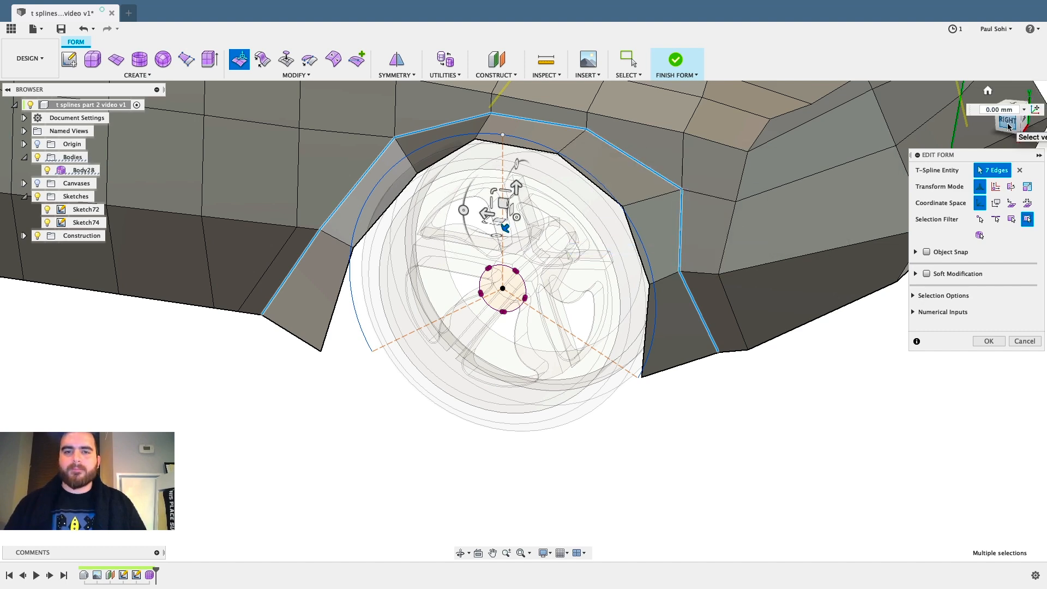
click(1008, 127)
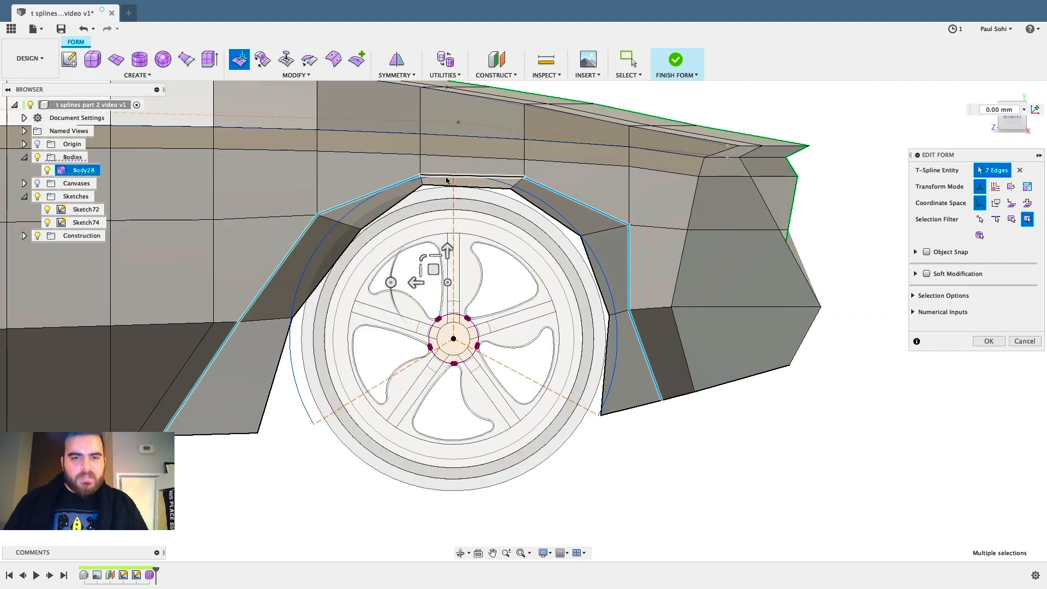
click(753, 437)
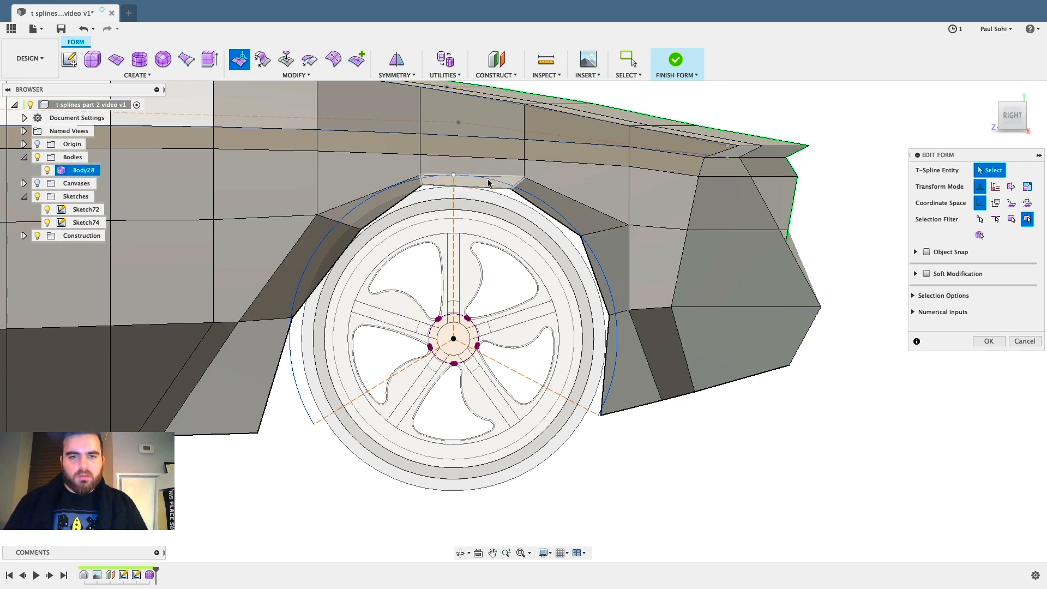
Raise the body edge directly above the top of the rear wheel arch by 1 mm.
click(490, 182)
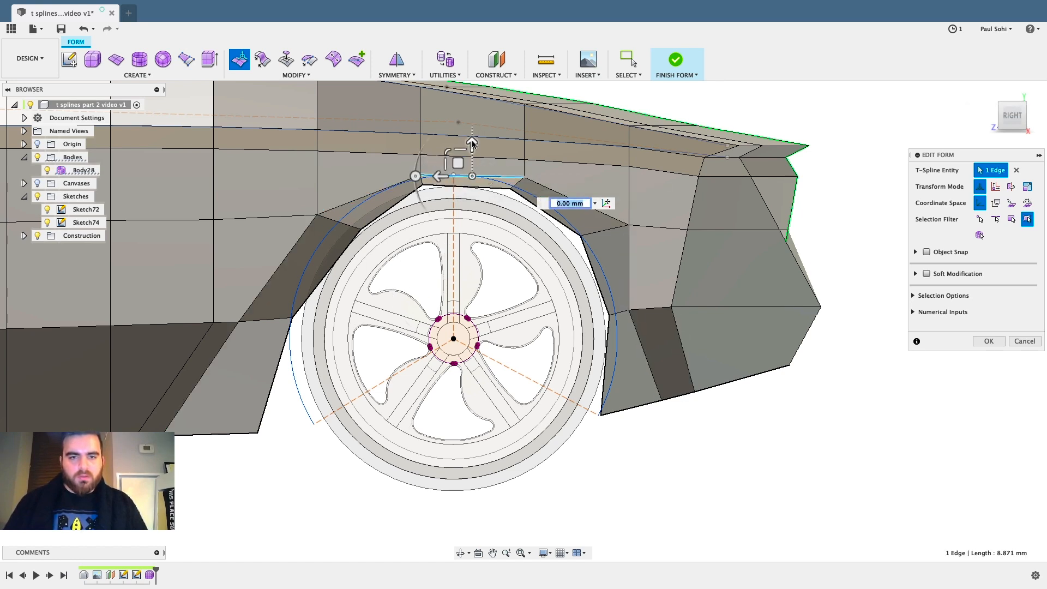
drag(472, 144, 472, 132)
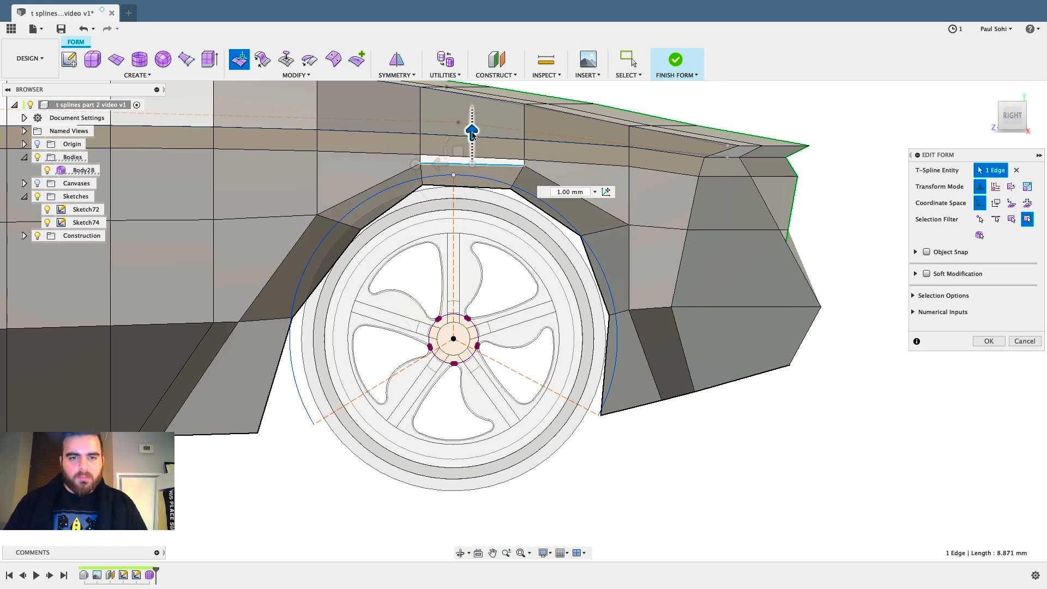
click(657, 427)
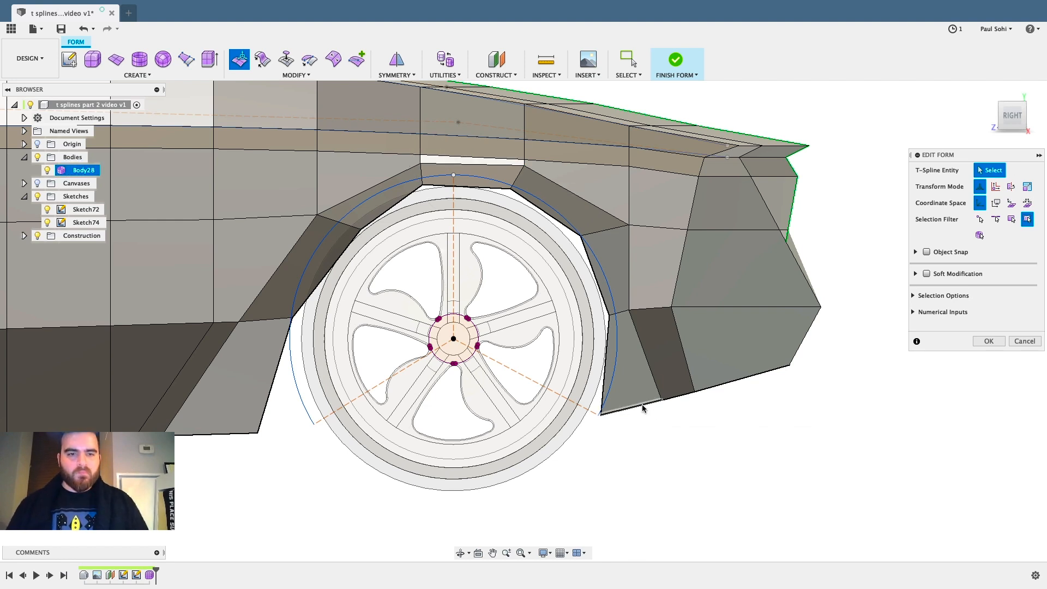
Move the arch's upper front vertex about 1.35 mm up and 1.82 mm forward, and its two top vertices about 0.7 and 0.56 mm up.
click(360, 230)
drag(341, 217, 323, 200)
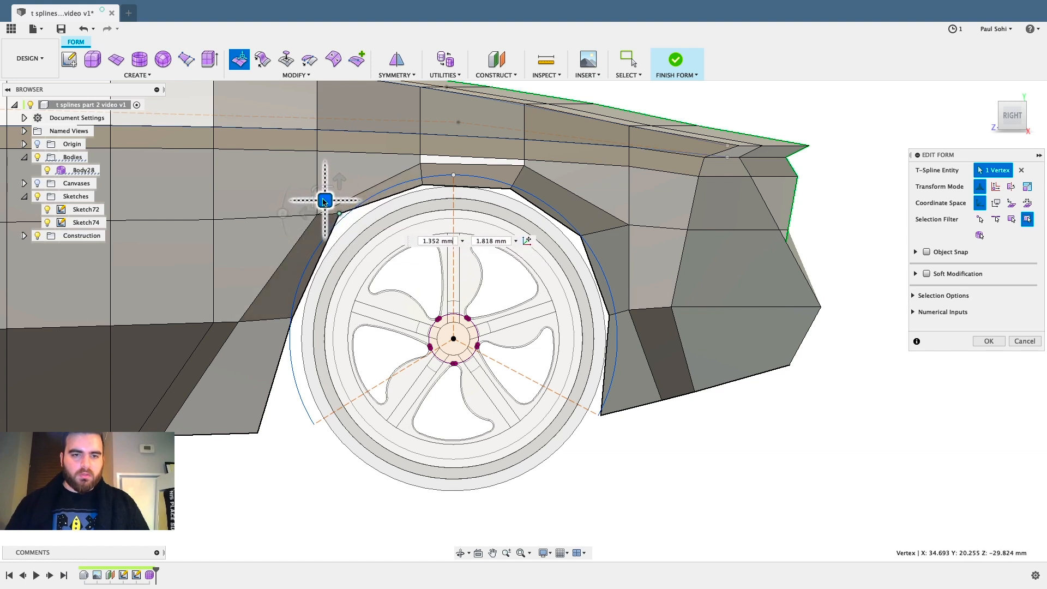
click(422, 185)
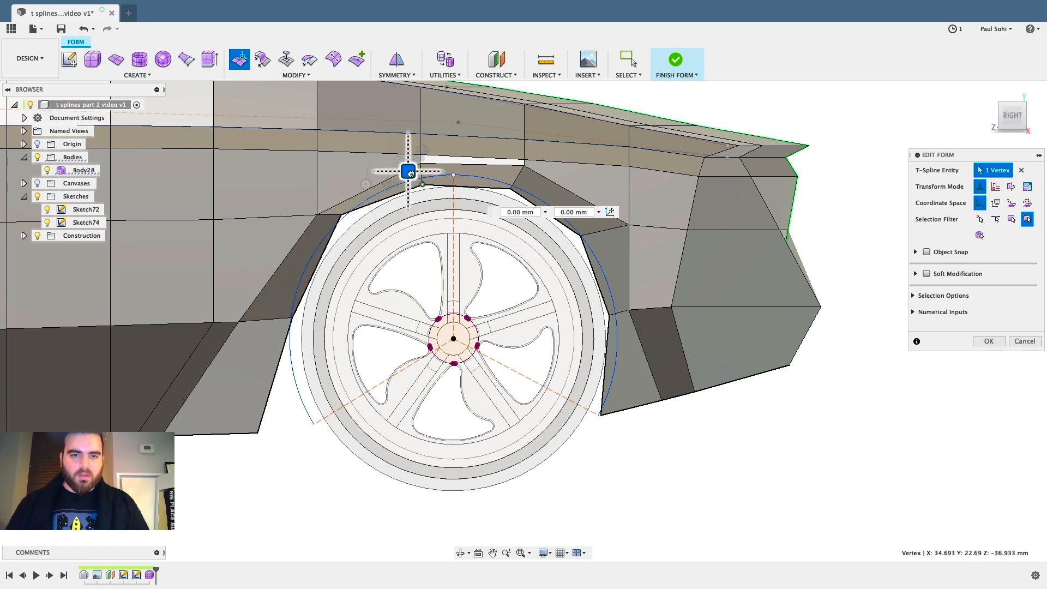
drag(411, 173, 416, 168)
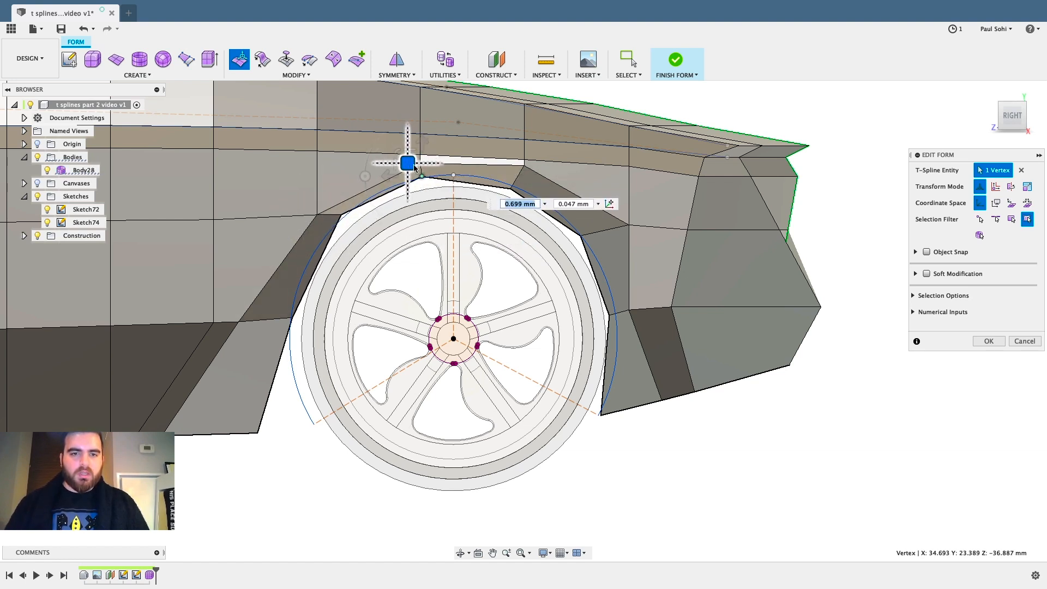
click(498, 173)
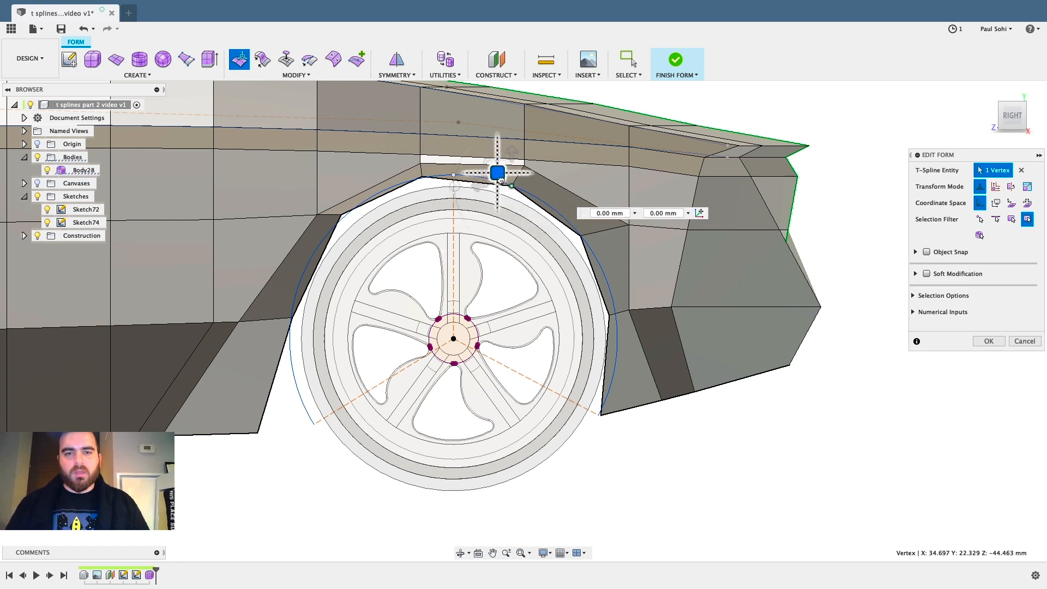
drag(501, 180, 505, 176)
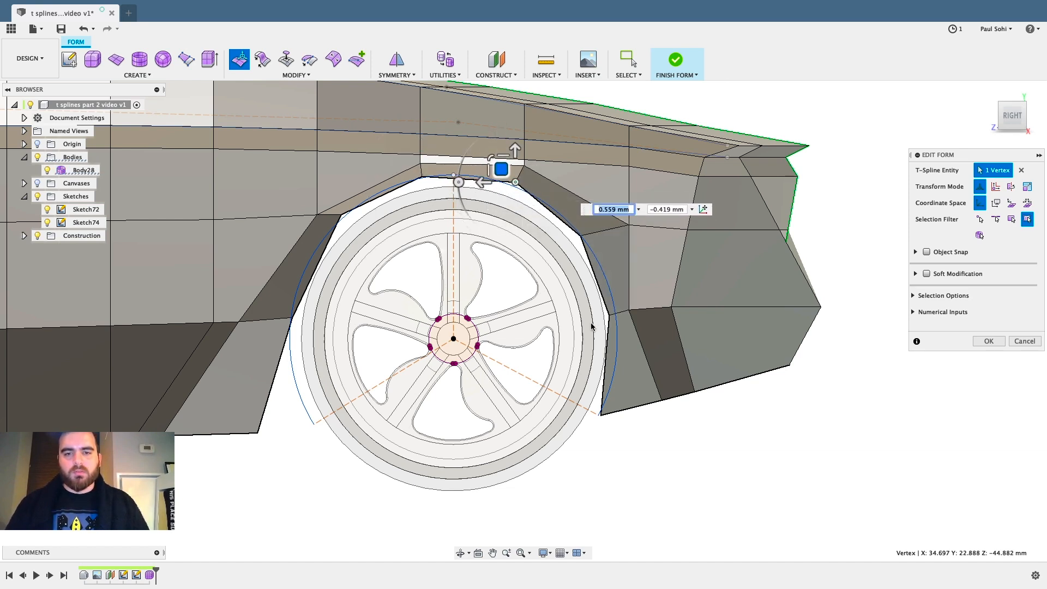
Move the arch's rear middle vertex about 0.75 mm rearward and its lower front vertex about 4.57 mm rearward and 0.65 mm up.
click(609, 316)
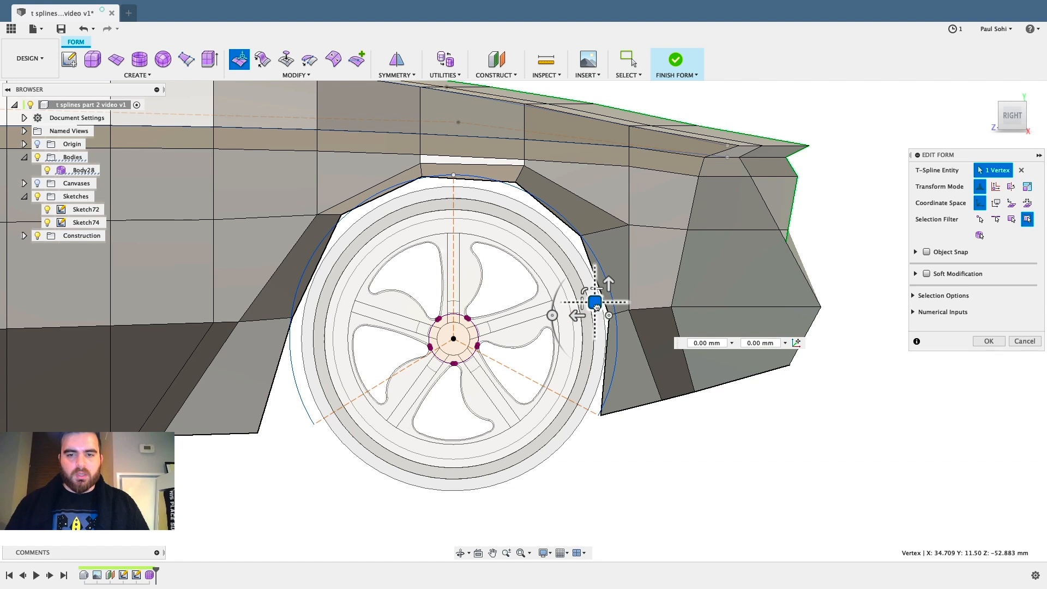
drag(596, 307, 604, 303)
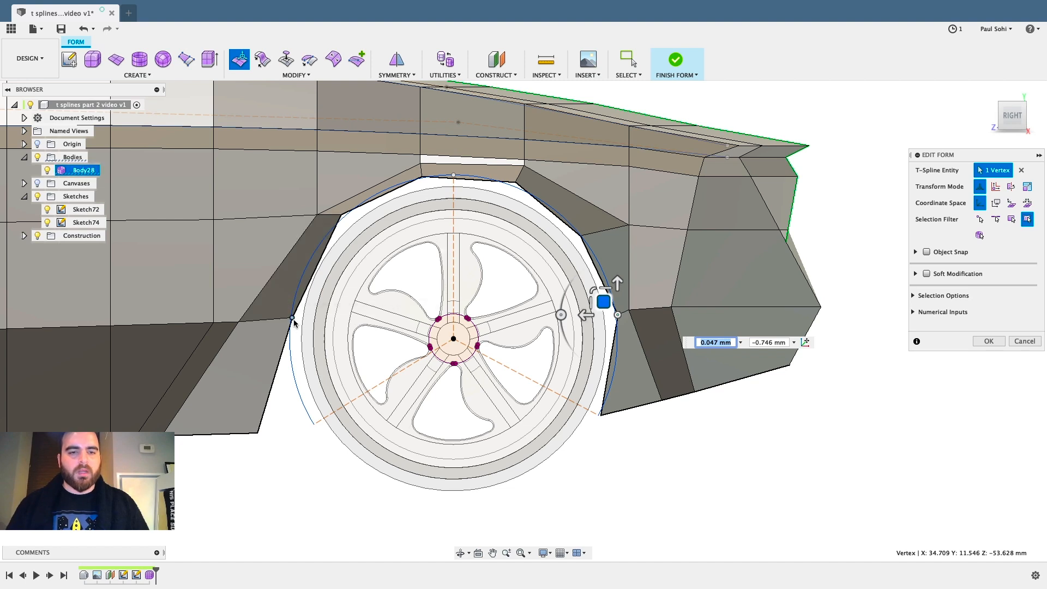
click(259, 435)
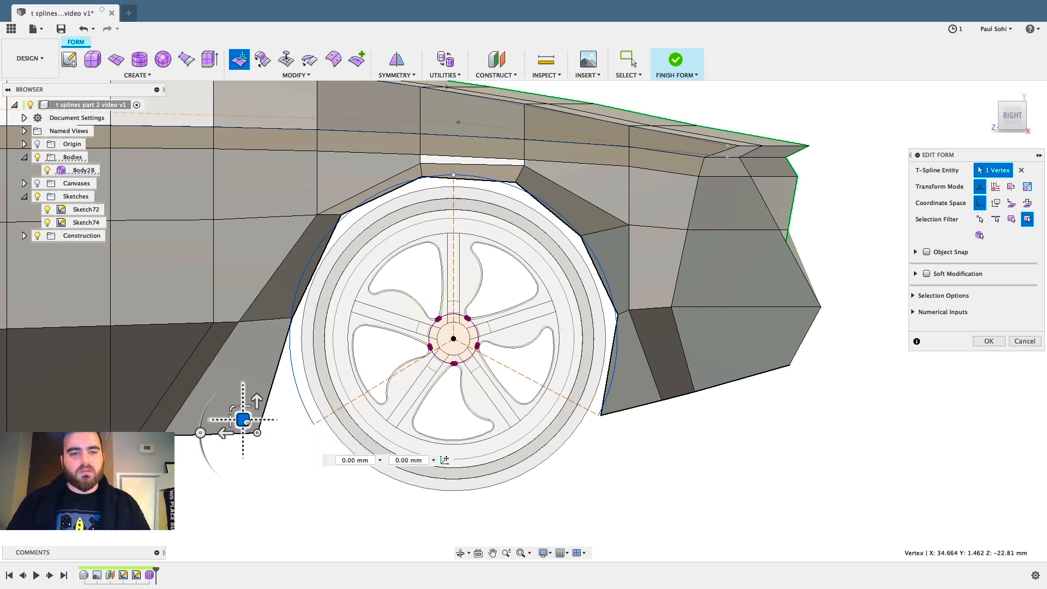
drag(246, 421, 300, 413)
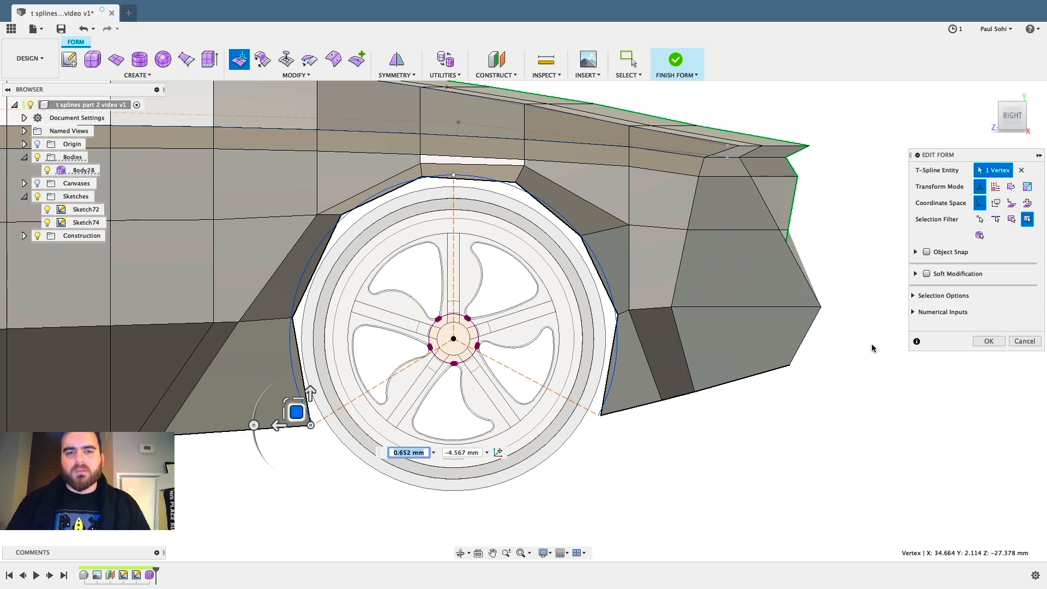
click(989, 341)
Pull the eight rear arch edge vertices onto the arch guide curve, using Select Targets and the Surface Points pull type.
shift+middle_drag(863, 391, 838, 394)
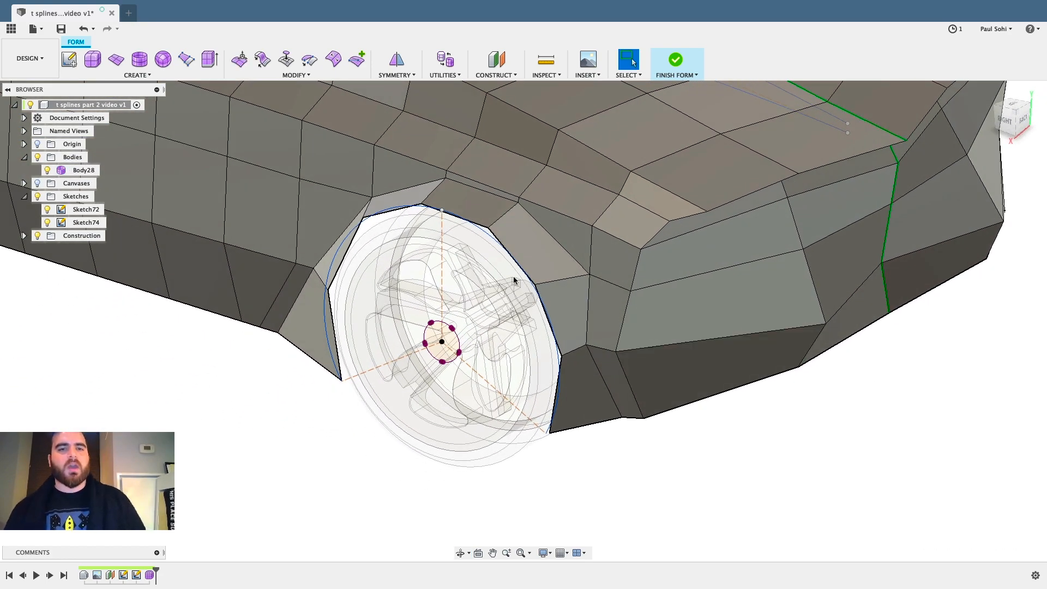
click(295, 75)
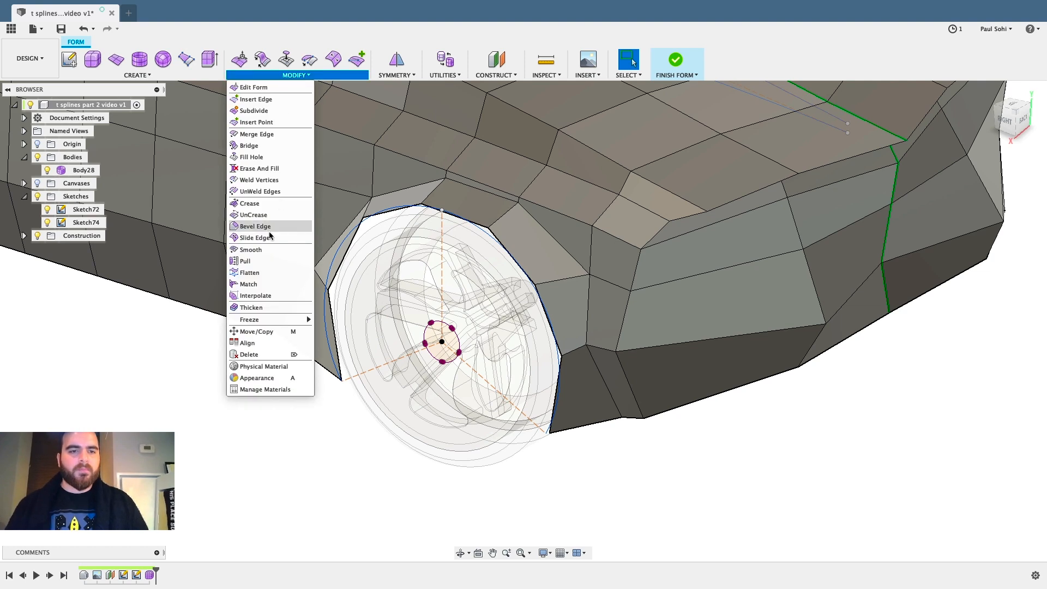
click(257, 262)
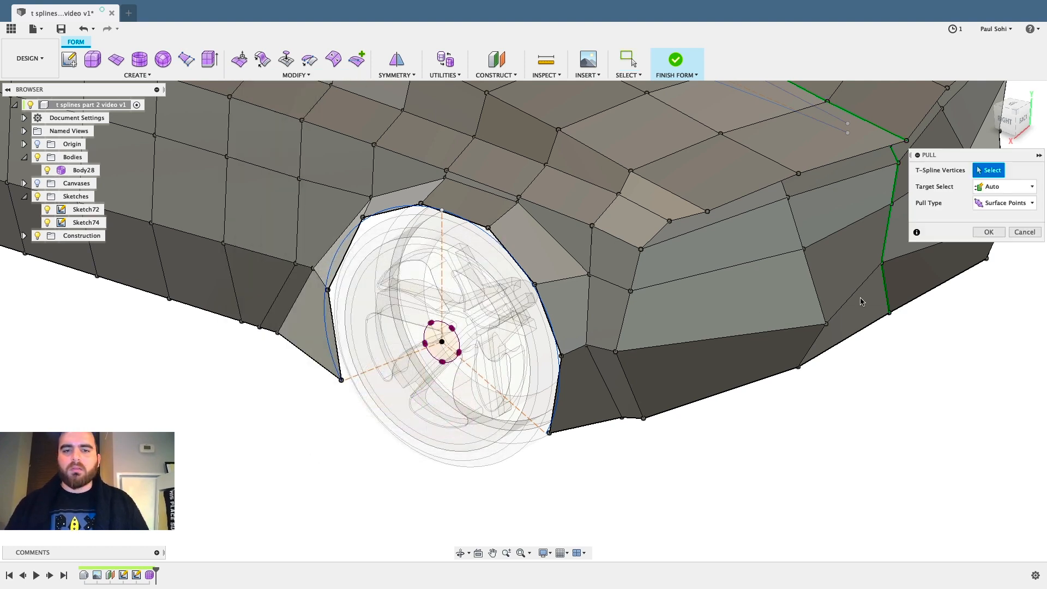
click(997, 190)
click(996, 212)
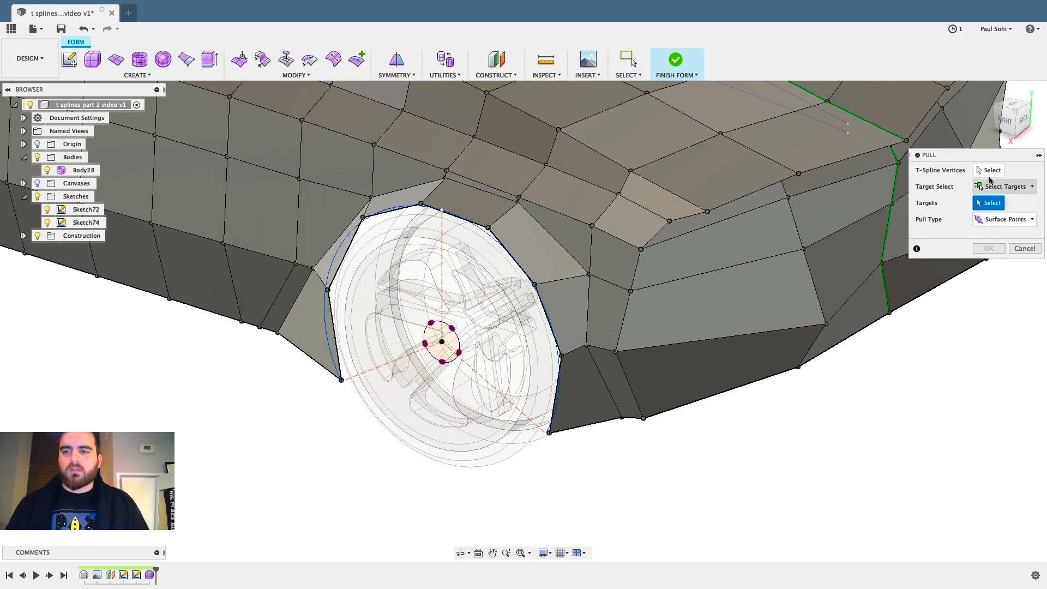
click(990, 171)
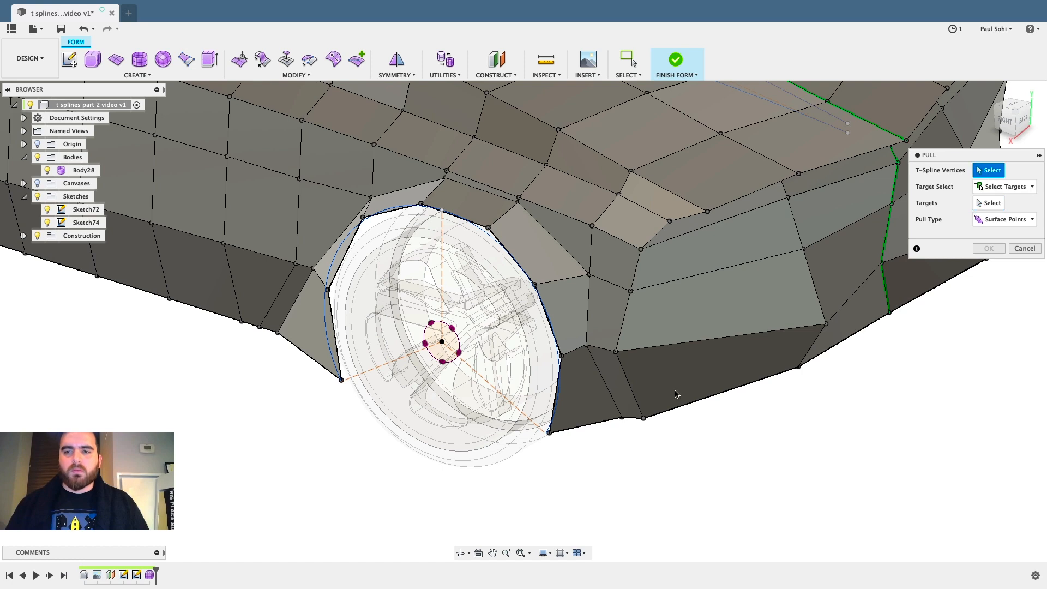
click(549, 433)
click(562, 356)
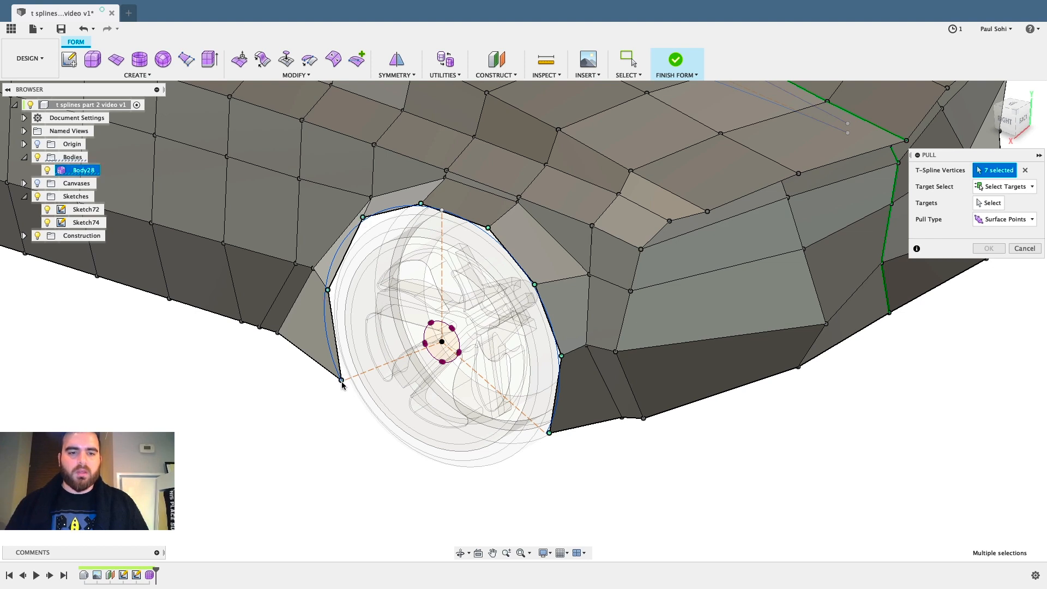
click(341, 380)
click(990, 203)
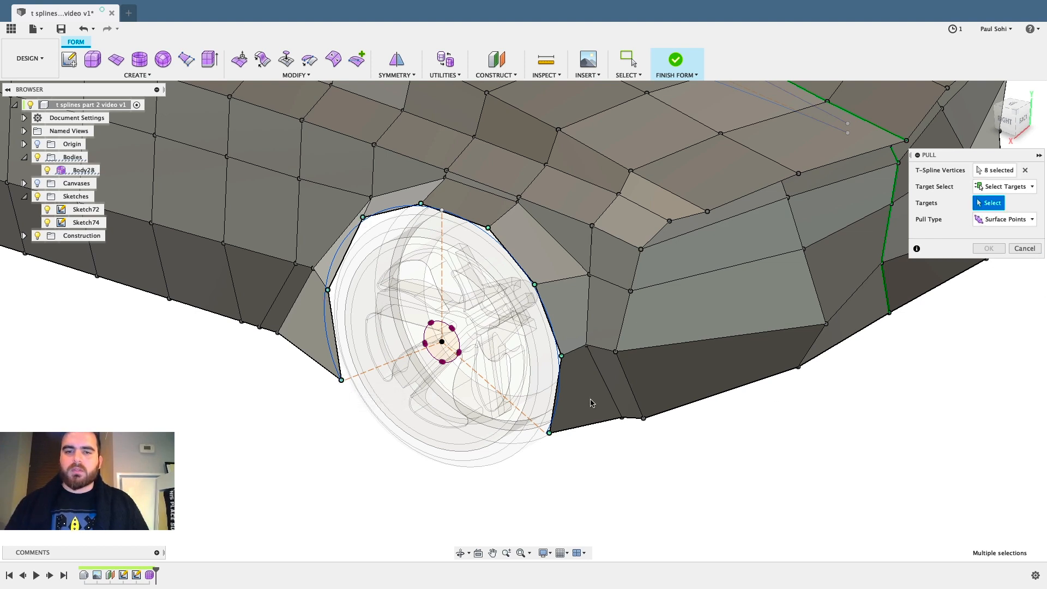
click(560, 357)
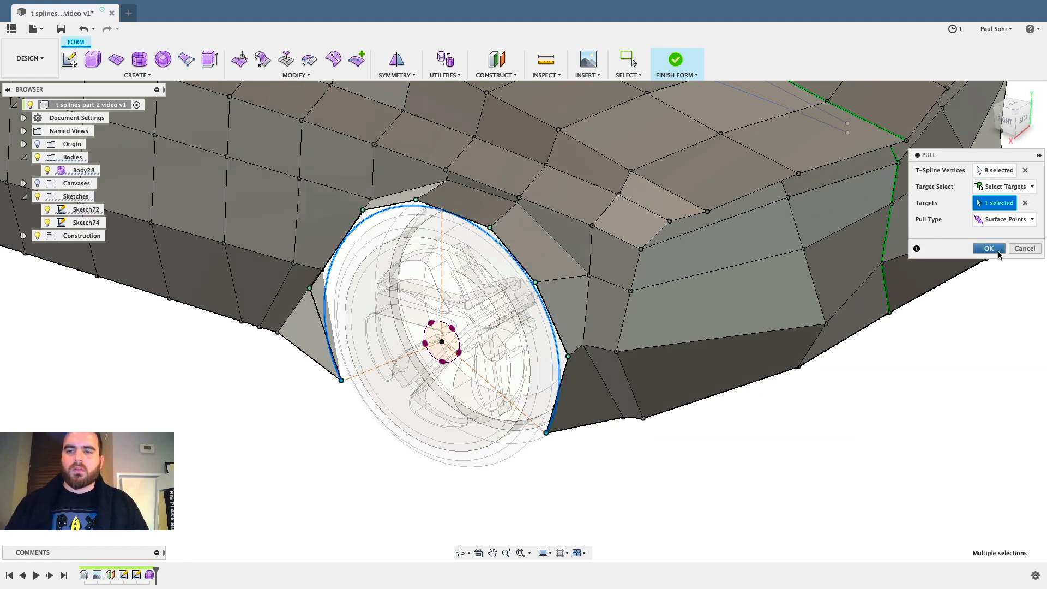
key(Return)
Switch the car body to smooth display and inspect the rounded rear arch from the side and above.
shift+middle_drag(843, 450, 868, 429)
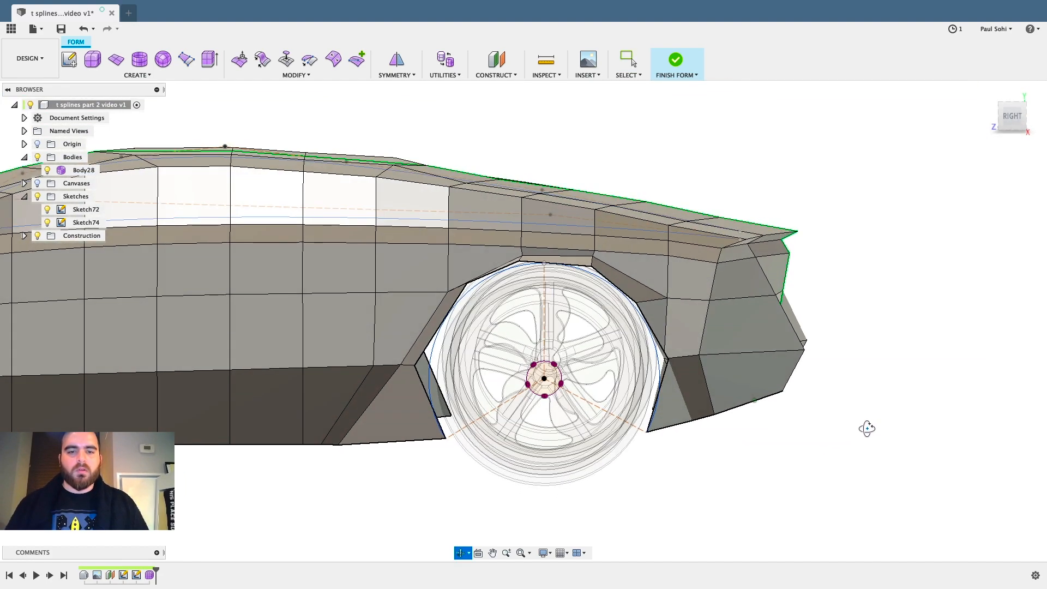
key(ctrl+3)
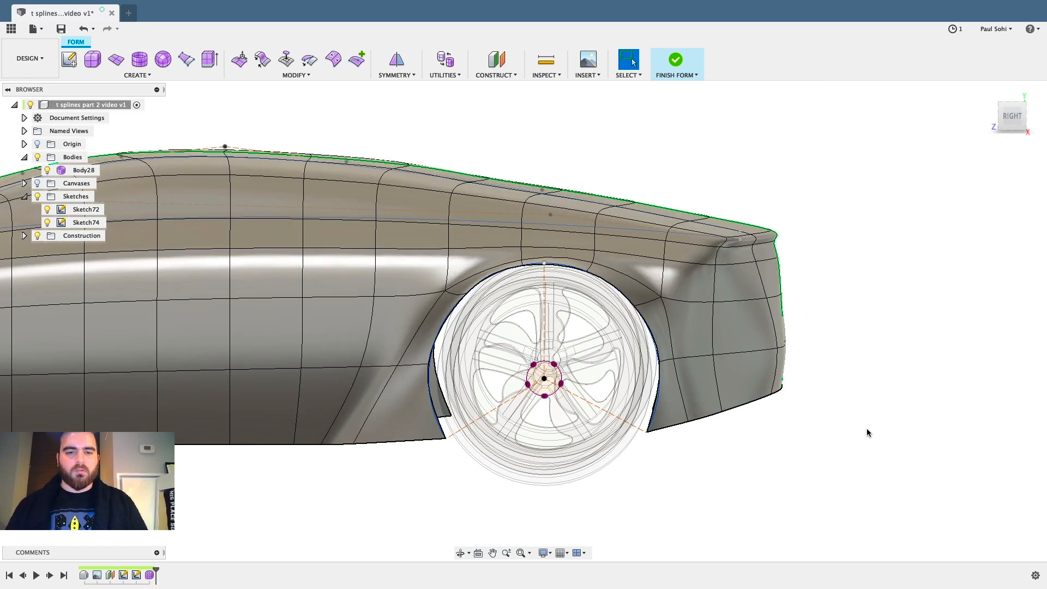
scroll(868, 432, down, 2)
mouse_move(810, 402)
shift+middle_down()
mouse_move(872, 381)
mouse_move(846, 436)
mouse_move(862, 420)
mouse_move(792, 429)
shift+middle_up()
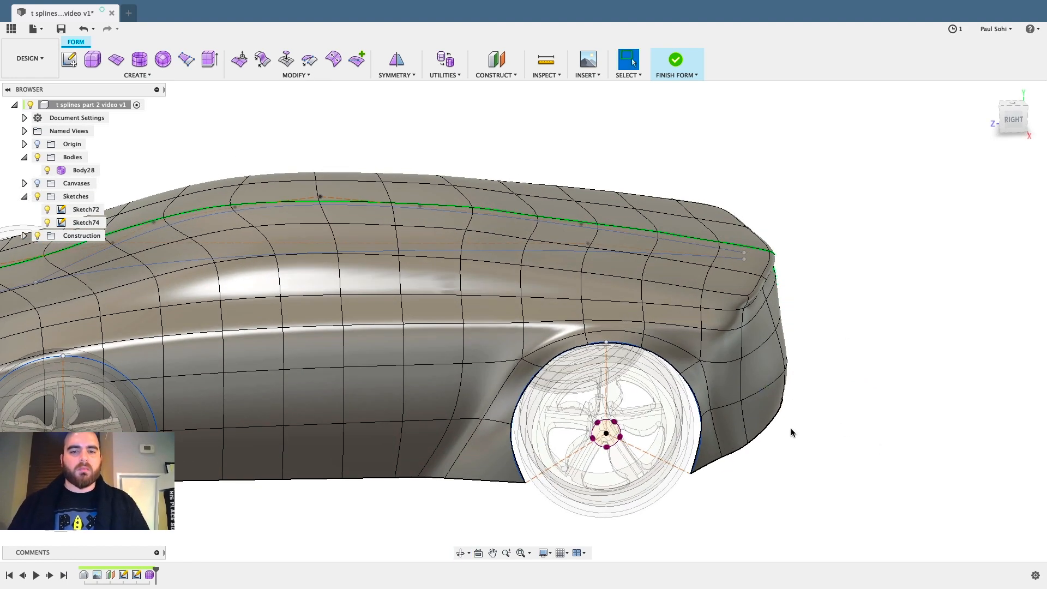
Apply Make Uniform to the T-spline car body.
click(446, 75)
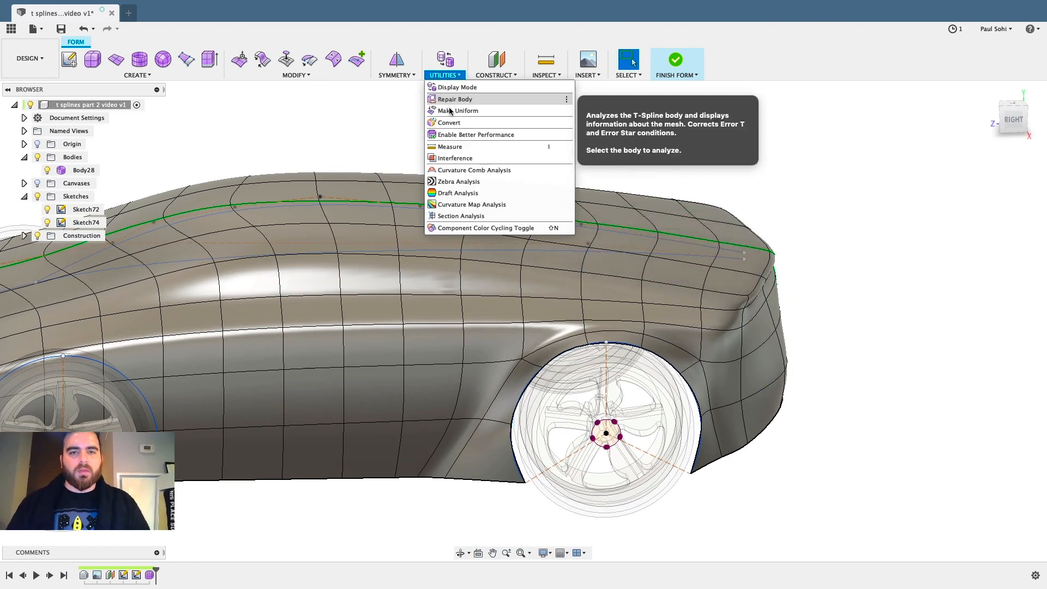
click(440, 109)
click(473, 292)
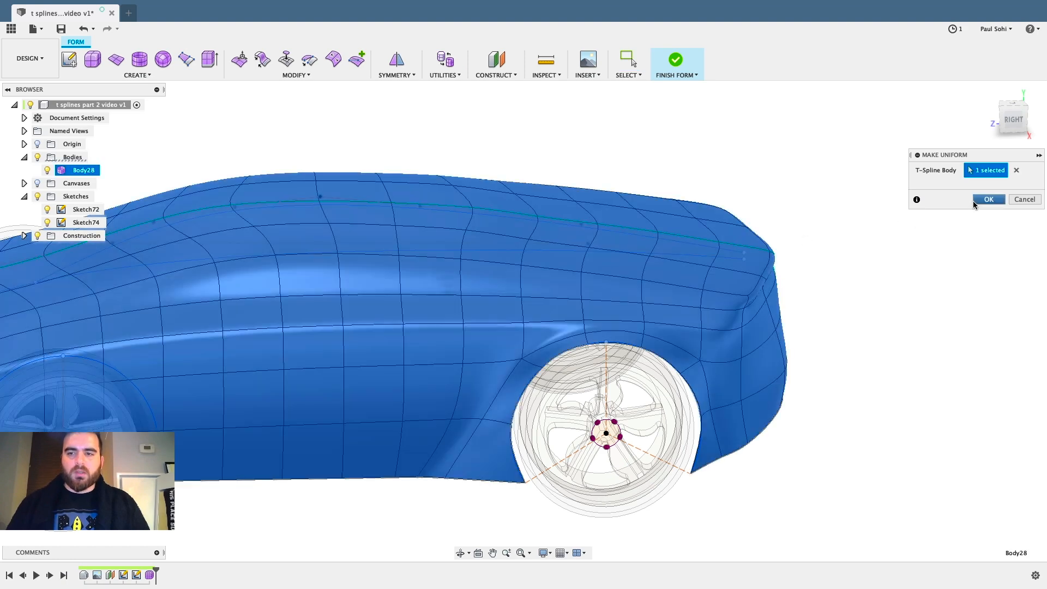
click(987, 200)
scroll(875, 265, down, 5)
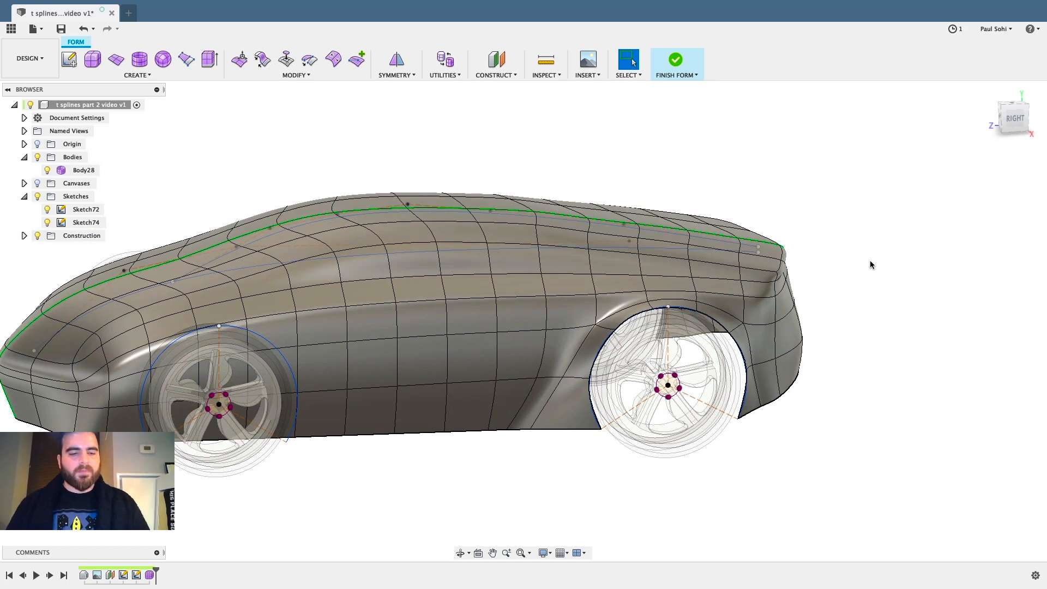
Switch the car body to box display and examine the control mesh around both wheel arches from the side and rear.
key(ctrl+1)
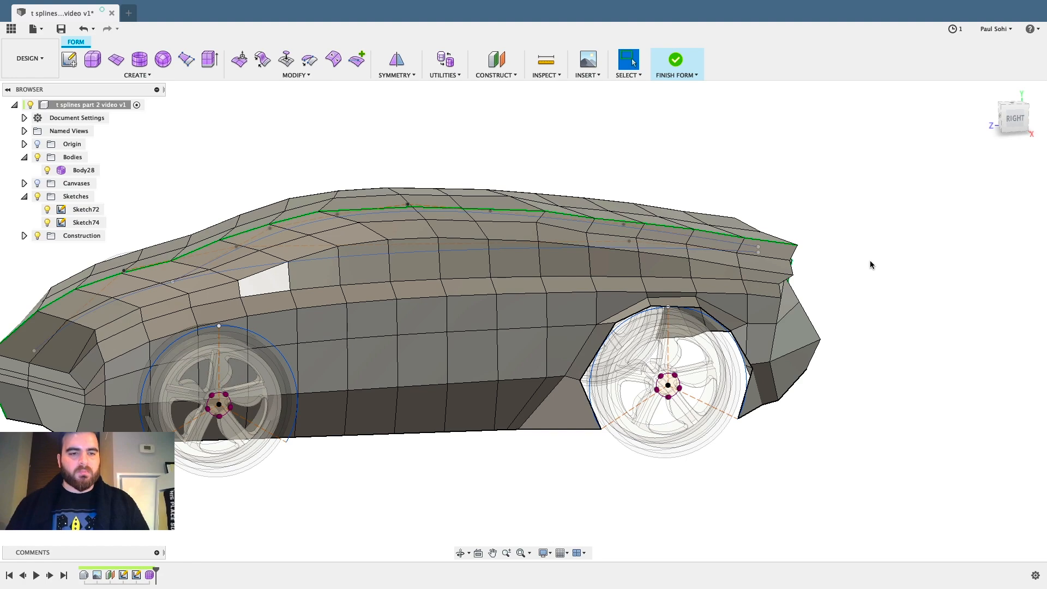
click(1015, 118)
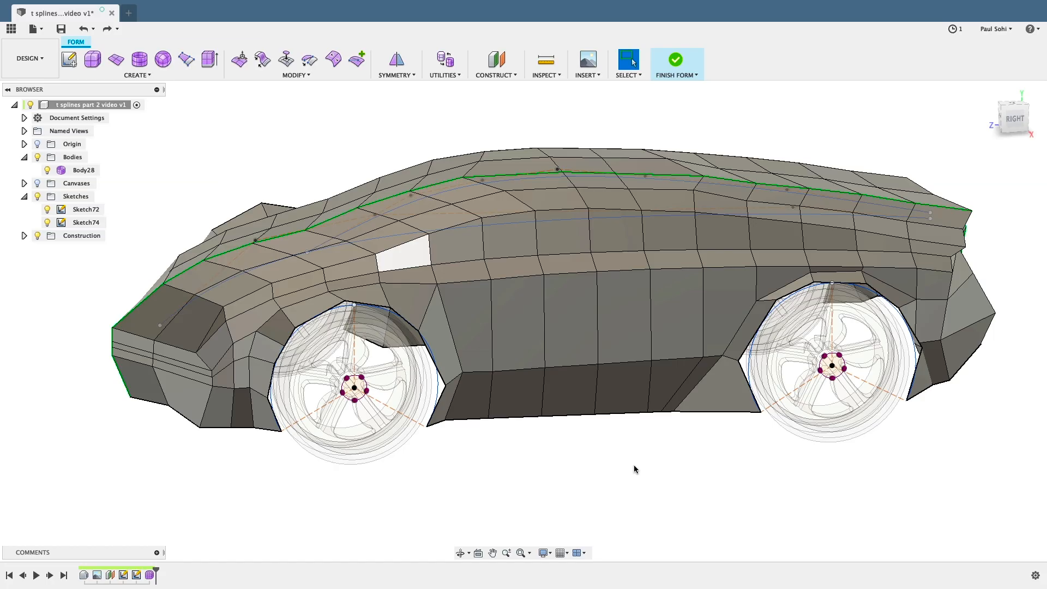
shift+middle_drag(634, 464, 607, 464)
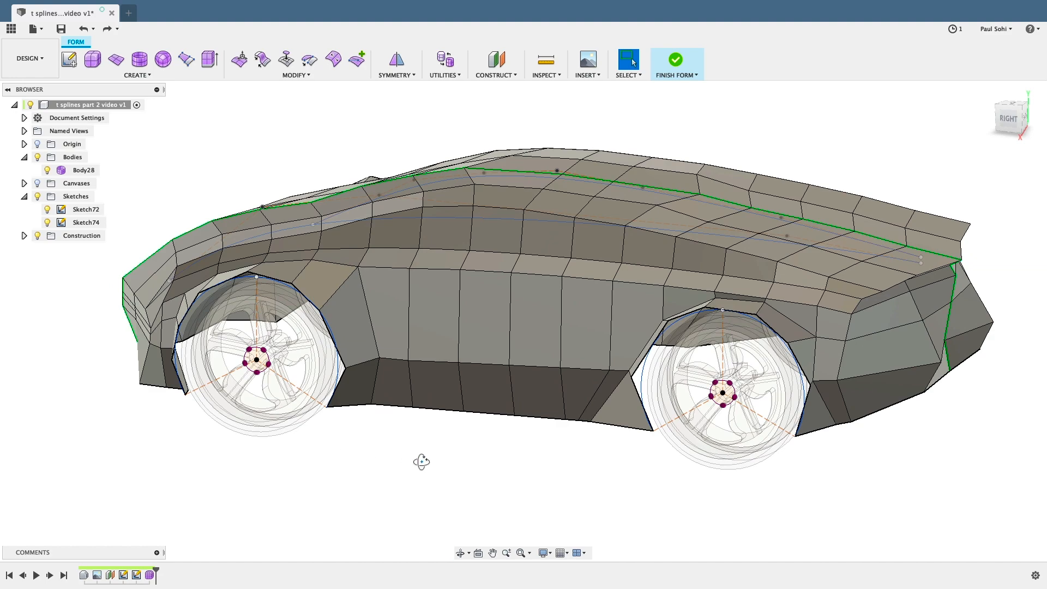
shift+middle_drag(422, 462, 403, 480)
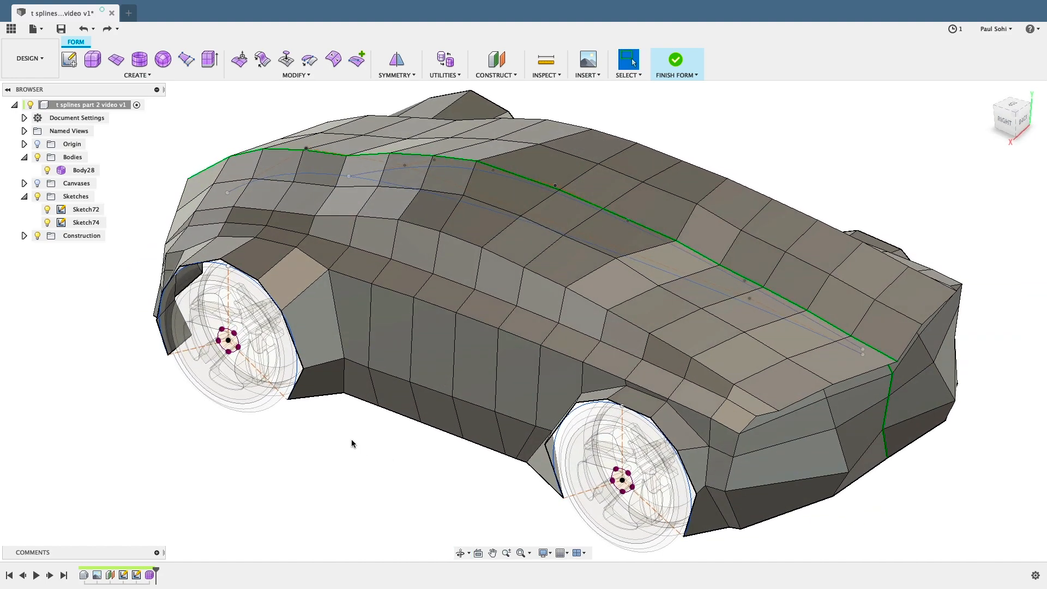
shift+middle_drag(351, 440, 407, 431)
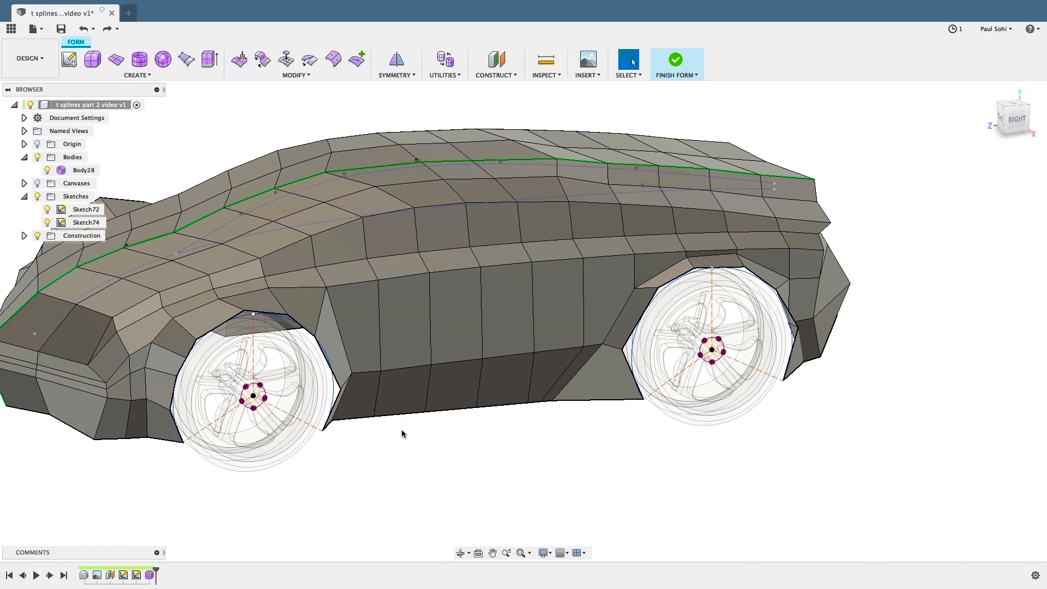
Compare the car body in smooth and box display from the rear and front, finishing in smooth display.
key(ctrl+3)
shift+middle_drag(391, 422, 323, 412)
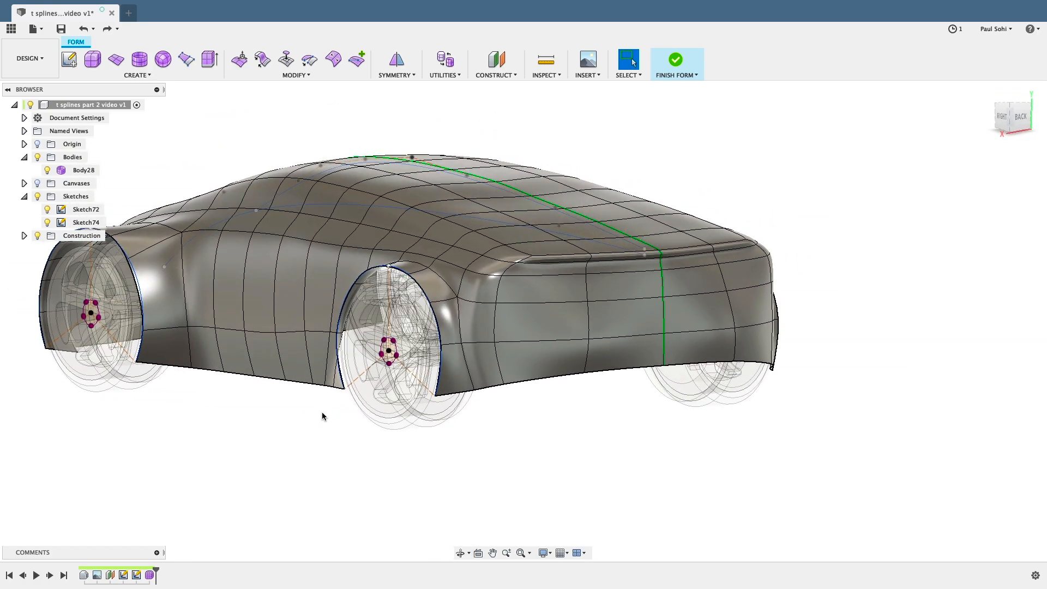
key(alt+1)
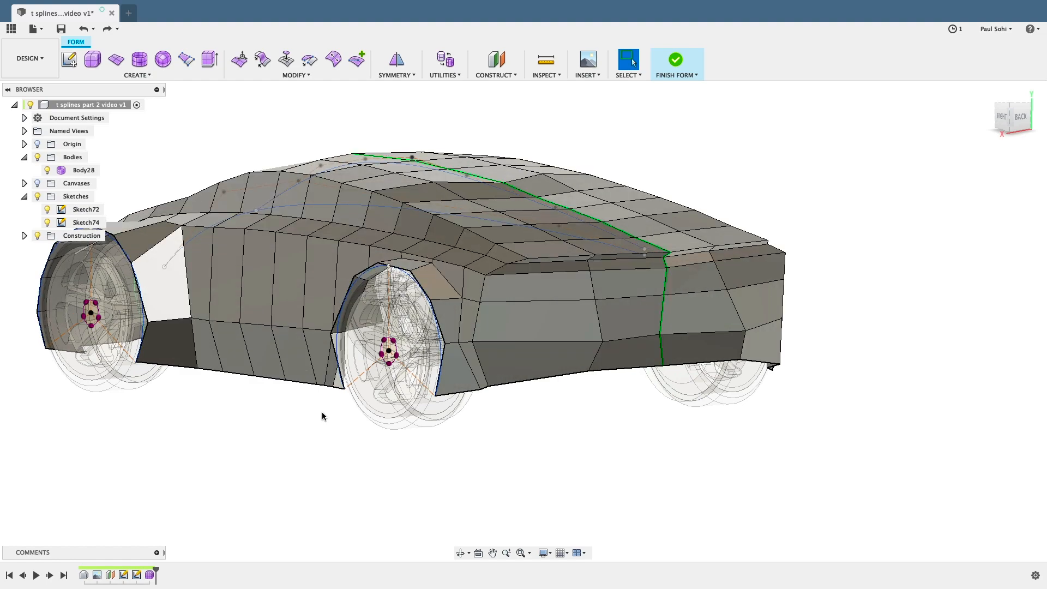
shift+middle_drag(506, 428, 574, 449)
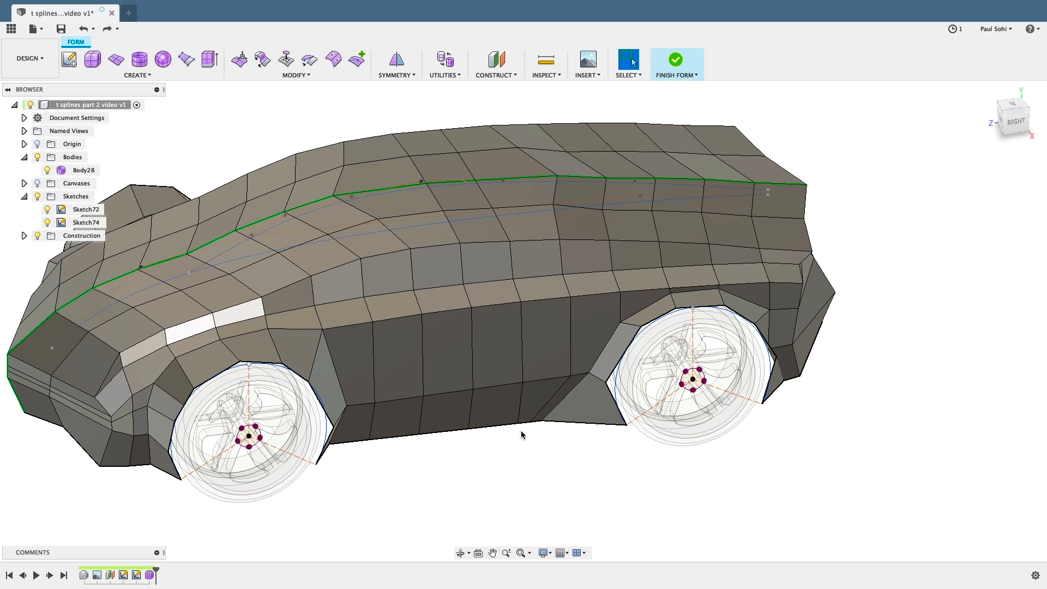
key(alt+3)
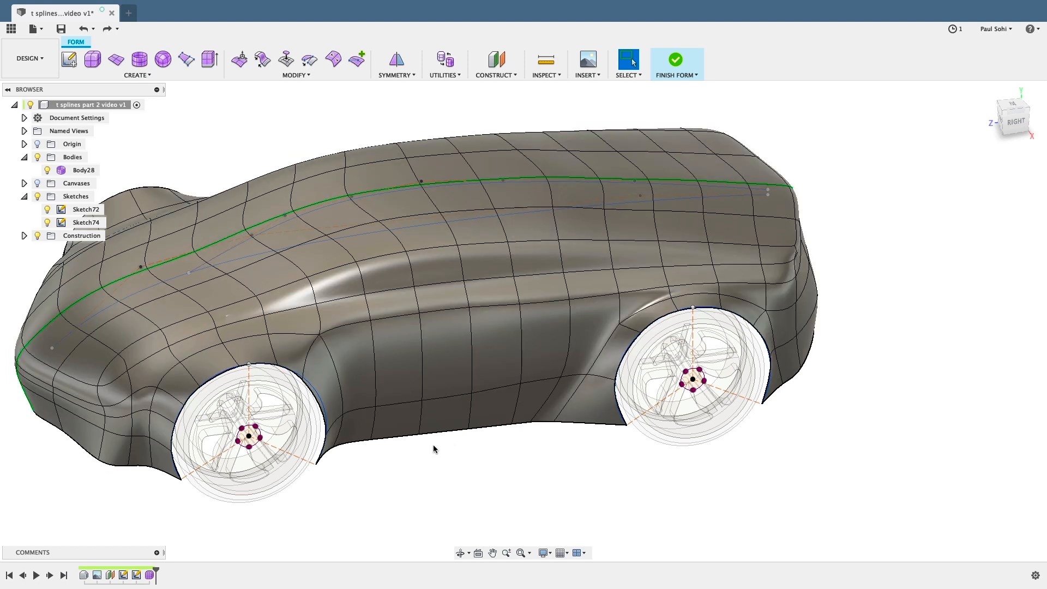
shift+middle_drag(400, 450, 375, 432)
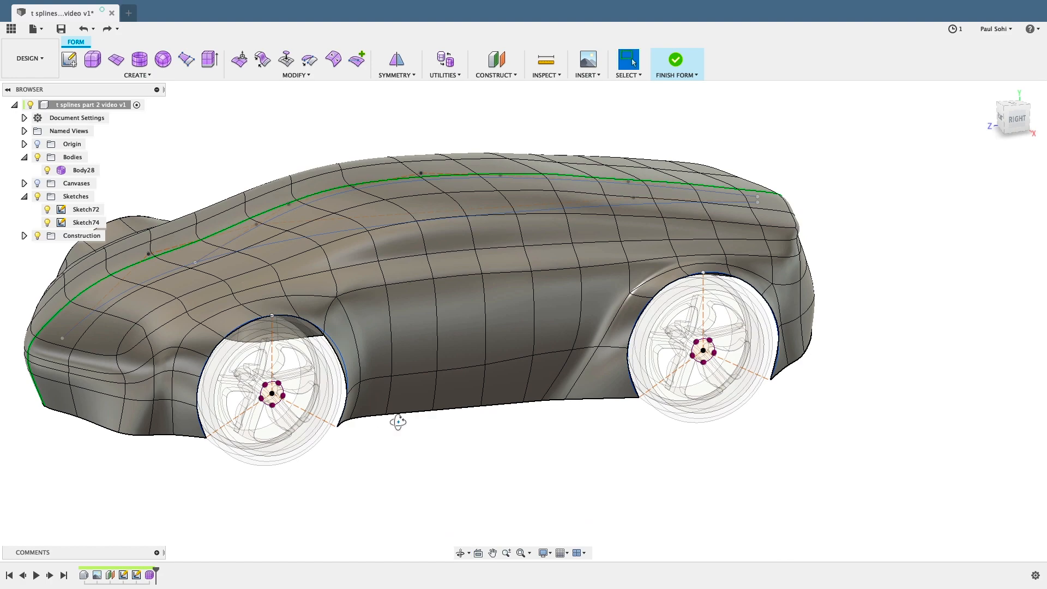
shift+middle_drag(397, 423, 451, 430)
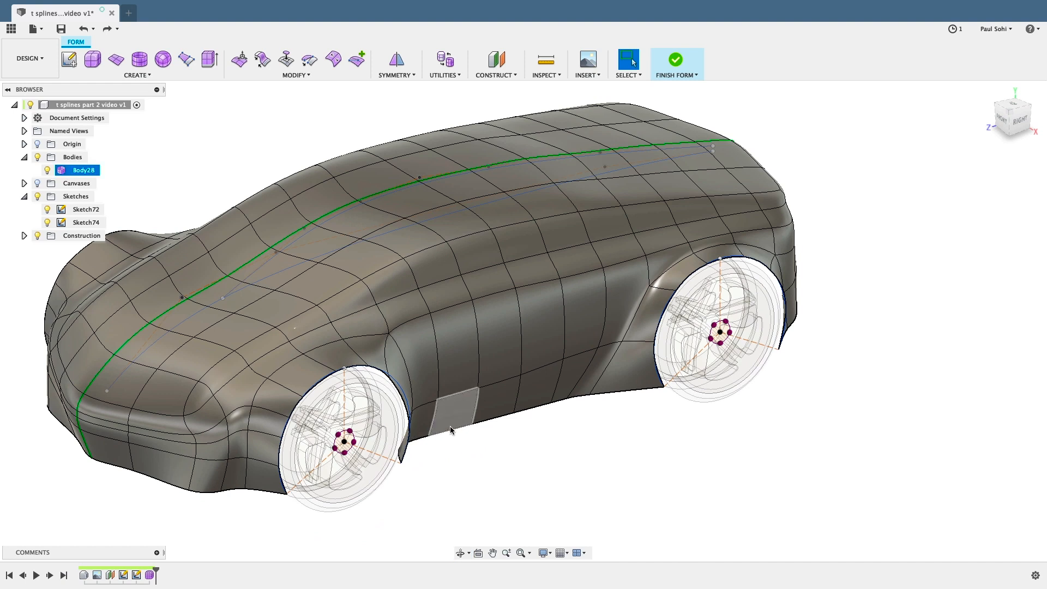
Start a Crease and select the outer edge loop around the front wheel arch, from the bumper's lower edge to the sill.
click(294, 75)
click(251, 203)
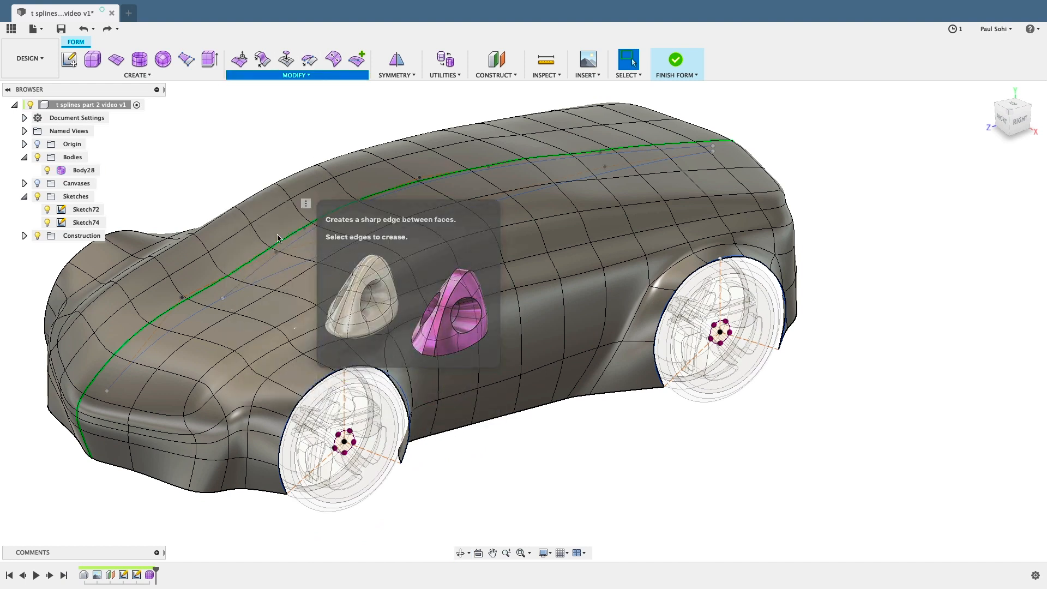
click(248, 447)
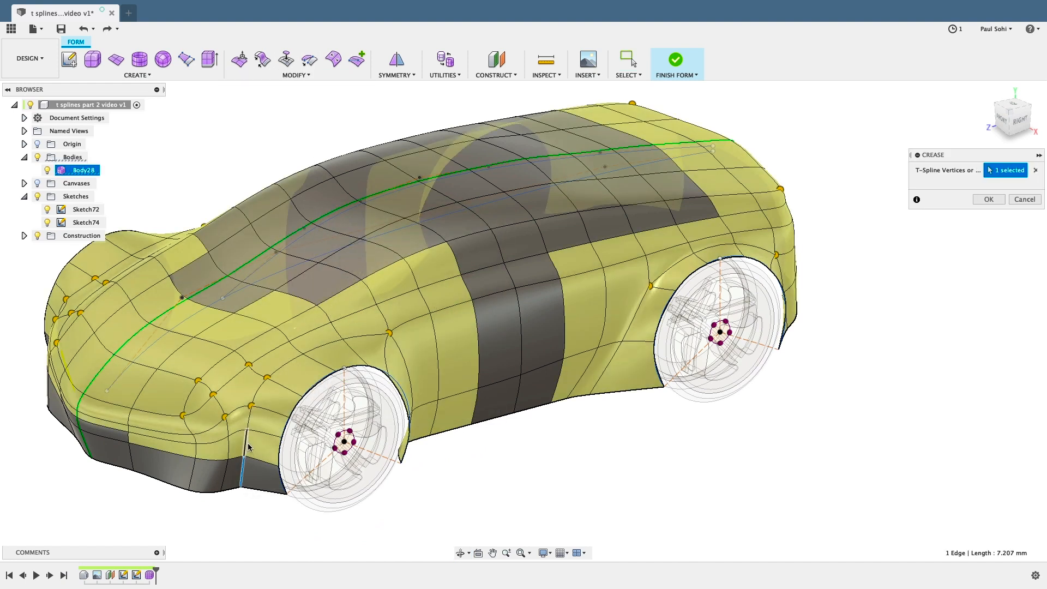
click(249, 445)
click(254, 401)
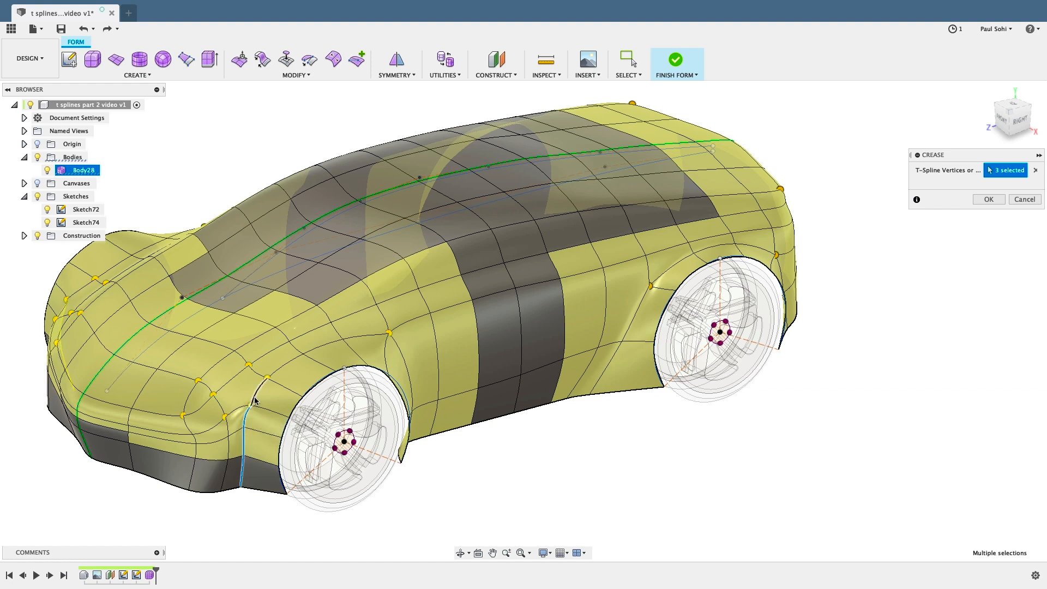
click(322, 353)
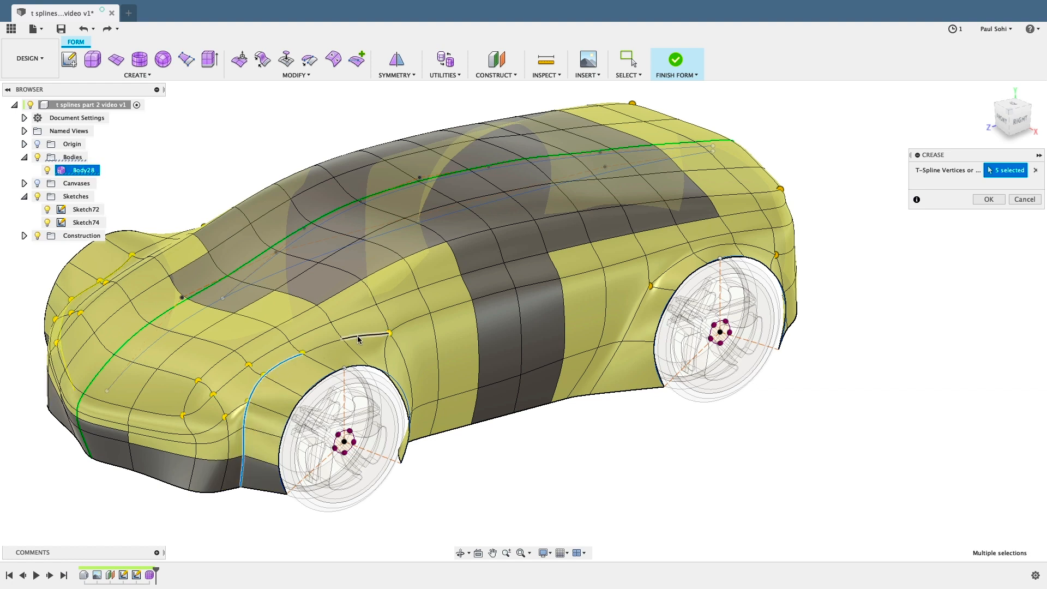
click(358, 338)
click(335, 343)
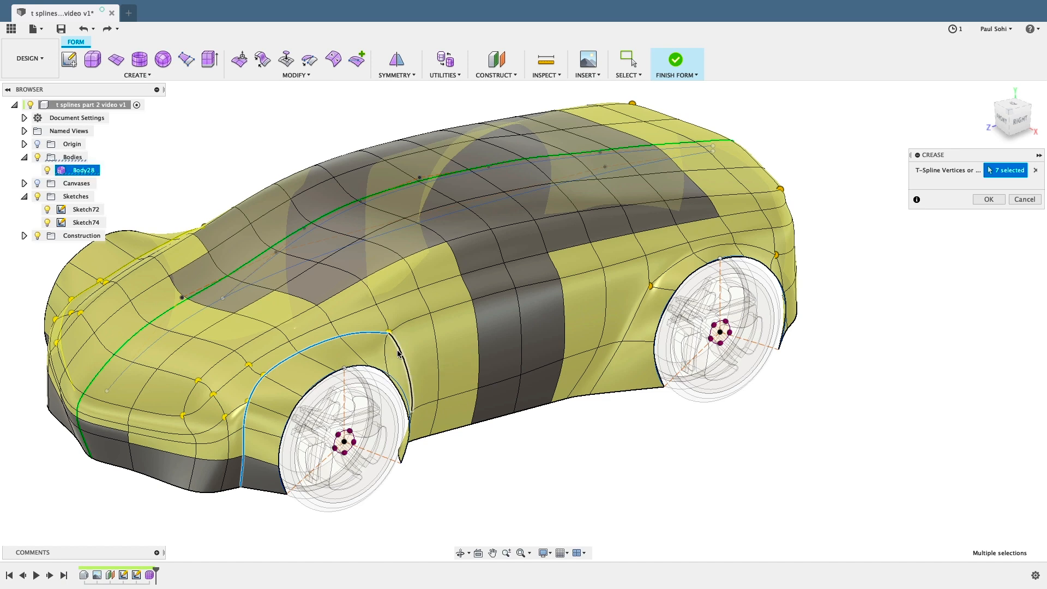
click(405, 370)
shift+middle_drag(446, 429, 325, 412)
click(309, 410)
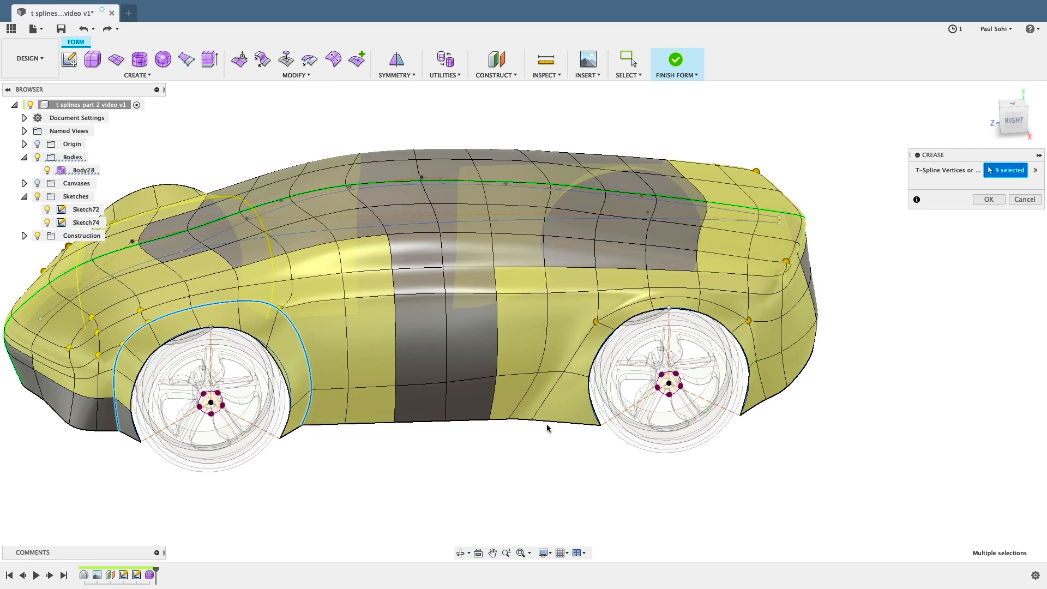
Add the outer edge loop around the rear wheel arch, from the sill to the rear bumper's lower edge, to the crease selection.
click(547, 395)
click(583, 345)
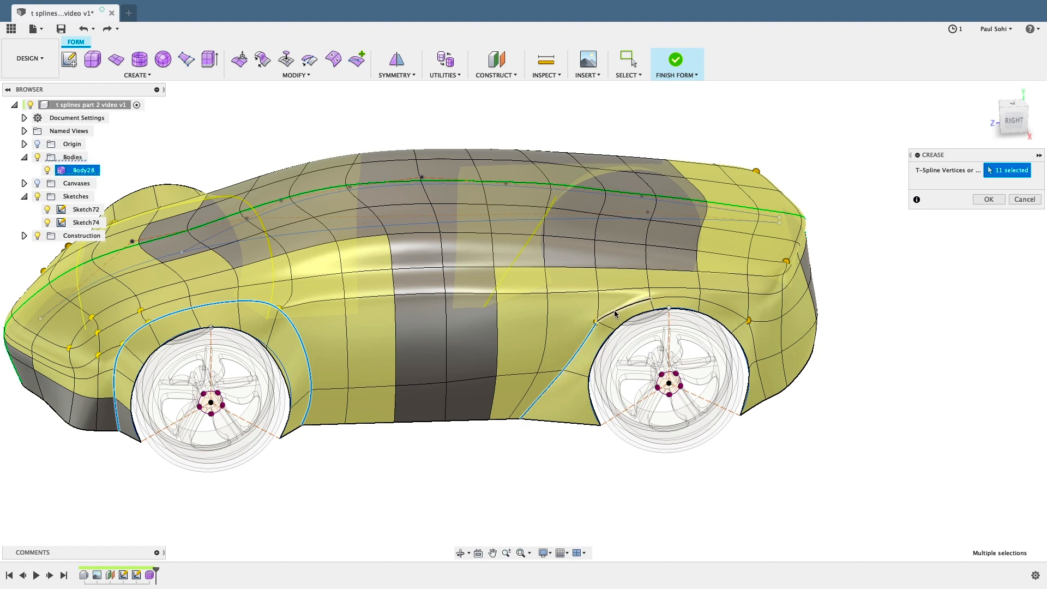
click(616, 315)
click(662, 310)
click(684, 302)
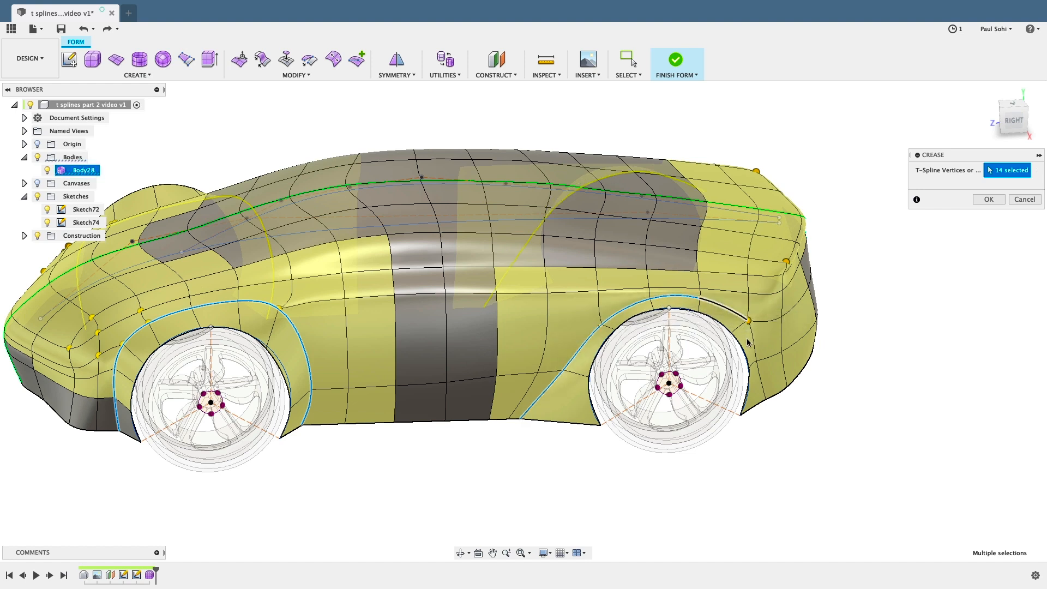
click(762, 389)
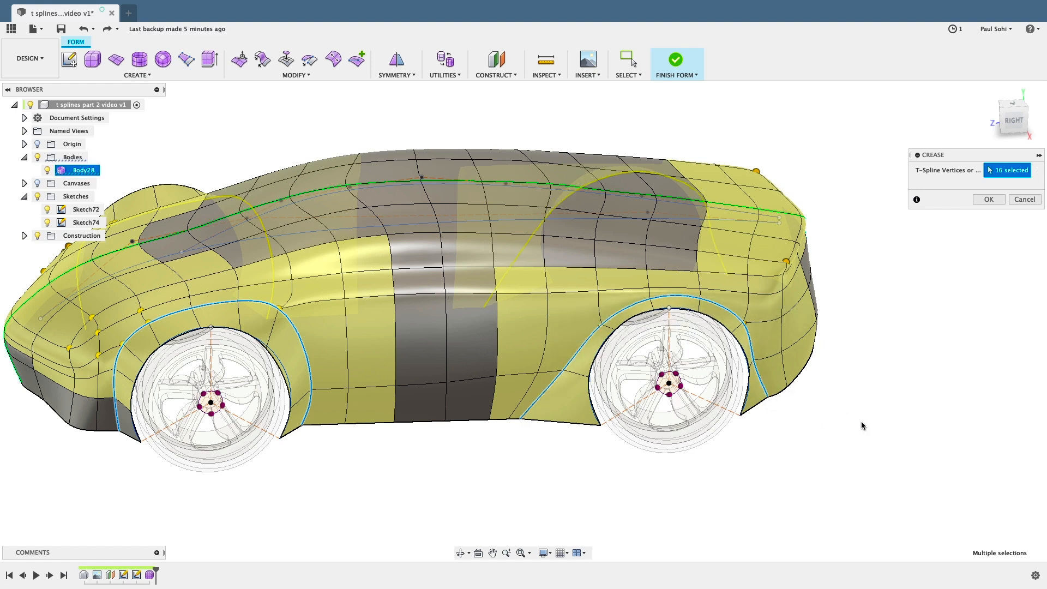
Add the rear deck's trailing edge to the crease selection and check the spoiler lip from the side.
scroll(786, 404, up, 6)
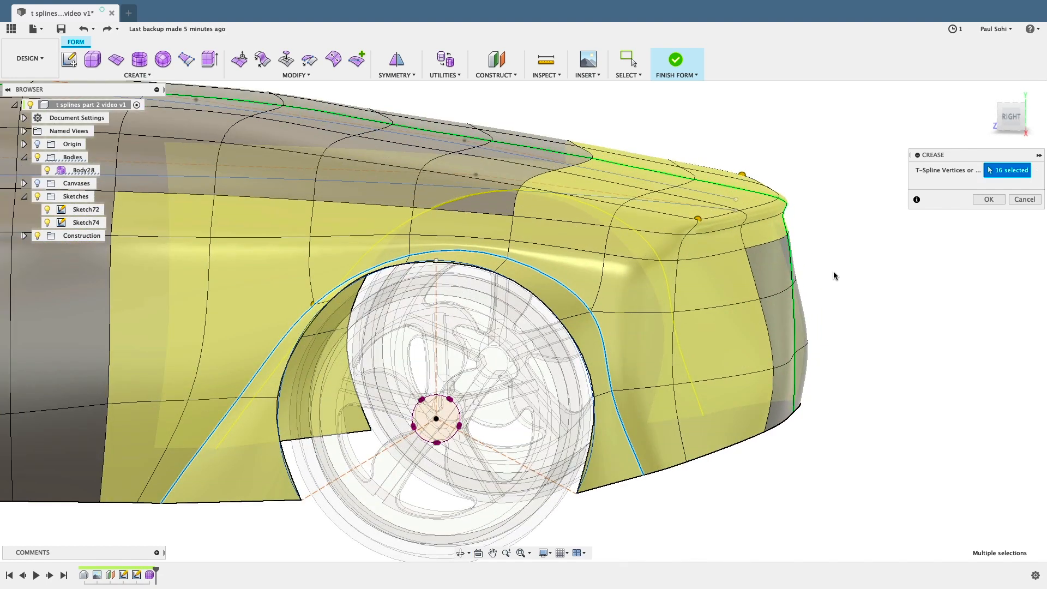
click(763, 205)
mouse_move(839, 275)
shift+middle_down()
mouse_move(824, 283)
mouse_move(842, 276)
shift+middle_up()
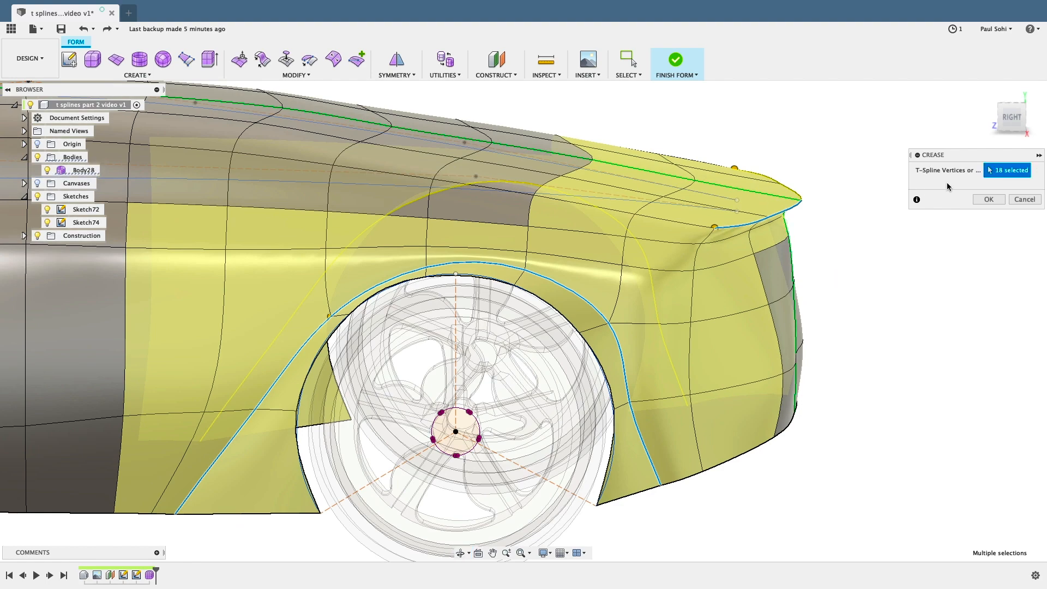
shift+middle_drag(899, 330, 899, 320)
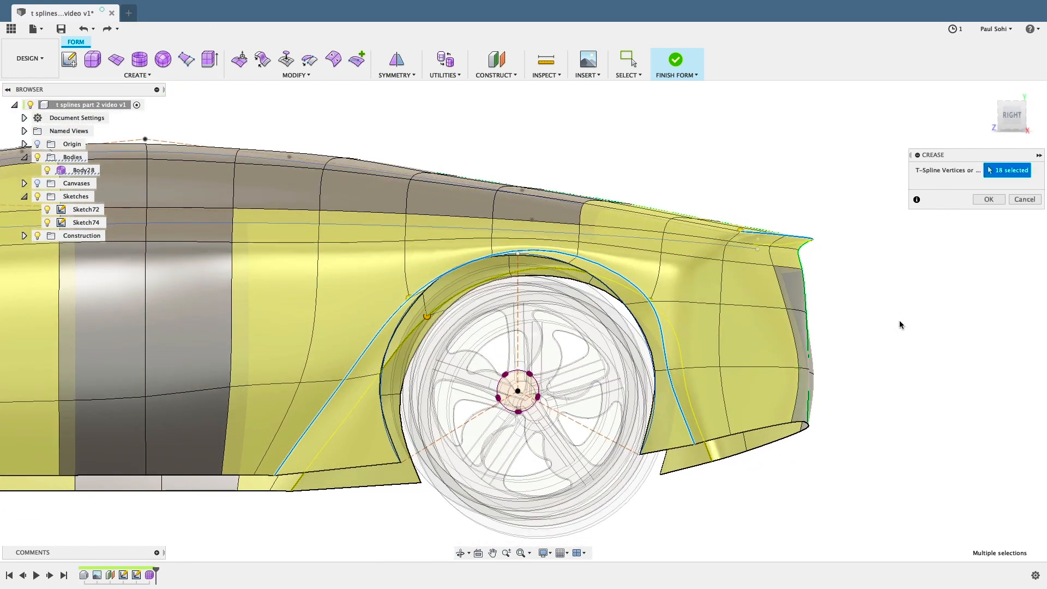
scroll(950, 345, down, 2)
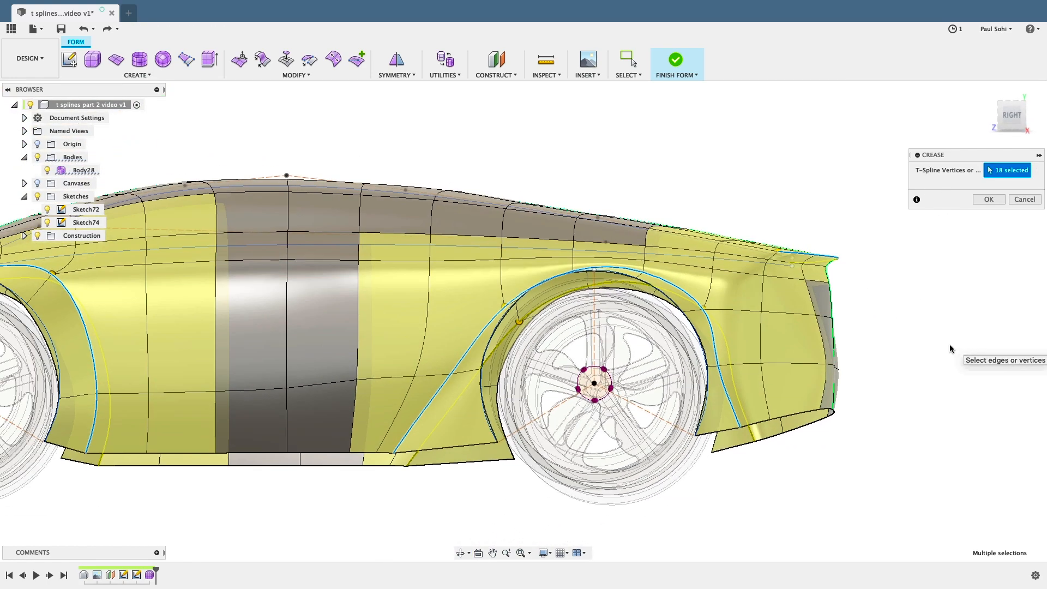
shift+middle_drag(950, 345, 956, 350)
Add the nose edges running from the front wheel arch to the car's centreline to the selection and apply the crease.
scroll(956, 350, down, 4)
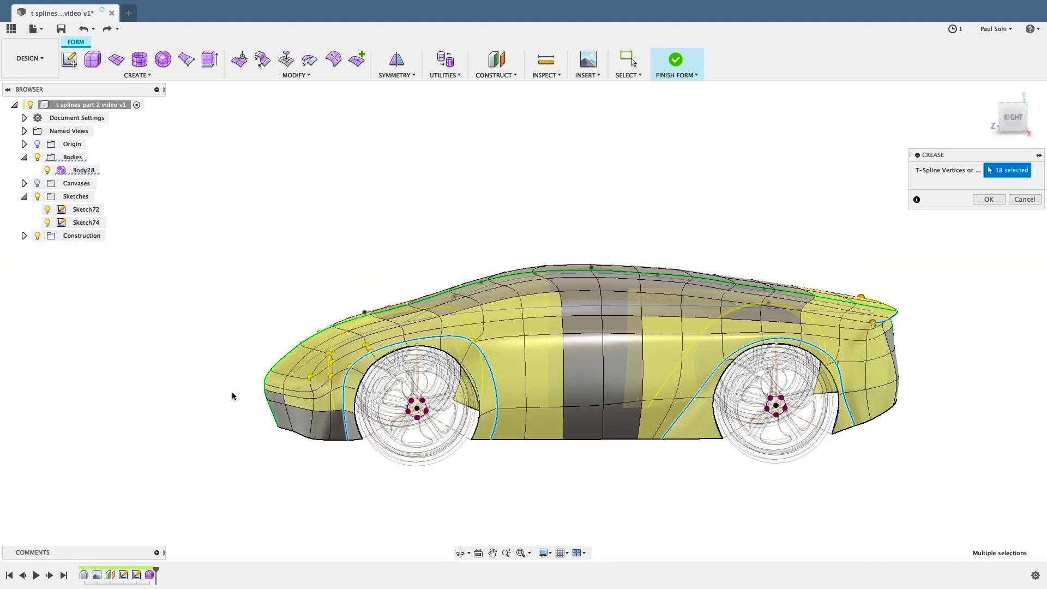
scroll(234, 393, up, 3)
shift+middle_drag(234, 393, 302, 375)
scroll(306, 484, up, 5)
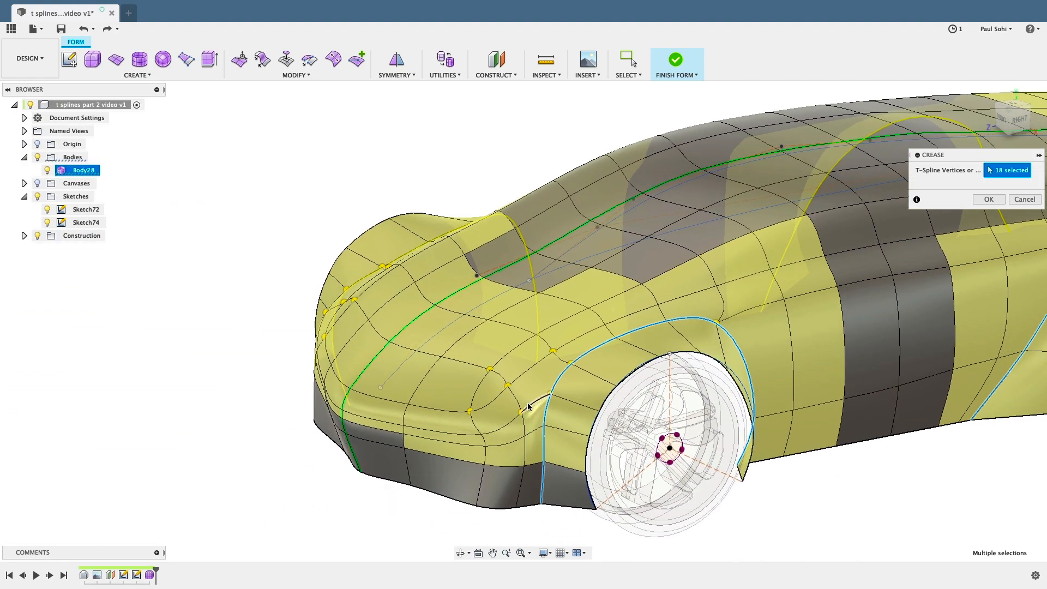
click(511, 425)
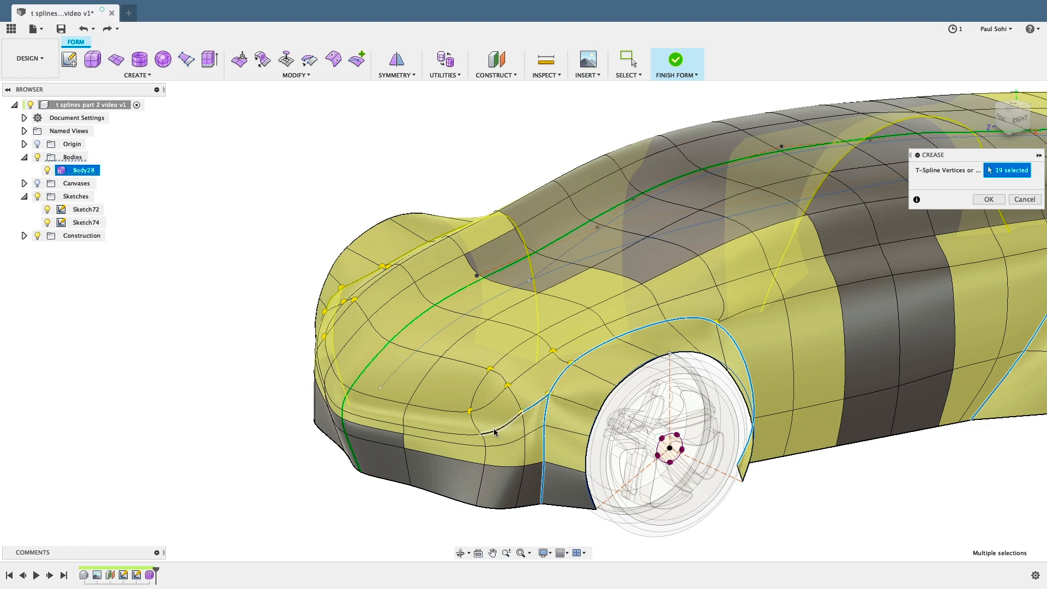
click(444, 435)
click(362, 420)
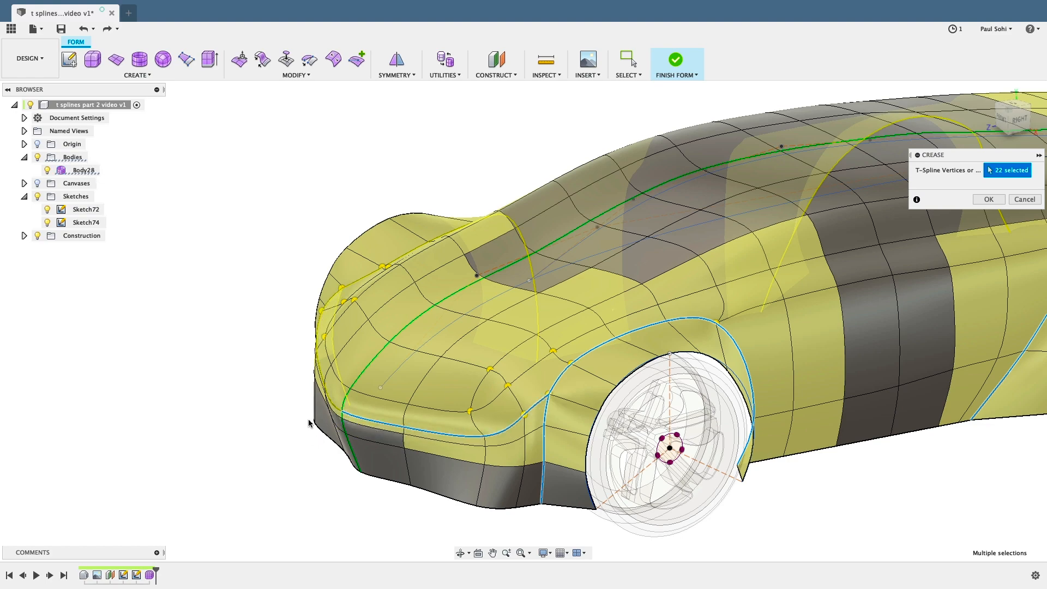
shift+middle_drag(311, 423, 243, 431)
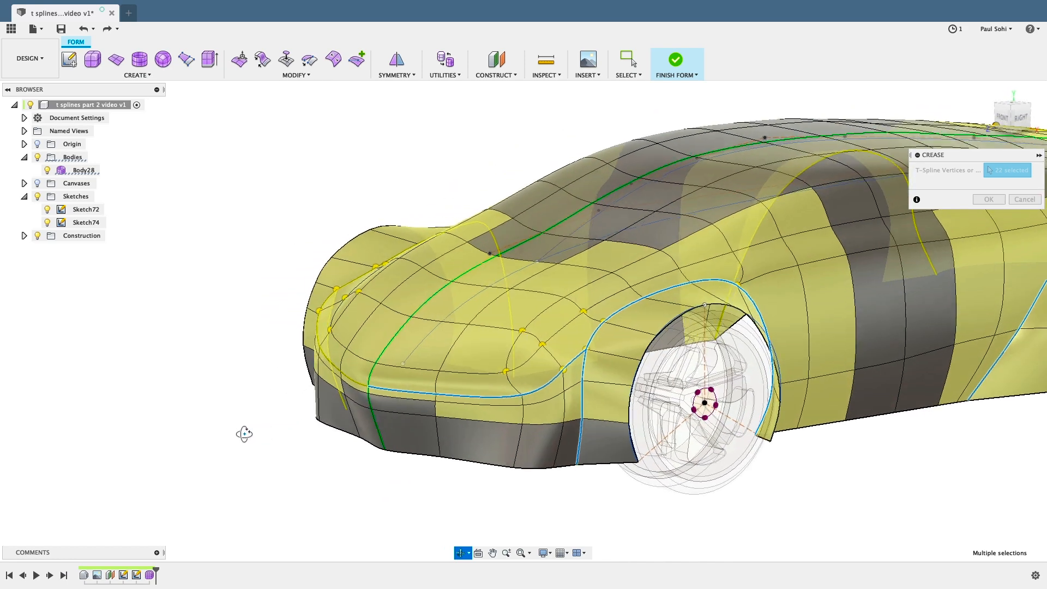
click(989, 200)
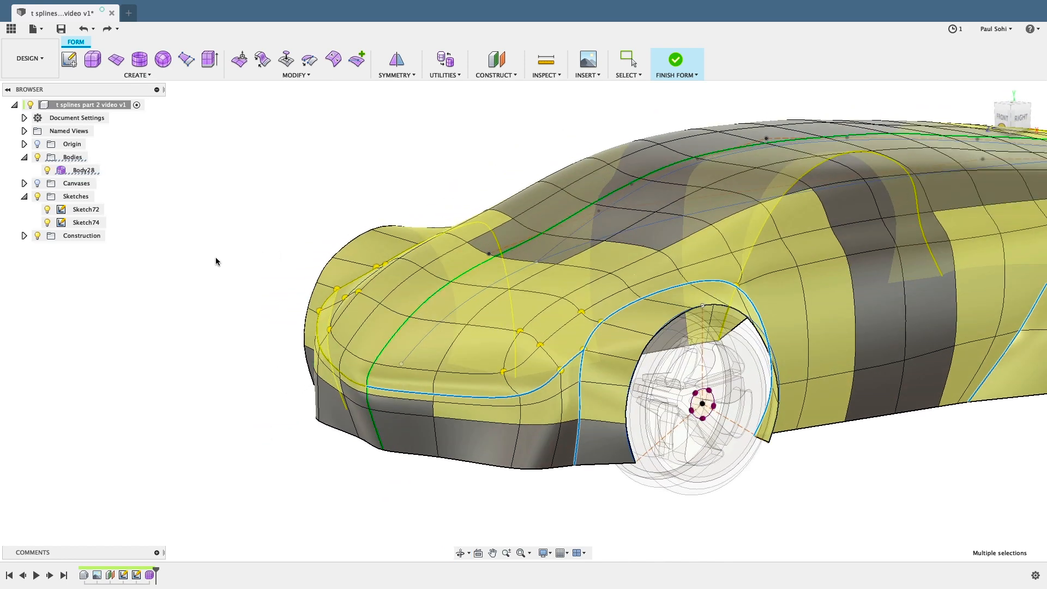
key(Escape)
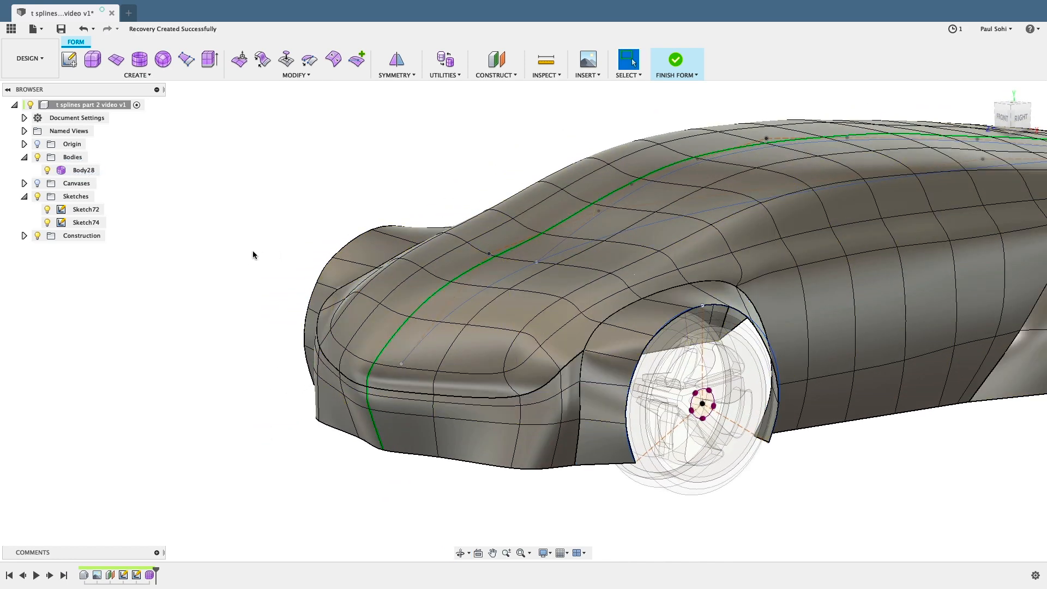
shift+middle_drag(280, 302, 331, 397)
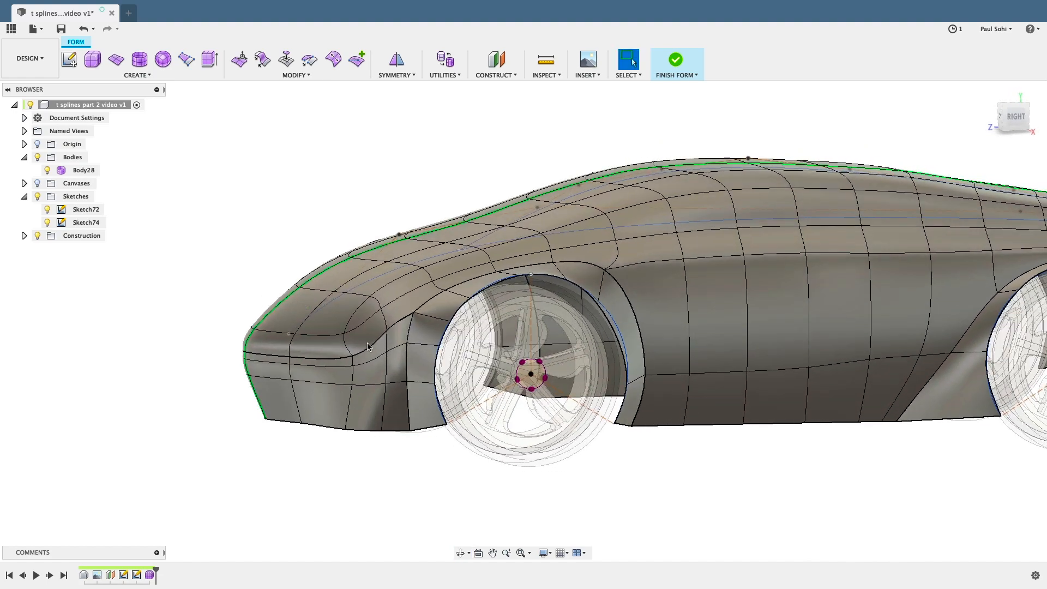
Move the nose's creased edge loop forward 2 mm with Edit Form to give the front a pointed lip.
scroll(337, 360, down, 2)
scroll(250, 393, up, 5)
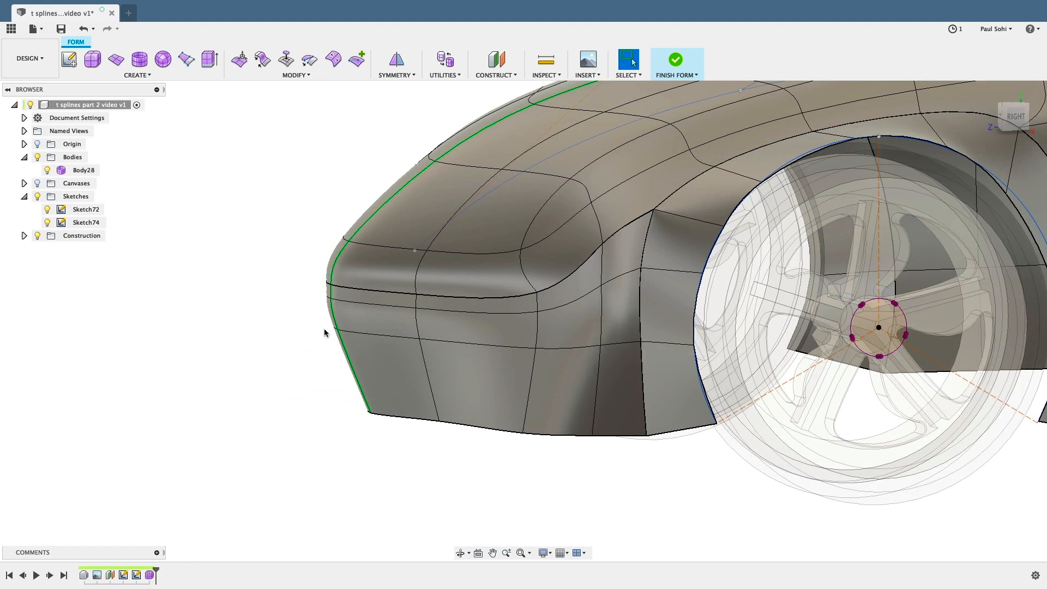
scroll(354, 324, up, 1)
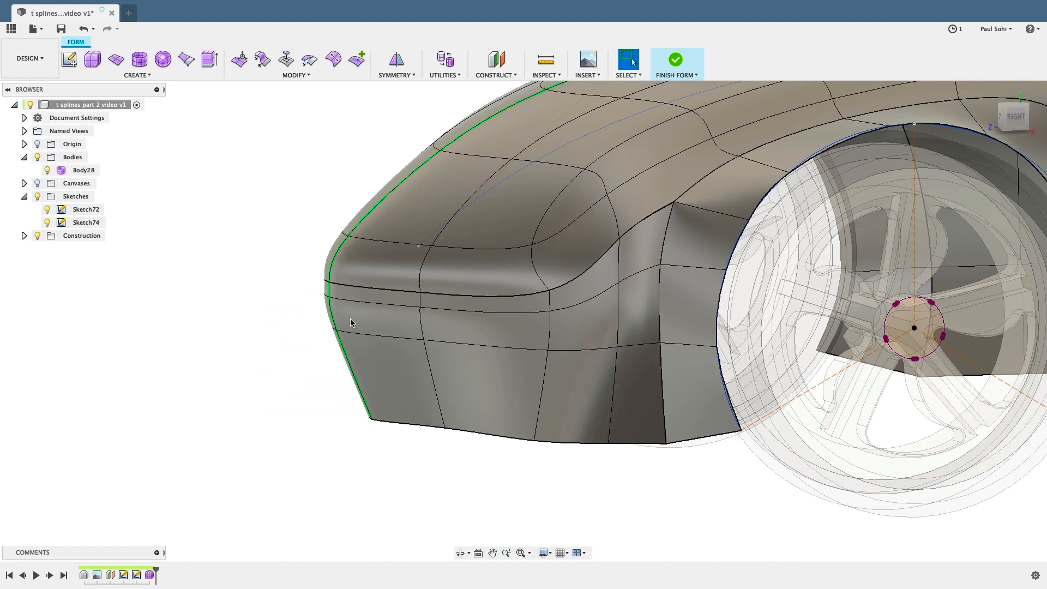
mouse_move(351, 323)
shift+middle_down()
mouse_move(341, 310)
mouse_move(351, 326)
shift+middle_up()
double_click(564, 299)
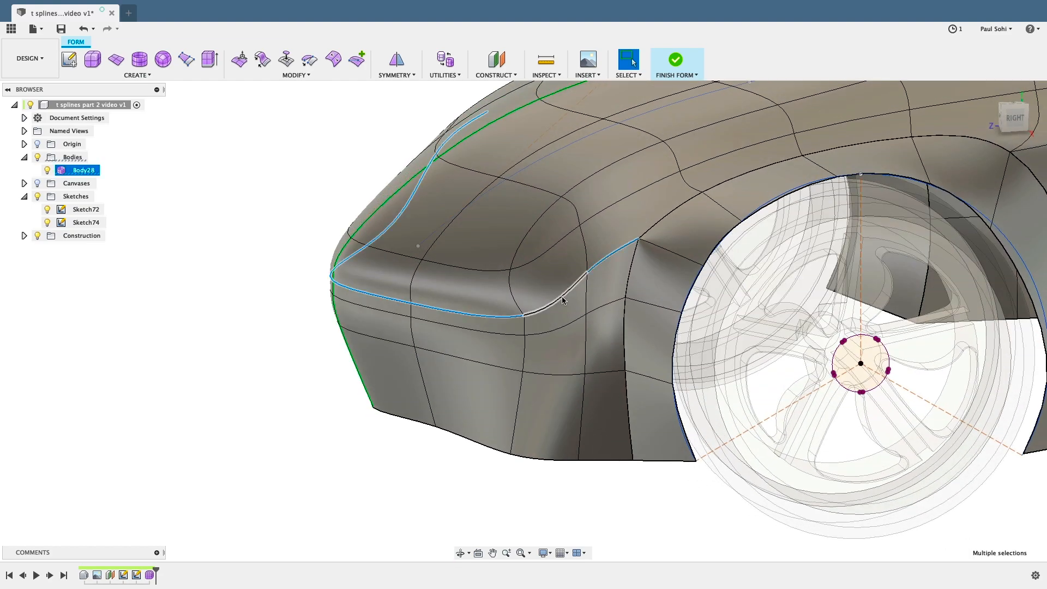
click(239, 59)
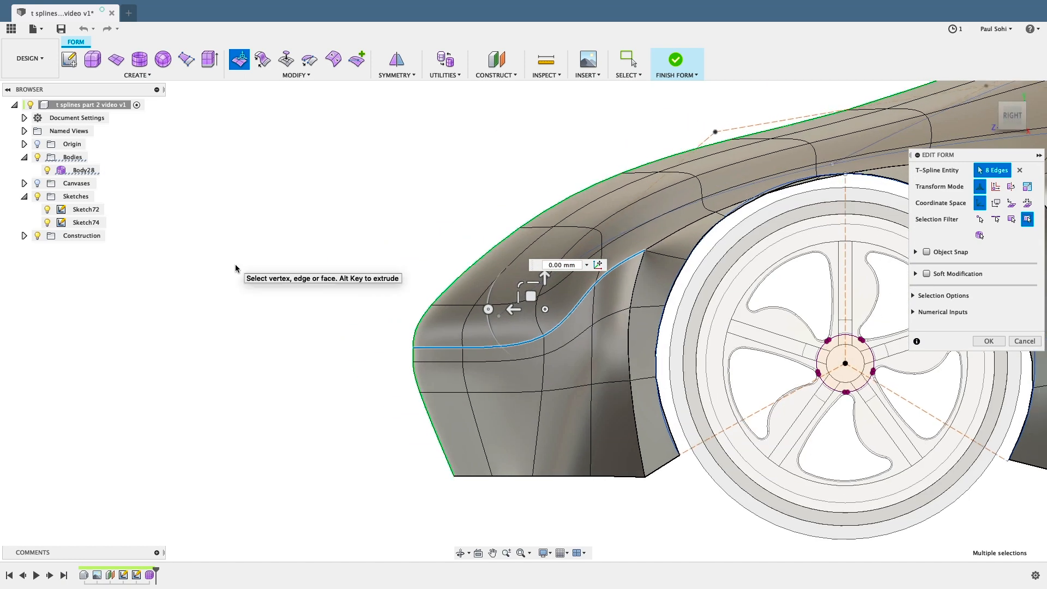
drag(506, 309, 498, 313)
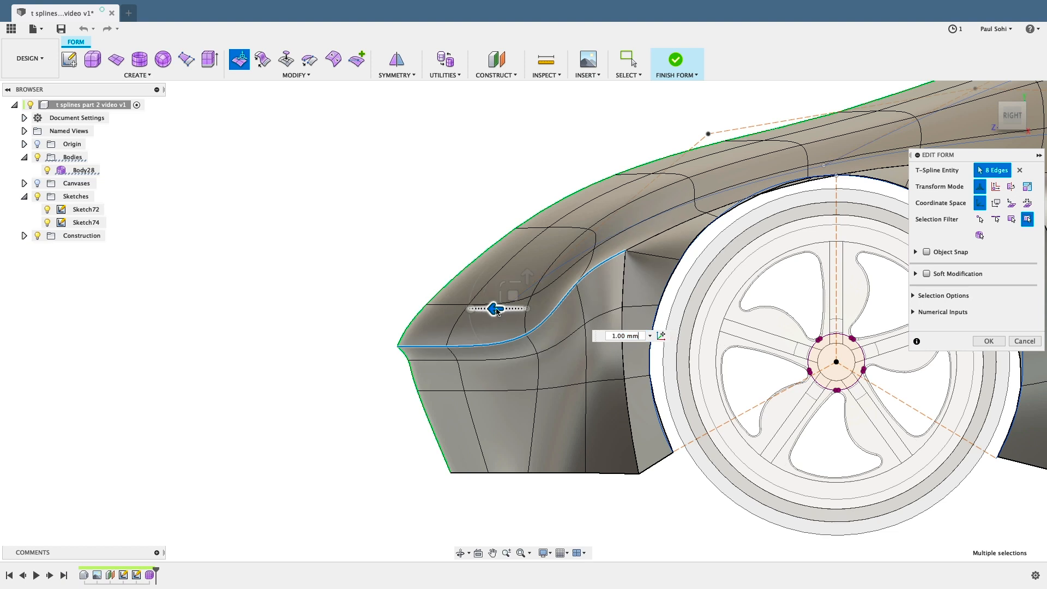
drag(488, 313, 485, 313)
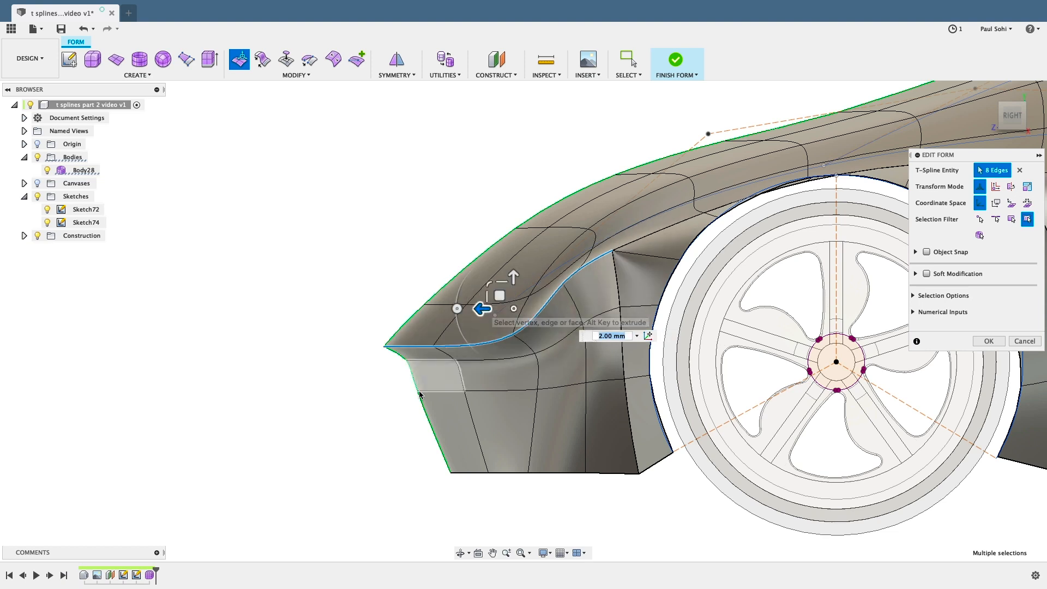
click(371, 421)
Move the full edge loop just below the nose crease forward about 0.19 mm and down about 0.16 mm.
scroll(424, 469, up, 3)
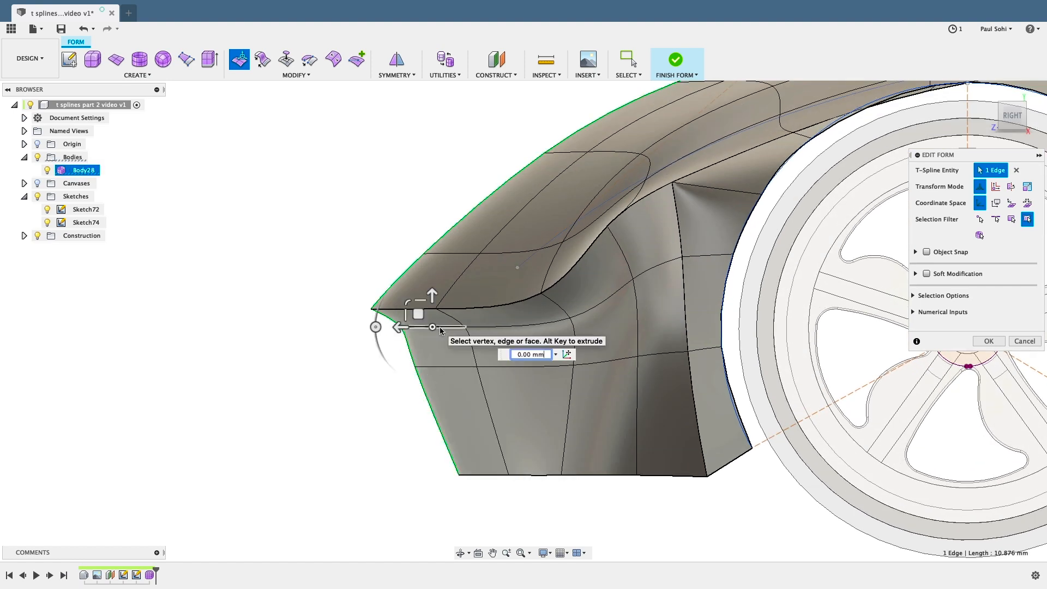
double_click(421, 326)
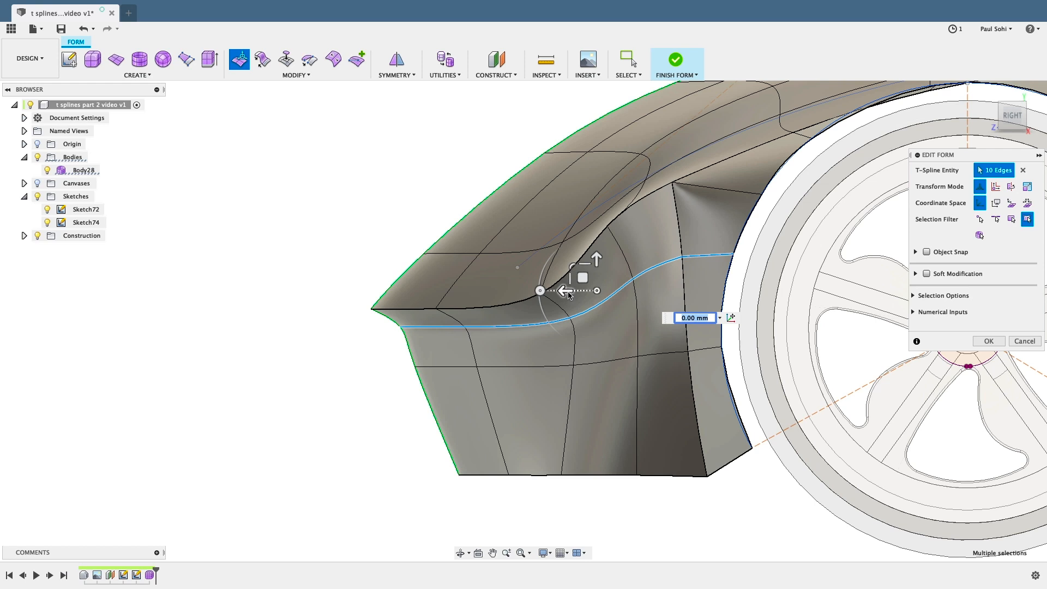
drag(583, 280, 582, 282)
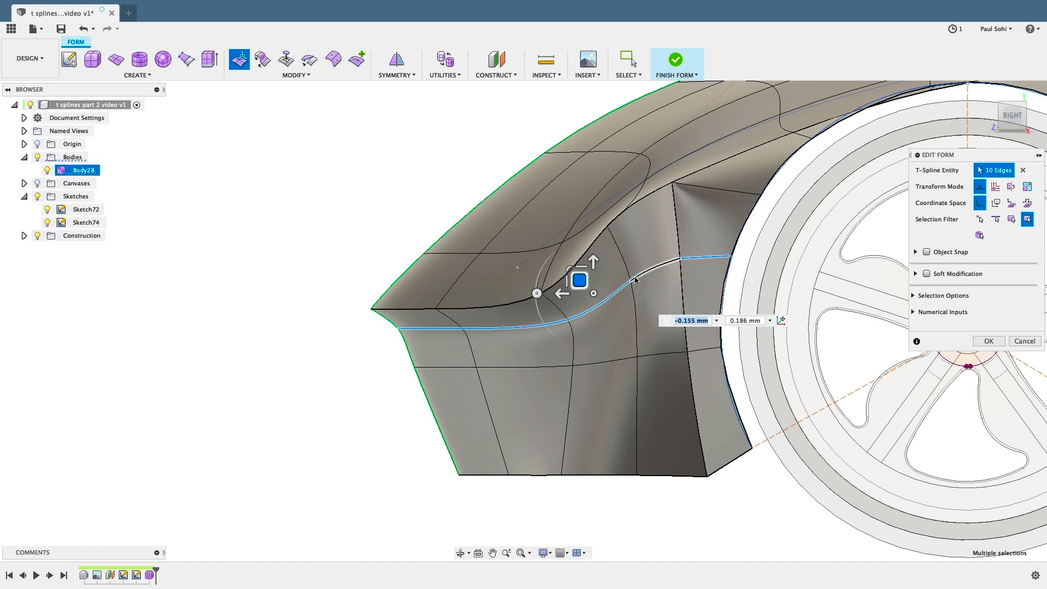
Remove the wheel arch edges from the loop selection and move the remaining 8 bumper edges slightly farther forward and down.
shift+click(707, 256)
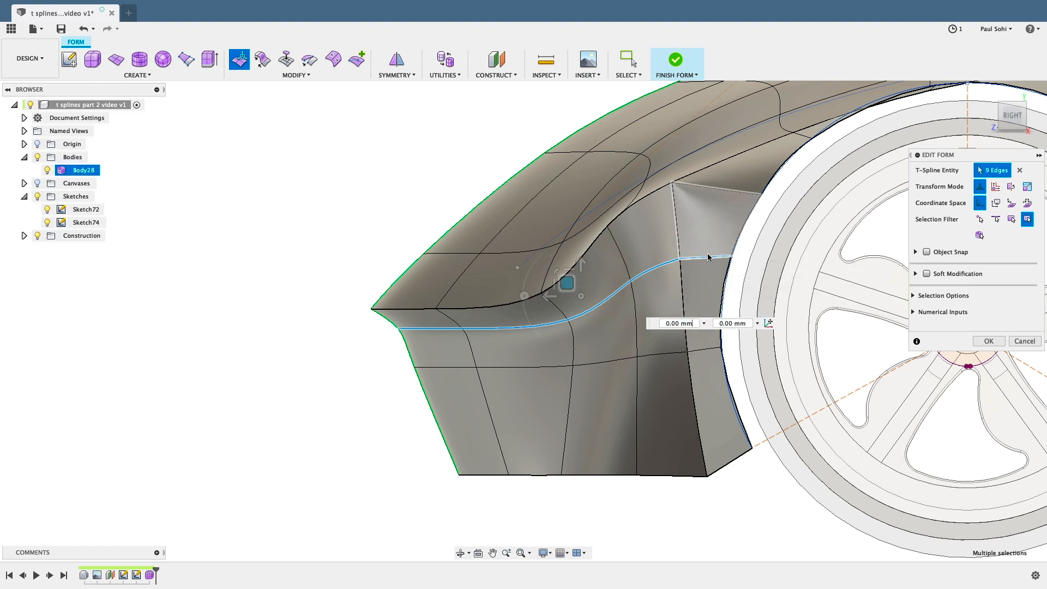
shift+click(707, 260)
shift+click(707, 260)
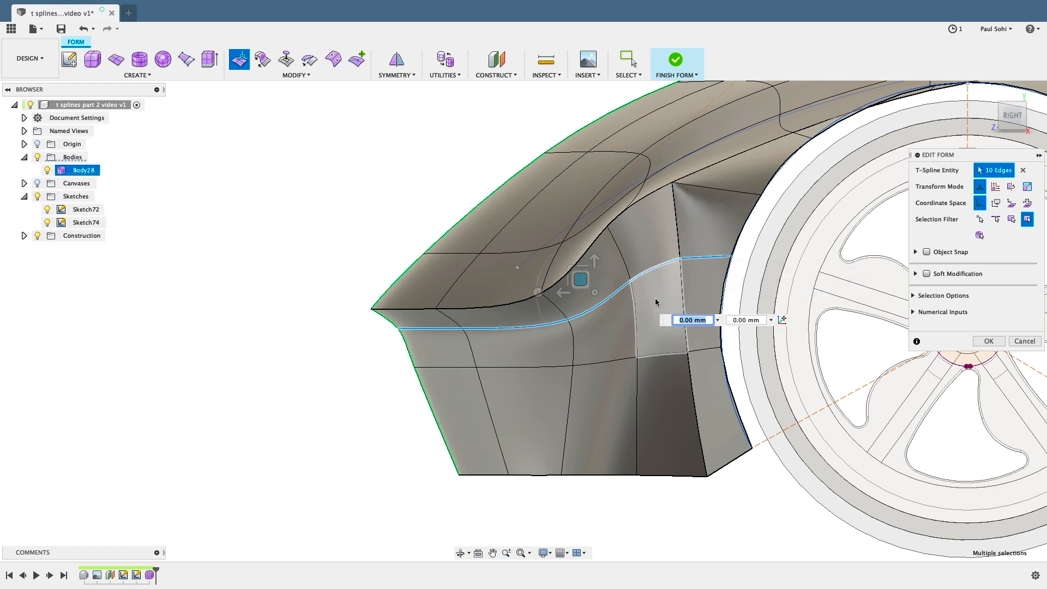
shift+click(704, 257)
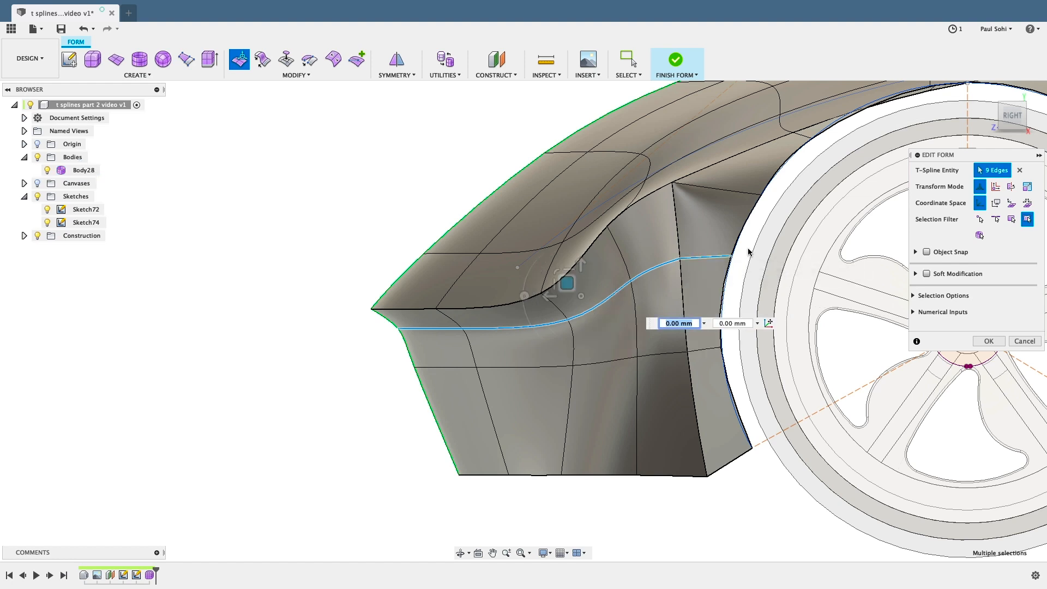
shift+click(730, 262)
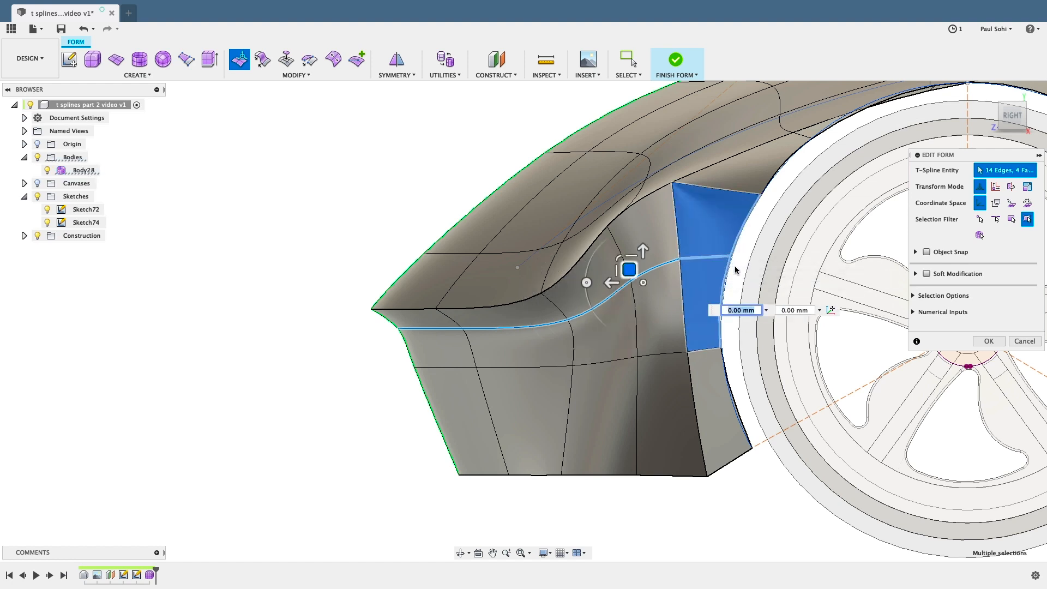
shift+drag(734, 272, 716, 246)
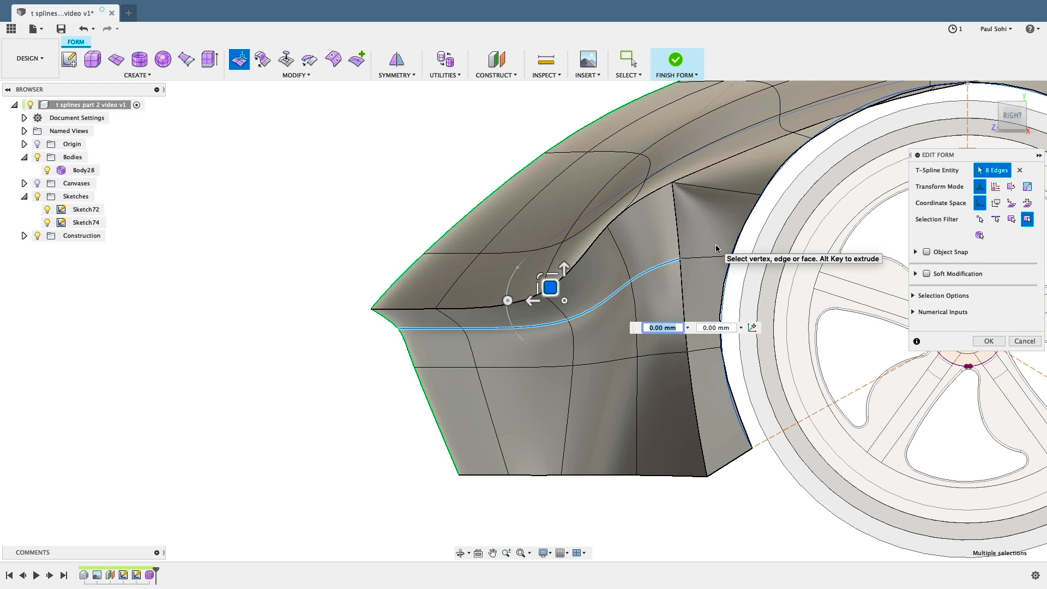
mouse_move(533, 302)
mouse_down()
mouse_move(518, 304)
mouse_move(537, 290)
mouse_up()
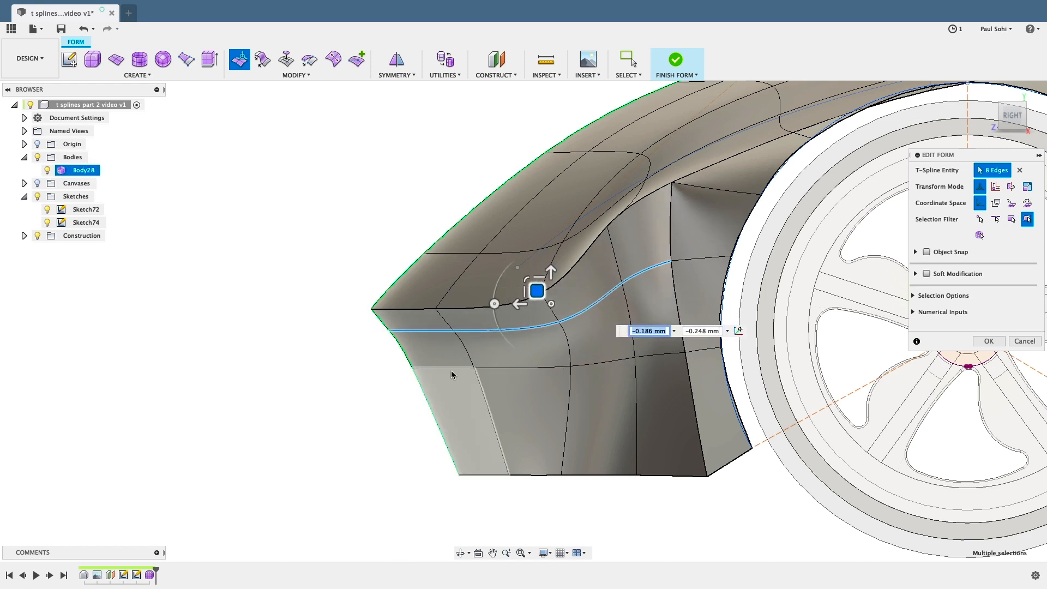
Move the next lower bumper edge loop, excluding its wheel arch edges, forward about 0.19 mm and down about 0.09 mm.
click(369, 386)
double_click(654, 357)
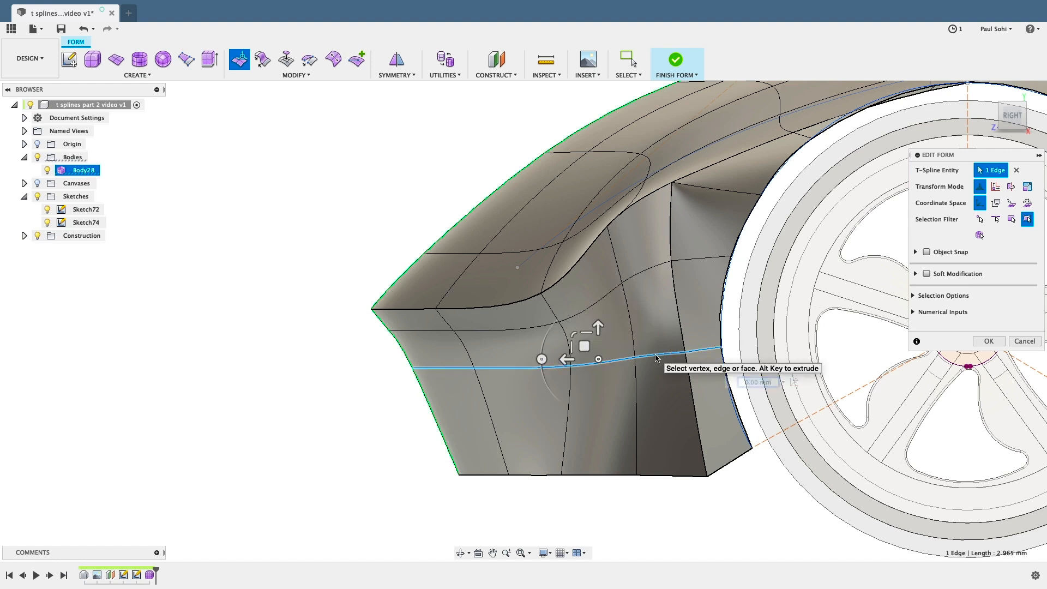
shift+drag(731, 340, 706, 357)
drag(557, 349, 553, 350)
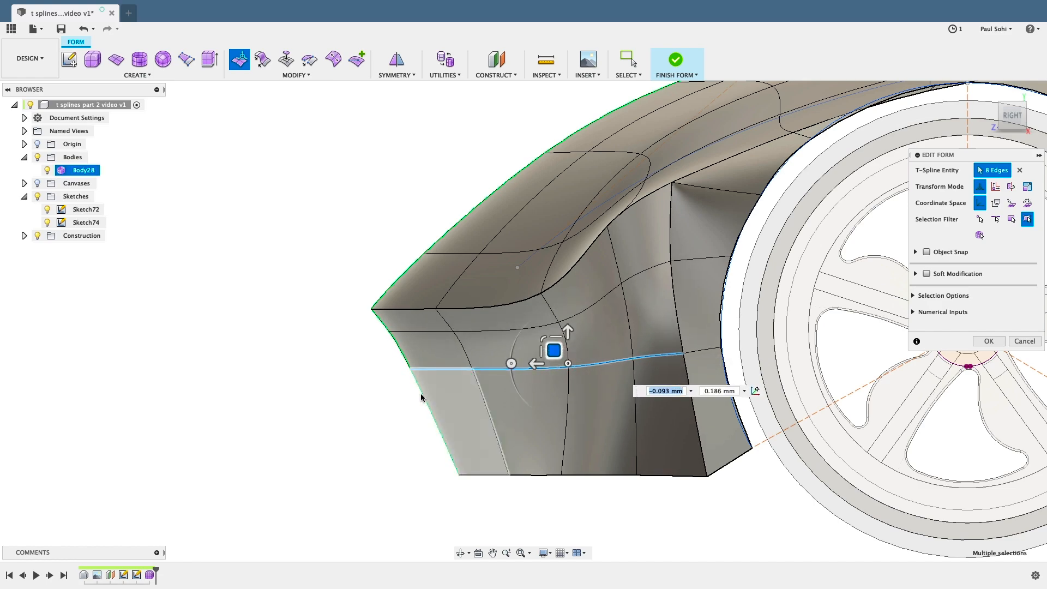
click(260, 430)
Apply the form edit and examine the car body and reshaped nose from the rear, front and side.
scroll(259, 428, down, 3)
scroll(237, 341, down, 3)
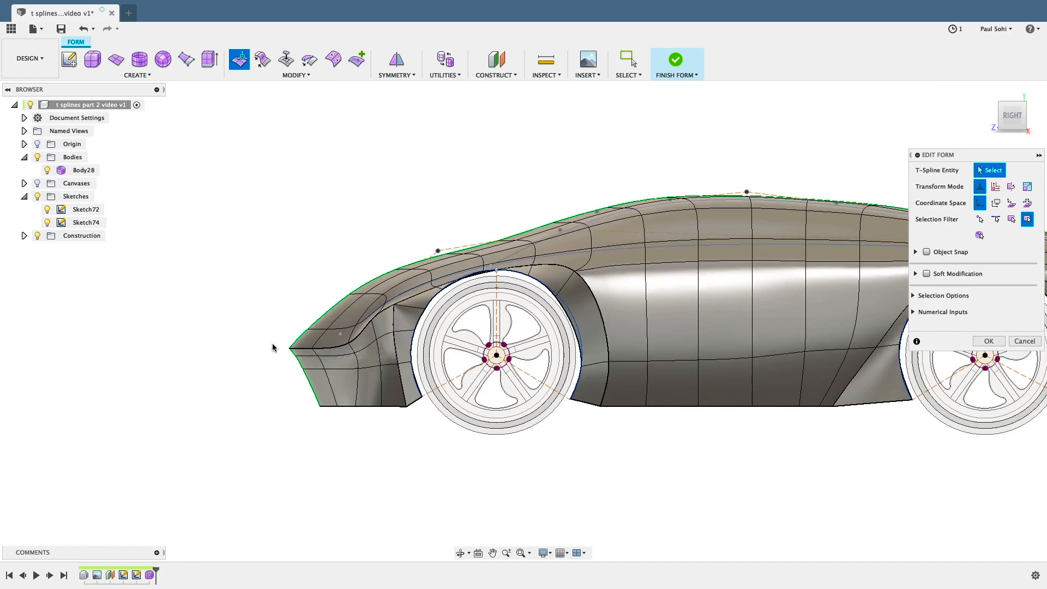
shift+middle_drag(273, 343, 533, 339)
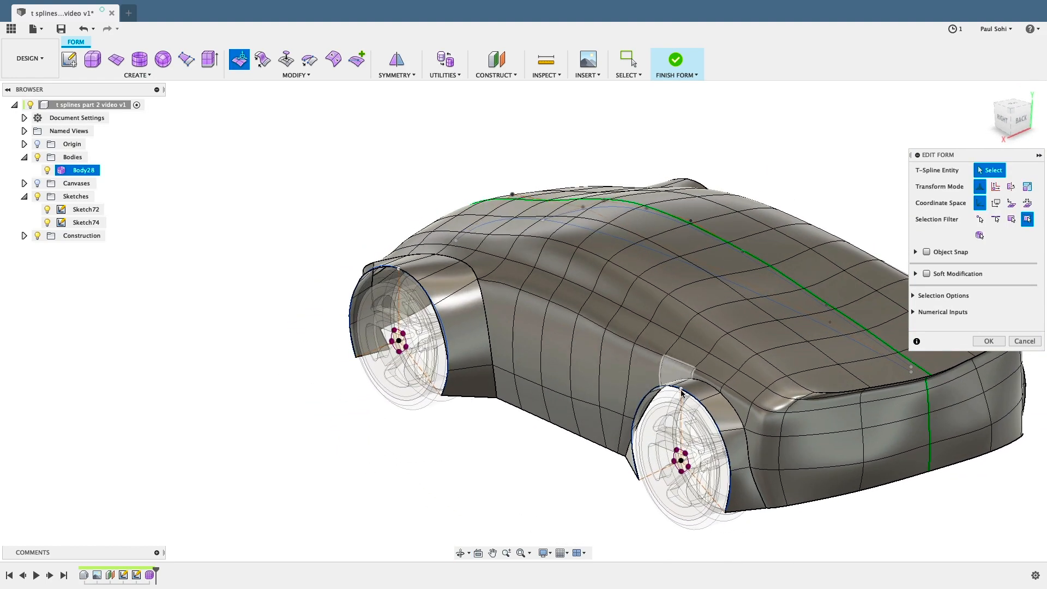
scroll(682, 391, up, 2)
click(486, 270)
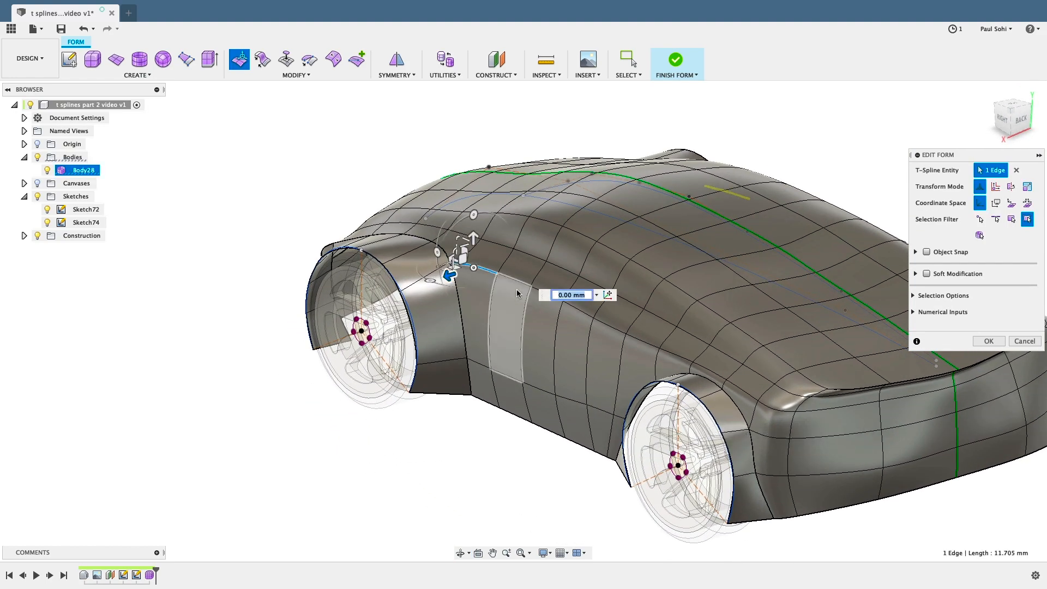
click(989, 341)
scroll(519, 387, down, 2)
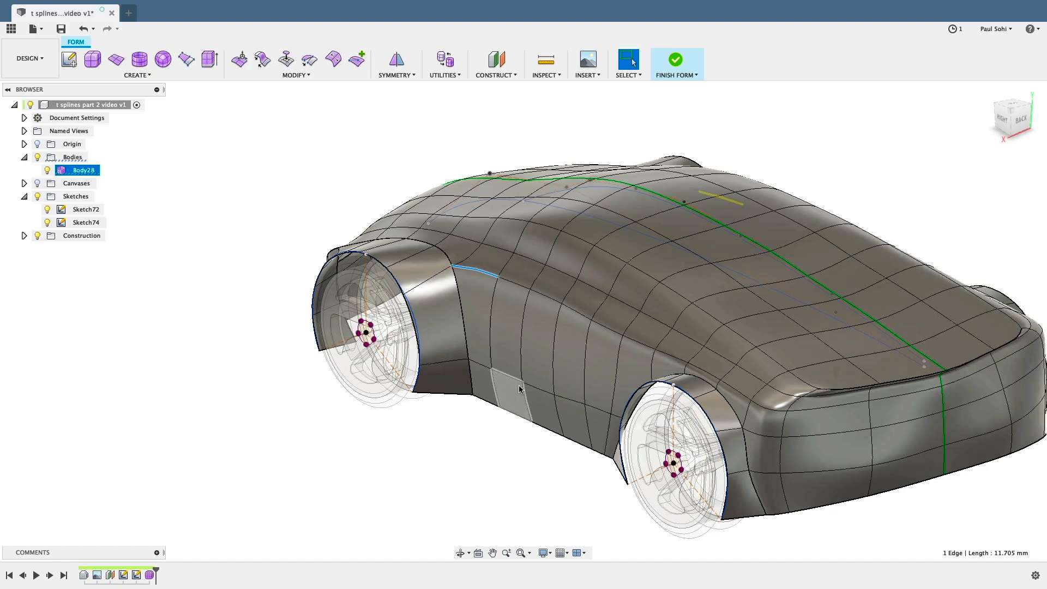
shift+middle_drag(518, 387, 638, 373)
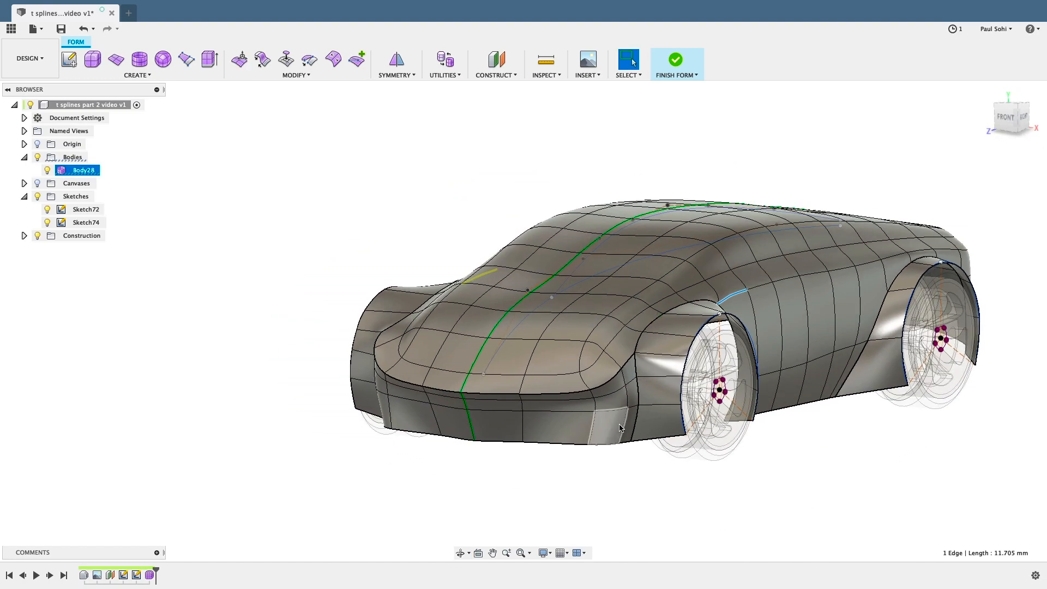
scroll(620, 425, up, 2)
shift+middle_drag(620, 424, 581, 432)
scroll(355, 420, down, 3)
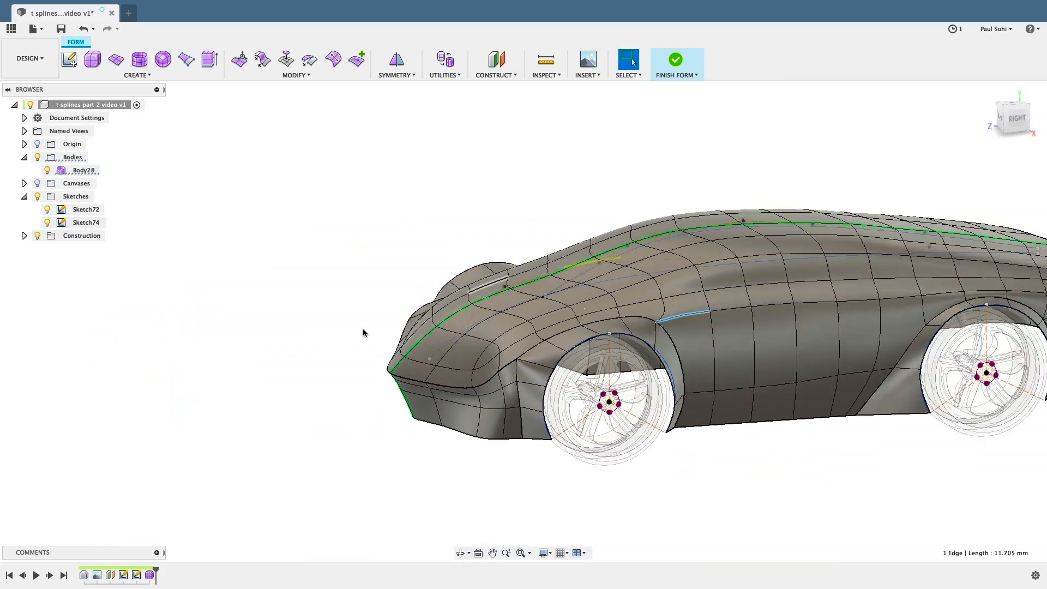
middle_drag(362, 315, 260, 310)
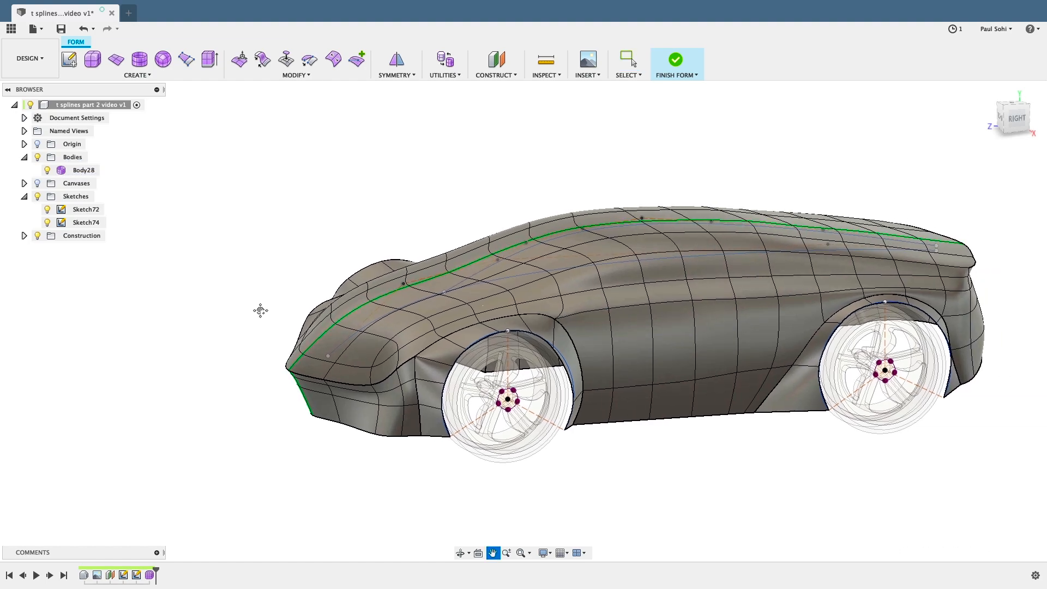